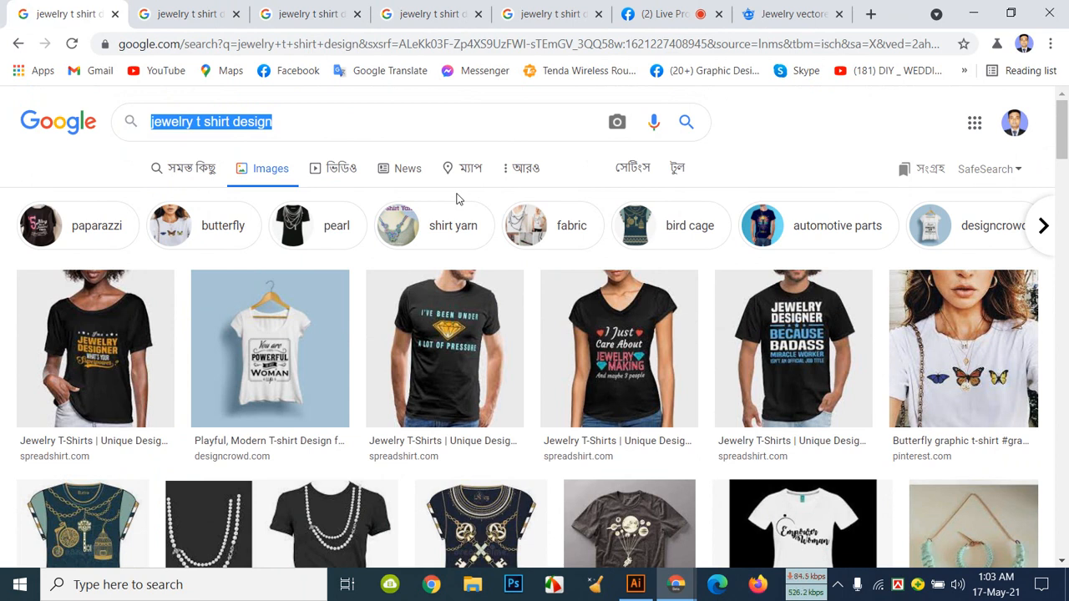
Step: Browse the image results for "jewelry t shirt design" to examine the kinds of jewelry-themed shirt designs
click(366, 123)
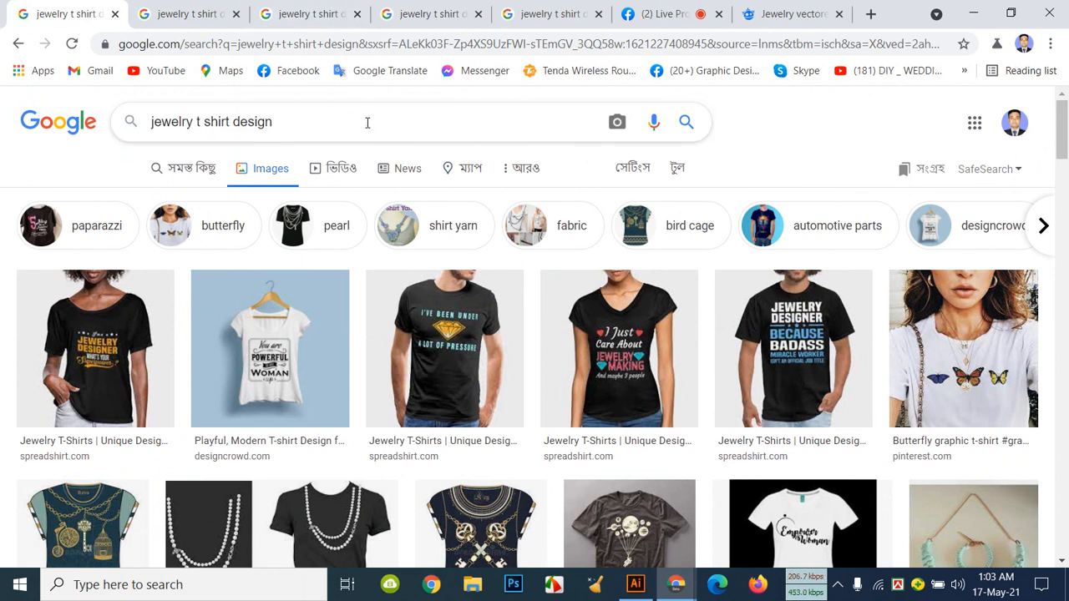
scroll(510, 334, down, 3)
scroll(513, 336, up, 2)
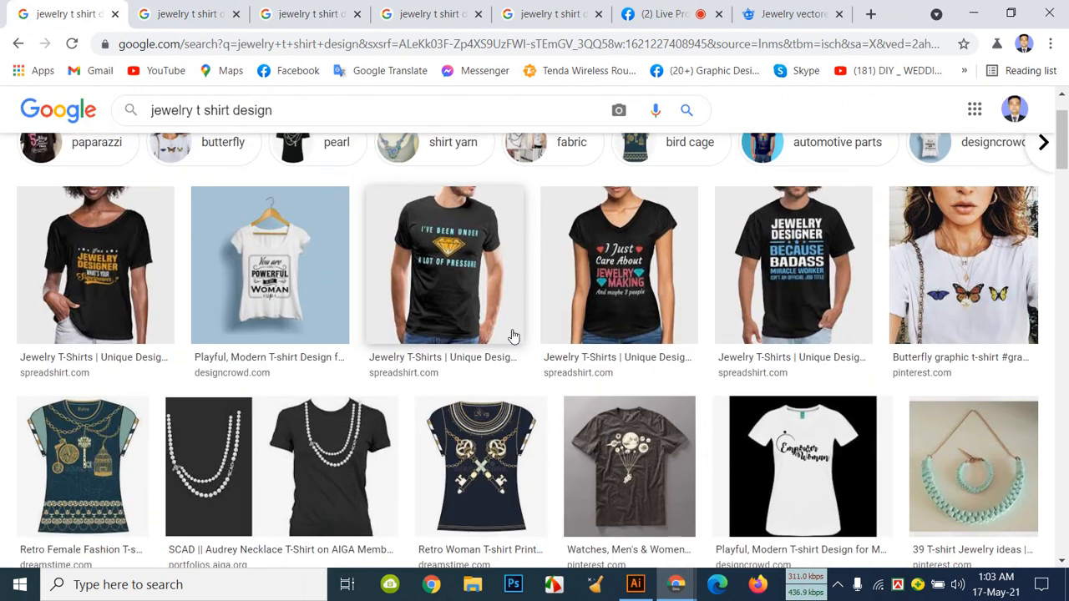
scroll(514, 336, down, 1)
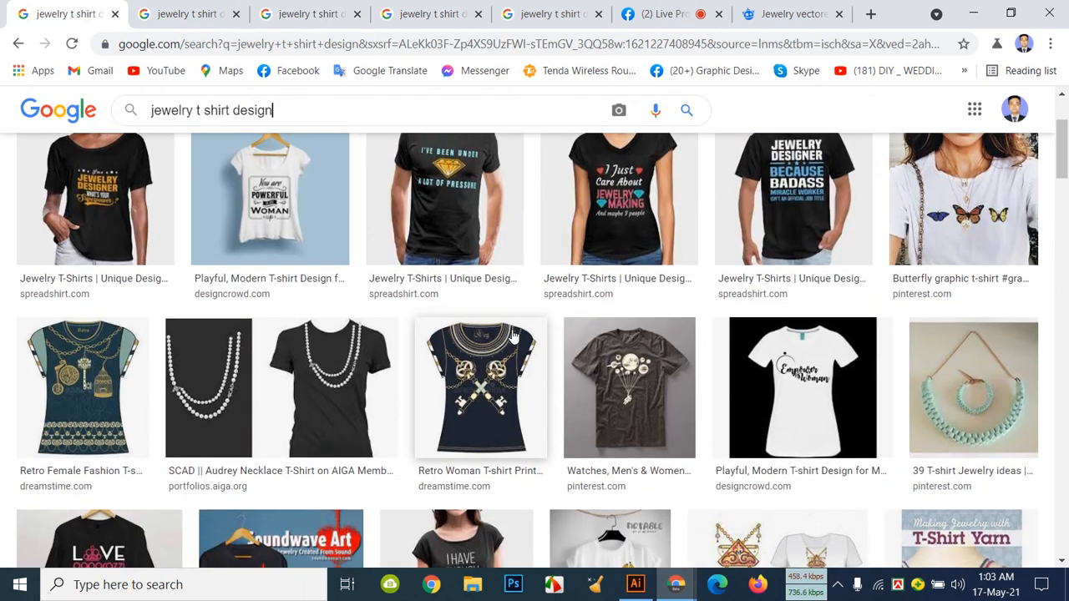
scroll(514, 336, up, 1)
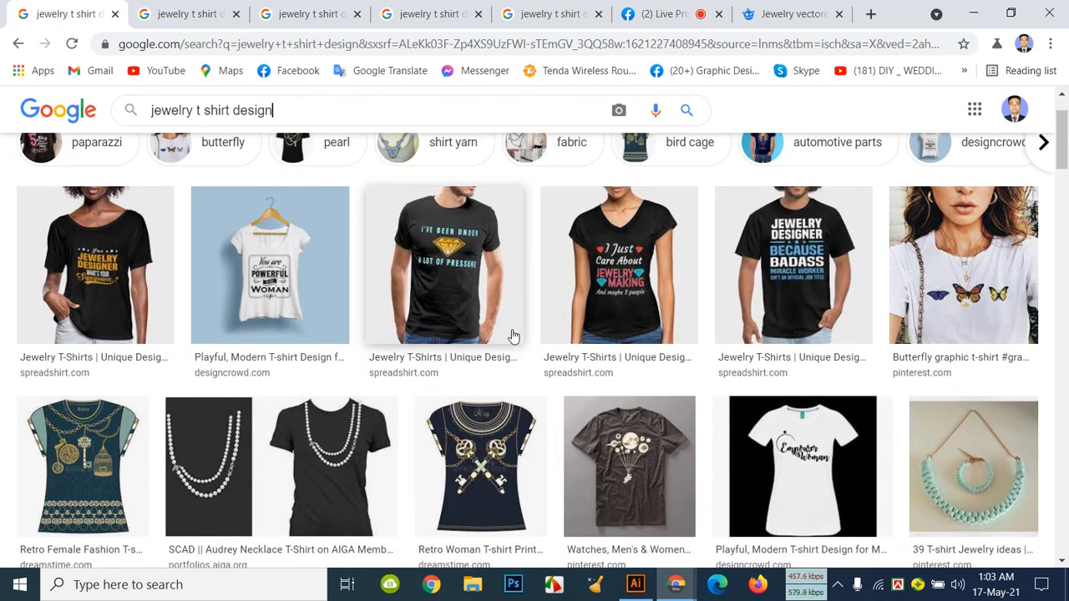
scroll(514, 336, down, 1)
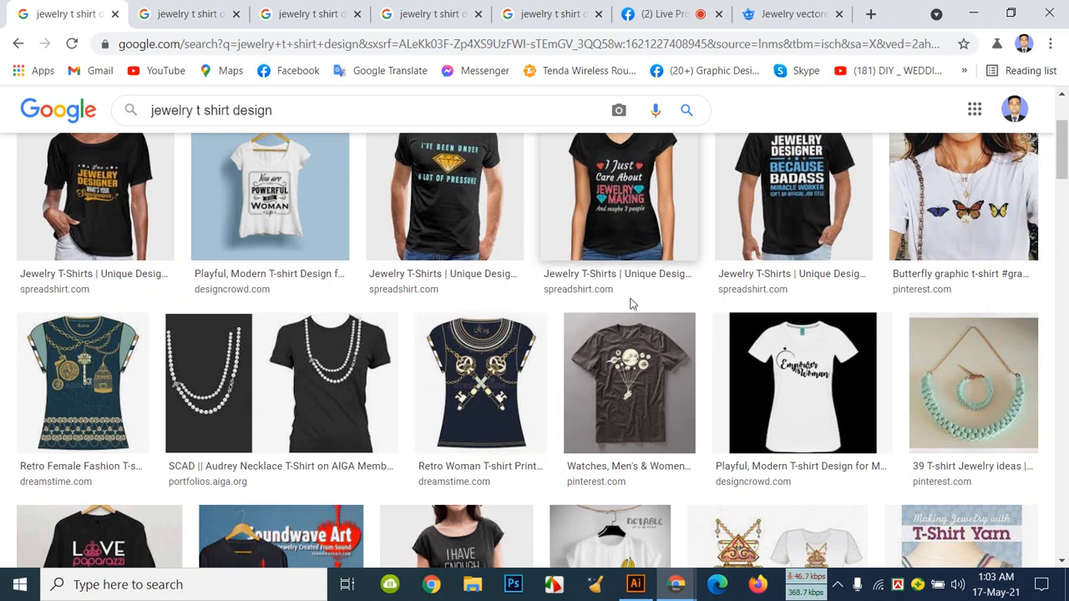
scroll(635, 284, down, 4)
scroll(629, 296, down, 5)
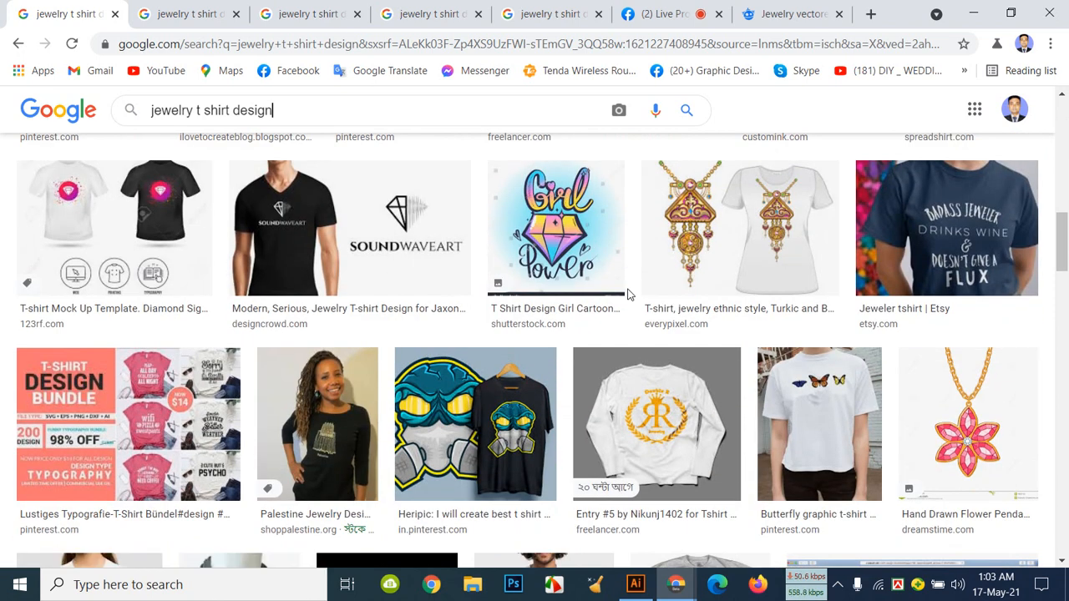
scroll(629, 294, down, 3)
scroll(629, 294, up, 12)
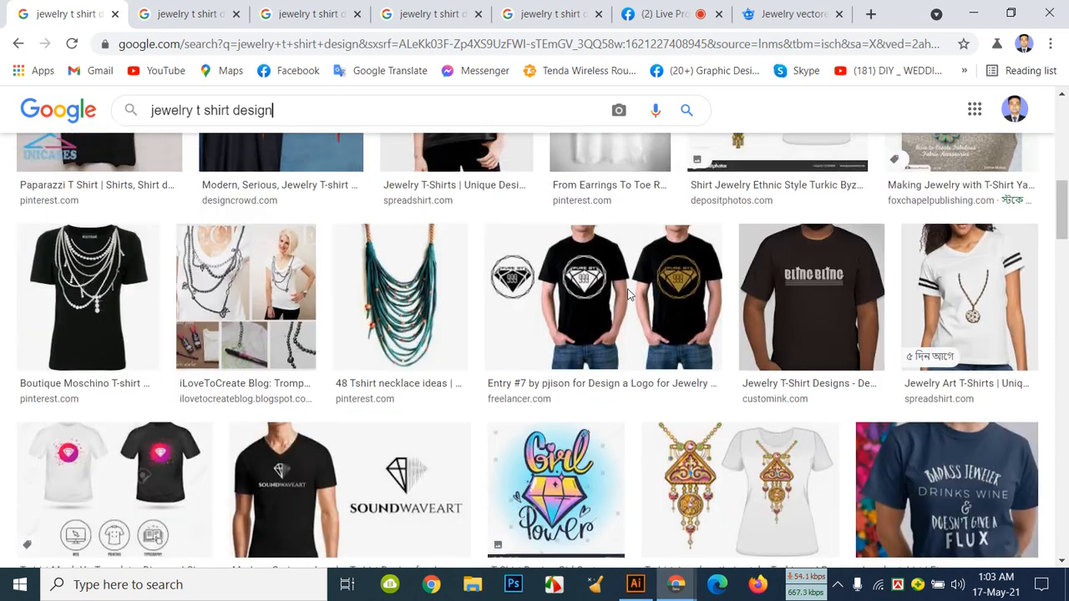
scroll(629, 294, down, 3)
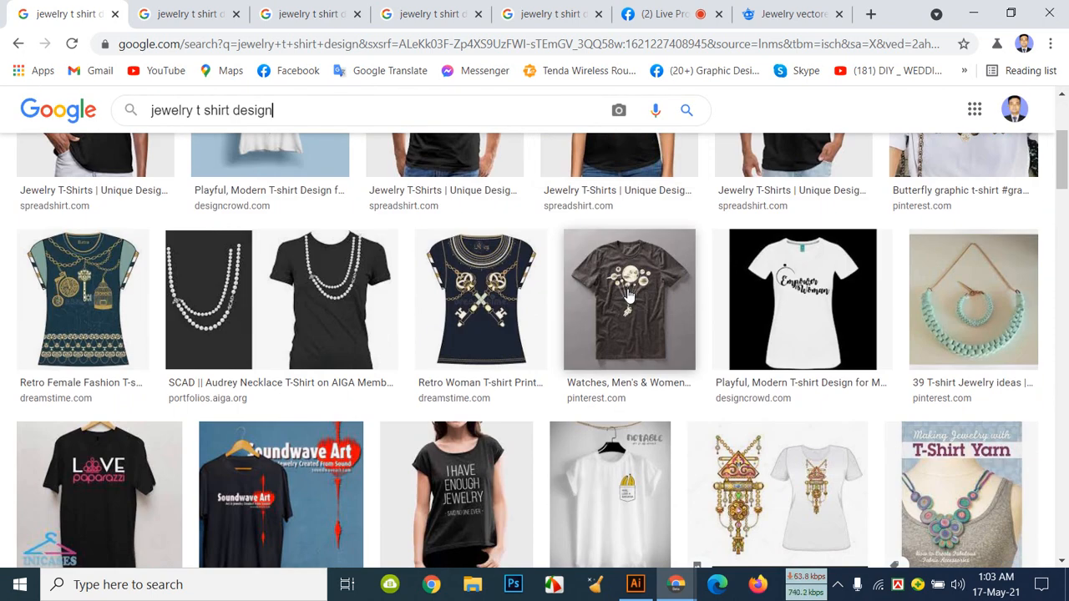
scroll(629, 294, down, 1)
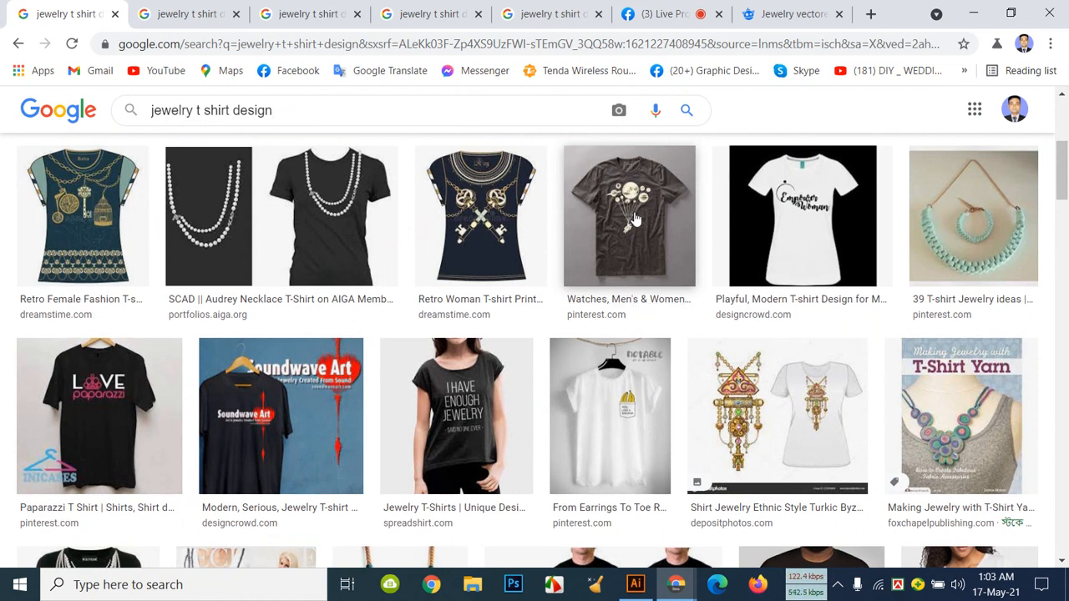
Step: Switch to the Facebook Live Producer dashboard and accept the Share to Groups offer for the live video
click(672, 18)
scroll(149, 384, up, 2)
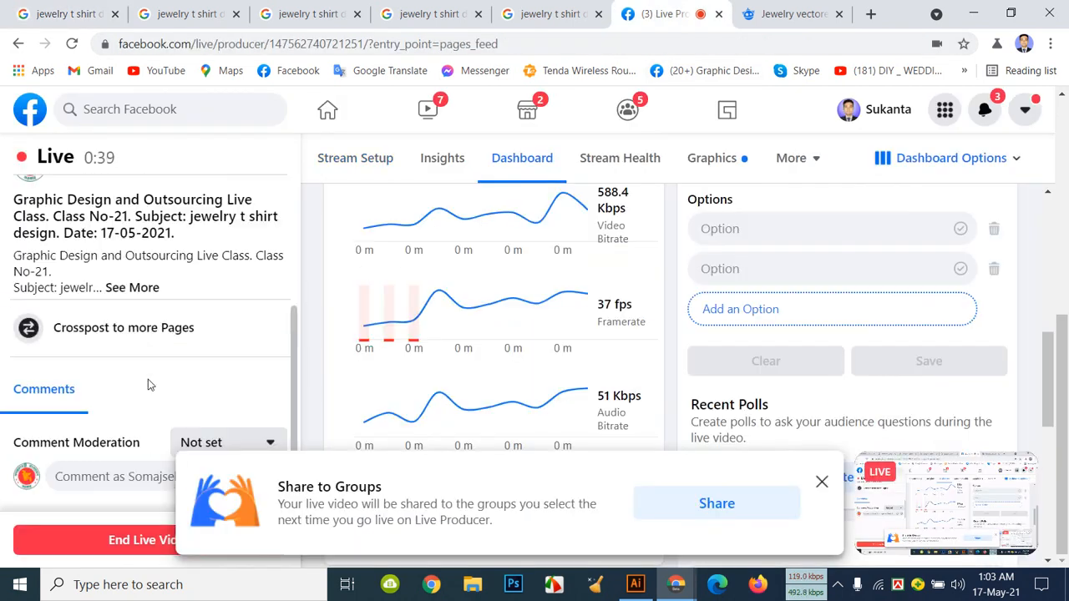
click(822, 482)
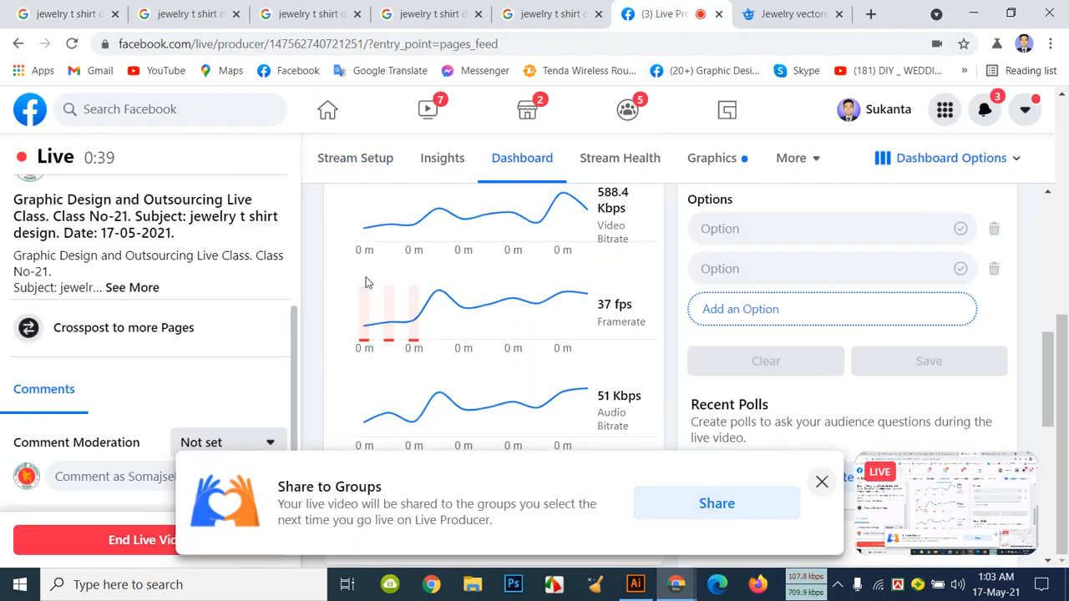
scroll(184, 361, up, 3)
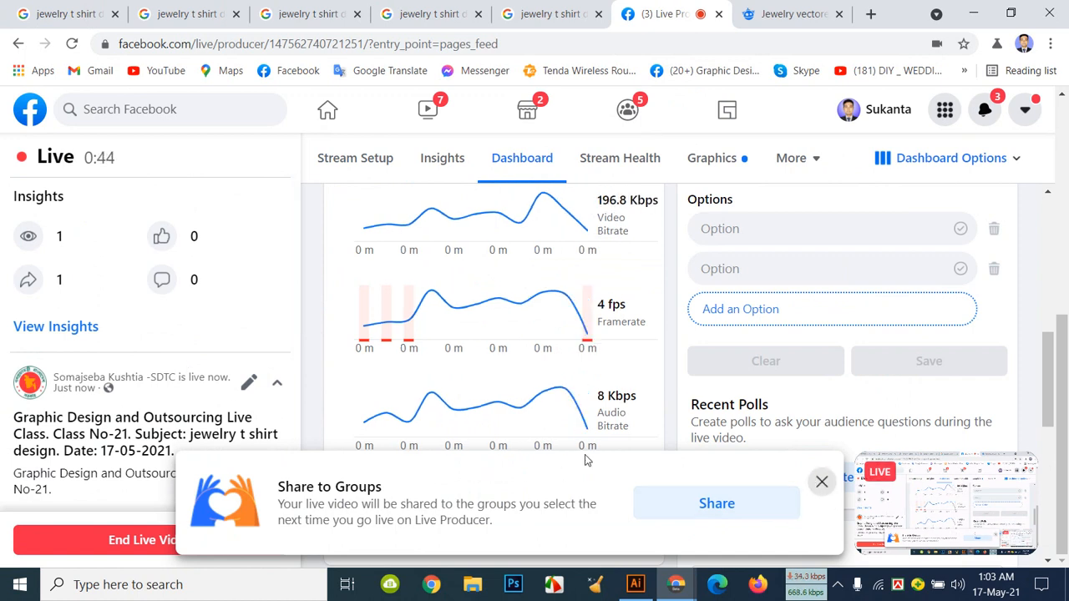
click(711, 500)
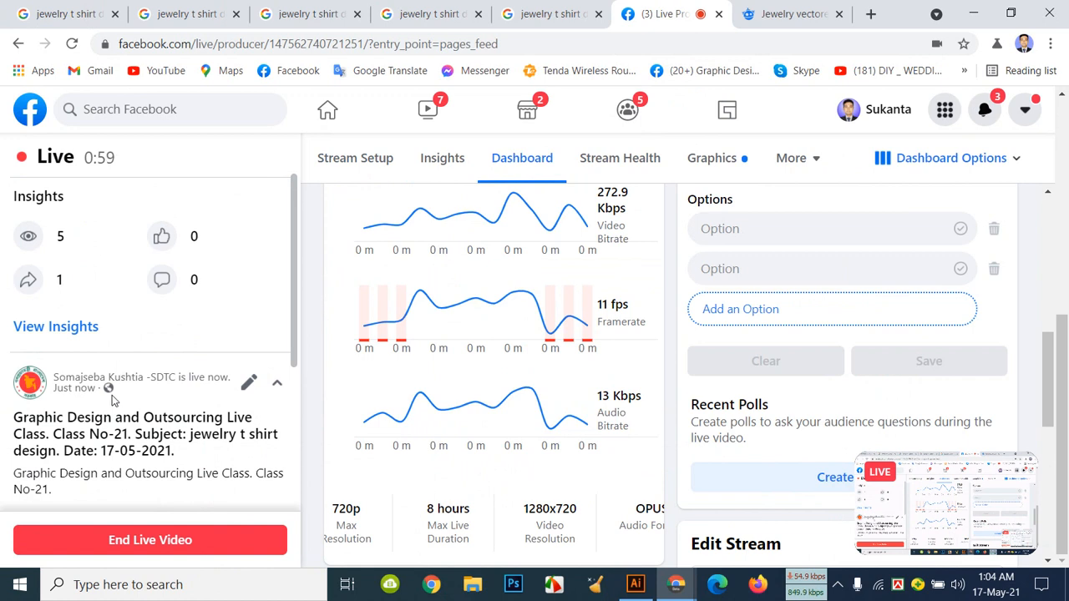
Step: Check the live video's insights, post description and comments area in Live Producer
scroll(109, 393, down, 1)
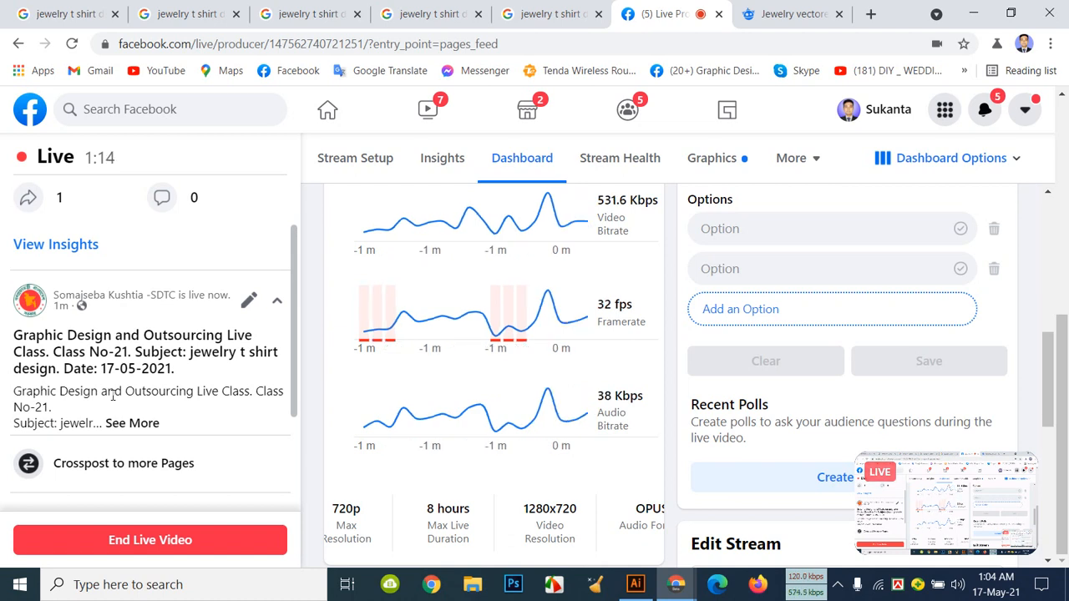
scroll(207, 409, down, 1)
scroll(206, 409, down, 2)
scroll(203, 410, up, 4)
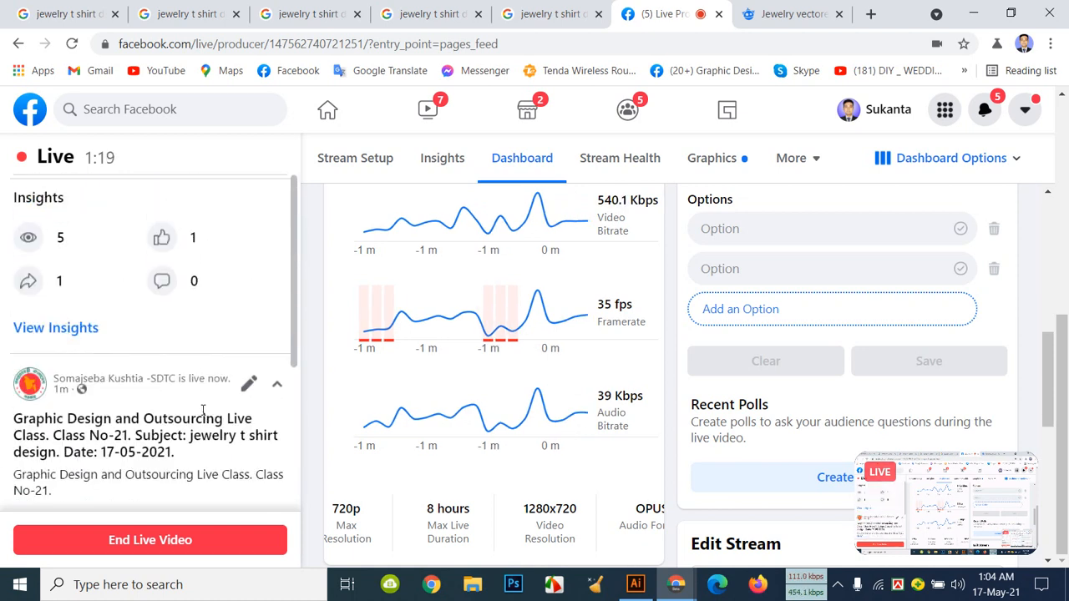
Step: Return to the "jewelry t shirt design" image results and examine further necklace, diamond and typography shirt designs
click(176, 7)
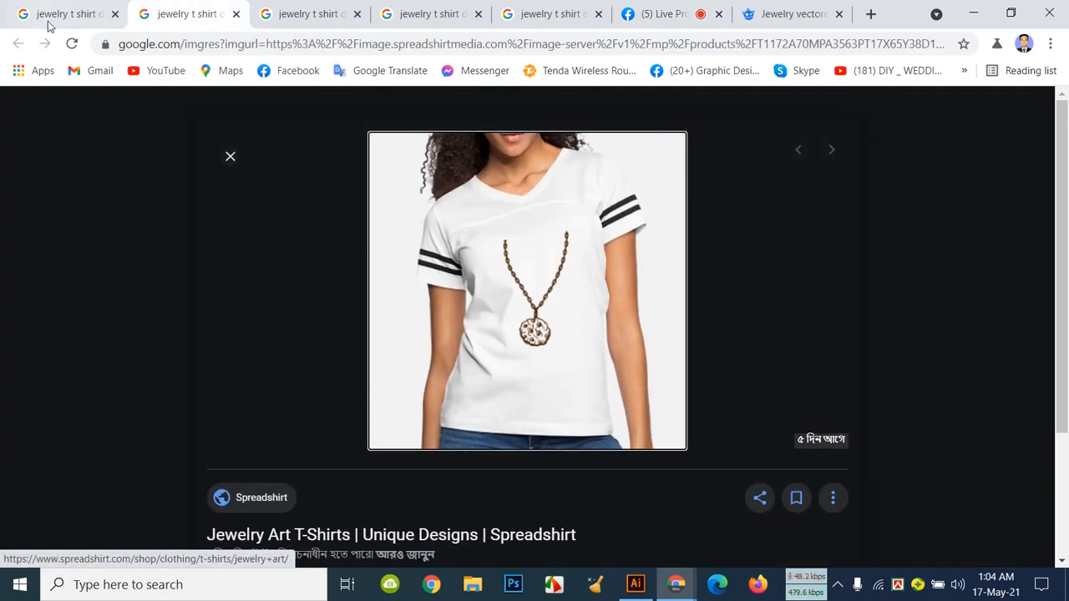
click(66, 23)
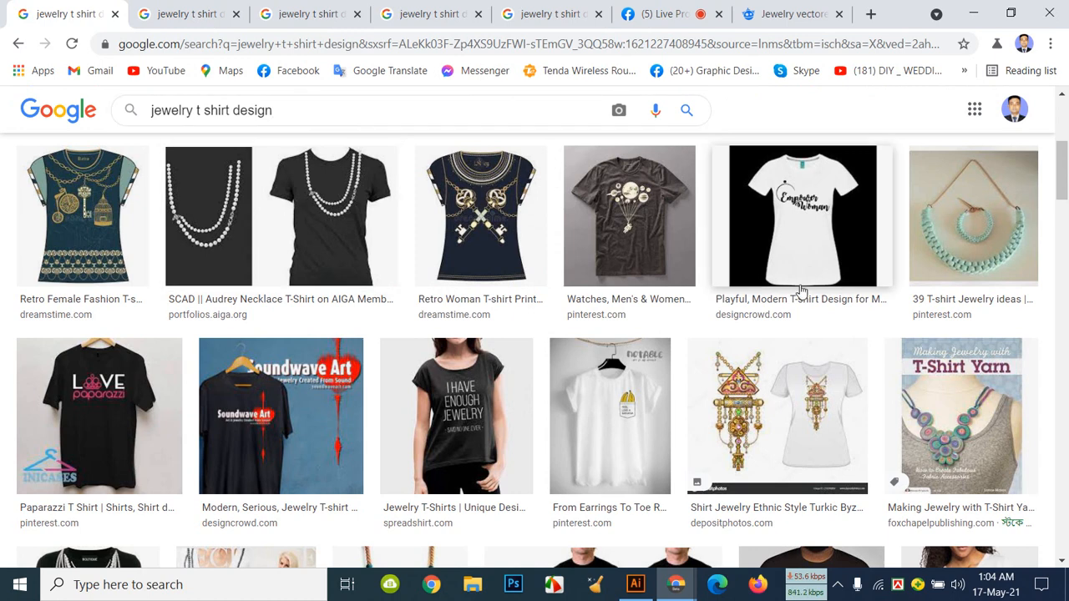
scroll(554, 174, up, 4)
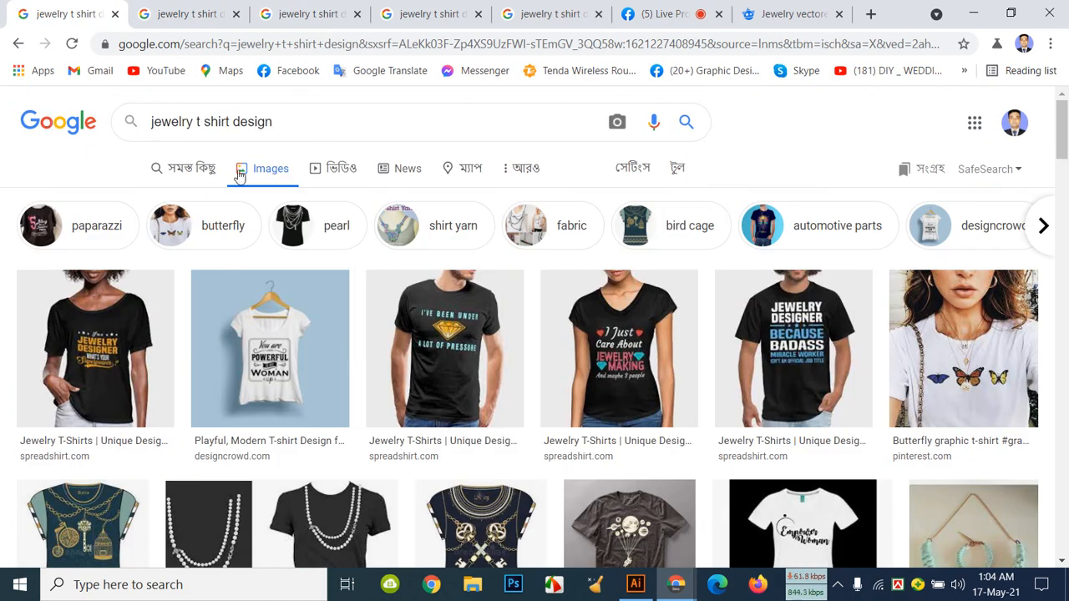
scroll(488, 332, down, 2)
scroll(489, 333, down, 3)
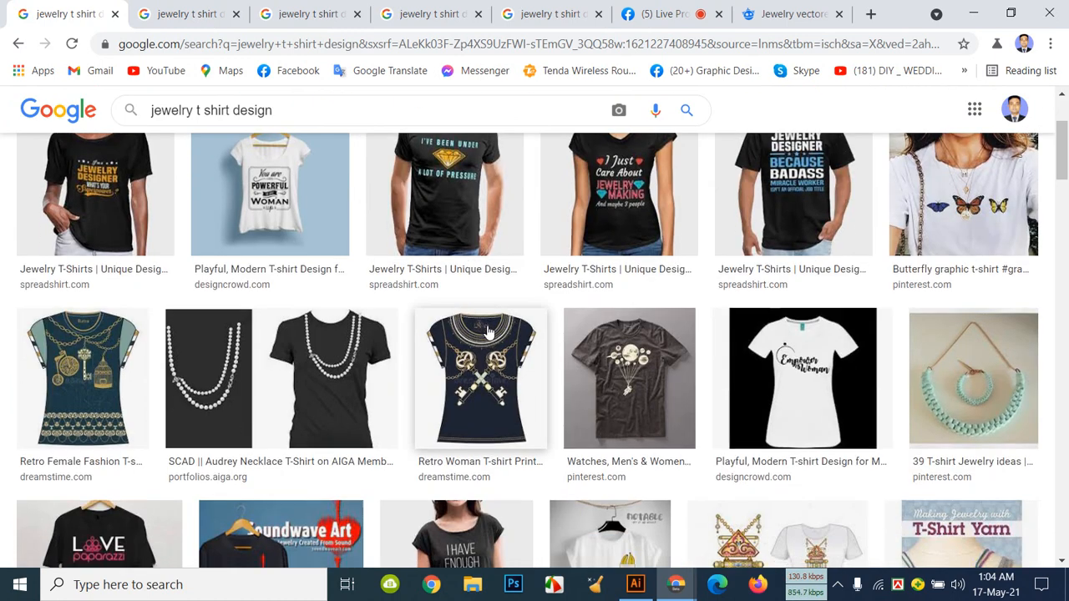
scroll(480, 332, down, 2)
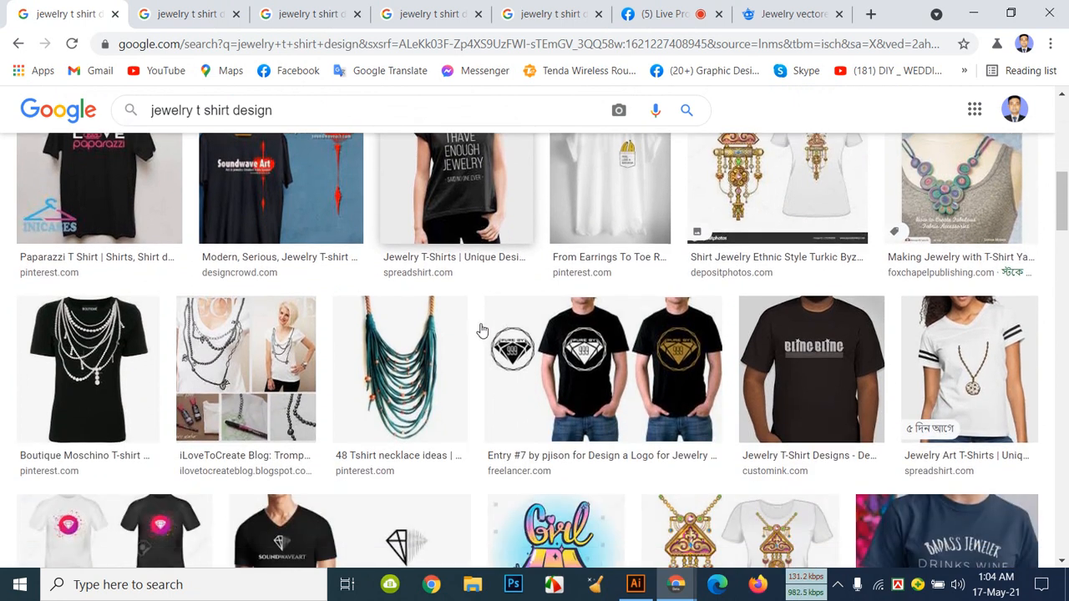
scroll(480, 330, down, 2)
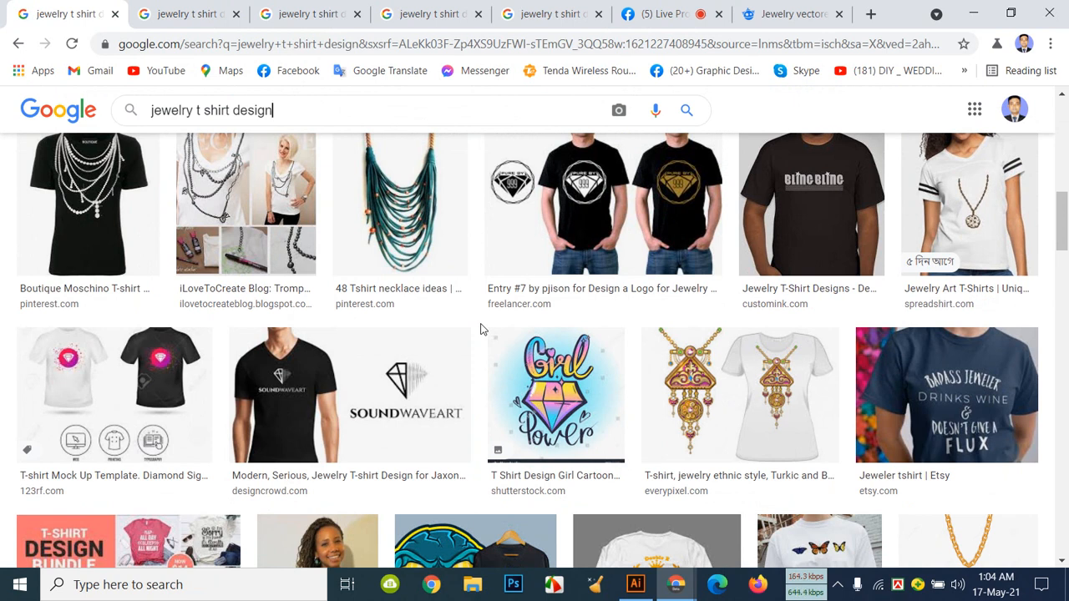
scroll(480, 330, down, 3)
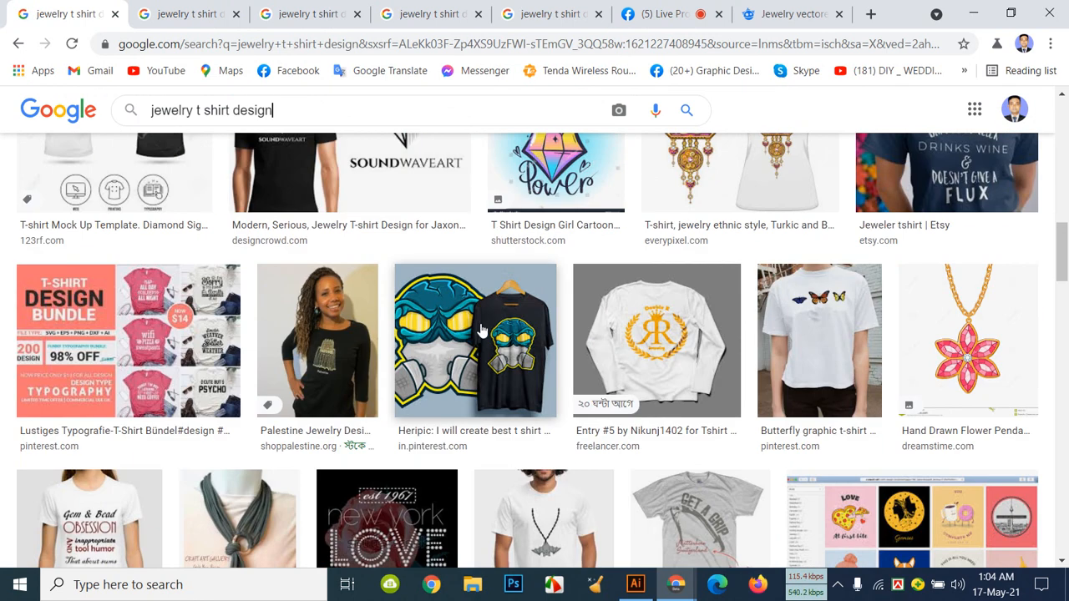
scroll(469, 315, up, 2)
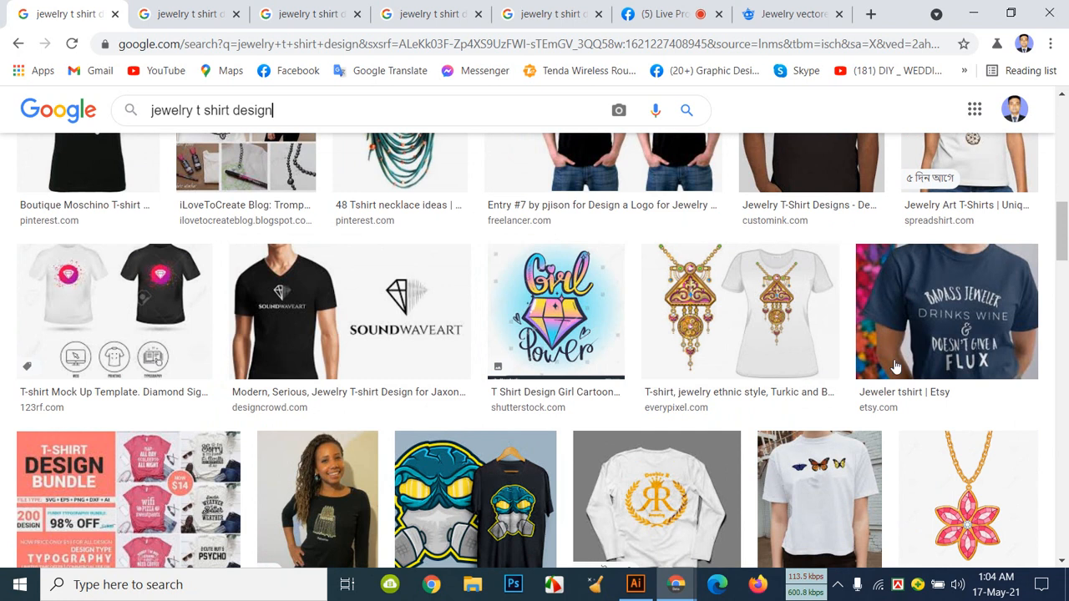
scroll(610, 415, down, 3)
scroll(610, 415, down, 2)
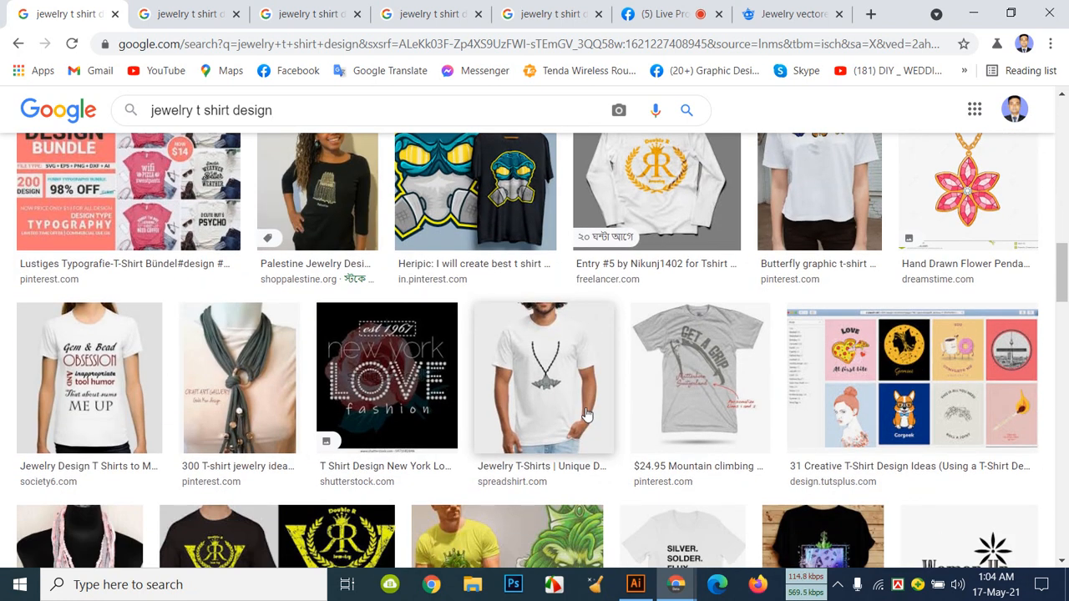
scroll(250, 380, down, 2)
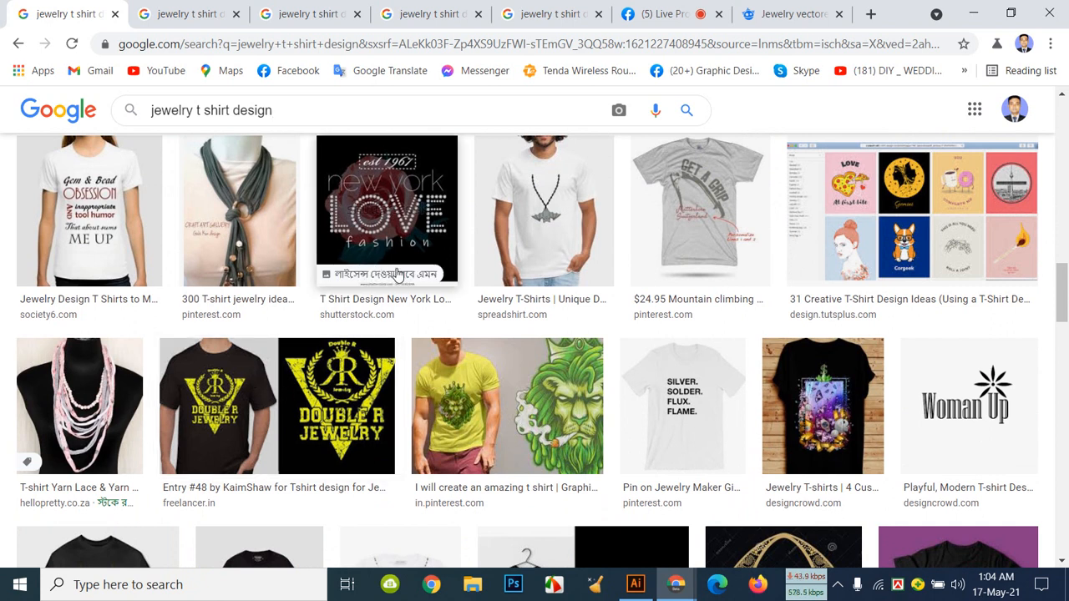
Step: View the opened reference designs: the Spreadshirt pendant necklace shirt, the "I've Been Under a Lot of Pressure" shirt and the SCAD Audrey Necklace T-Shirt
click(171, 9)
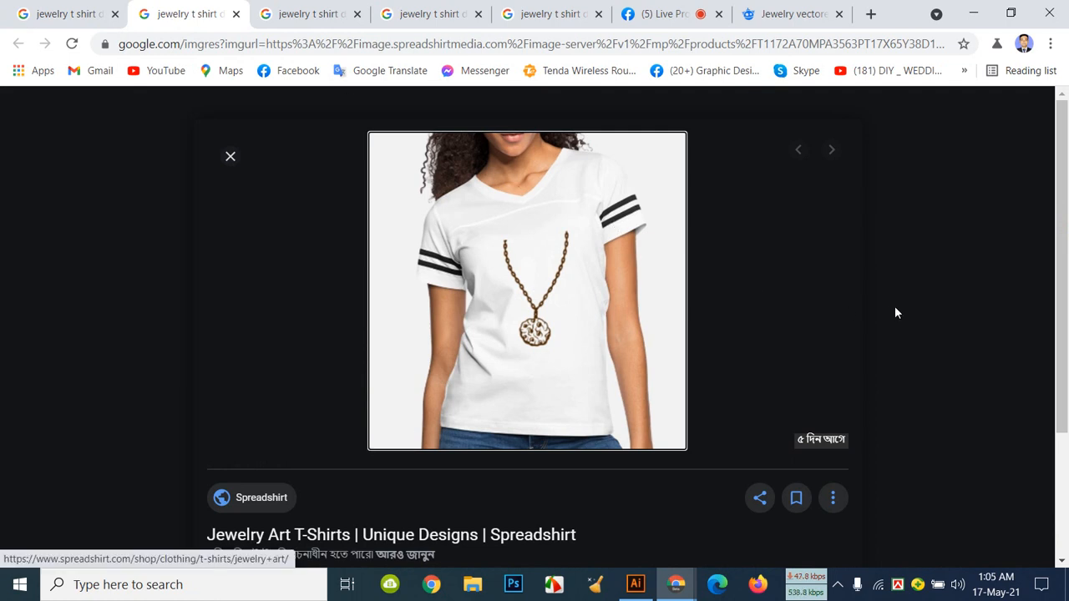
click(291, 17)
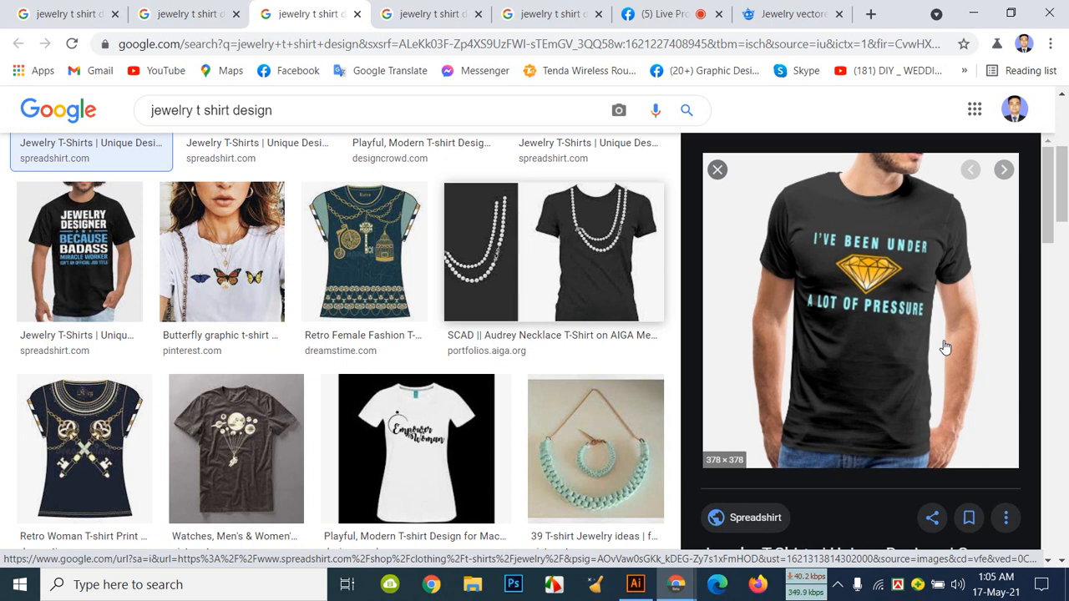
click(403, 24)
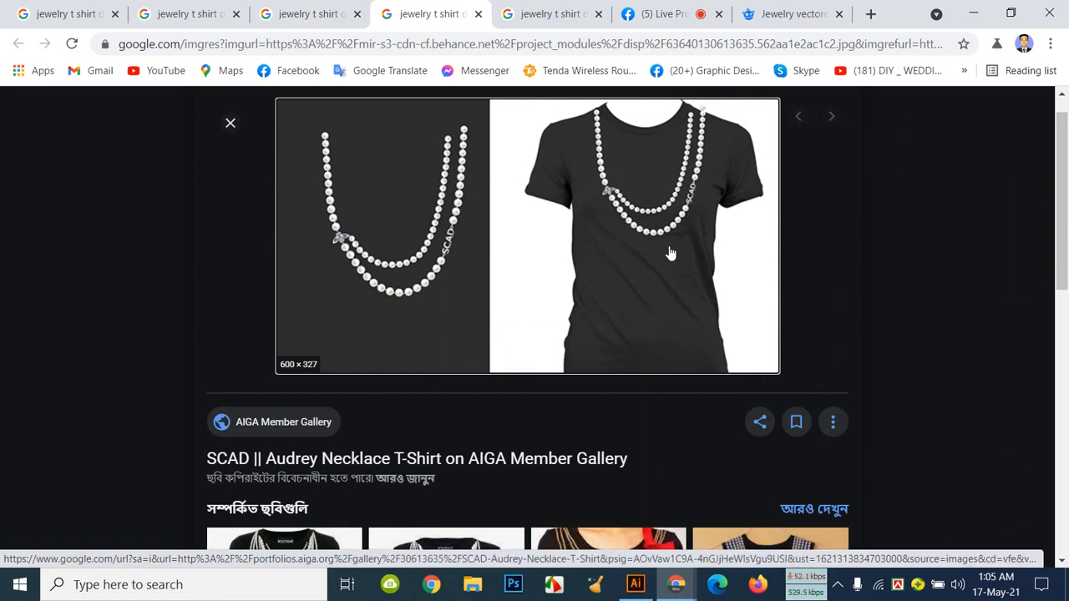
scroll(685, 242, up, 1)
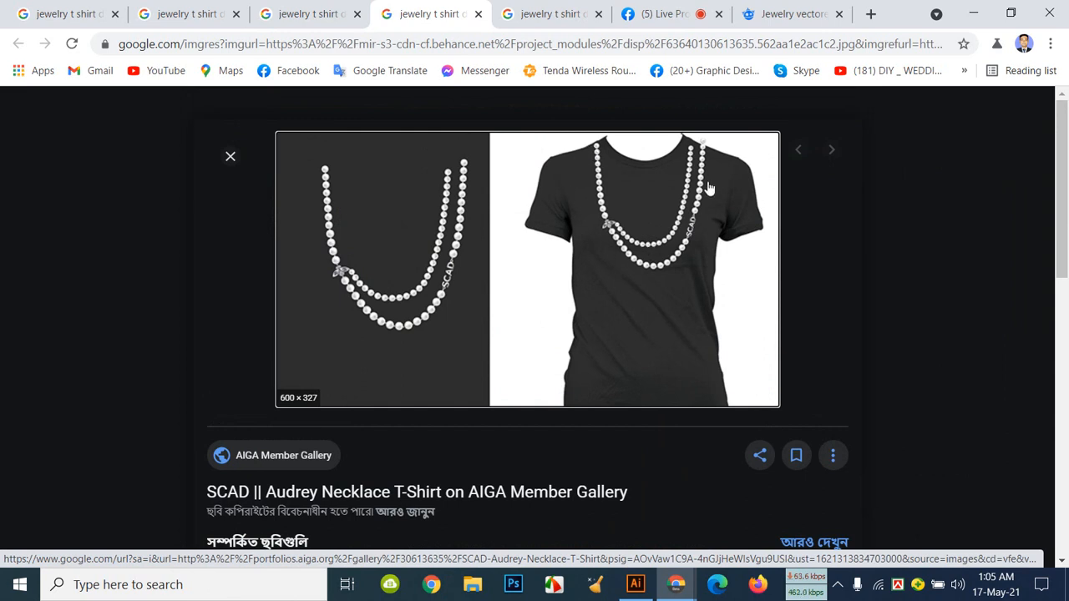
Step: Examine the Audrey necklace shirt's related images, open the Kate Spade pearl necklace tee, and view the opened "I Just Care About Jewelry Making" shirt
scroll(571, 322, down, 4)
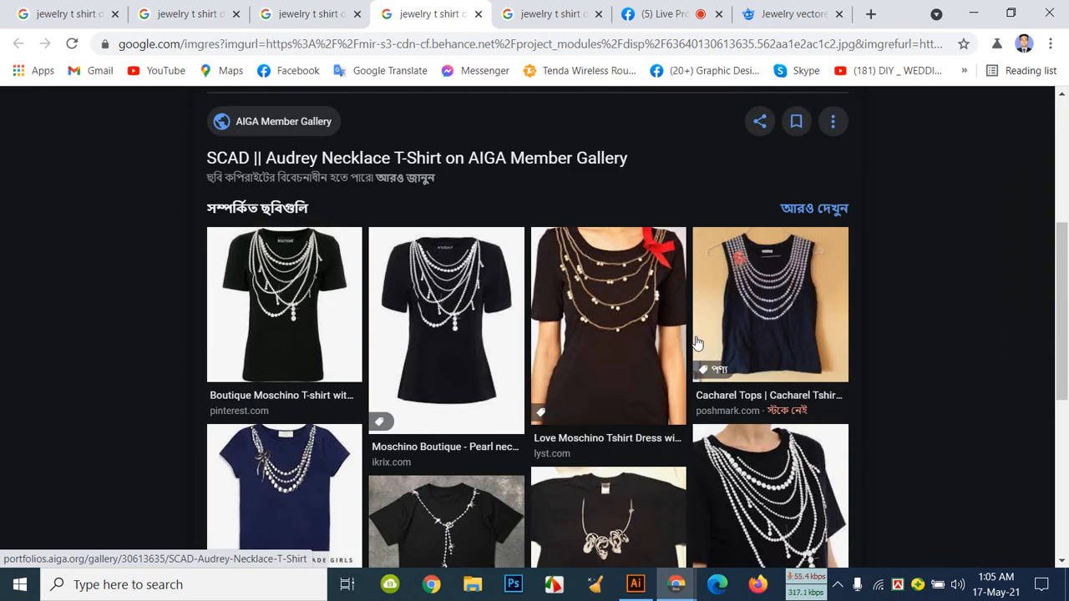
scroll(697, 343, down, 2)
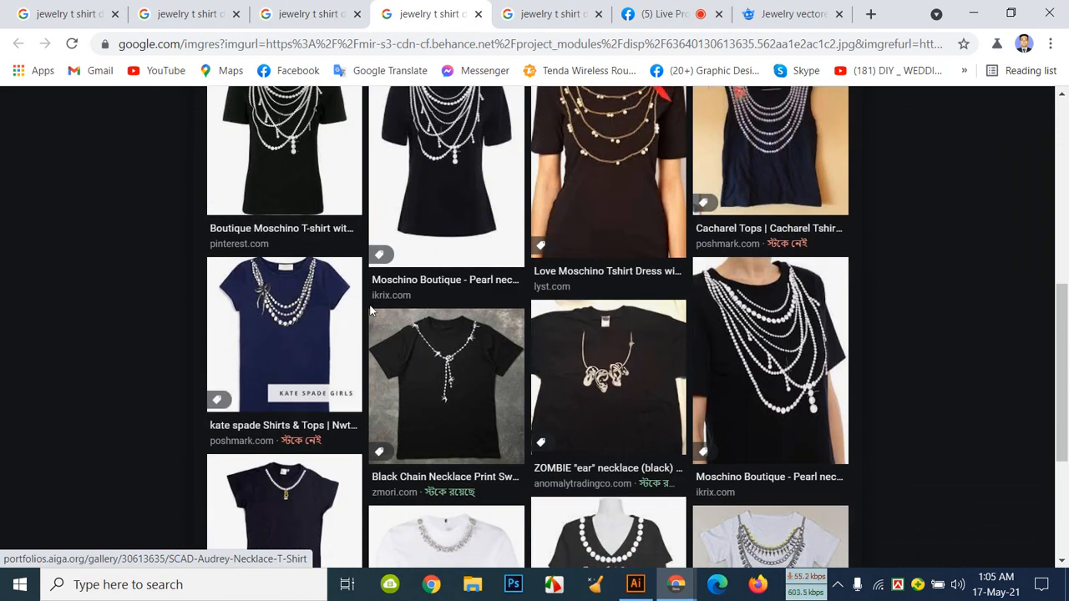
scroll(481, 415, down, 3)
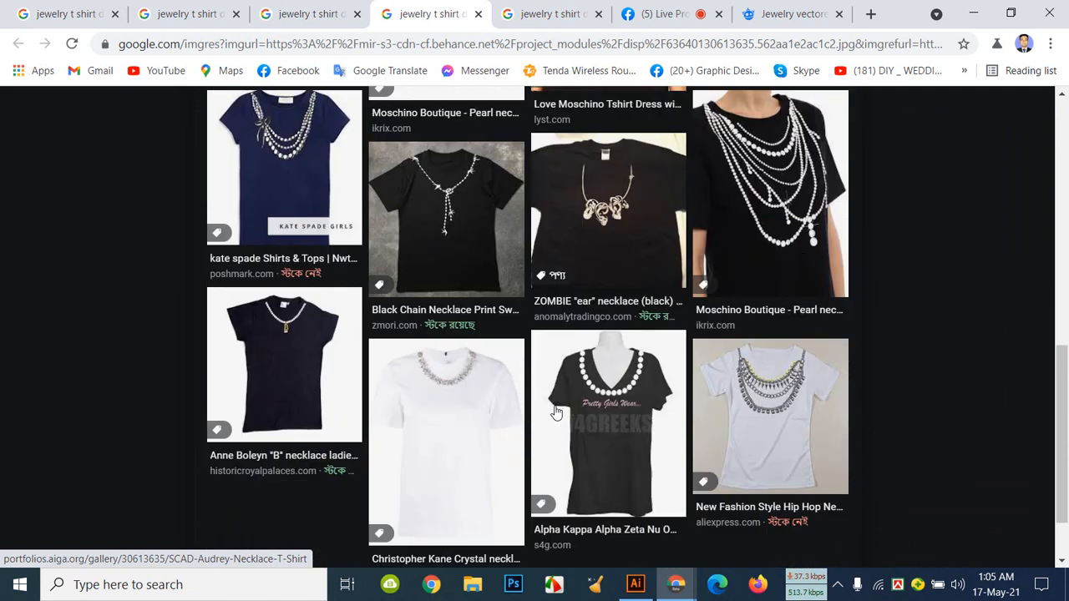
scroll(310, 418, up, 4)
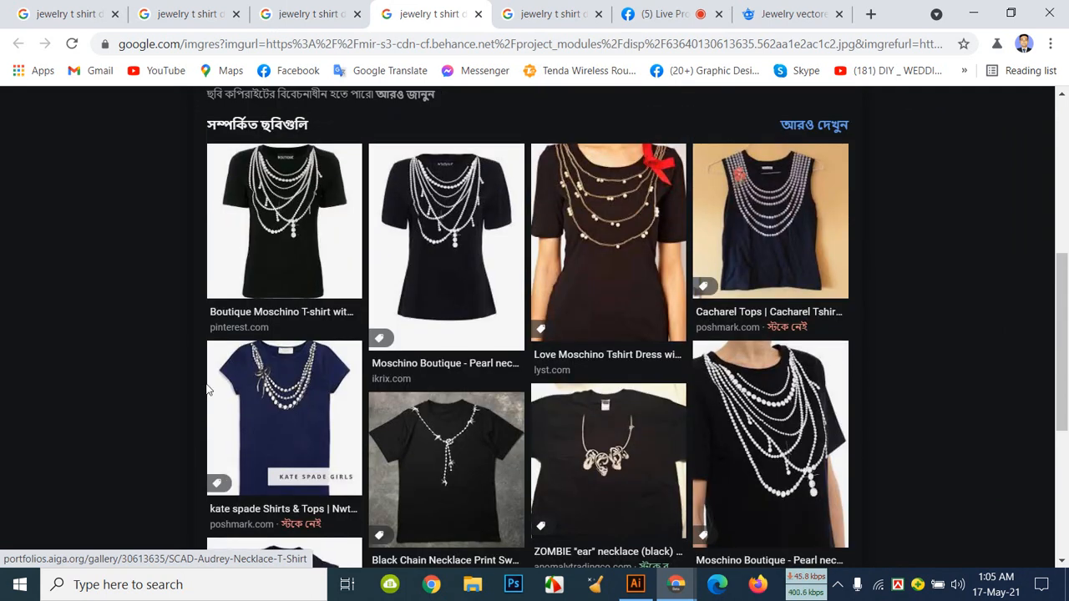
click(306, 418)
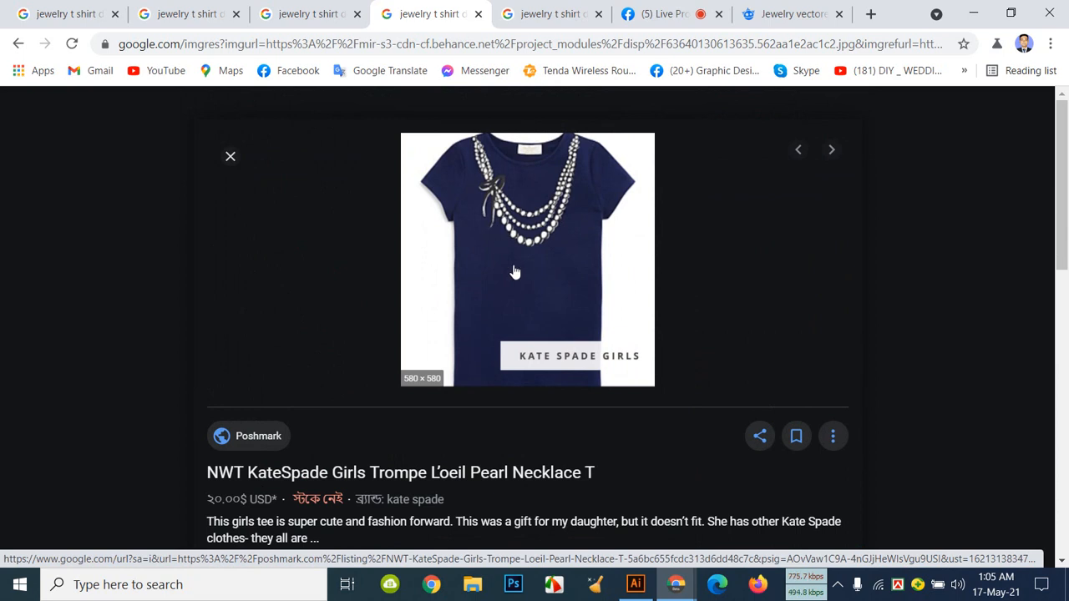
click(533, 22)
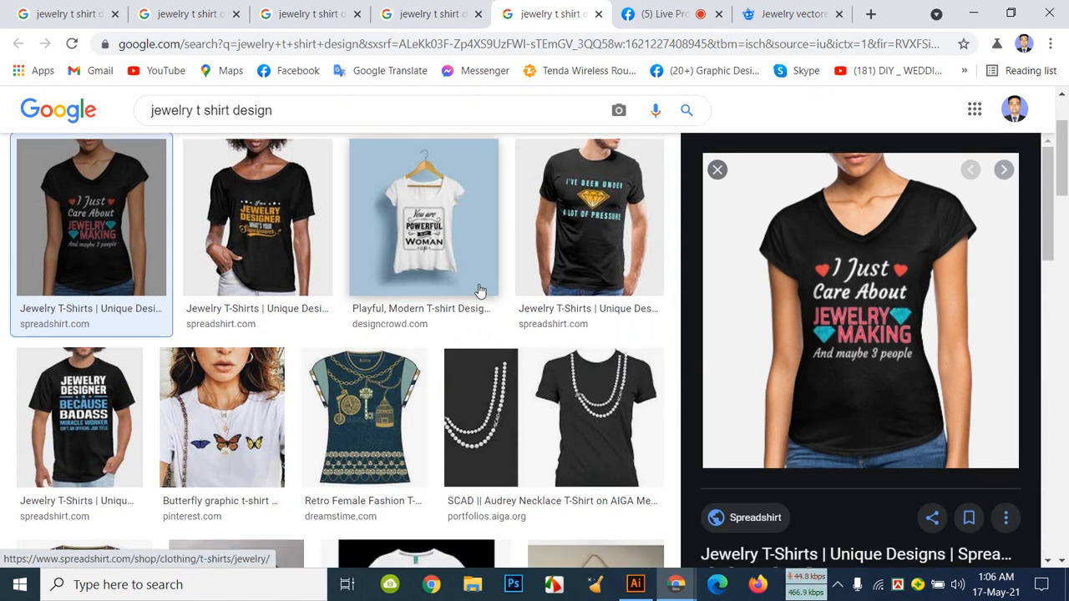
Step: Browse further jewelry shirt results below the "I Just Care About Jewelry Making" design
scroll(478, 290, down, 4)
scroll(479, 290, down, 2)
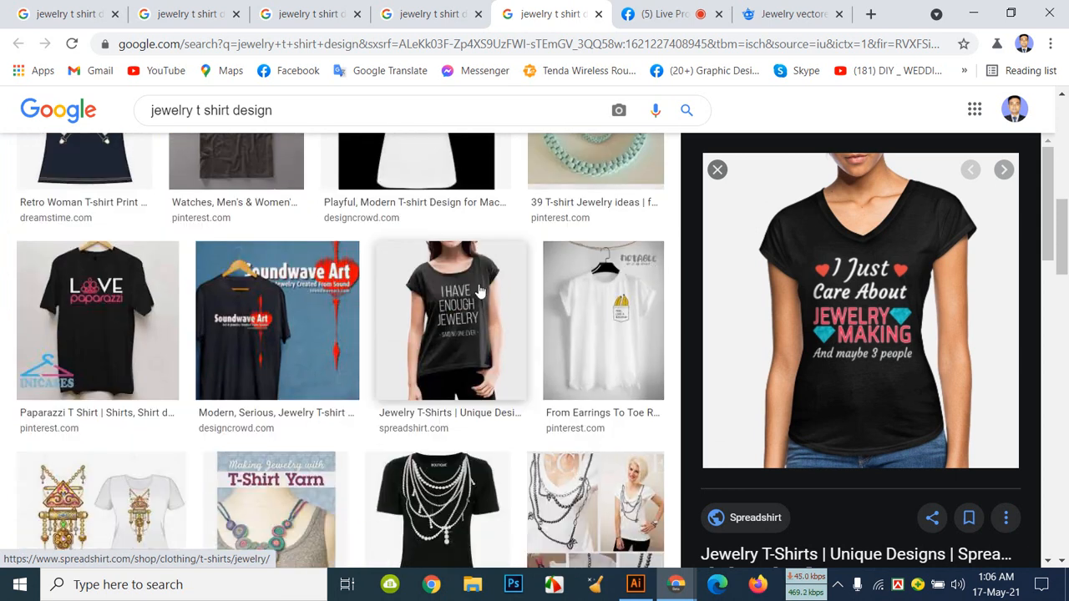
scroll(479, 290, down, 2)
Step: Check the live video's stream charts, comments area and insights in Live Producer
click(651, 12)
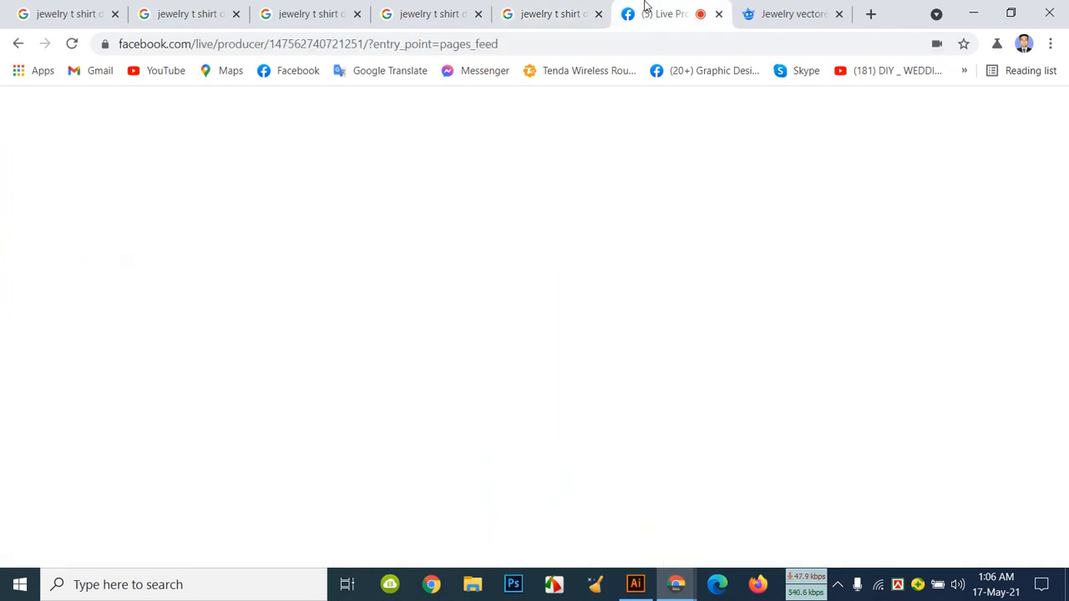
scroll(262, 309, down, 3)
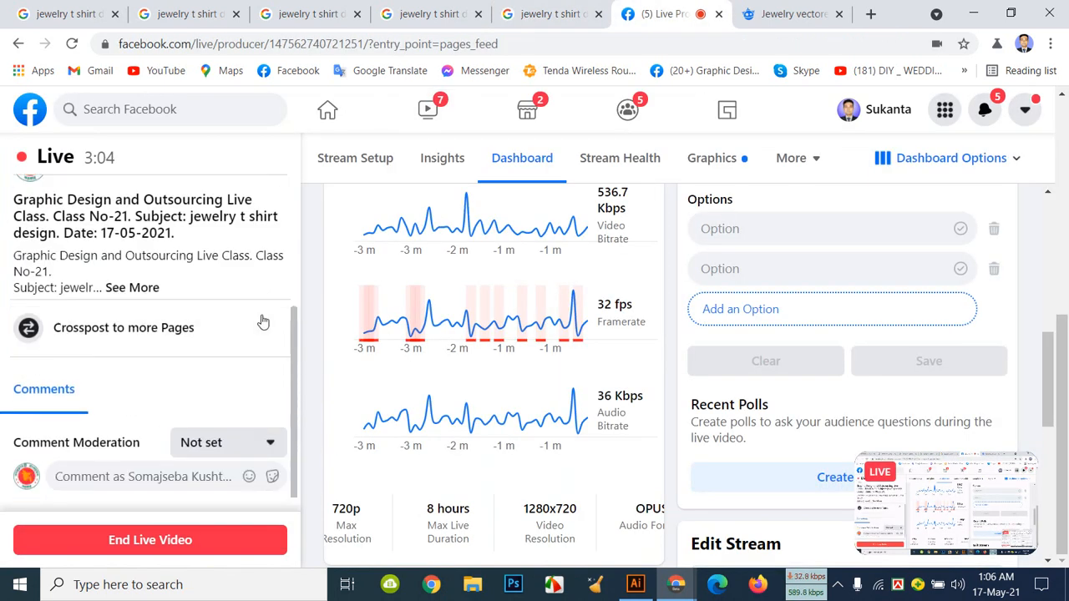
scroll(261, 316, up, 3)
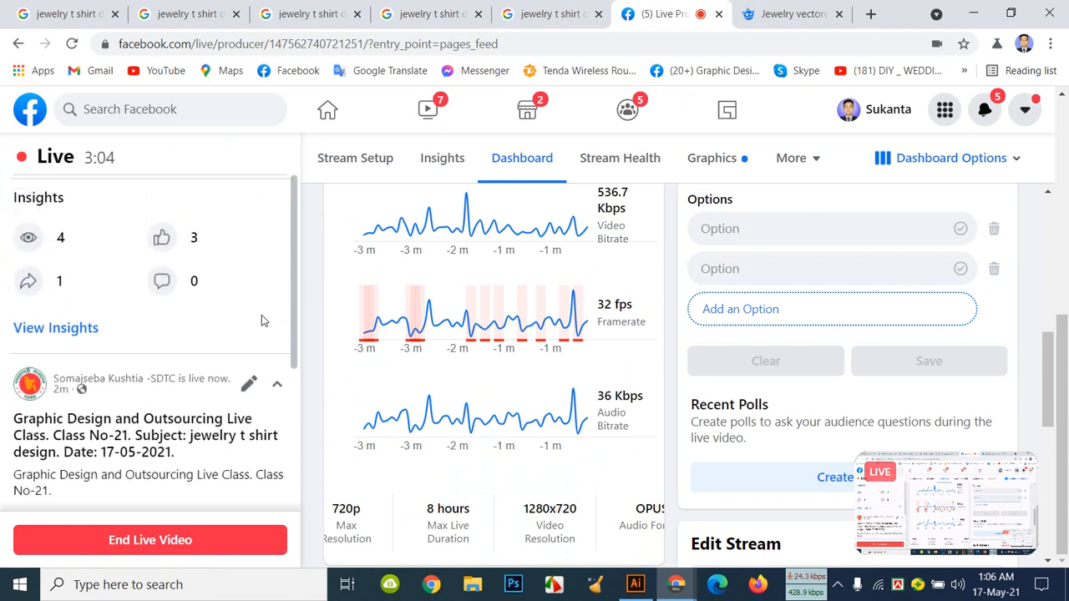
Step: Revisit the Spreadshirt pendant necklace shirt and browse the results beside the "I've Been Under a Lot of Pressure" shirt
click(171, 15)
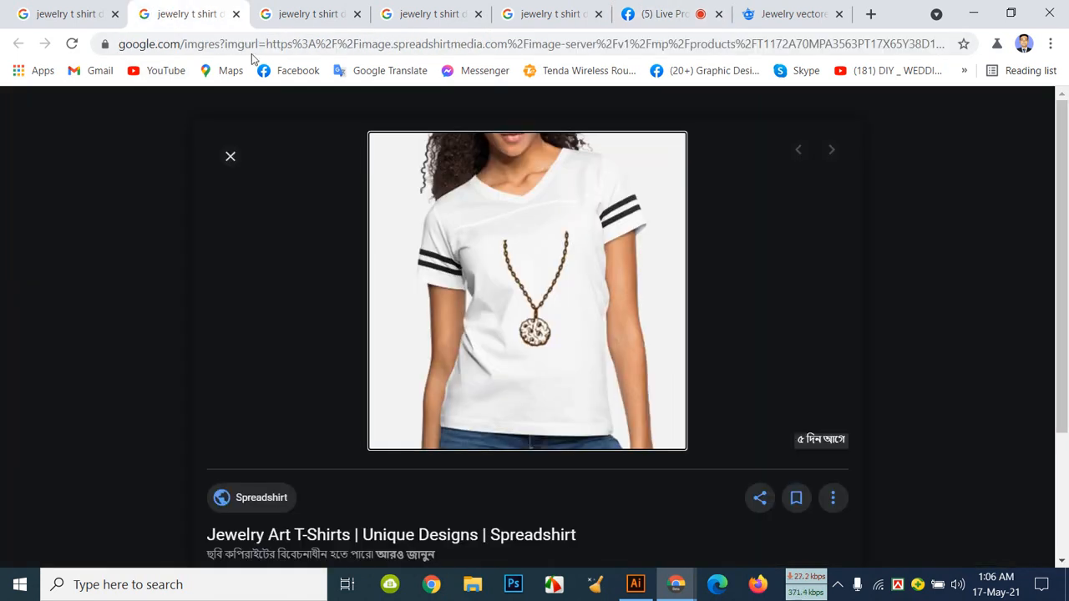
click(298, 23)
scroll(600, 369, down, 2)
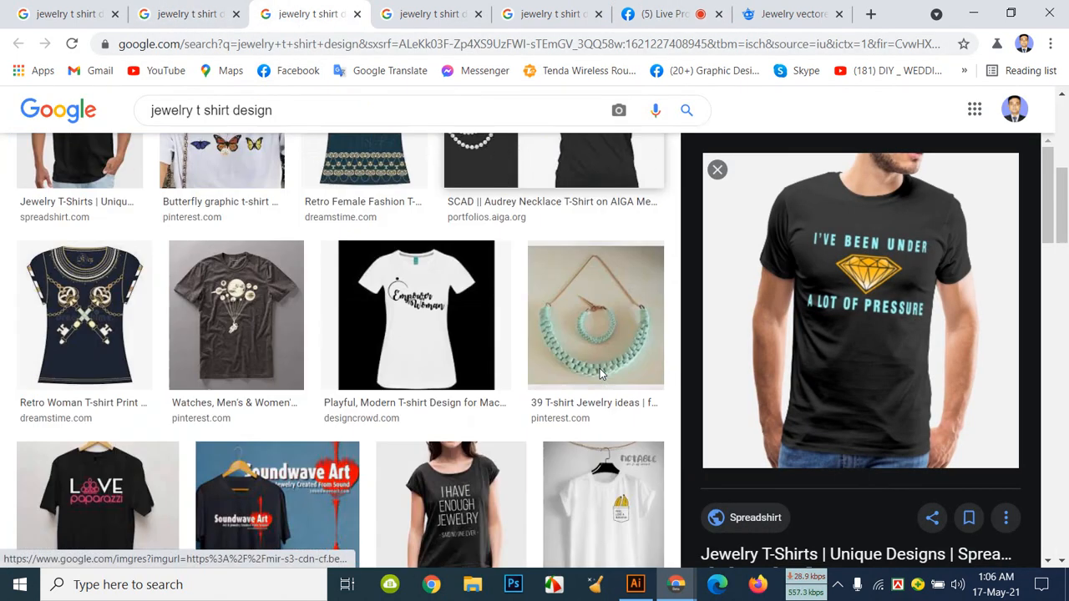
scroll(599, 373, down, 1)
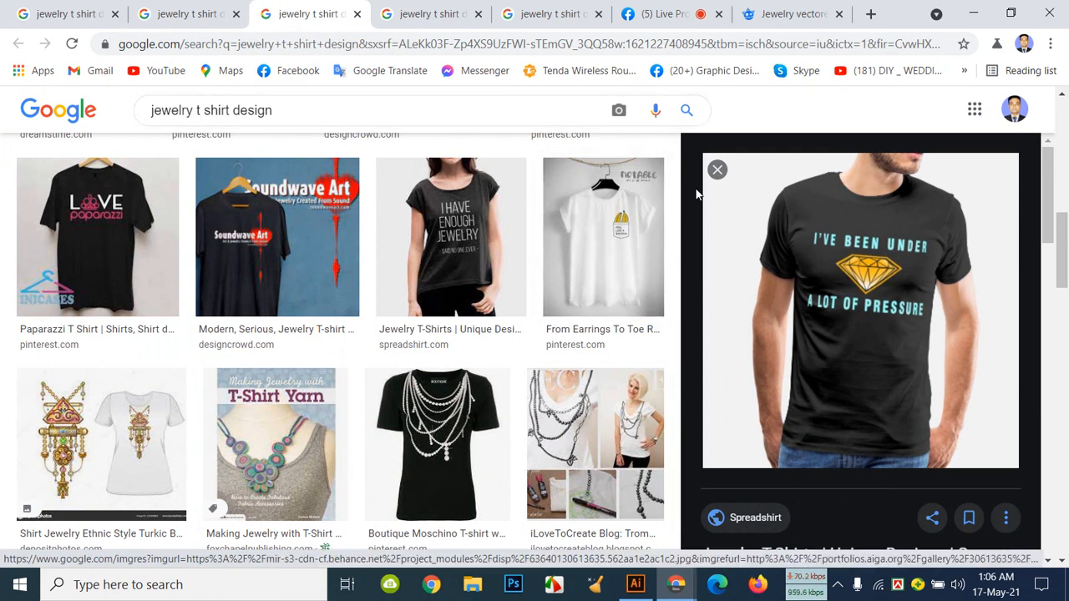
Step: Switch to the Freepik "jewelry vectore" results and open the hand-drawn jewelry icons set in a new tab
click(787, 19)
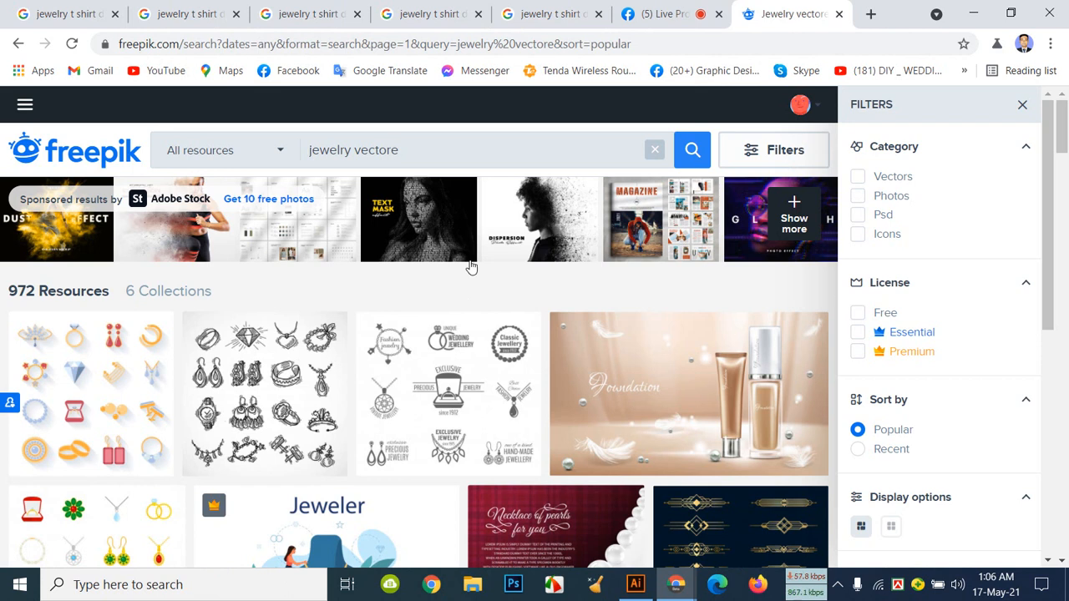
scroll(437, 277, down, 2)
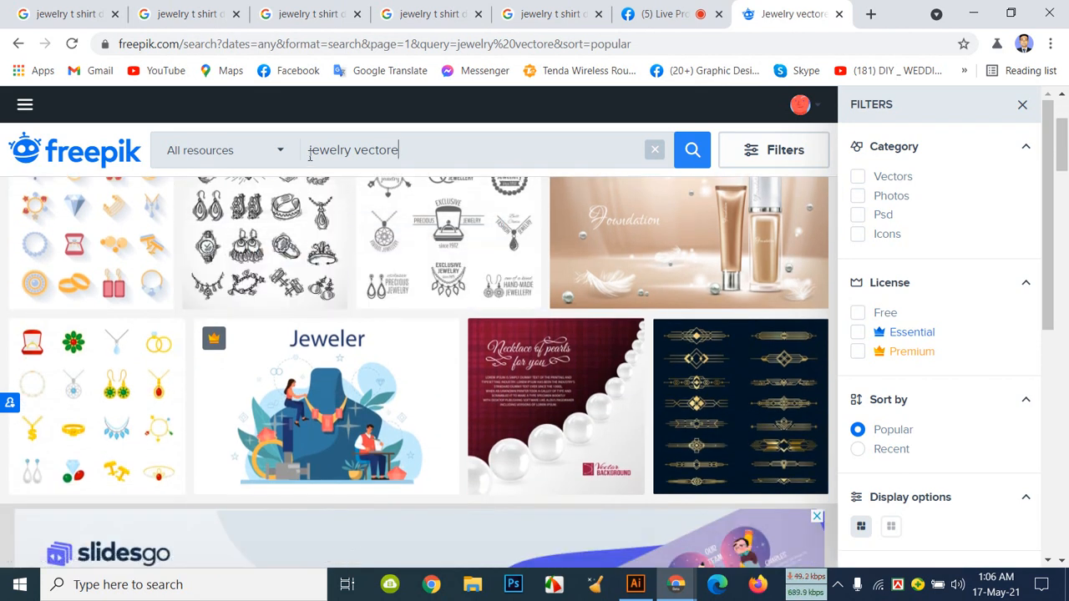
drag(311, 154, 435, 139)
click(440, 149)
right_click(249, 248)
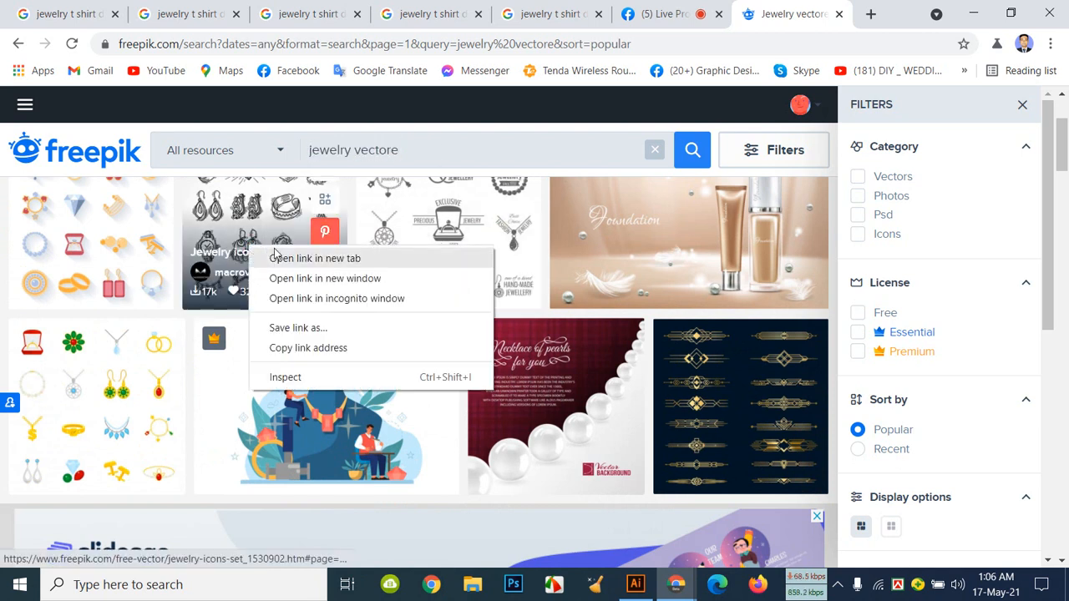
click(288, 259)
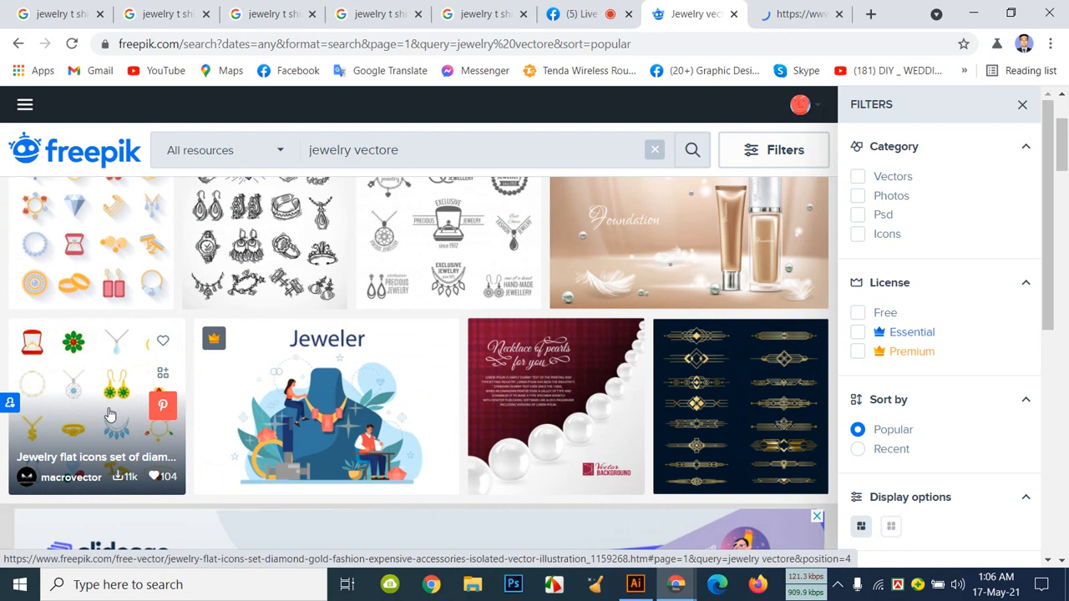
Step: Open the flat icons set of diamond and gold jewelry from the Freepik results in a new tab
scroll(108, 410, up, 2)
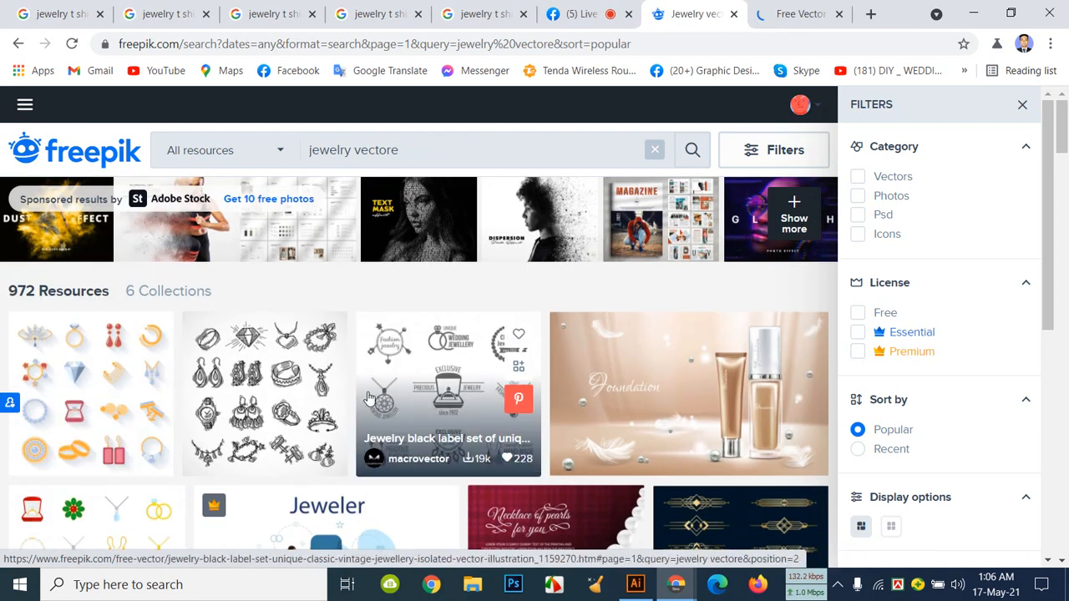
scroll(276, 434, down, 1)
right_click(84, 487)
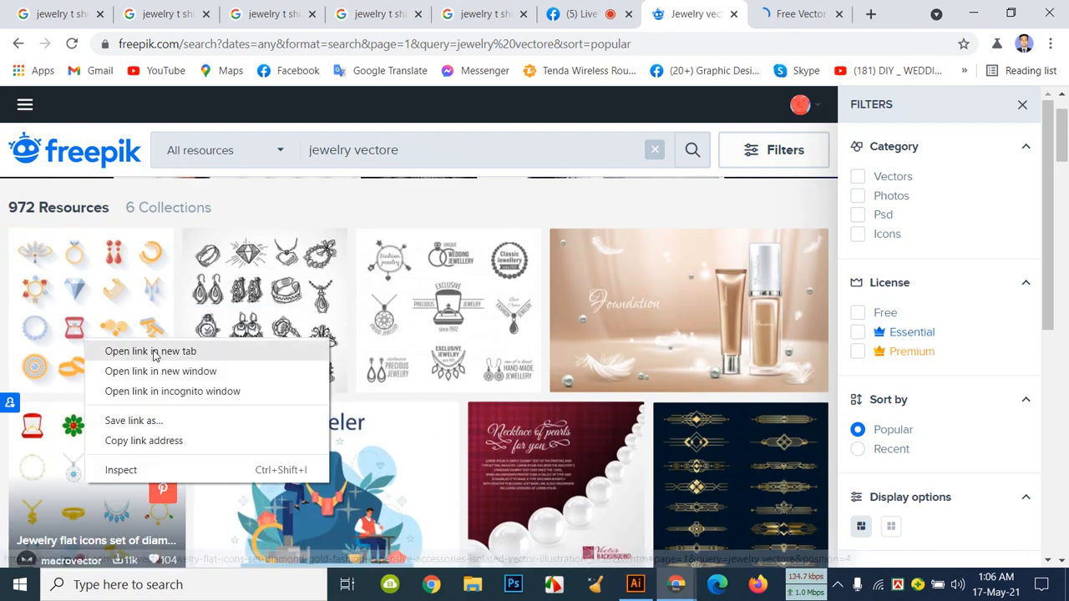
click(177, 351)
Step: Open the two sparkling diamonds vector and the necklace, tiara and earrings flat icons set in separate new tabs
scroll(290, 317, down, 7)
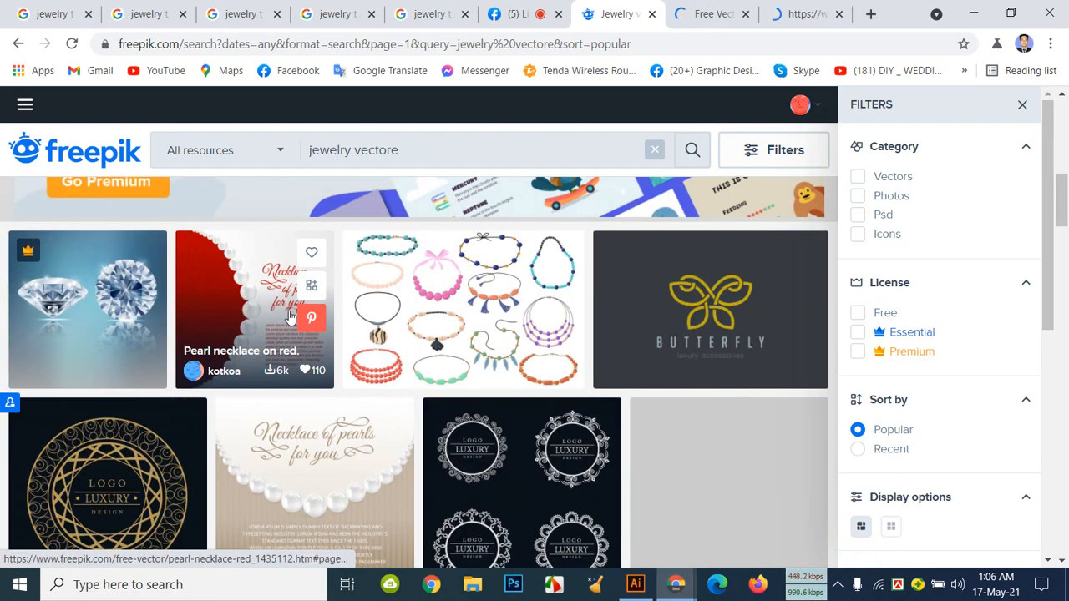
scroll(290, 317, down, 1)
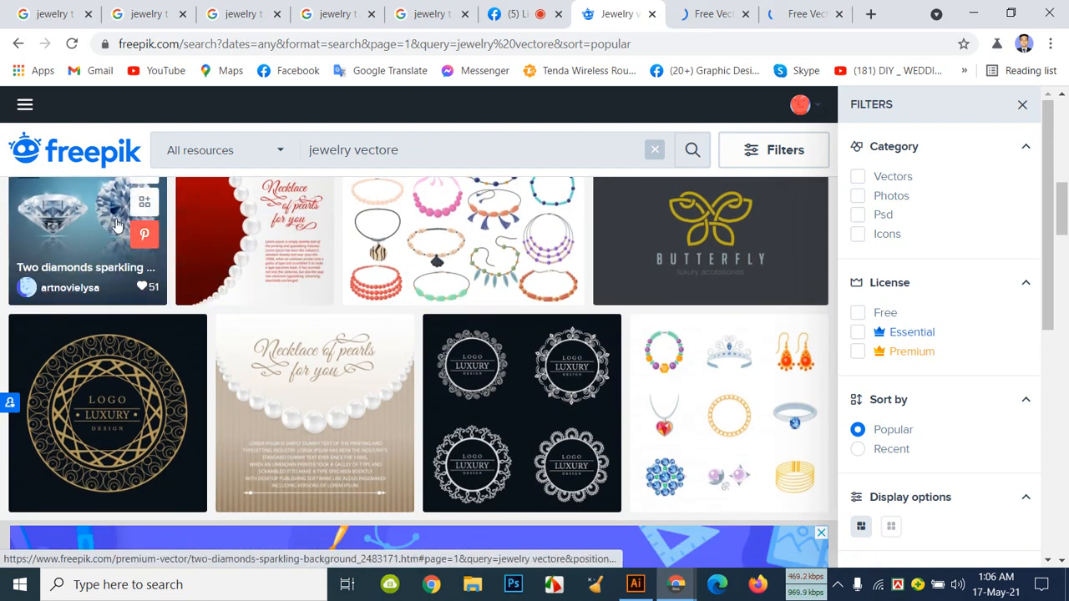
right_click(62, 217)
click(92, 232)
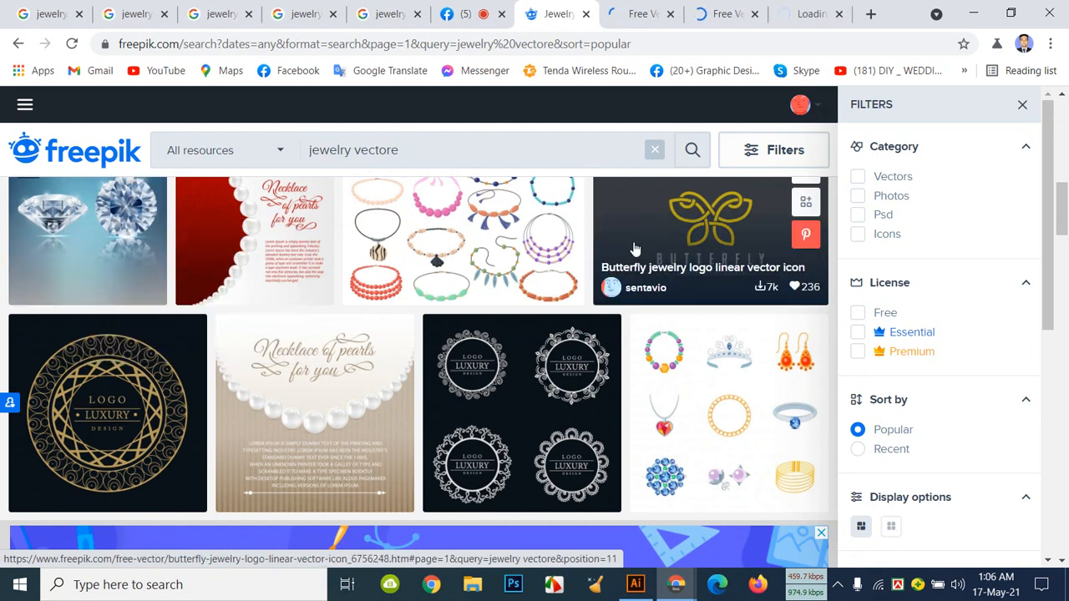
right_click(678, 335)
click(730, 348)
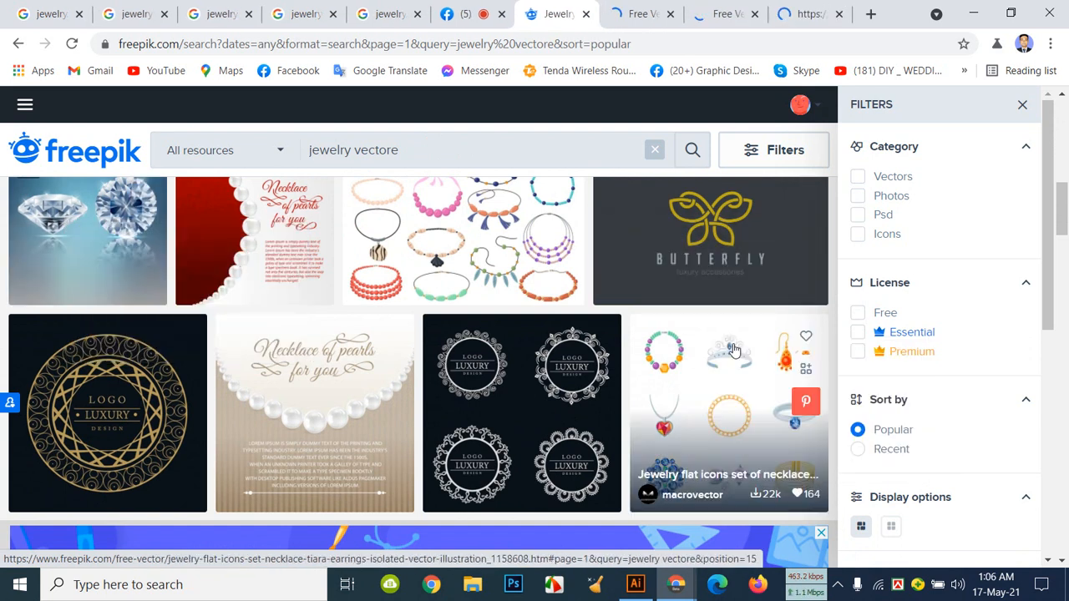
Step: Find the colored "Diamond vector set" further down the Freepik results and open it in a new tab
scroll(660, 310, down, 2)
scroll(660, 311, down, 5)
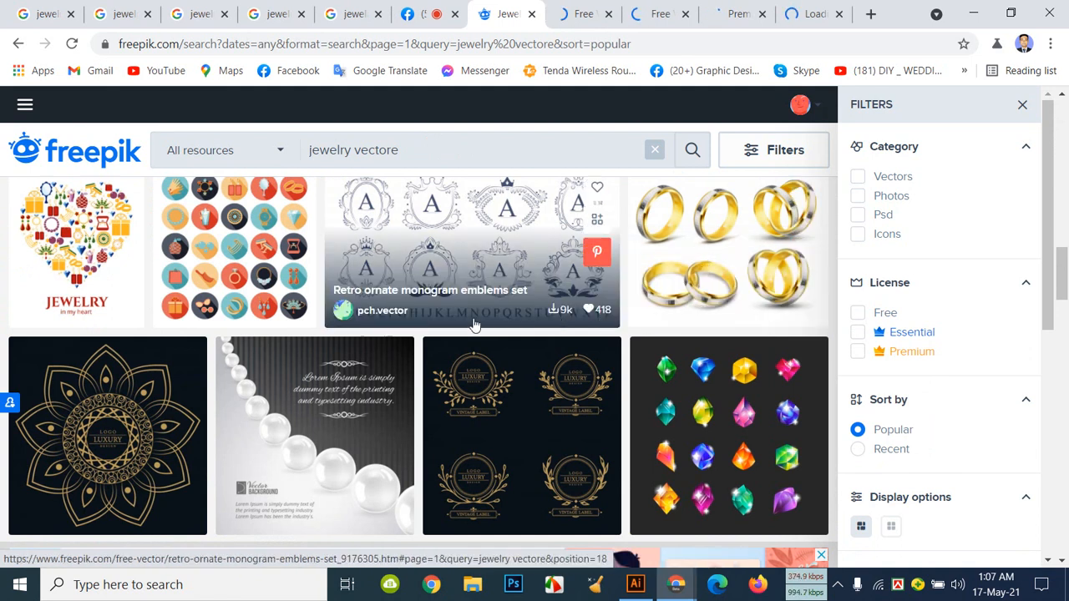
scroll(473, 322, down, 4)
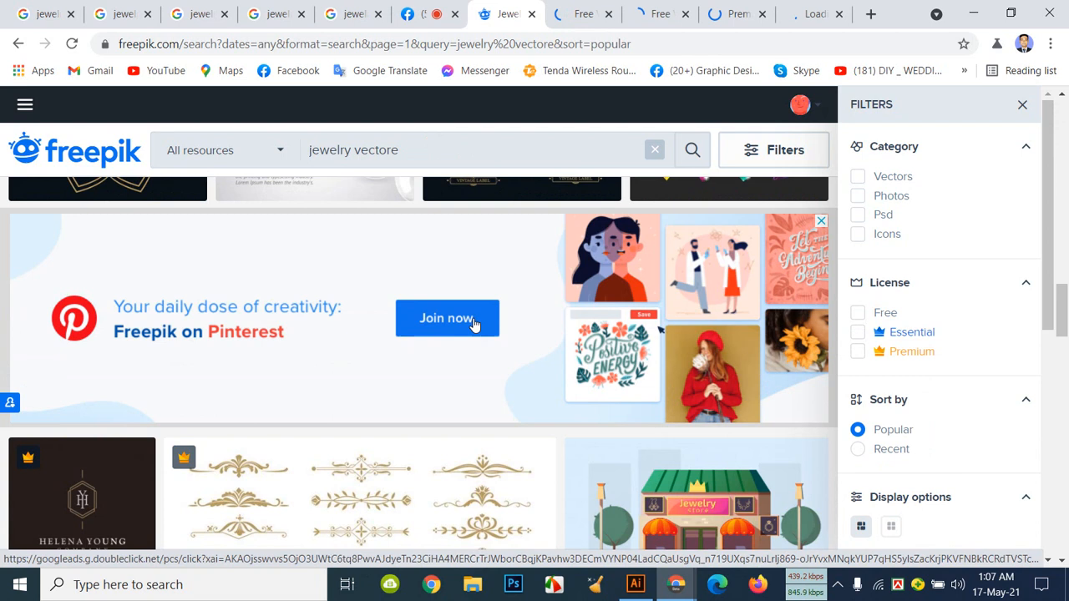
scroll(473, 324, down, 3)
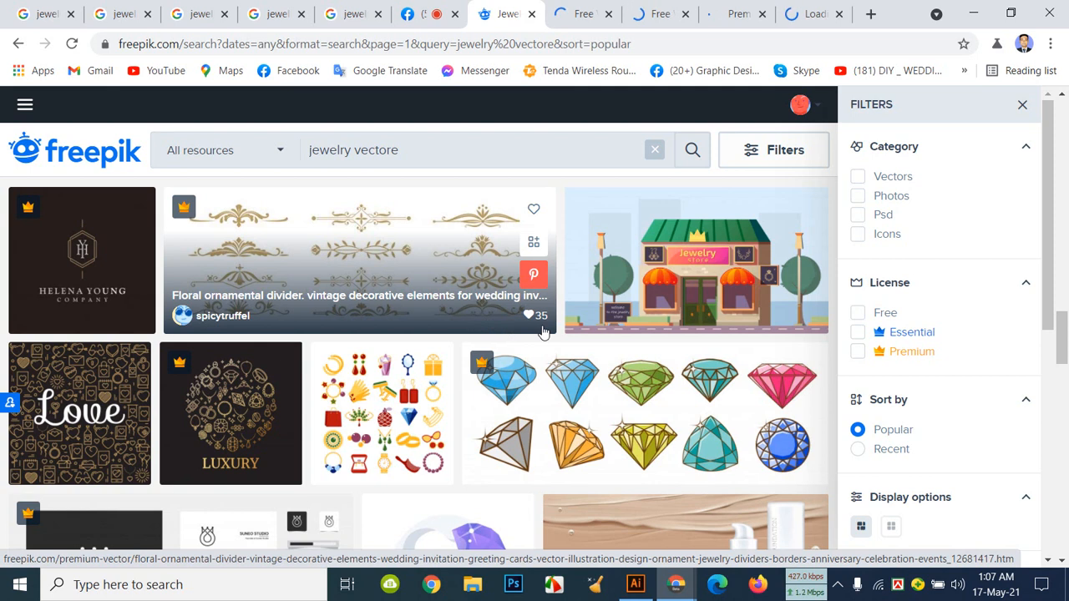
right_click(643, 413)
click(689, 428)
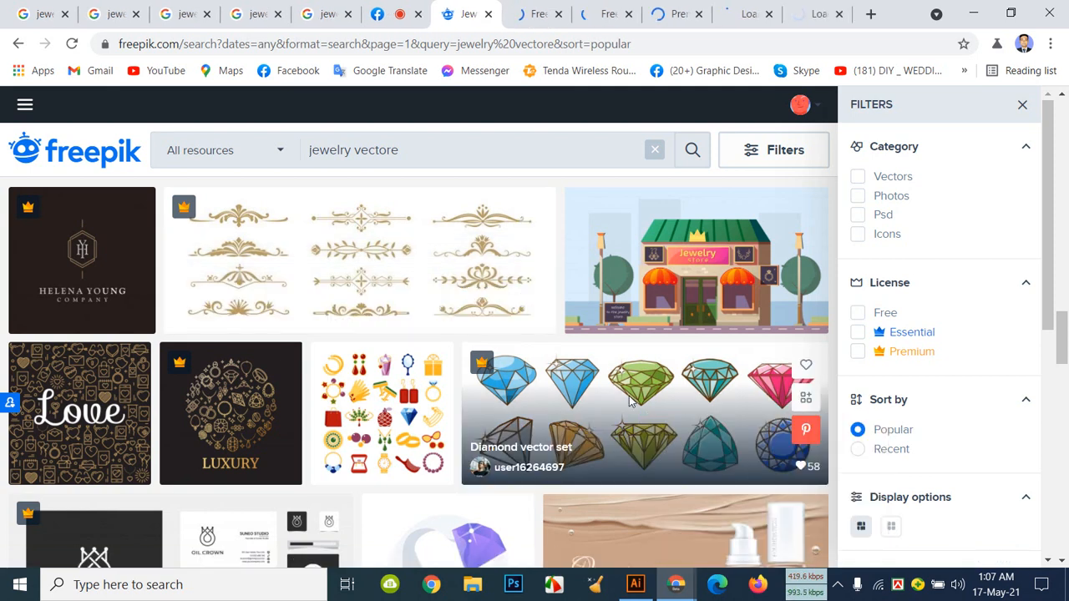
Step: Examine the remaining jewelry vectors down to the end of the first Freepik results page
scroll(631, 402, down, 5)
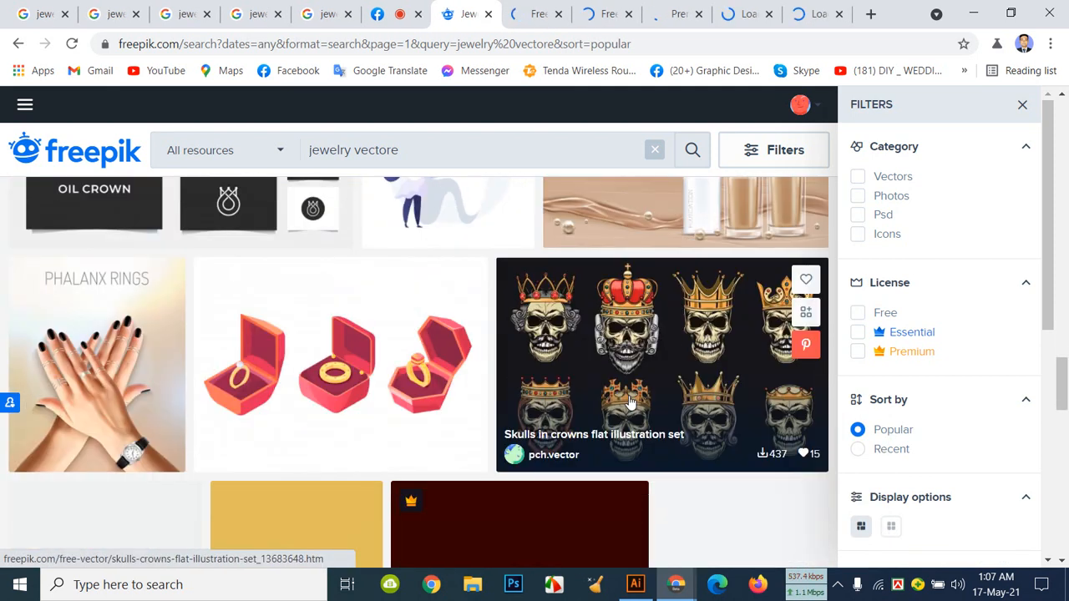
scroll(630, 402, down, 2)
scroll(631, 402, down, 3)
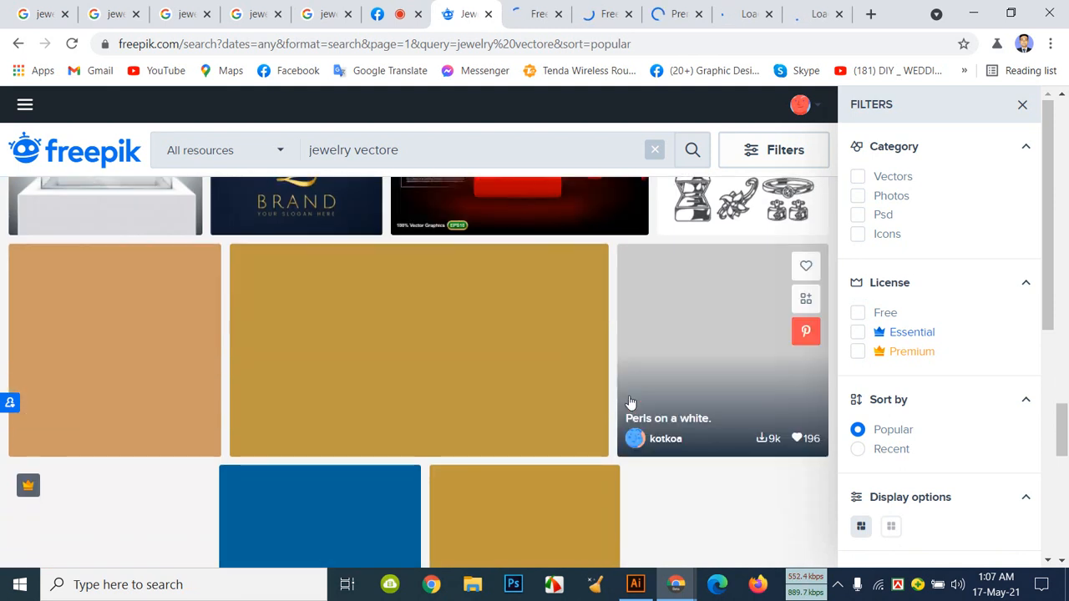
scroll(628, 399, down, 2)
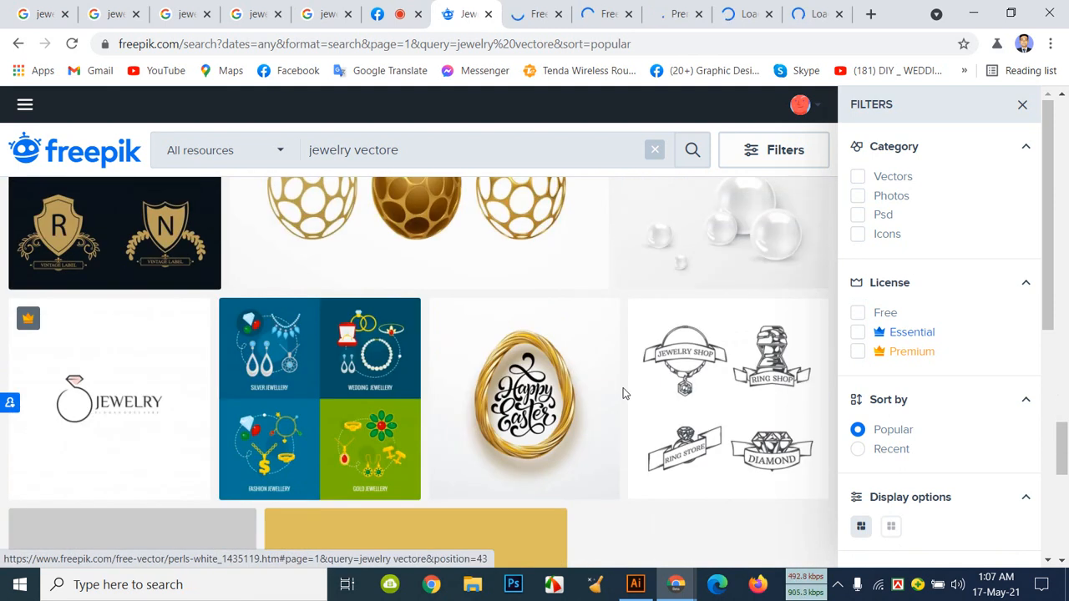
scroll(625, 391, down, 3)
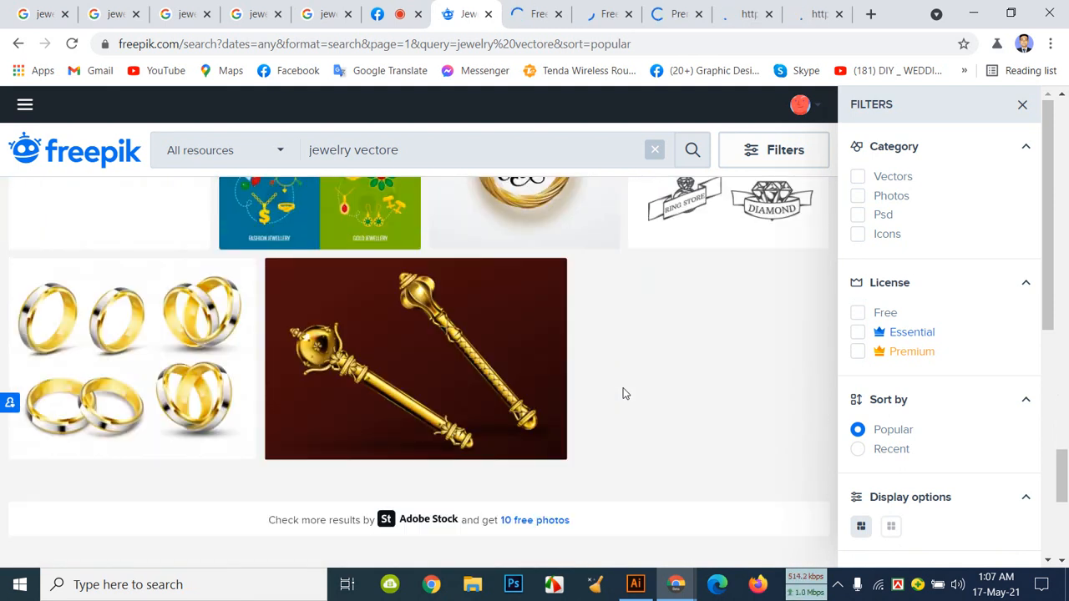
scroll(623, 389, down, 2)
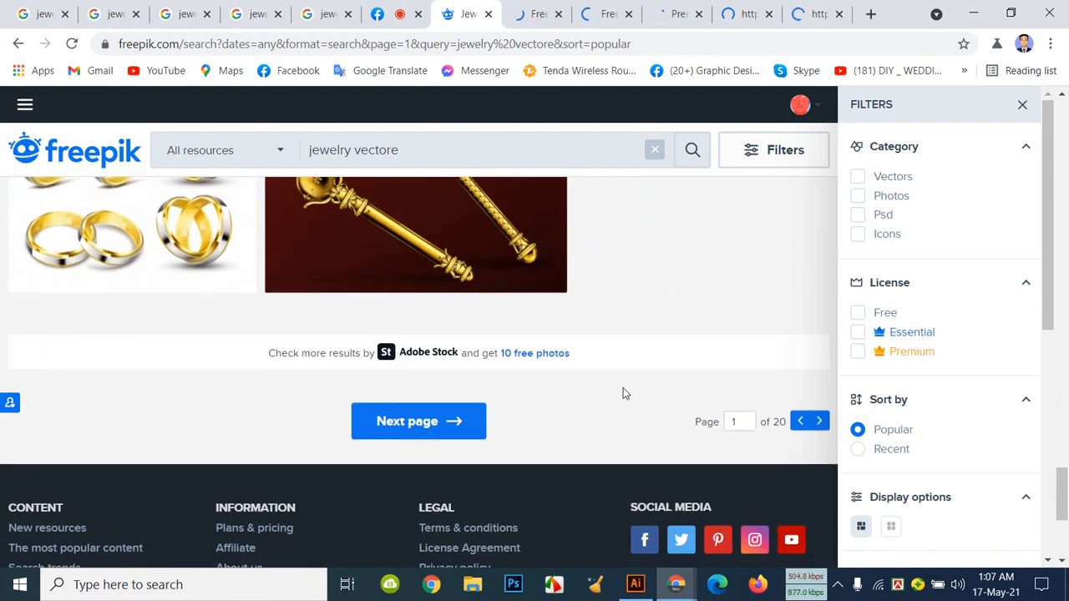
Step: View the full preview of the hand-drawn jewelry icons set on its opened Freepik page
click(524, 10)
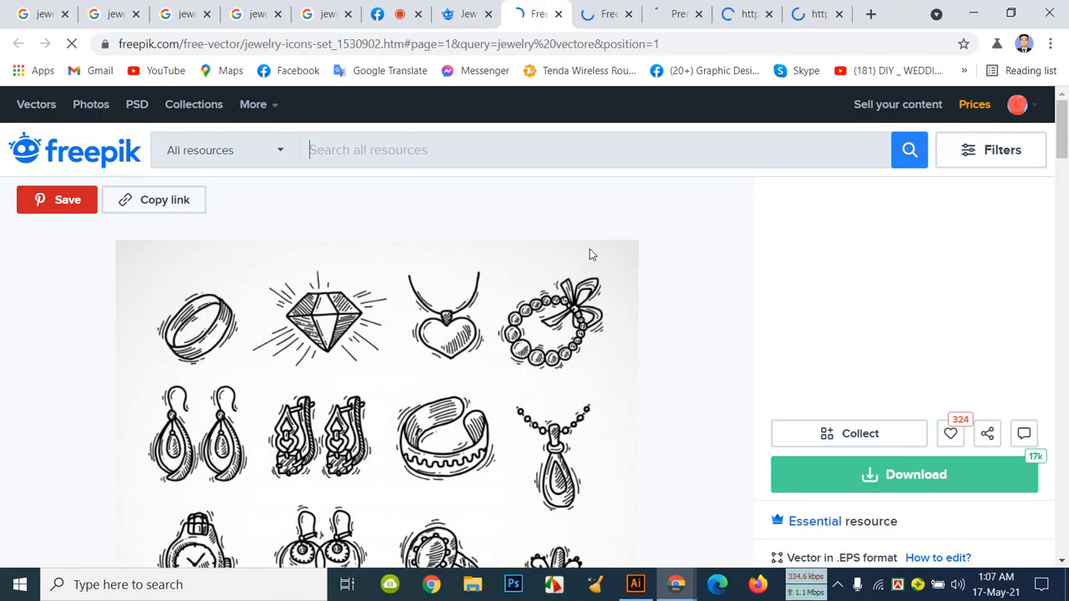
scroll(596, 295, down, 2)
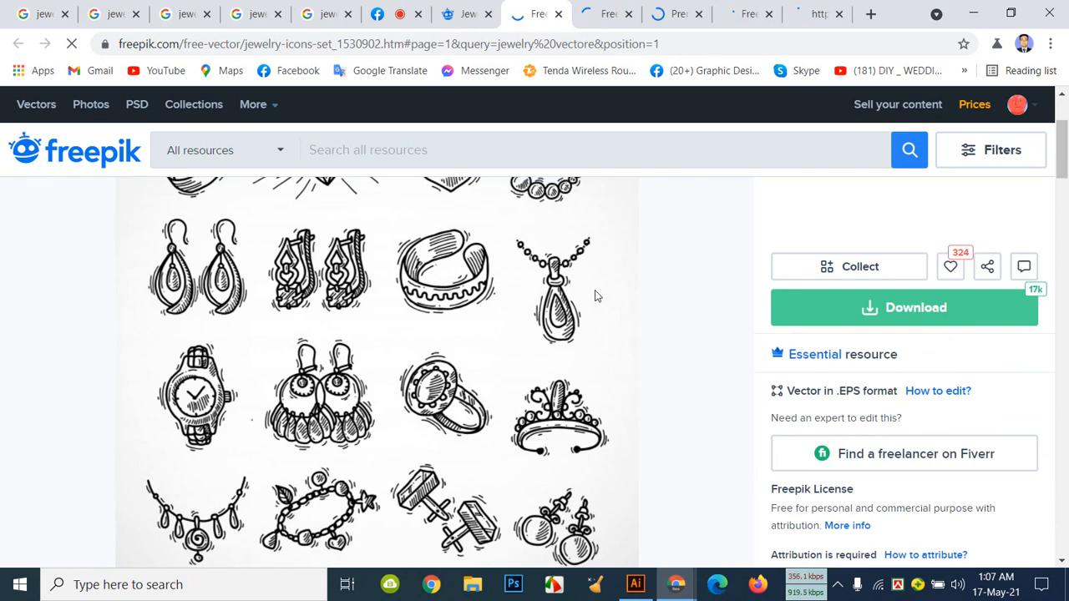
scroll(595, 295, down, 2)
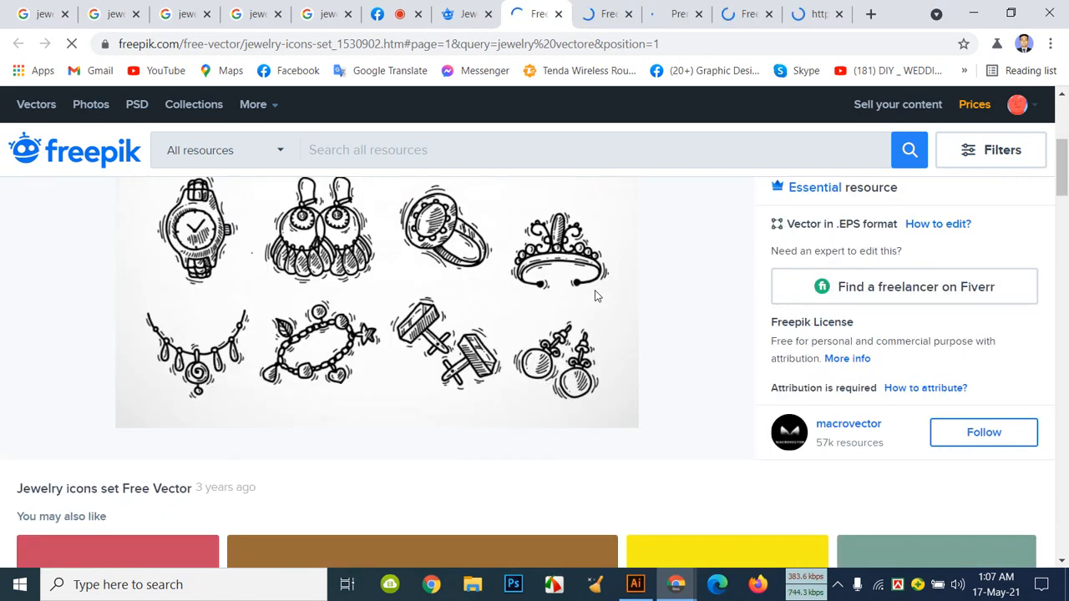
Step: Revisit the opened diamond "Pressure" shirt, Kate Spade pearl necklace tee and "I Just Care About Jewelry Making" shirt references
click(177, 14)
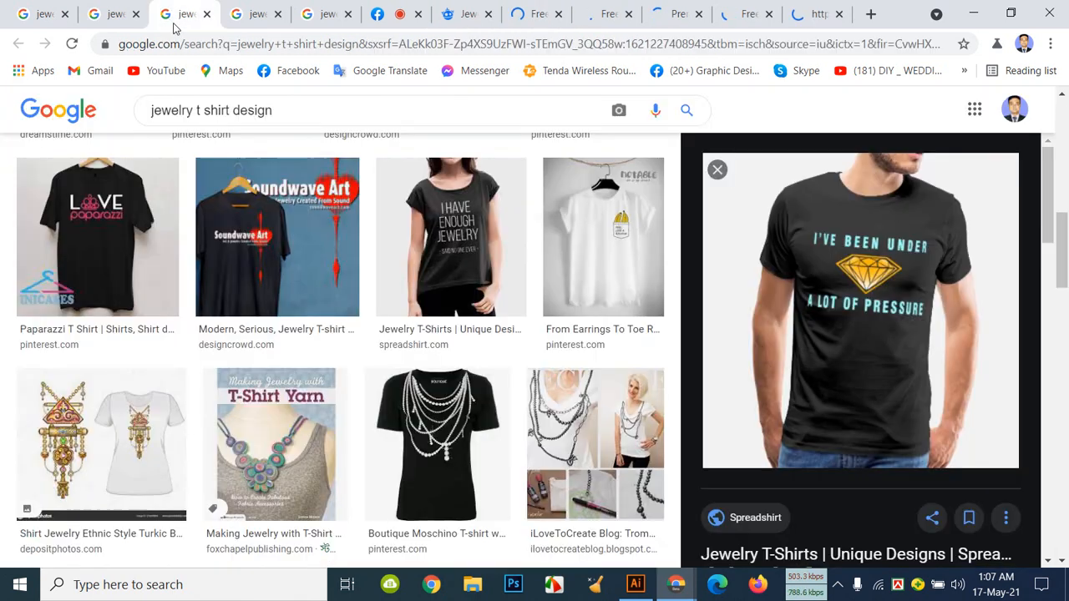
click(259, 24)
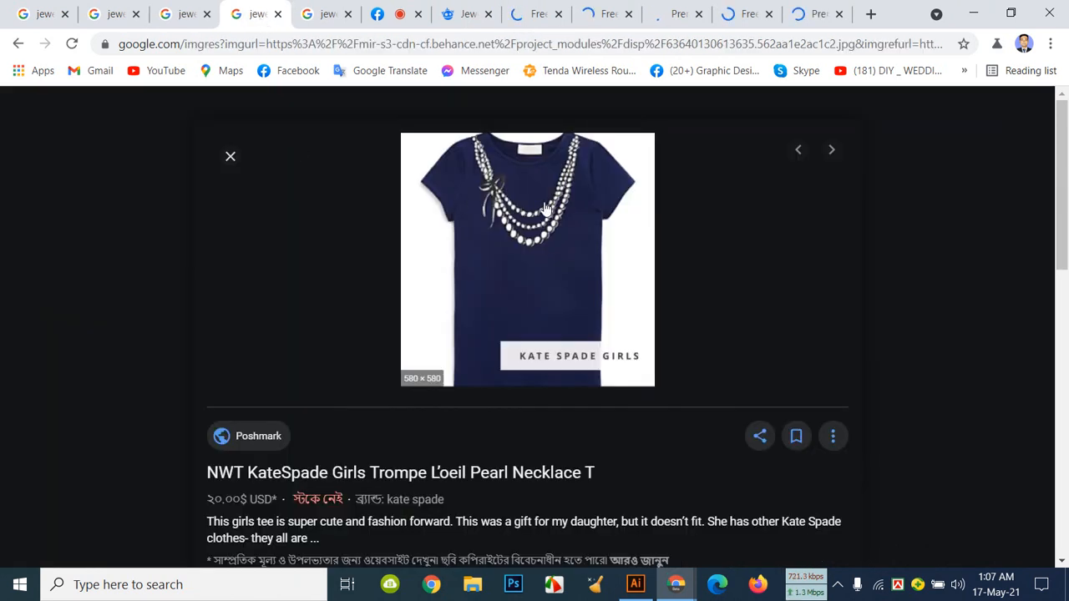
click(331, 25)
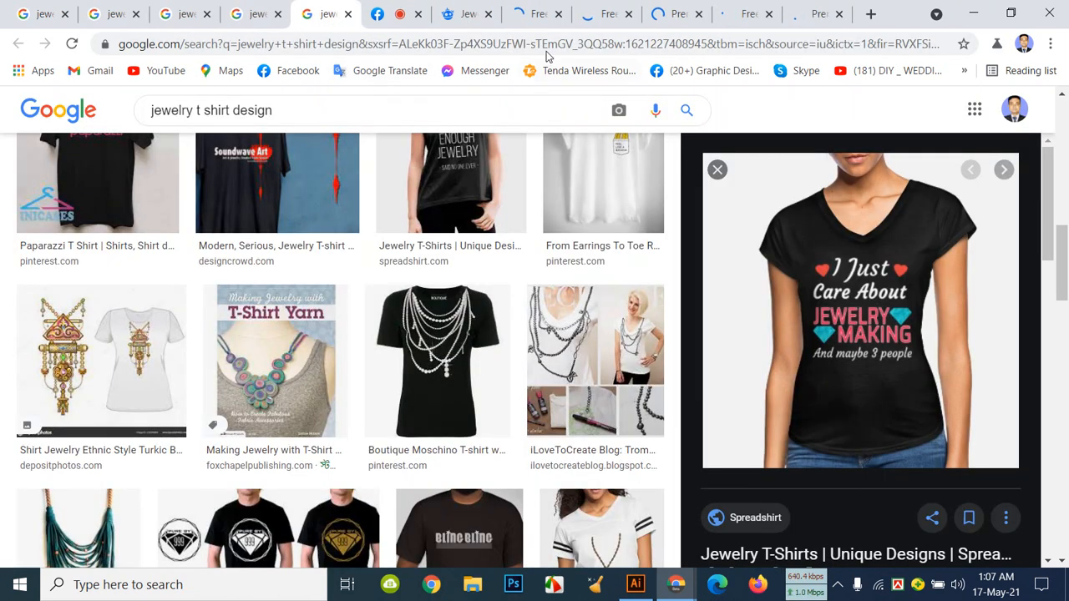
Step: Return to the hand-drawn jewelry icons set on Freepik and browse its related vectors
click(464, 15)
click(539, 16)
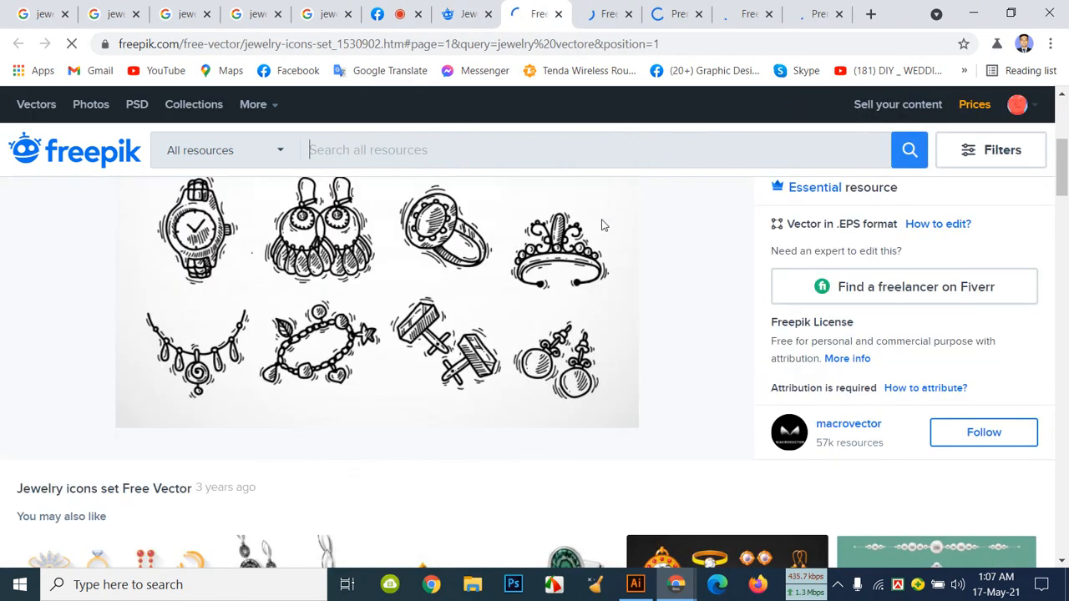
scroll(603, 226, down, 4)
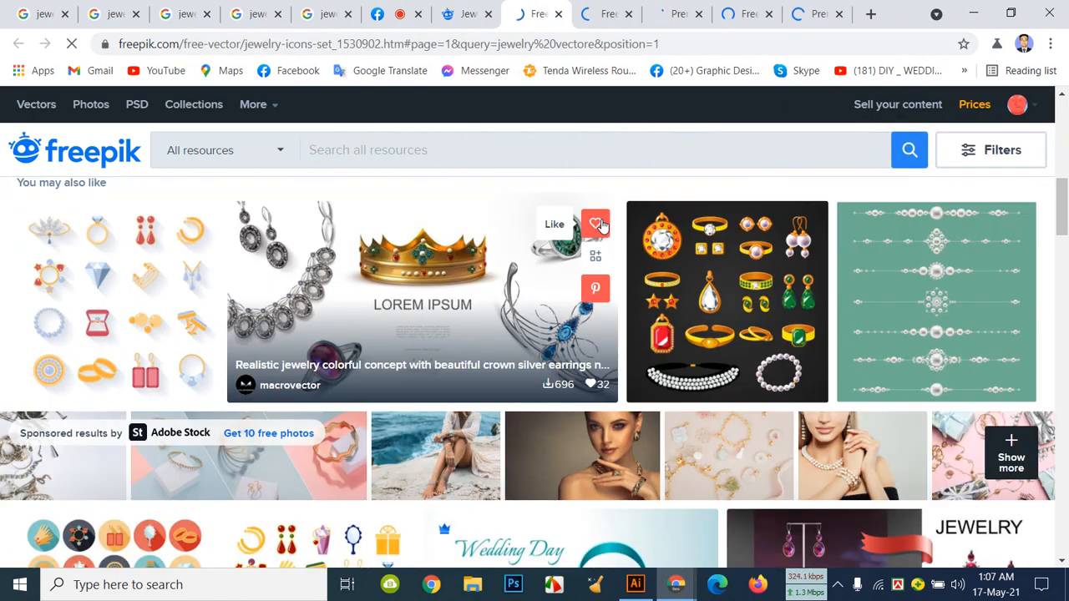
scroll(412, 454, down, 3)
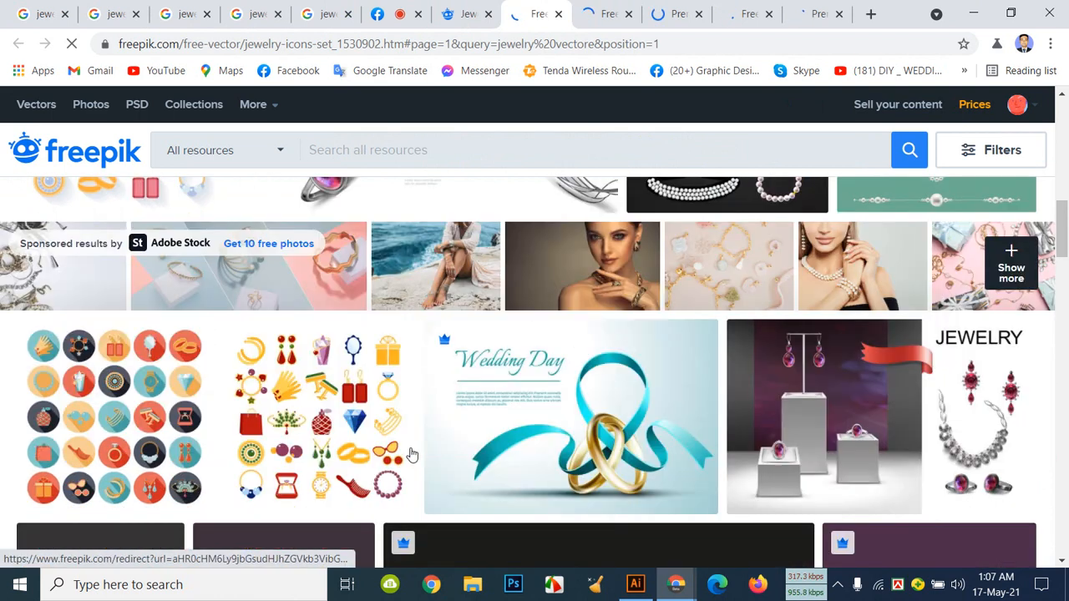
Step: Examine the vectors related to the jewelry icons set and open the "Beautiful jewelry accessories round concept" vector
scroll(433, 415, down, 2)
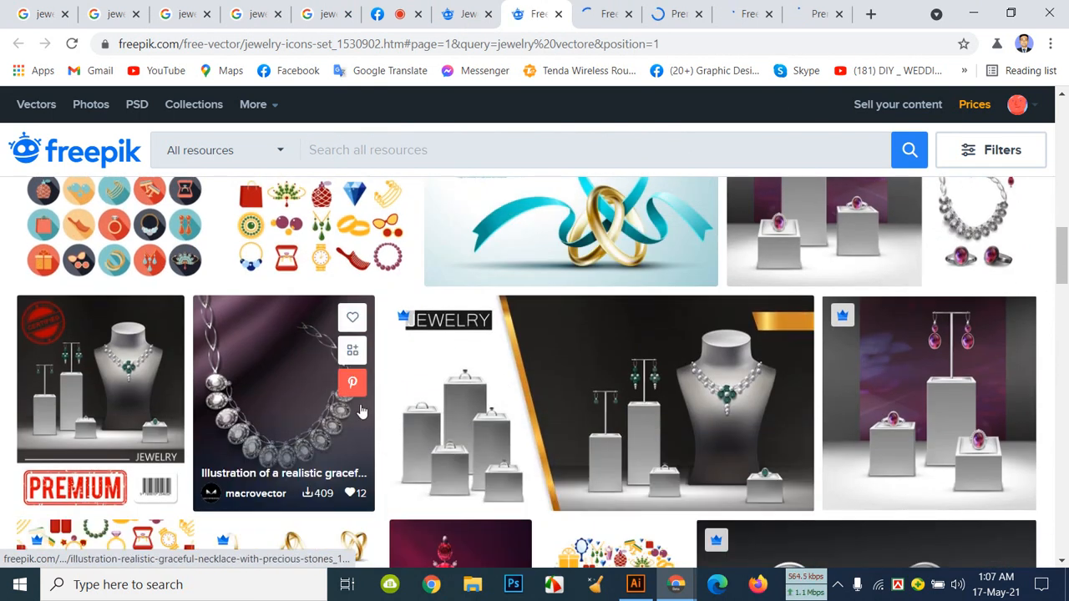
scroll(793, 376, up, 2)
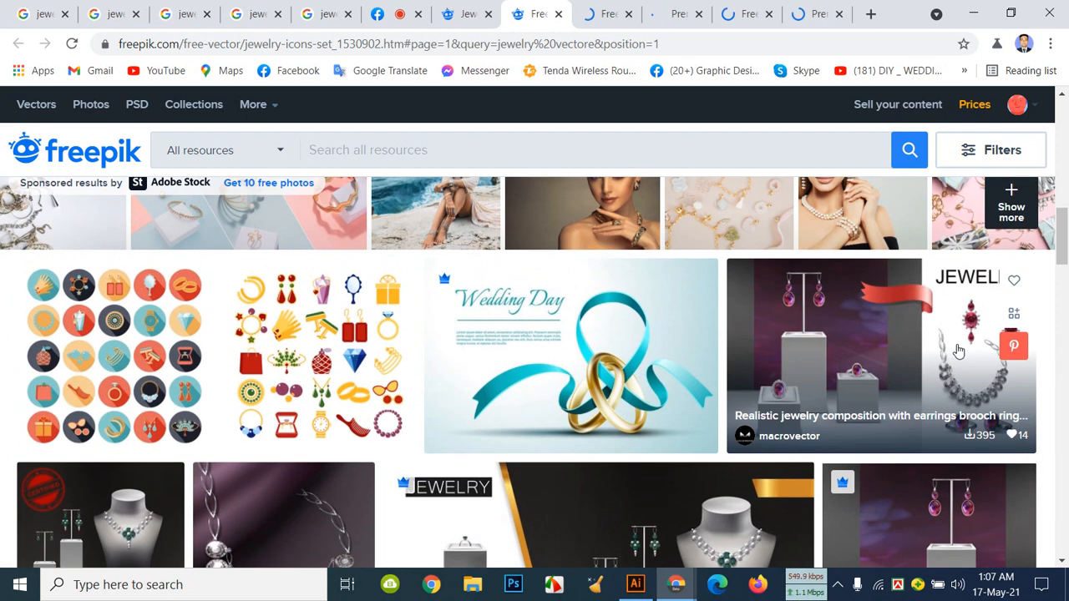
scroll(518, 435, up, 3)
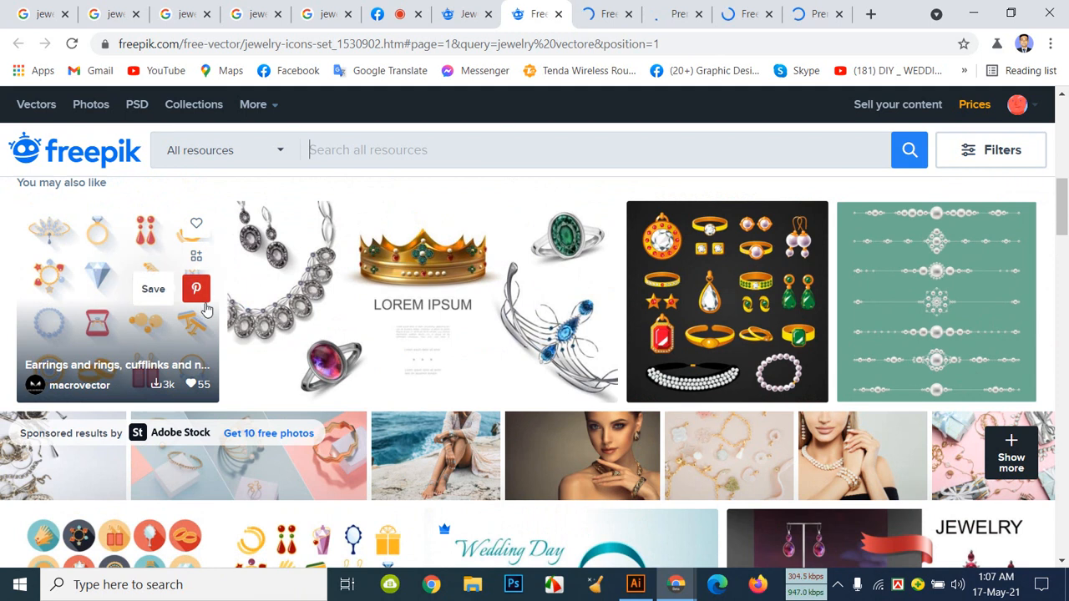
scroll(259, 341, down, 3)
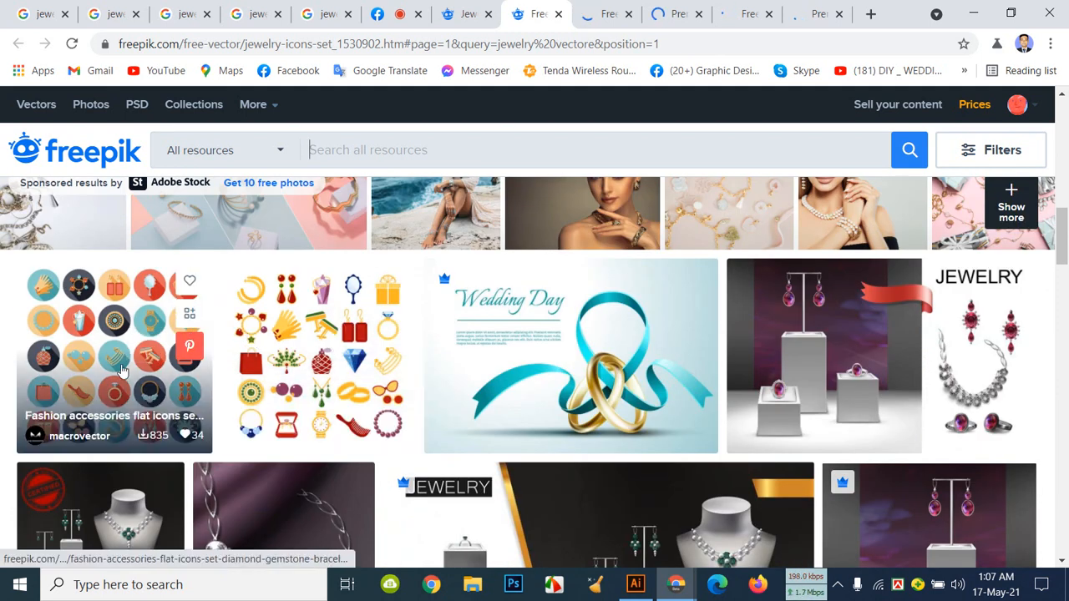
scroll(505, 377, down, 6)
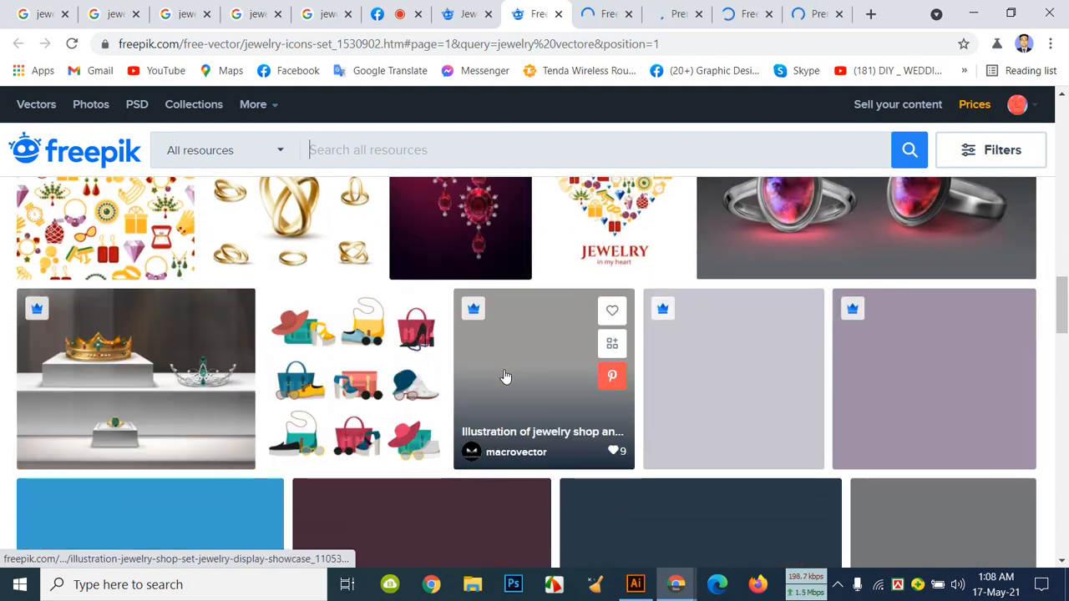
scroll(506, 377, down, 3)
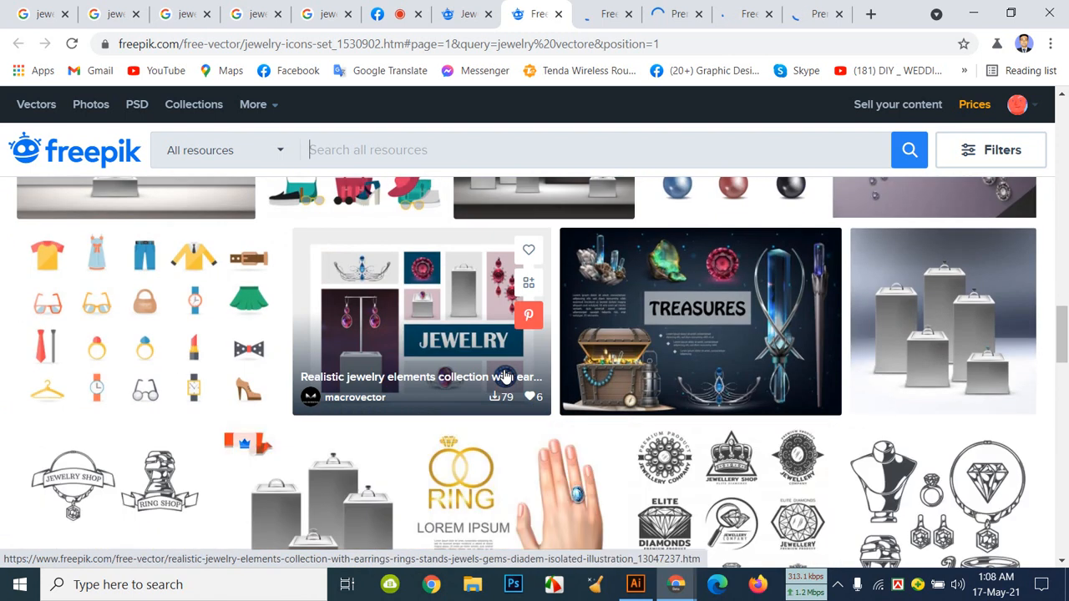
scroll(505, 377, down, 1)
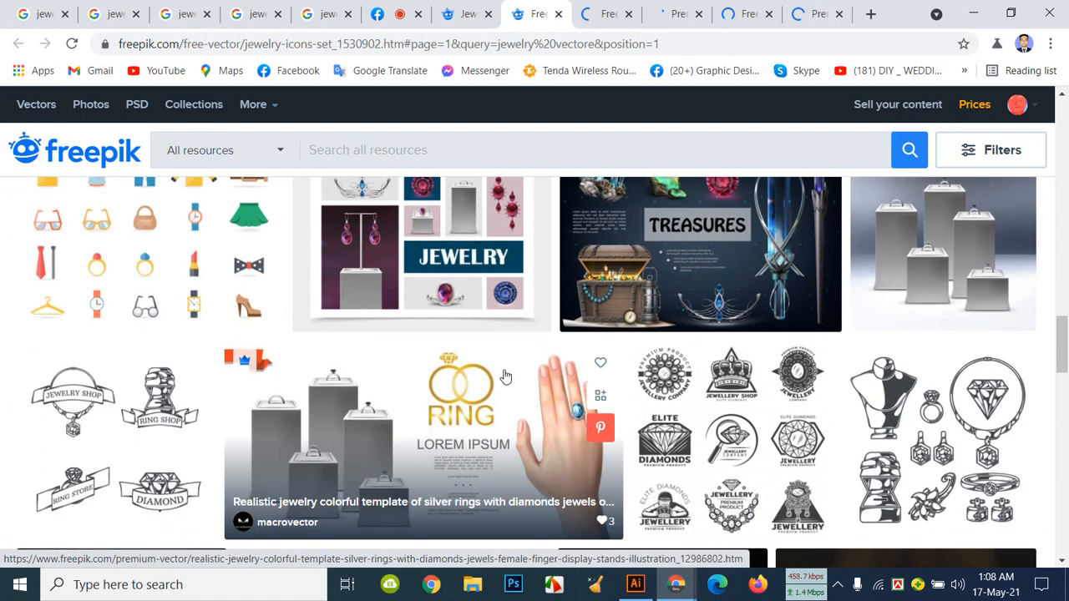
scroll(505, 377, down, 1)
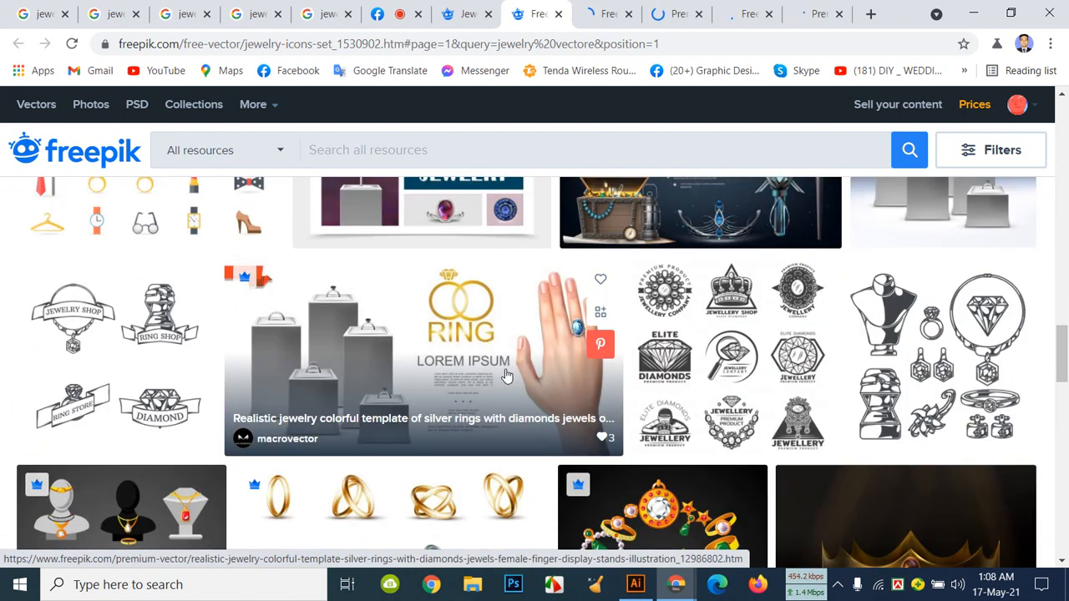
scroll(506, 377, down, 2)
scroll(506, 377, down, 2)
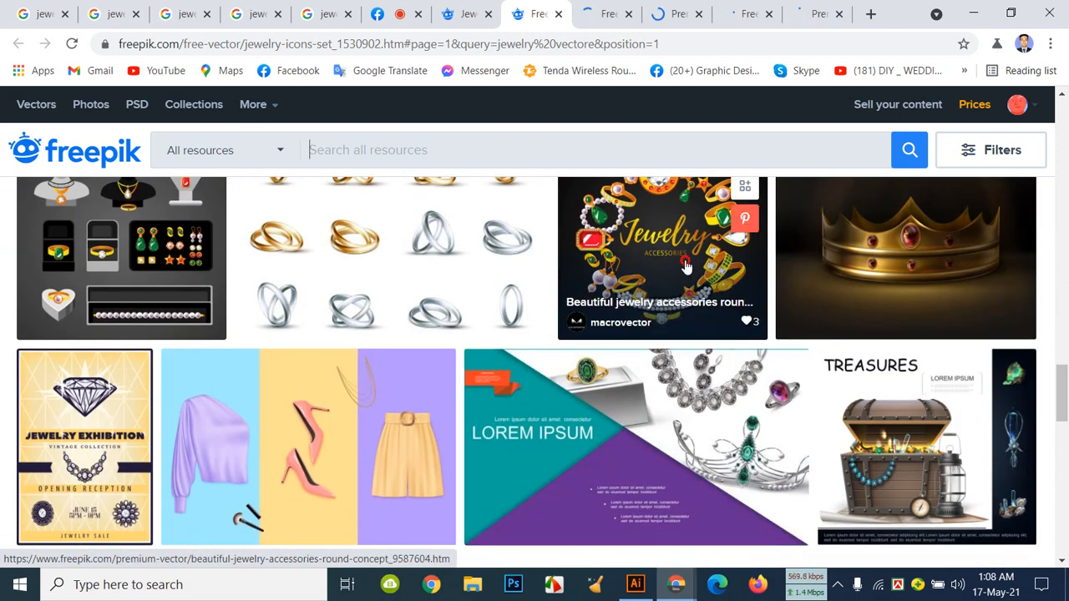
click(686, 267)
Step: View the full preview of the flat diamond and gold jewelry icons set on its opened Freepik page
click(607, 14)
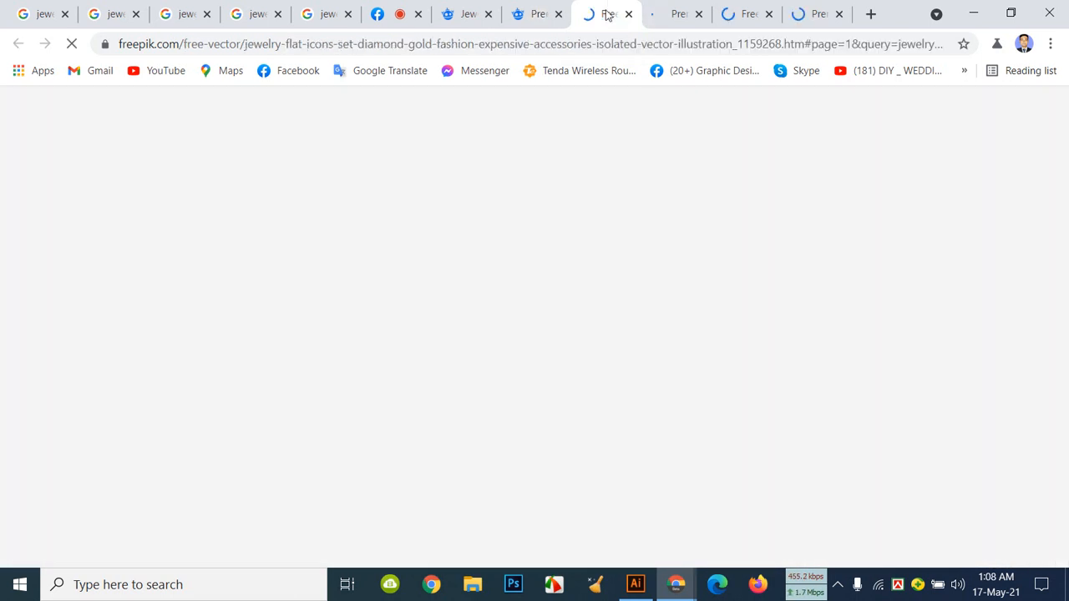
scroll(445, 399, down, 2)
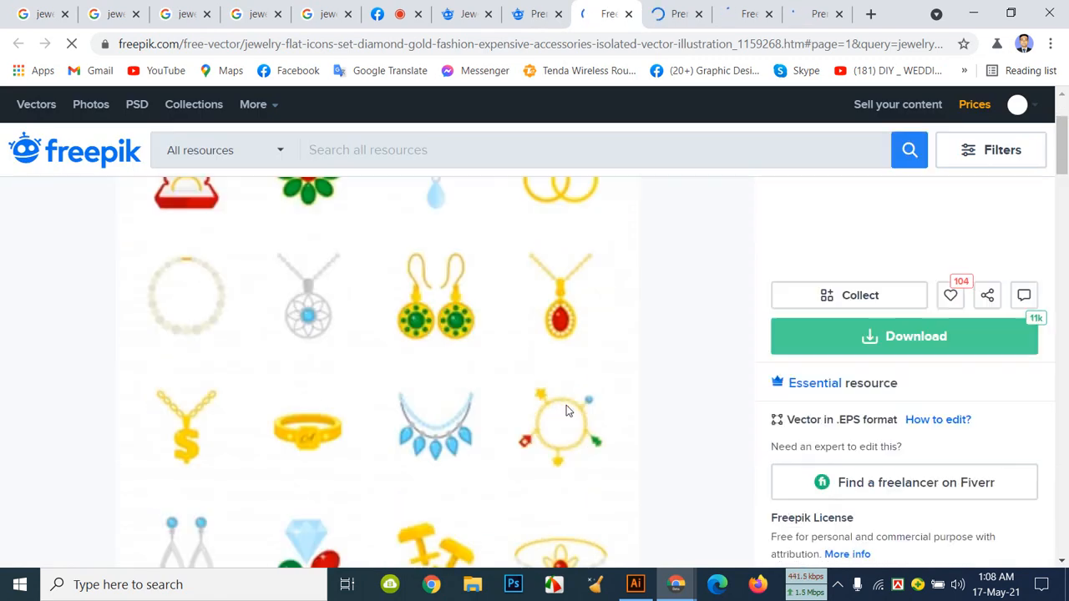
scroll(566, 411, down, 2)
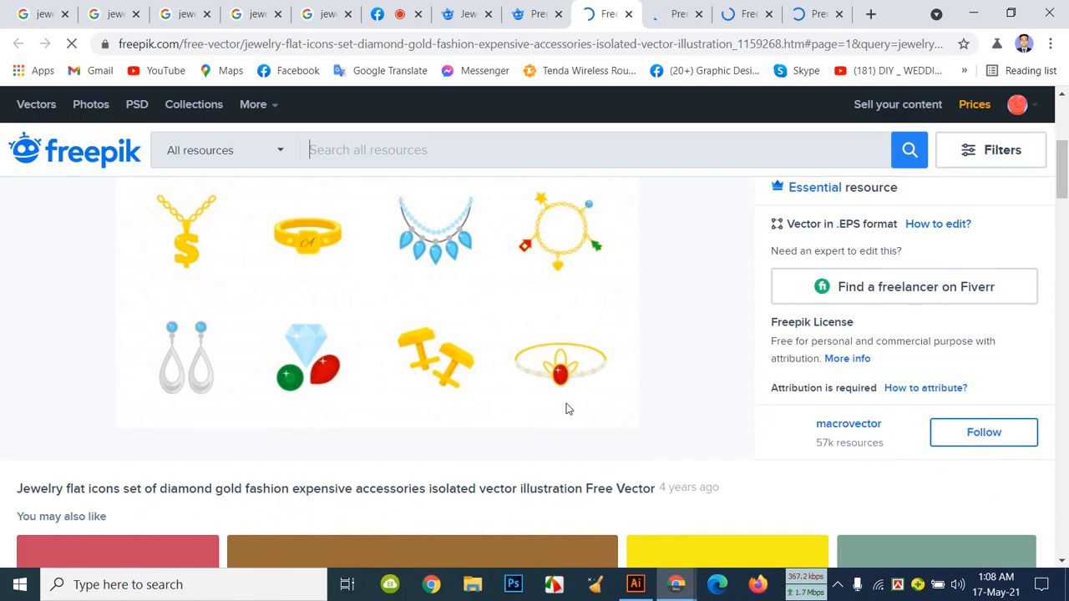
scroll(566, 410, up, 2)
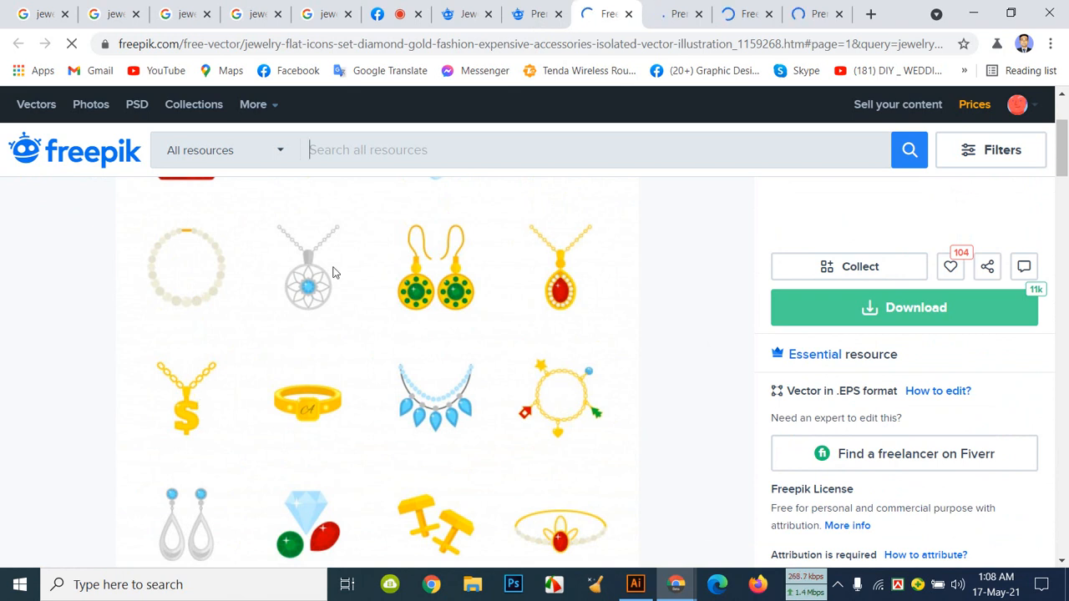
scroll(358, 317, down, 2)
scroll(358, 317, up, 3)
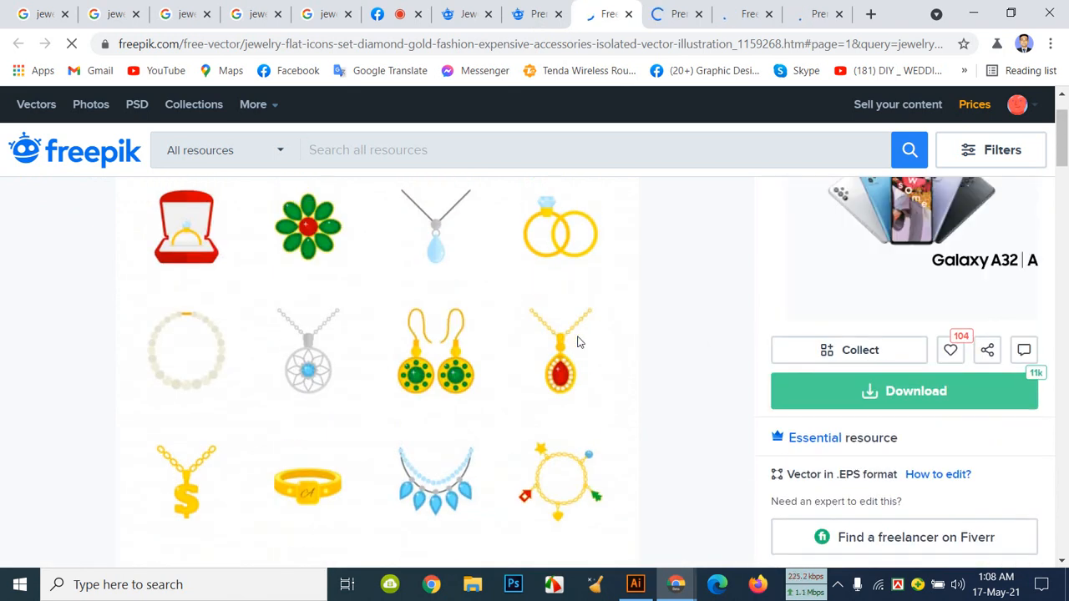
Step: View the opened two sparkling diamonds vector and close its page
click(676, 17)
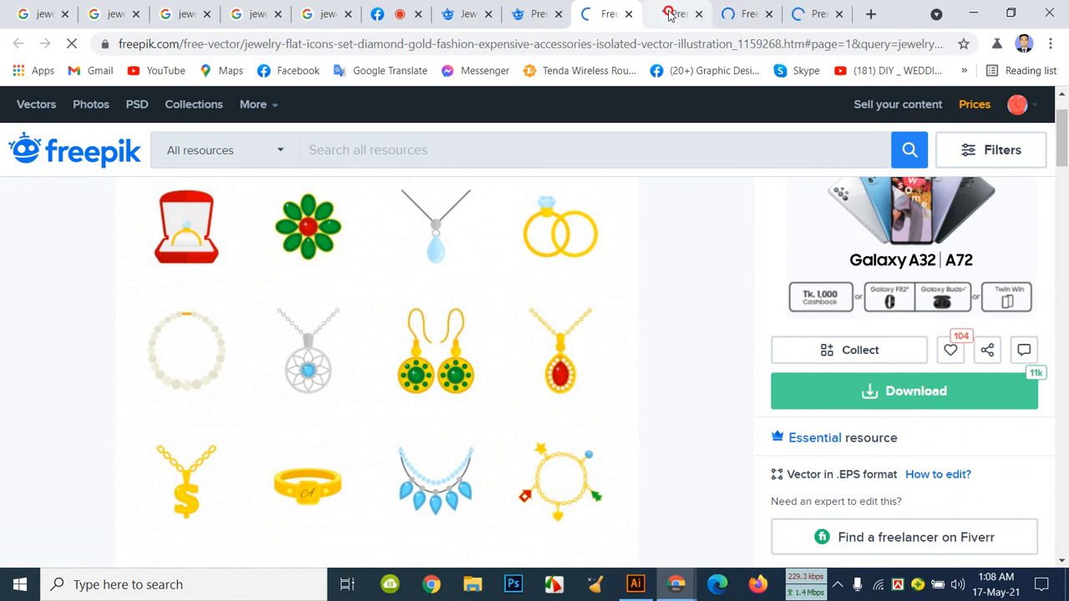
scroll(626, 295, down, 1)
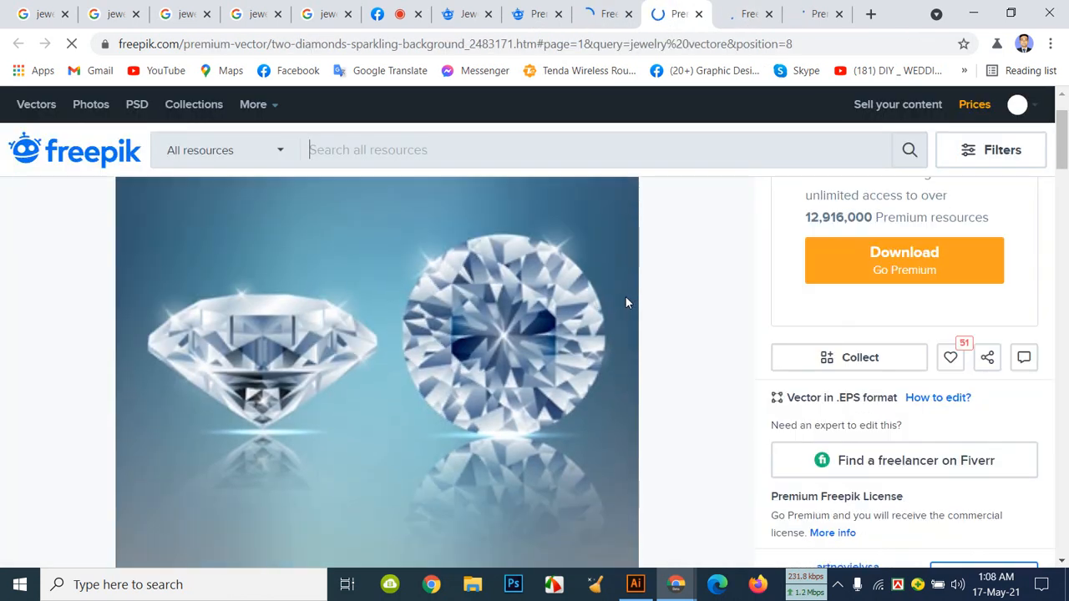
scroll(624, 296, down, 1)
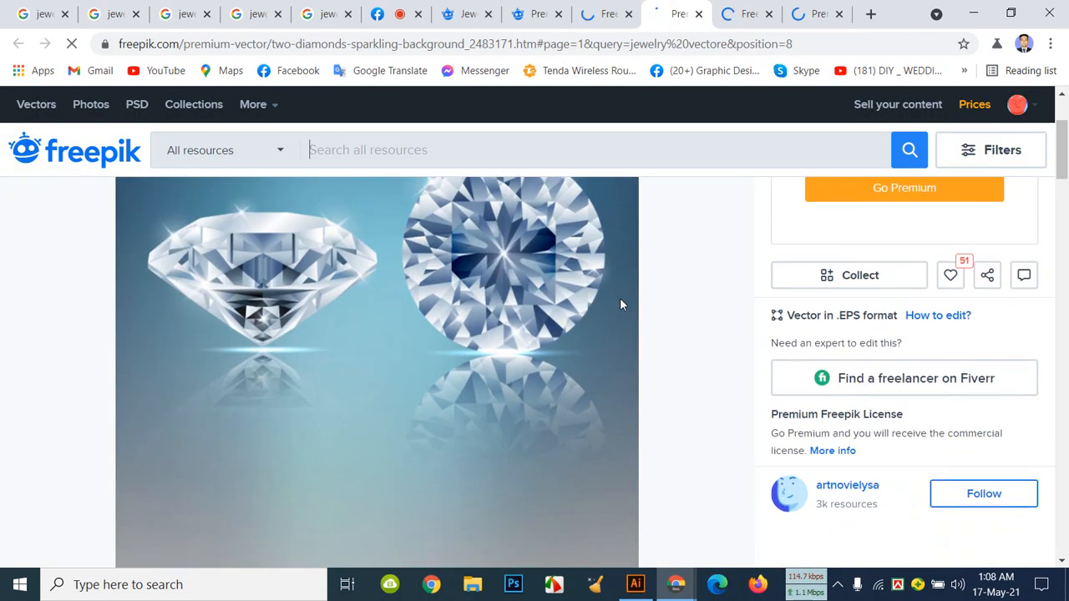
scroll(631, 304, down, 4)
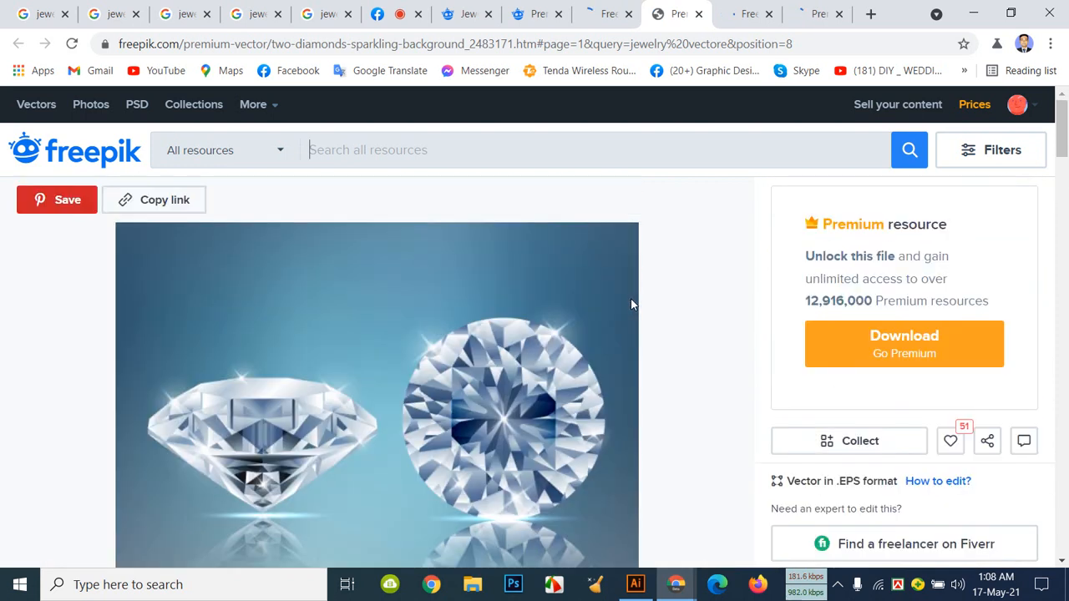
click(700, 14)
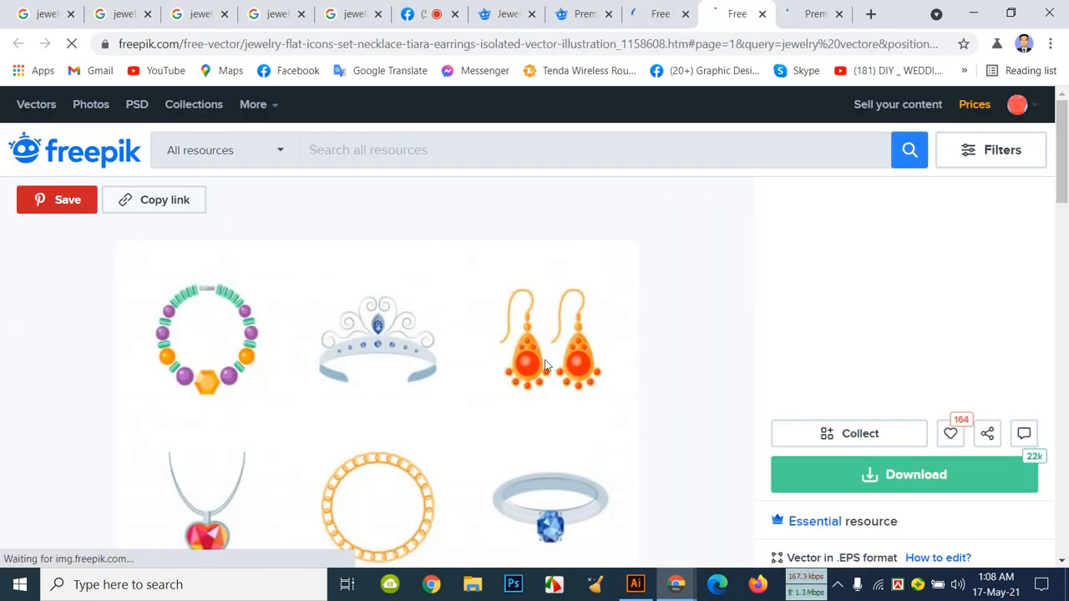
Step: Look through the necklace, tiara and earrings flat icons set down to its first related vectors
scroll(535, 357, down, 2)
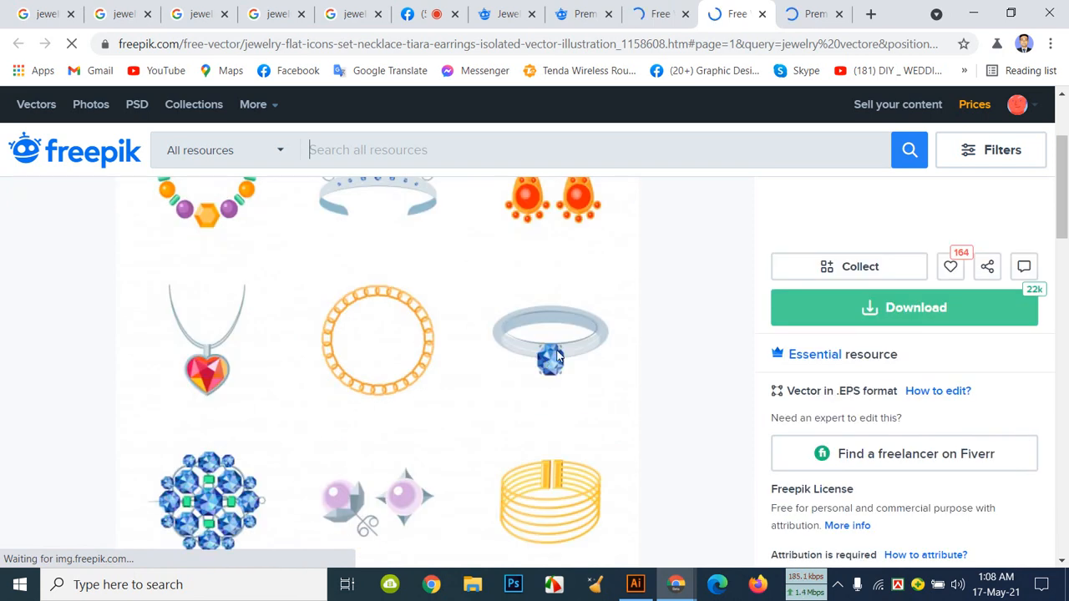
scroll(558, 355, down, 3)
scroll(573, 359, up, 5)
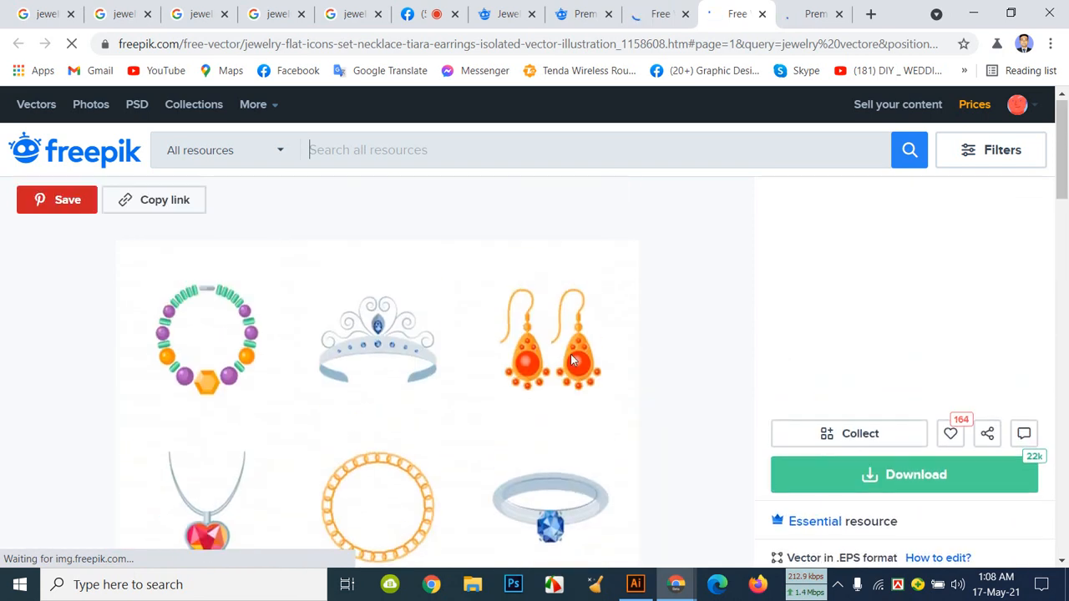
scroll(503, 415, down, 6)
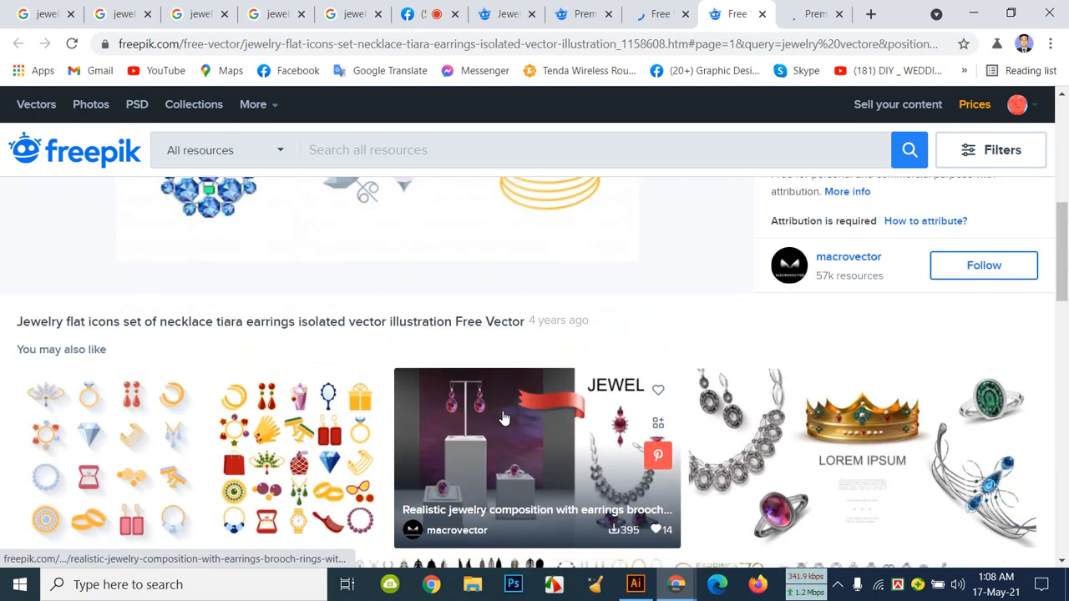
Step: View the preview of the premium diamond vector set on its opened Freepik page
click(808, 17)
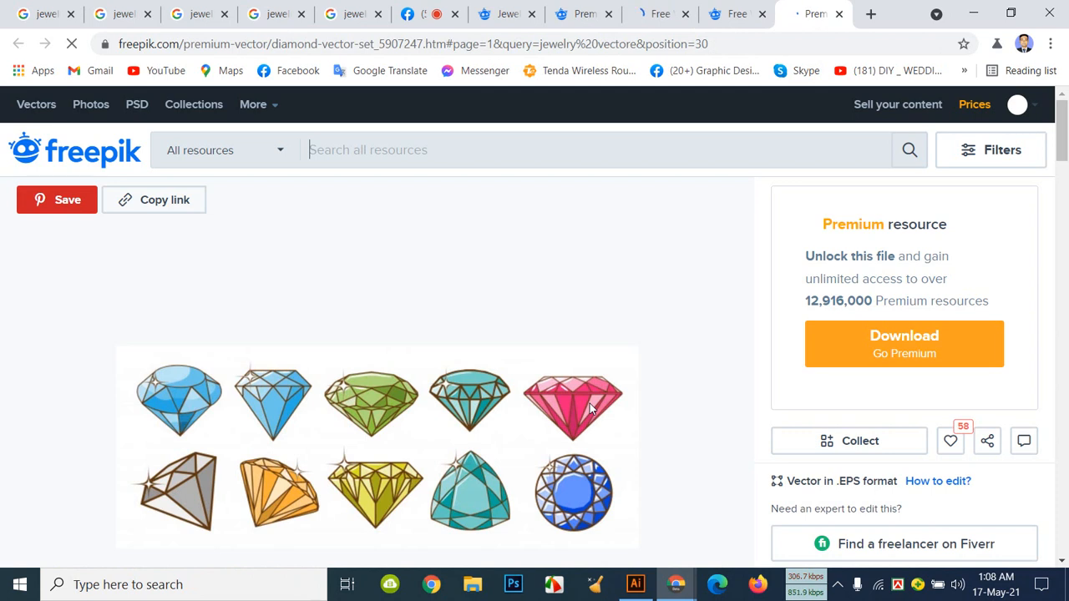
scroll(590, 405, down, 2)
scroll(590, 408, up, 2)
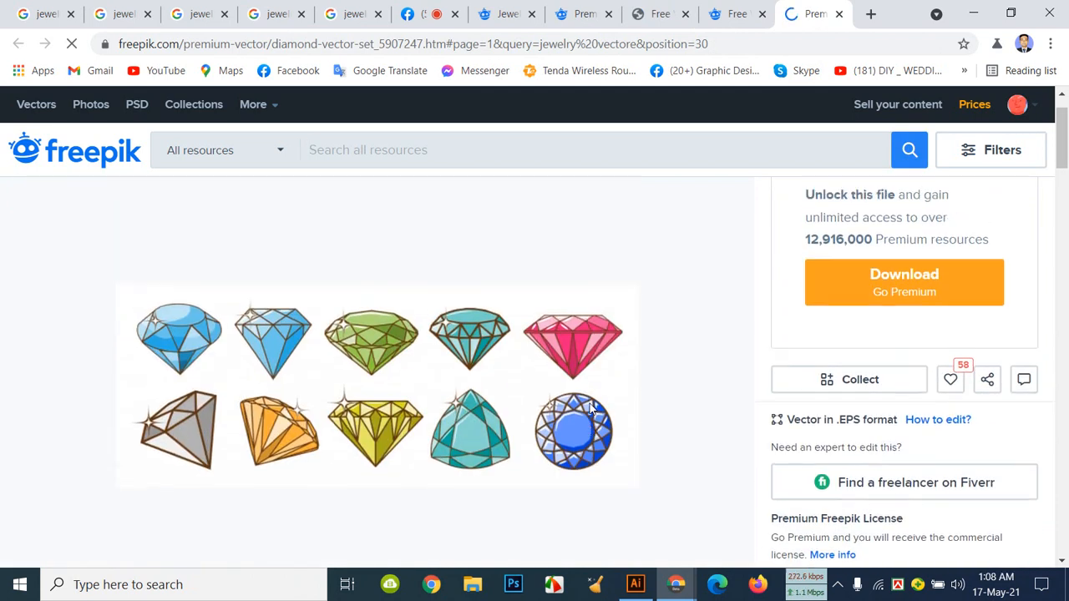
scroll(590, 403, down, 1)
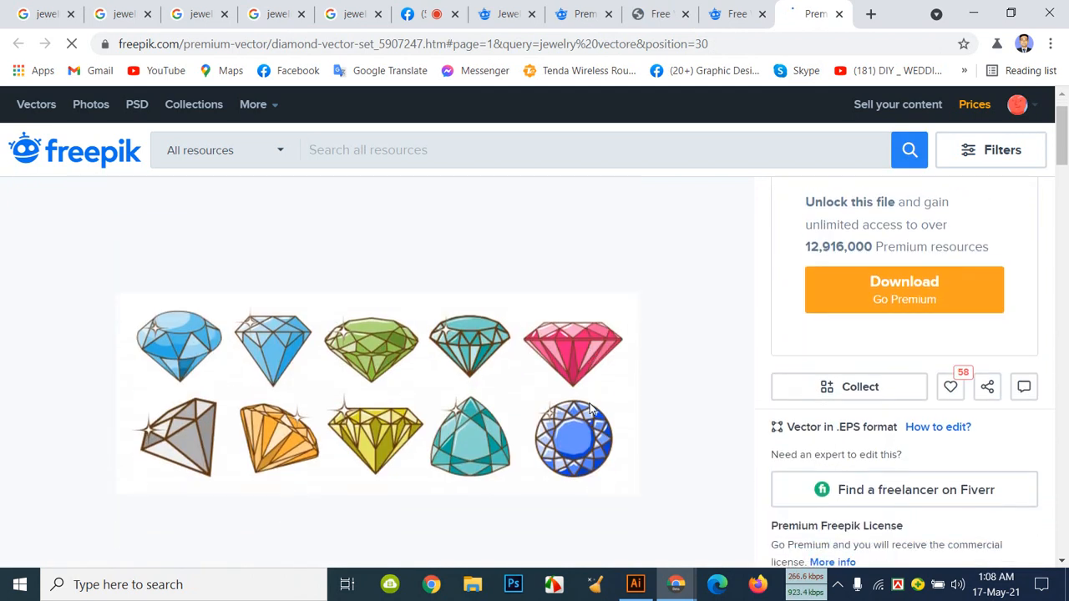
Step: Examine the vectors related to the diamond vector set down to the end of the suggestions
scroll(384, 379, down, 3)
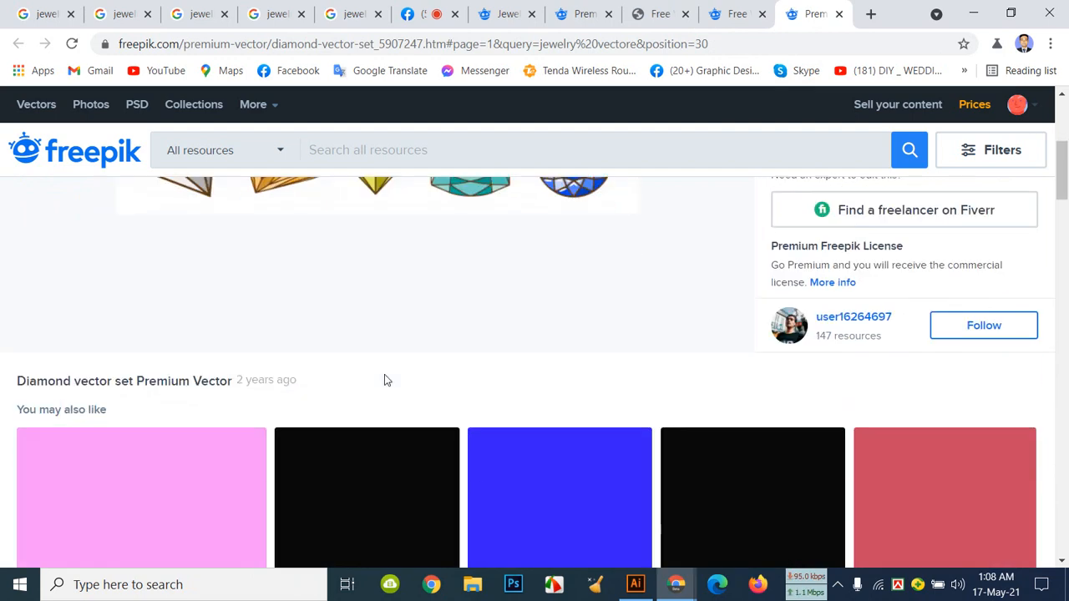
scroll(384, 379, down, 3)
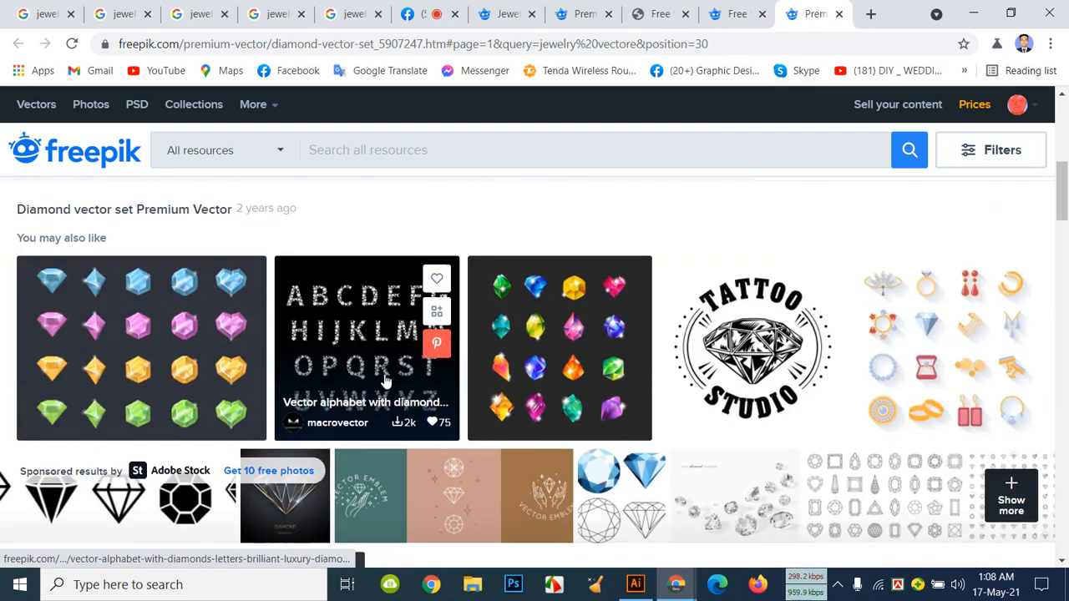
scroll(384, 378, down, 4)
scroll(385, 381, down, 8)
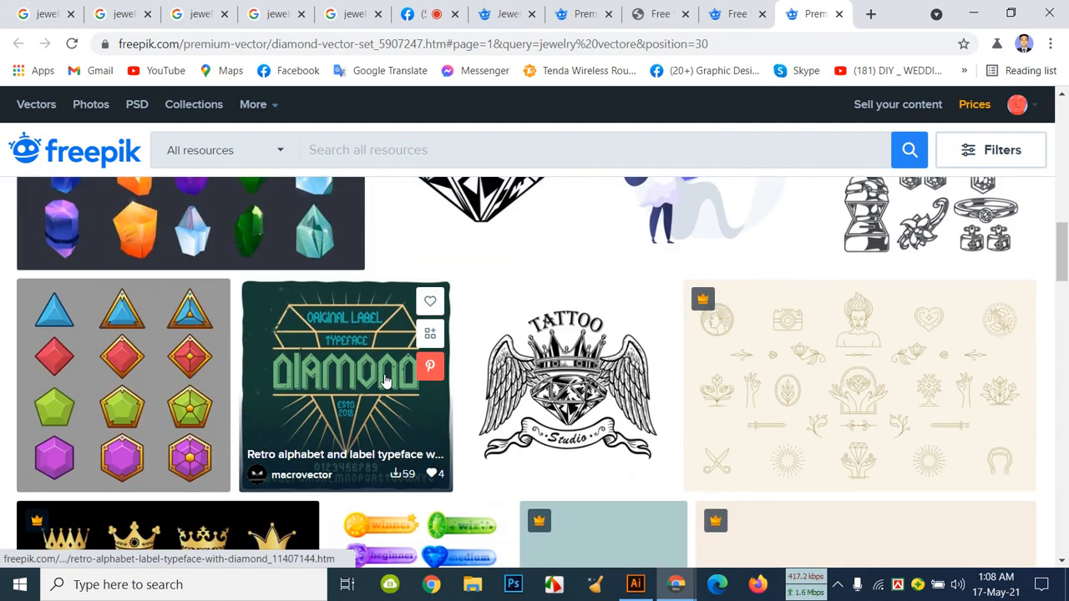
scroll(385, 381, down, 5)
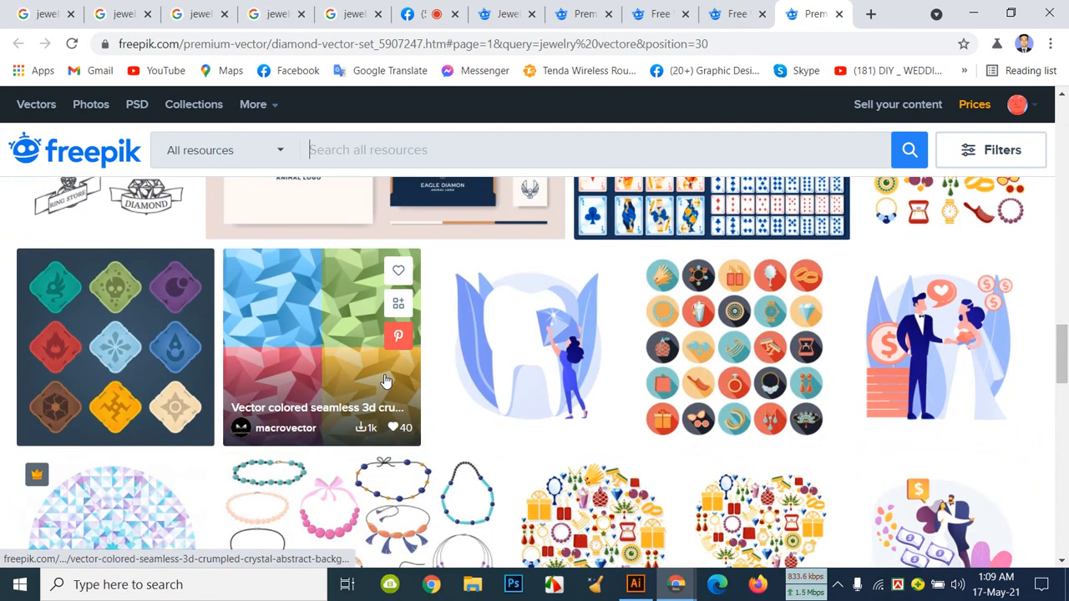
scroll(385, 380, down, 6)
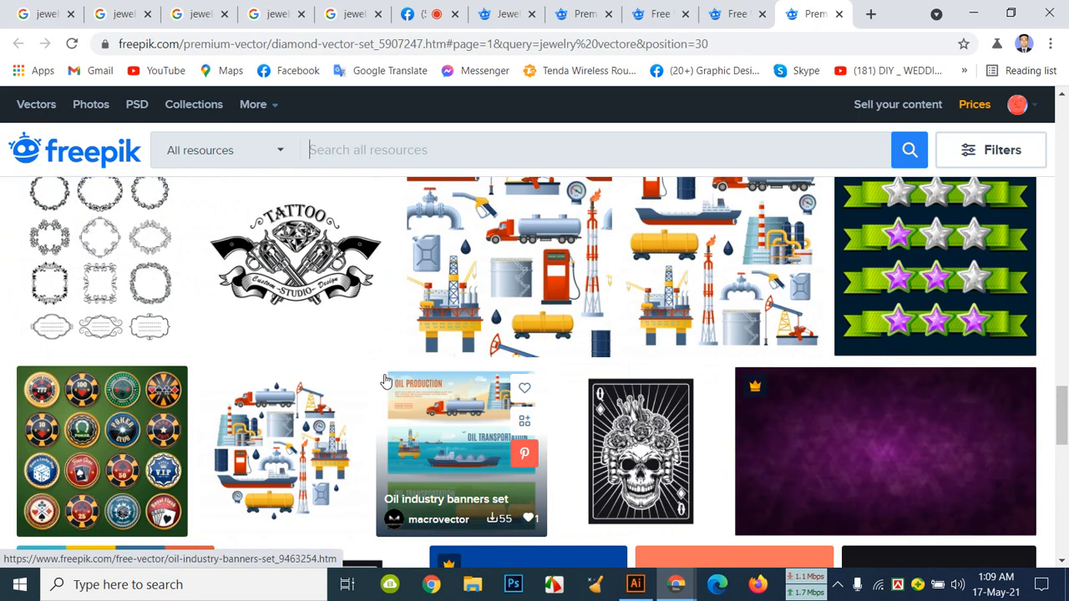
scroll(385, 381, down, 3)
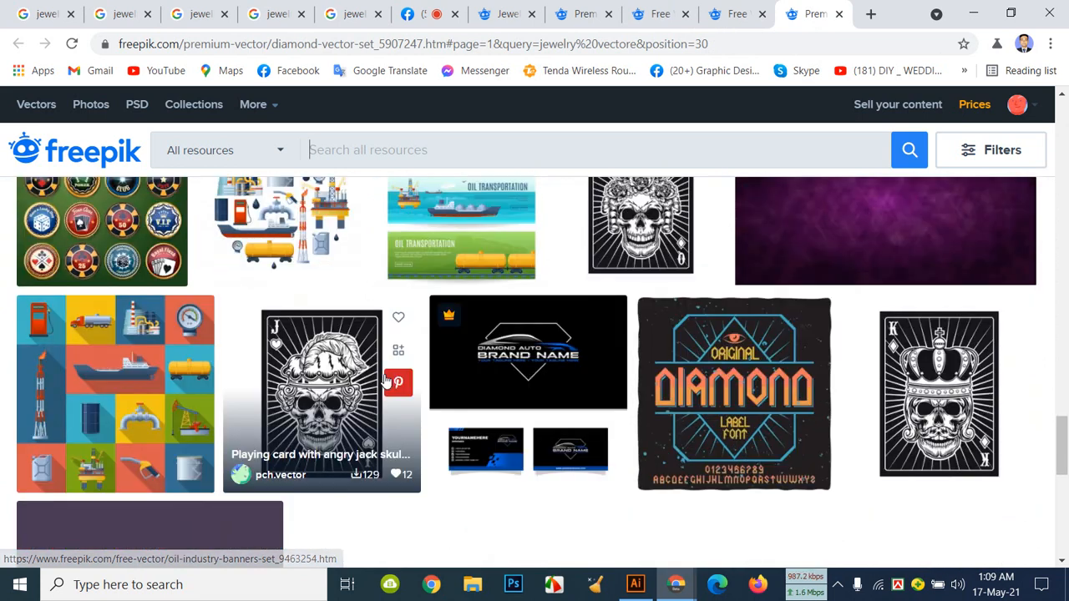
scroll(384, 380, down, 2)
Step: Return to the diamond vector set preview and copy its image to the clipboard
scroll(465, 379, up, 10)
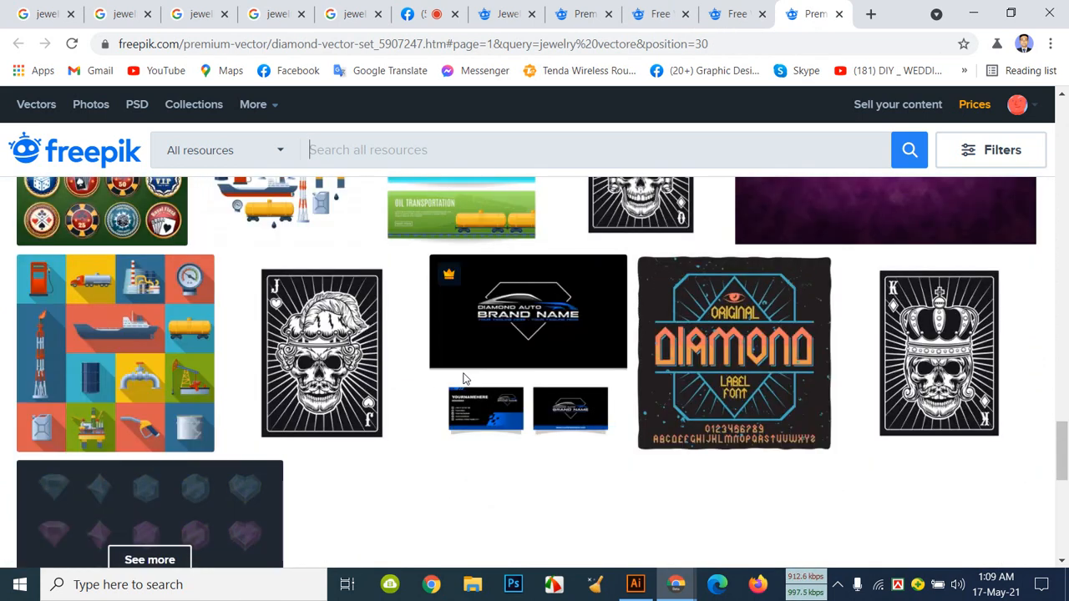
scroll(465, 379, up, 10)
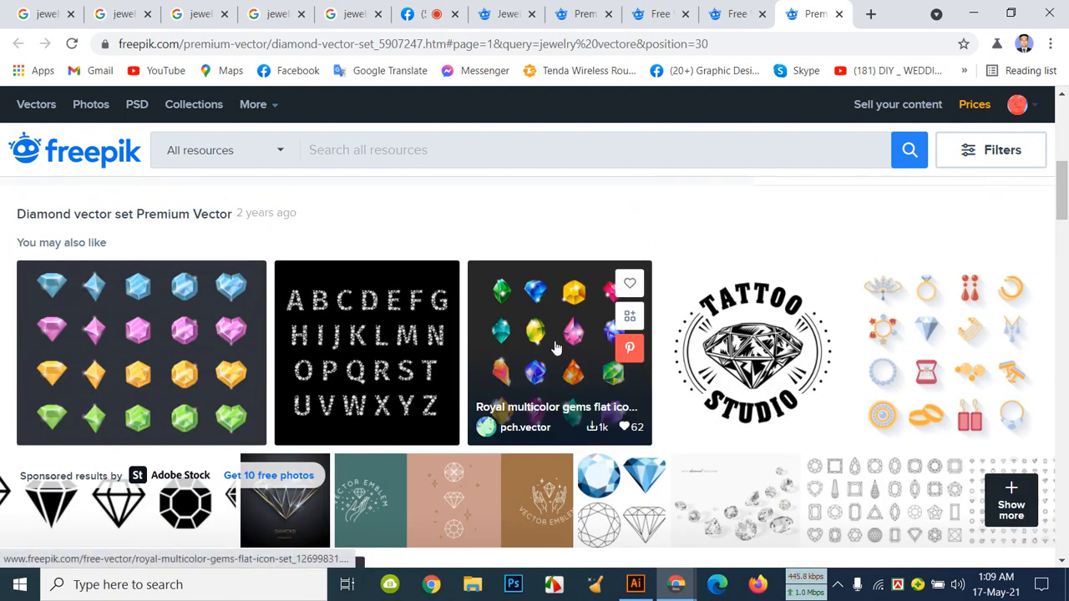
scroll(552, 352, up, 5)
right_click(408, 413)
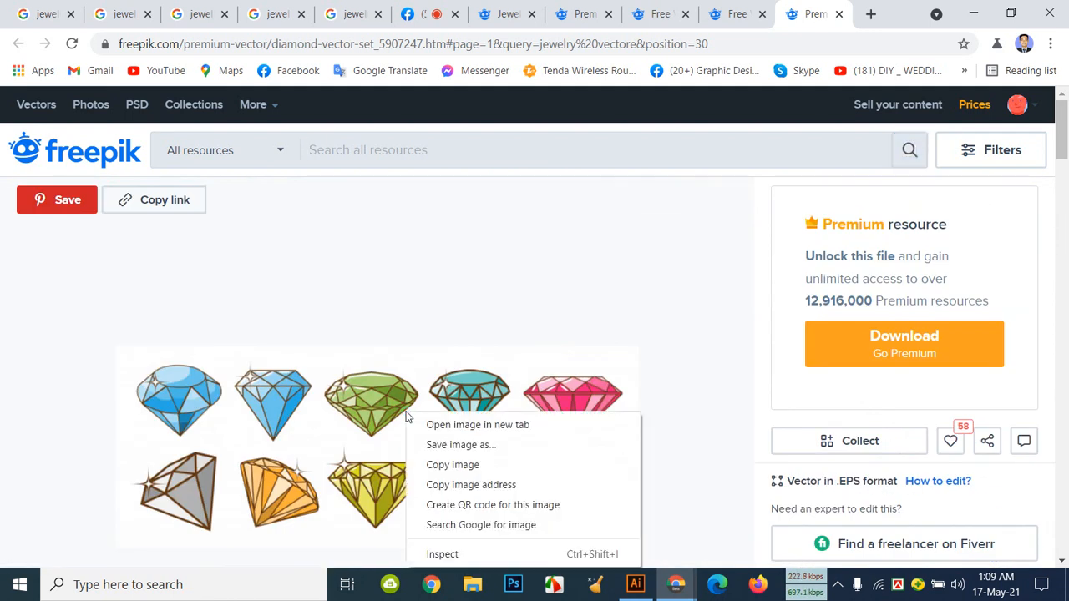
click(462, 469)
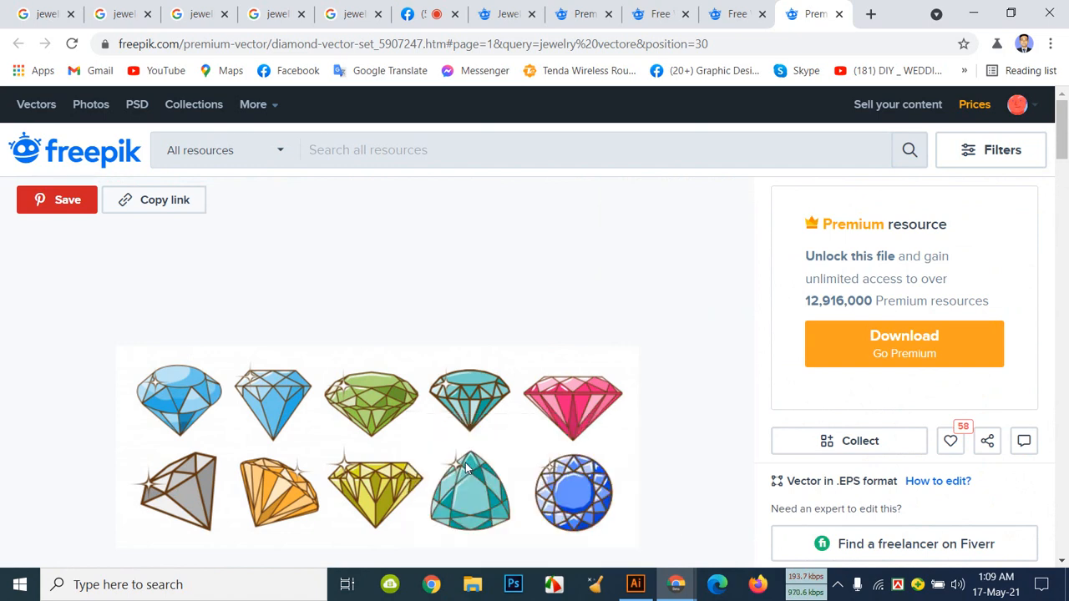
Step: Switch to Illustrator and create a new 1700 x 2400 px RGB document at 300 ppi
click(651, 576)
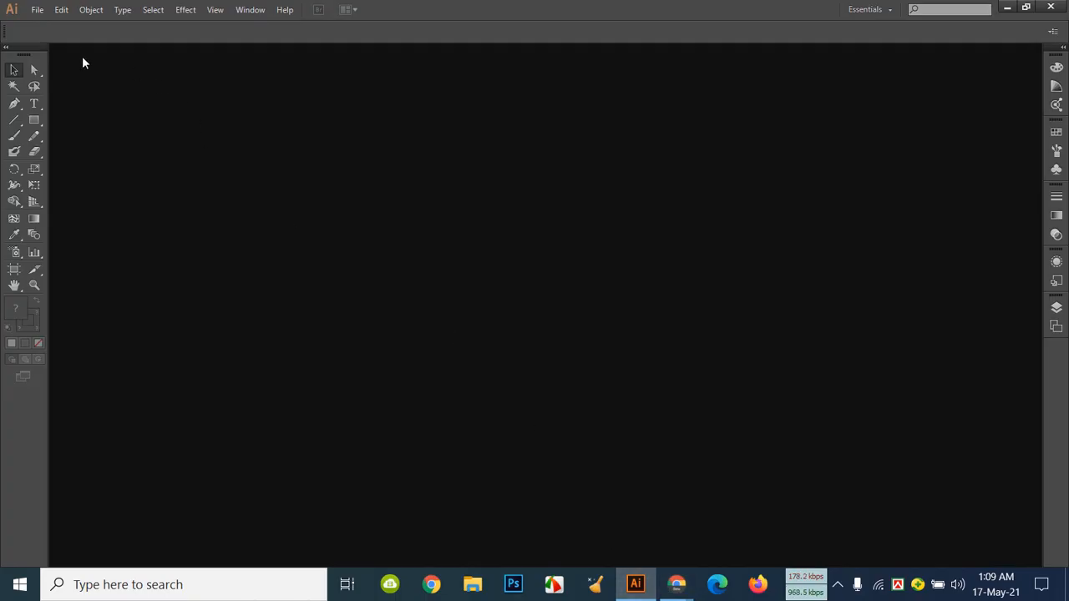
click(45, 15)
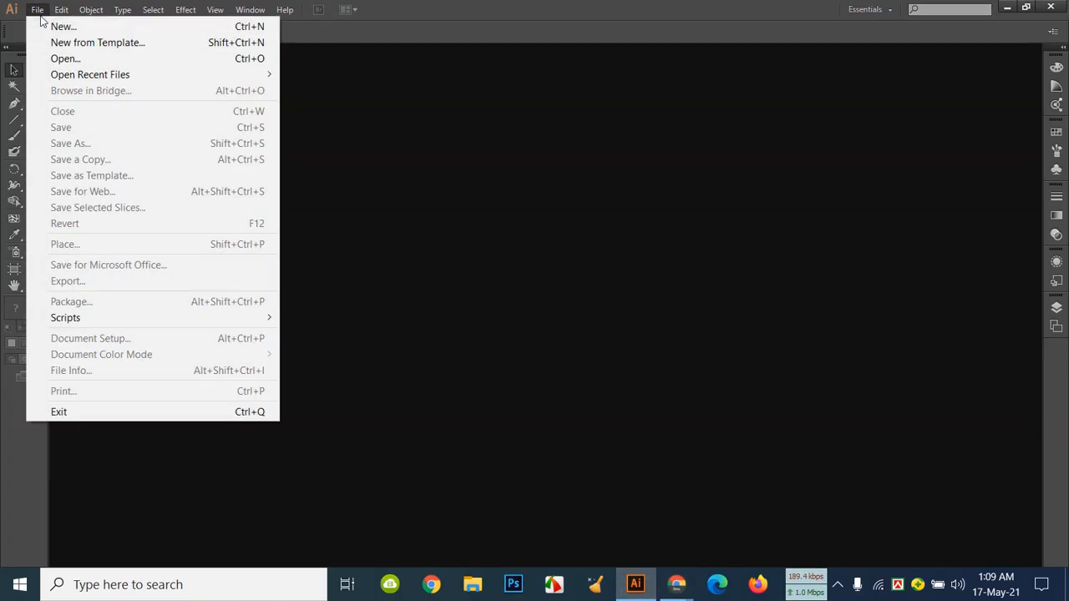
click(45, 27)
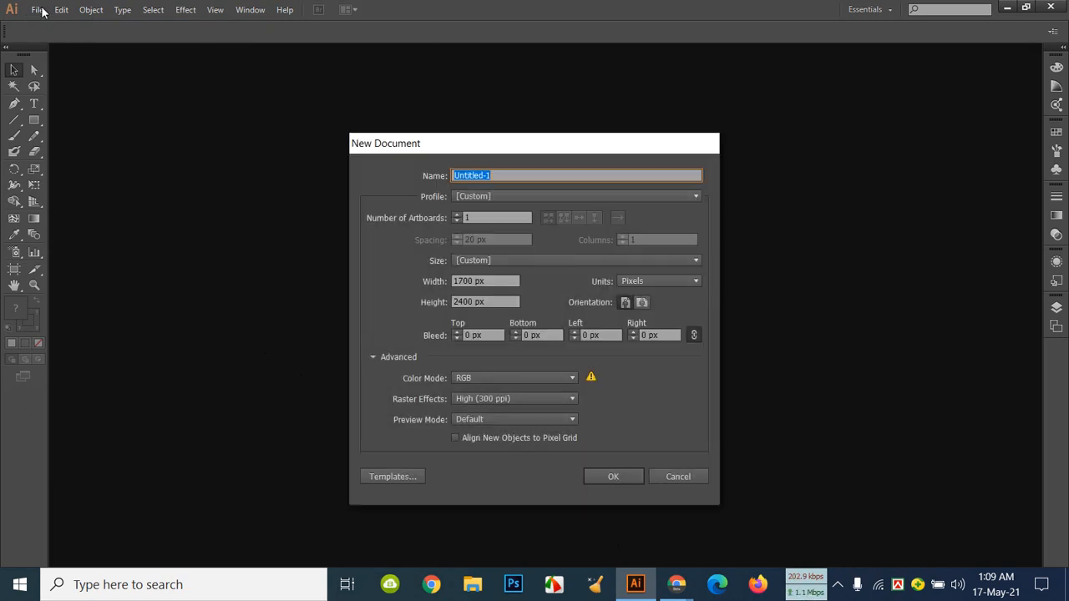
click(623, 480)
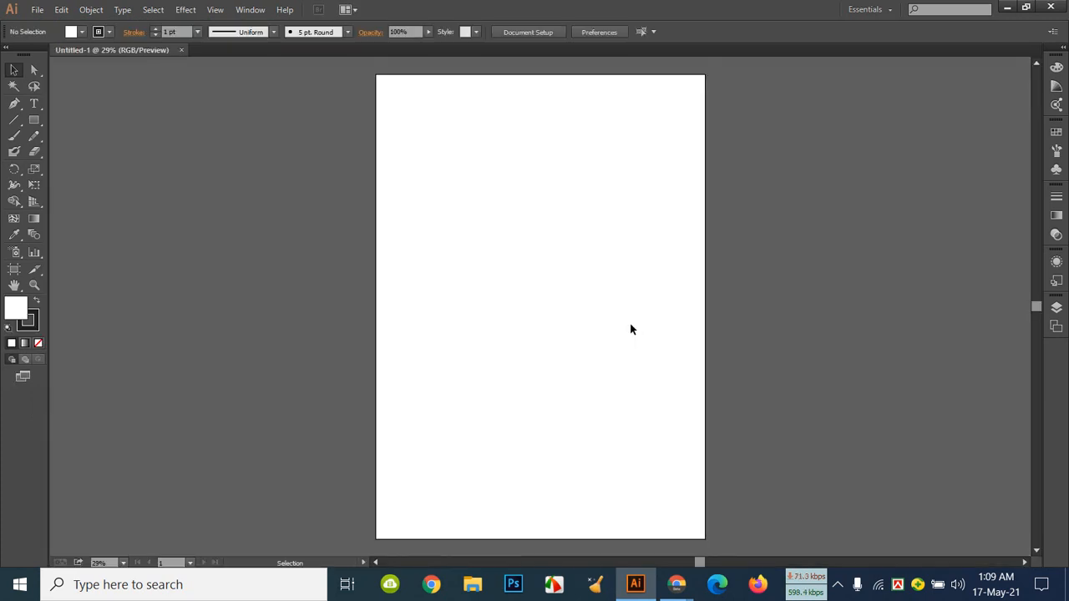
Step: Paste the copied diamond set image, enlarge it to about 2221 x 862 px and place it over the artboard's left edge
key(ctrl+v)
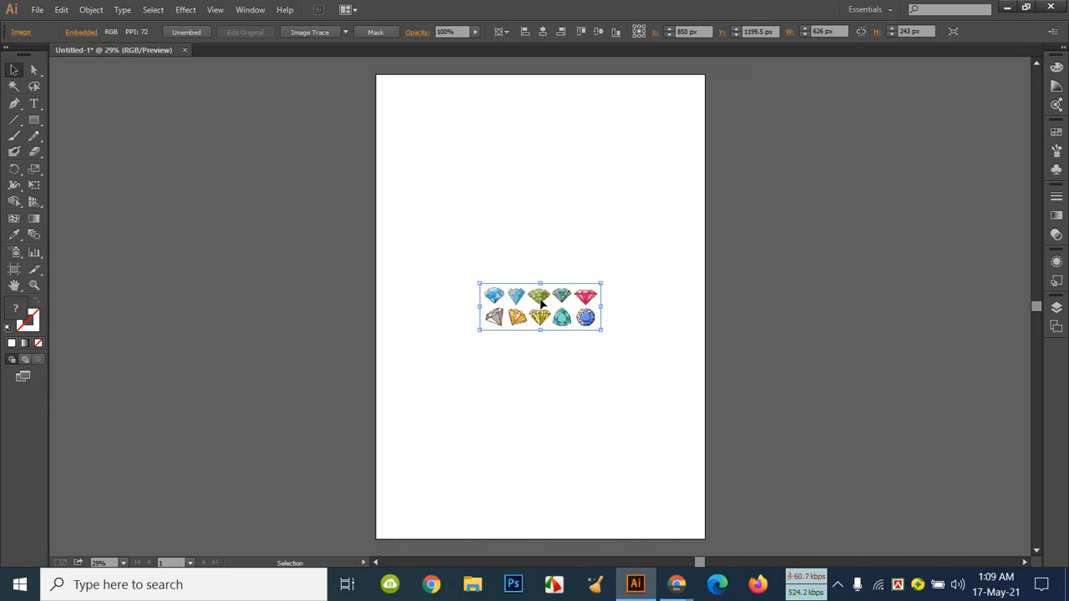
drag(538, 302, 224, 225)
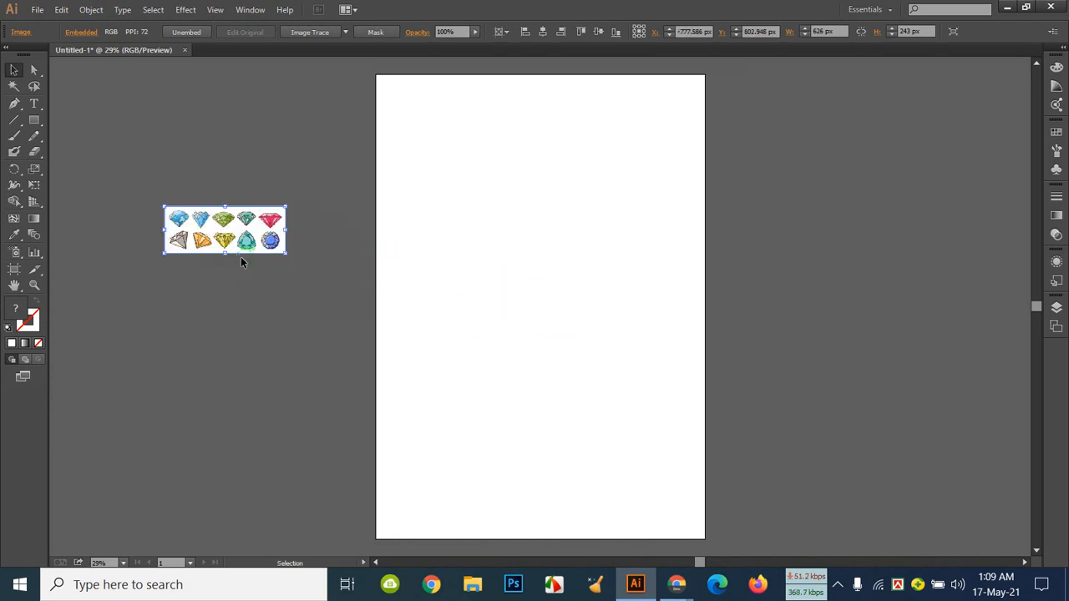
drag(285, 253, 594, 547)
scroll(543, 367, up, 5)
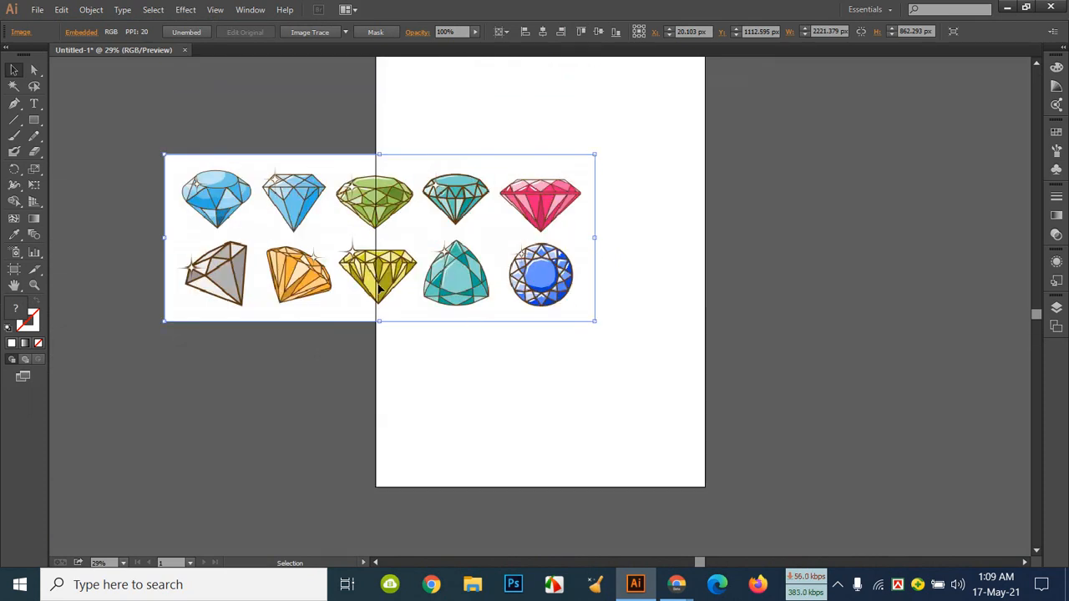
drag(315, 247, 262, 315)
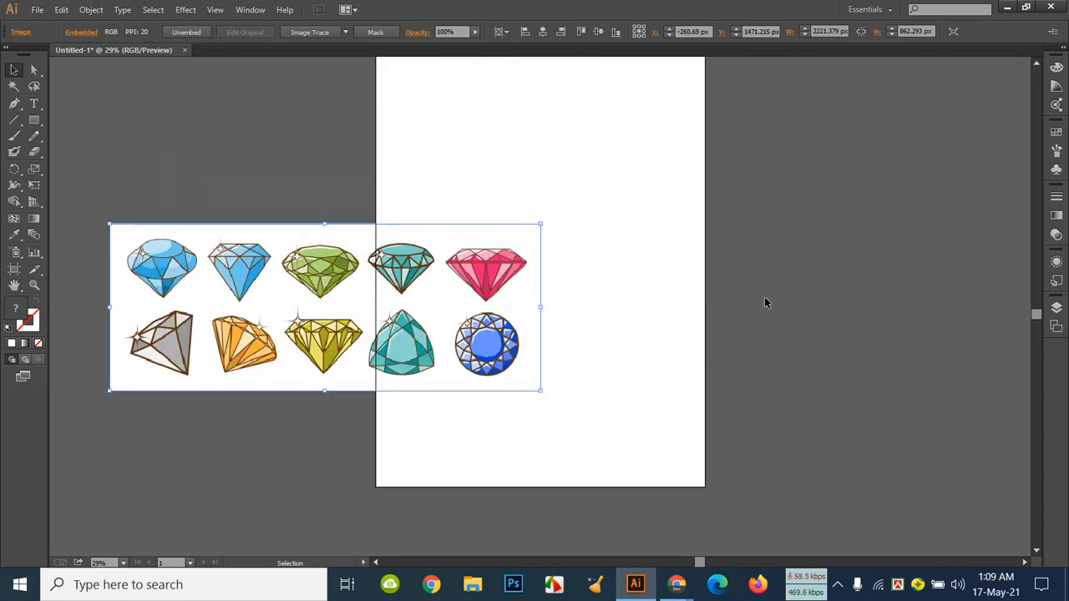
Step: Trace the diamond image with the High Fidelity Photo preset and expand the result into vector paths
click(848, 288)
click(279, 283)
click(344, 31)
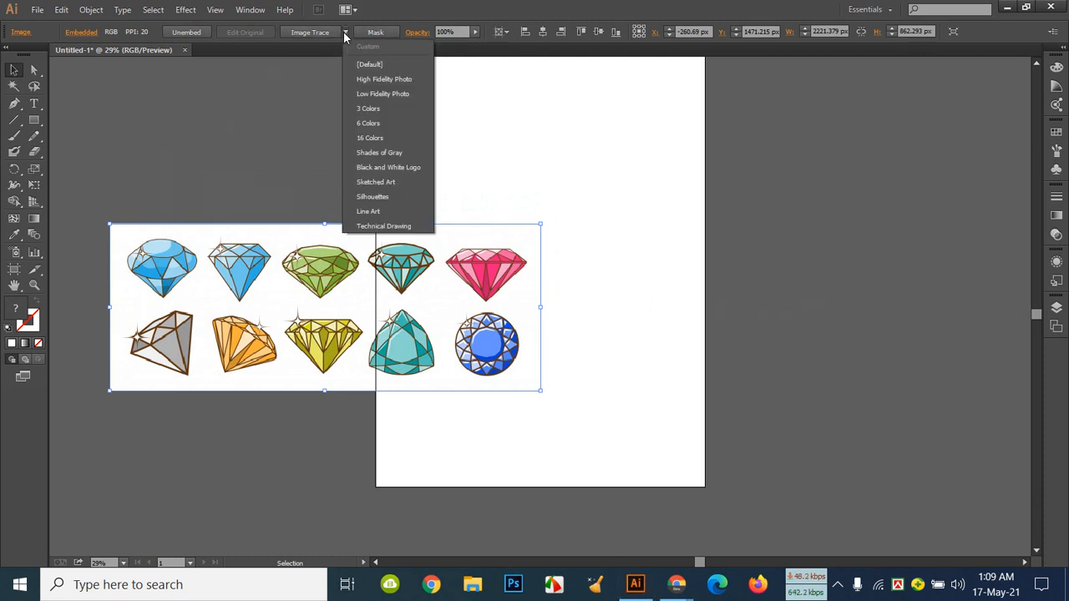
click(422, 84)
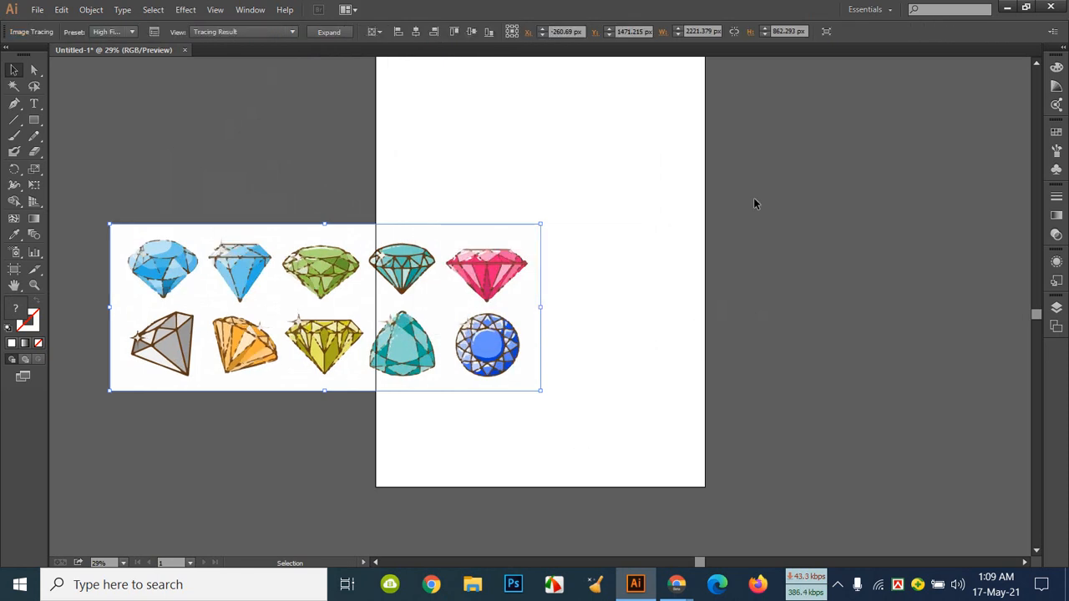
click(328, 33)
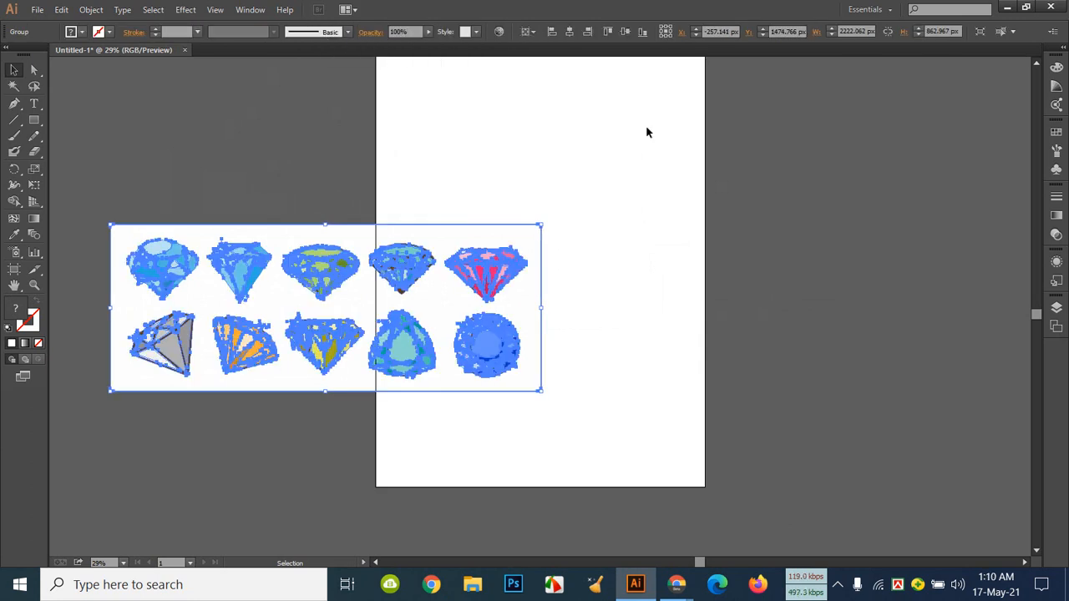
click(321, 161)
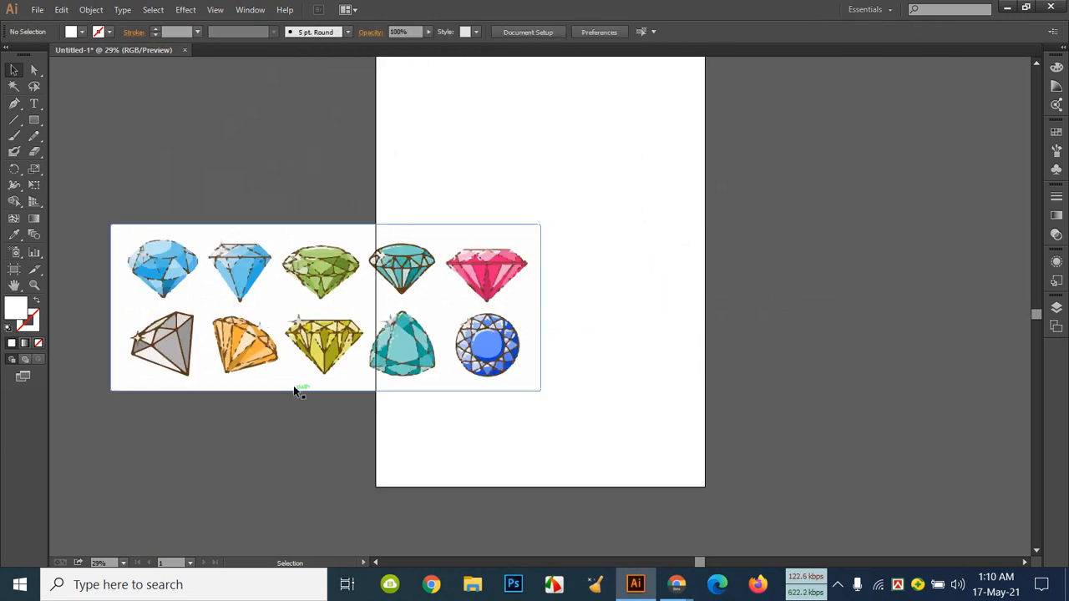
drag(339, 385, 245, 324)
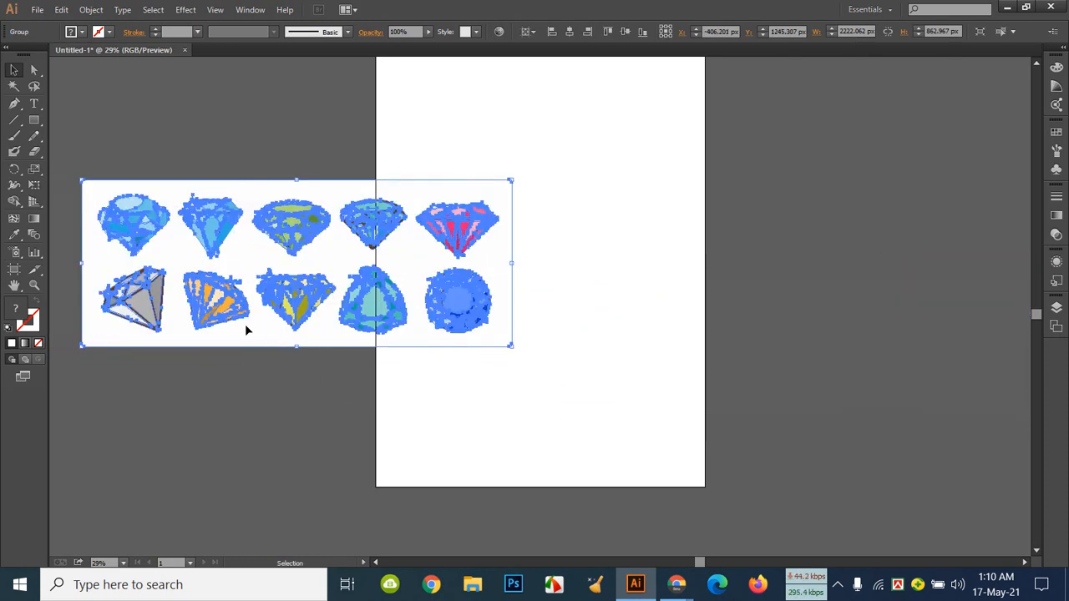
Step: Ungroup the expanded diamond artwork and delete its white background shape
right_click(236, 324)
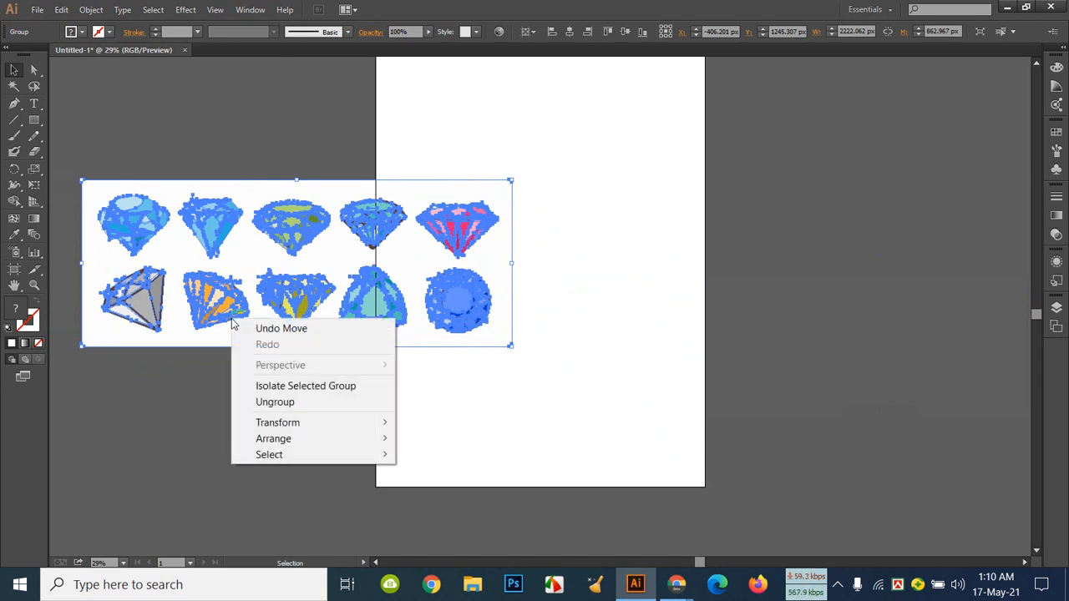
click(275, 403)
drag(262, 342, 259, 460)
key(Delete)
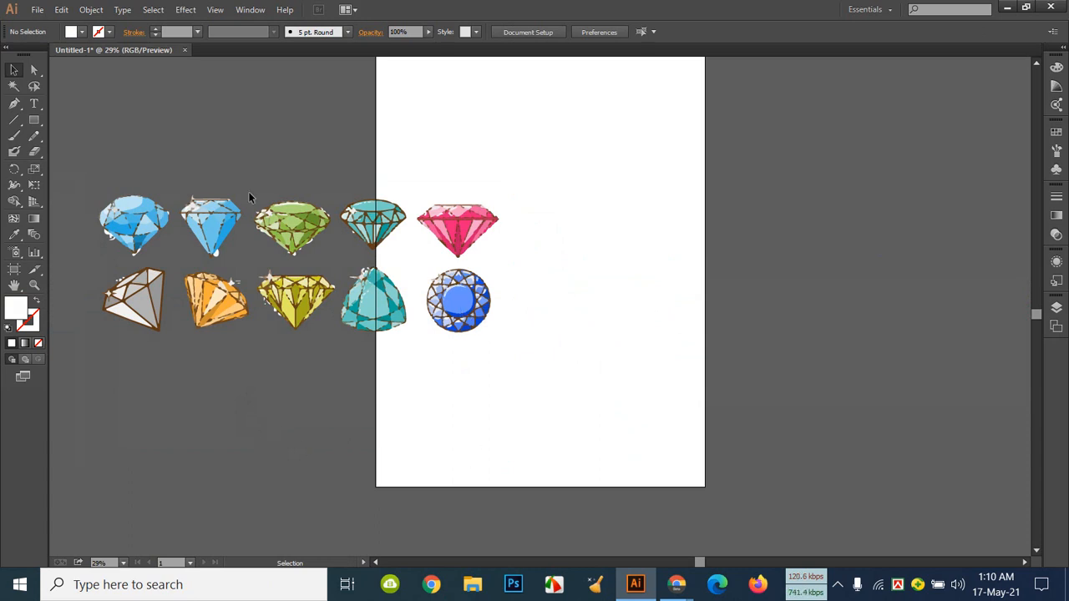
Step: Move the diamonds beside the pink one off the artboard and delete the round blue gem with its leftover fragments
drag(83, 174, 400, 392)
drag(323, 306, 991, 237)
drag(375, 301, 501, 352)
click(306, 296)
drag(387, 290, 527, 339)
drag(473, 301, 219, 308)
key(Delete)
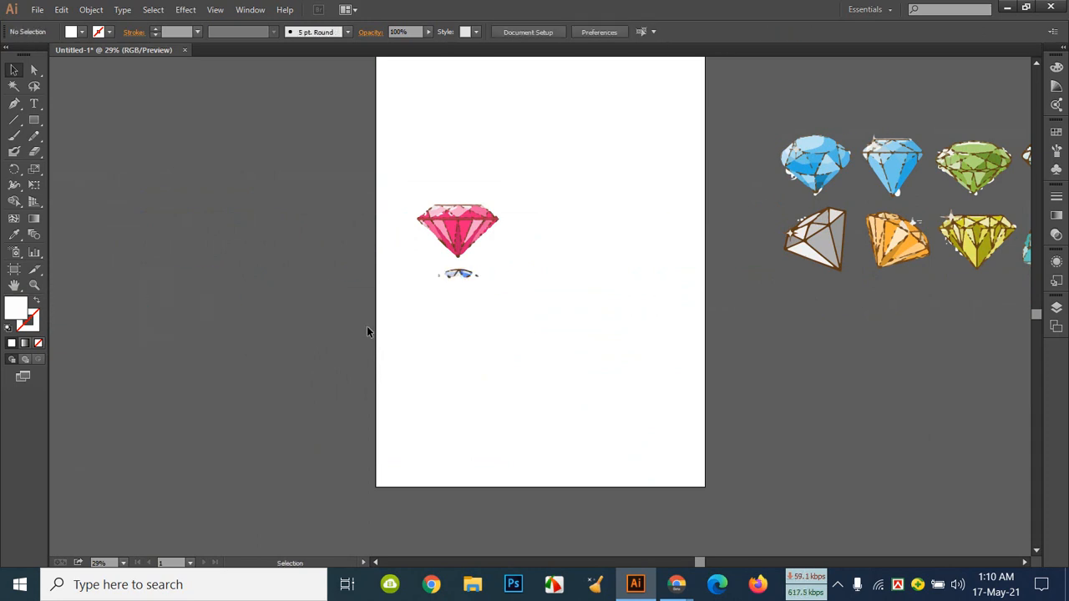
drag(398, 328, 499, 272)
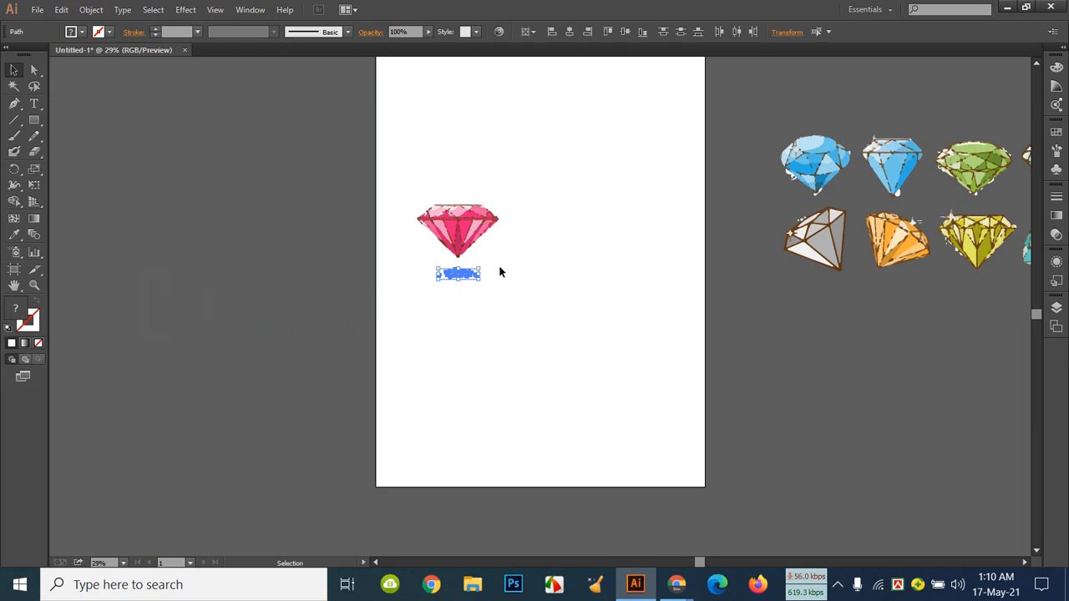
key(Delete)
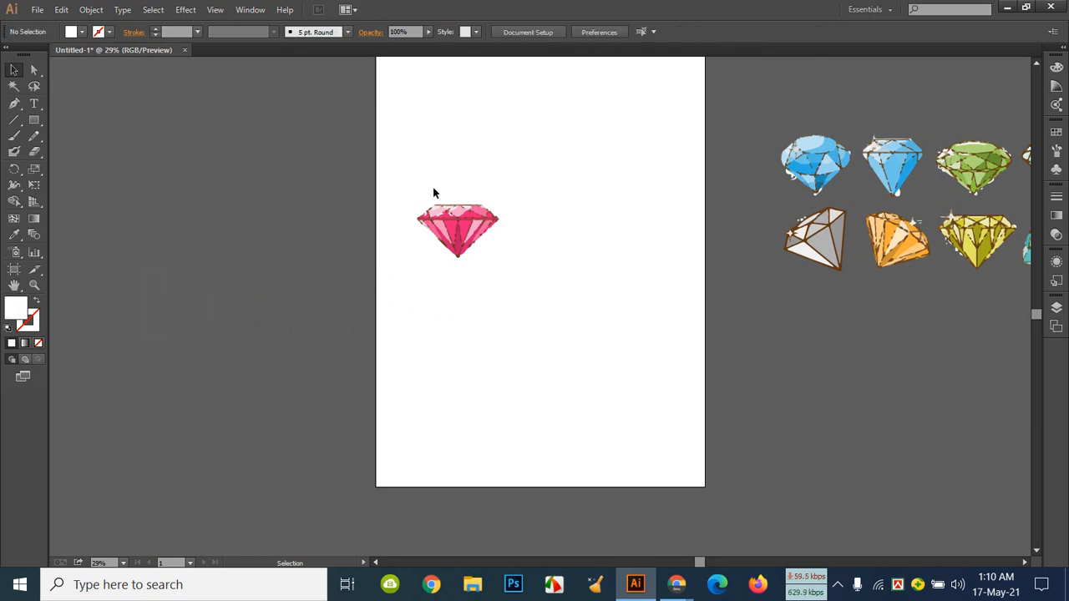
Step: Group the pink diamond's paths and delete all the other diamonds lying beside the artboard
drag(403, 177, 538, 286)
key(ctrl+g)
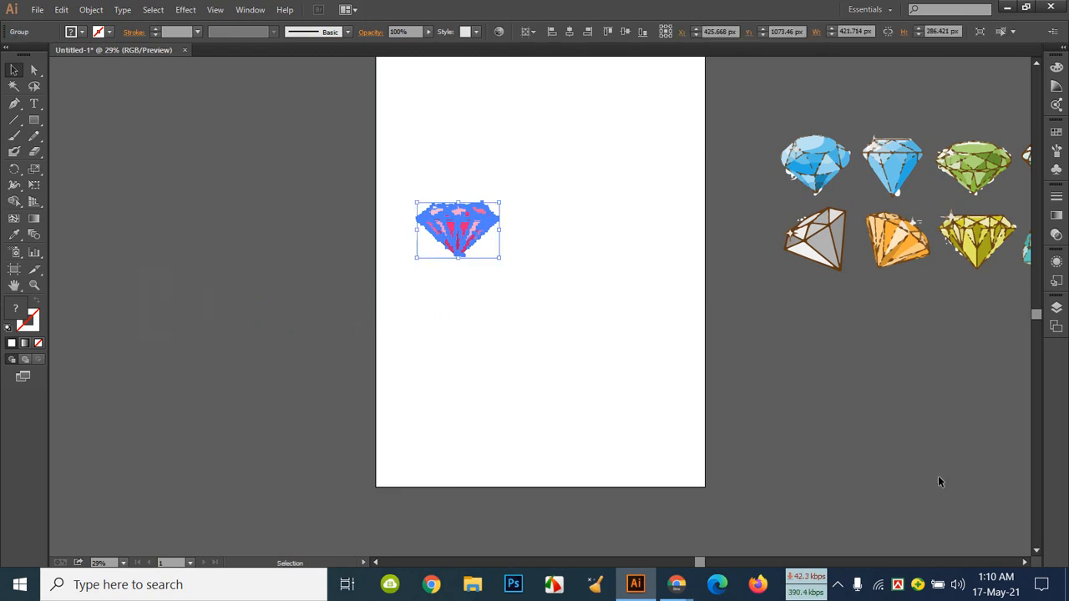
click(936, 485)
drag(880, 306, 560, 337)
drag(446, 110, 894, 358)
key(Delete)
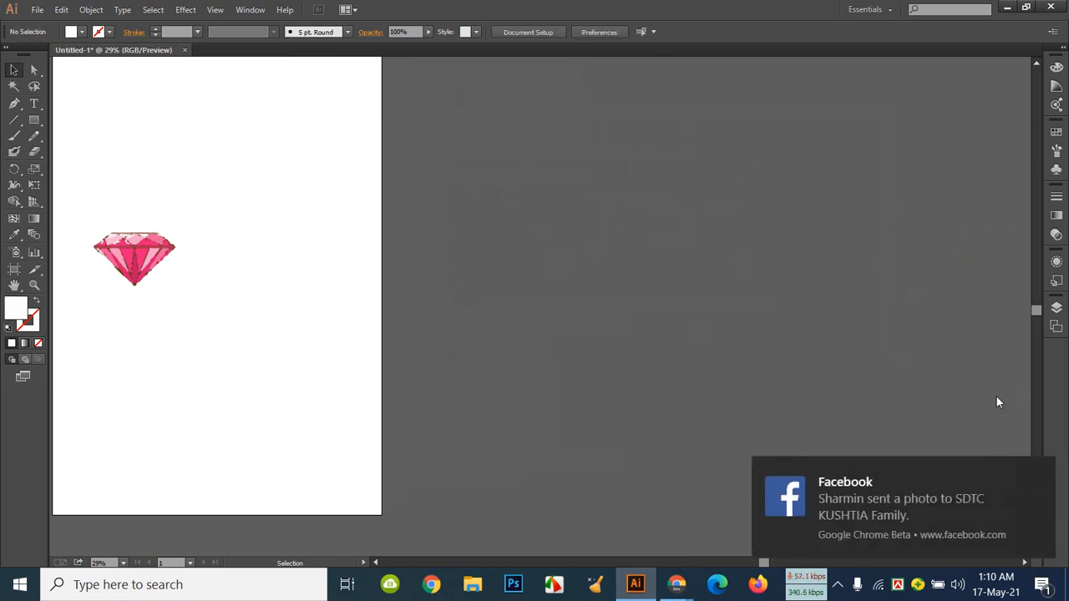
click(1038, 471)
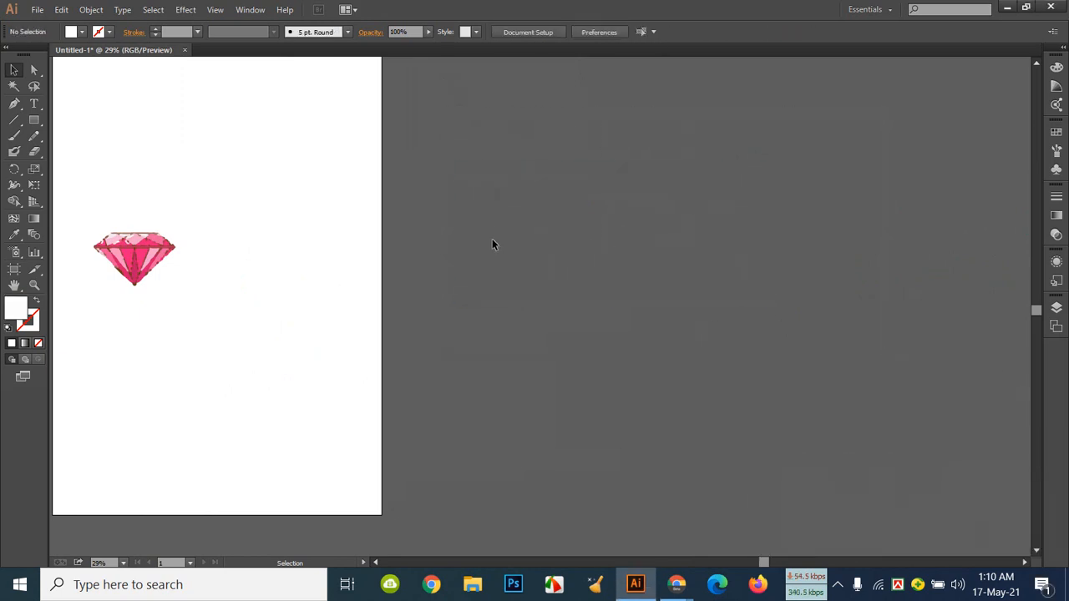
Step: Enlarge the grouped pink diamond to about 801 x 544 px
drag(393, 250, 661, 272)
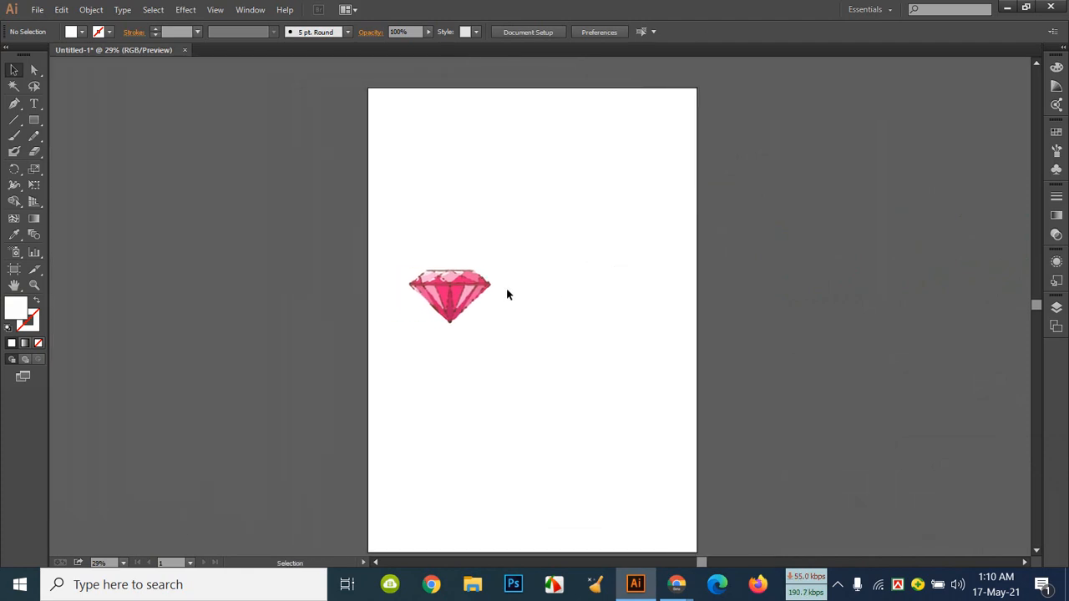
drag(395, 254, 497, 364)
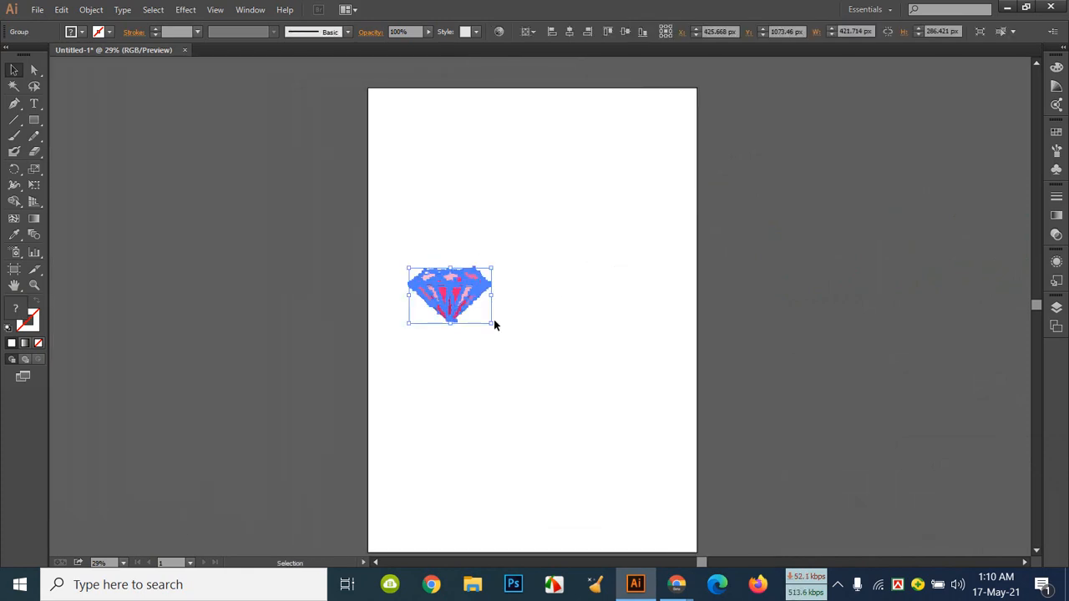
drag(493, 321, 564, 428)
click(629, 384)
drag(396, 247, 562, 432)
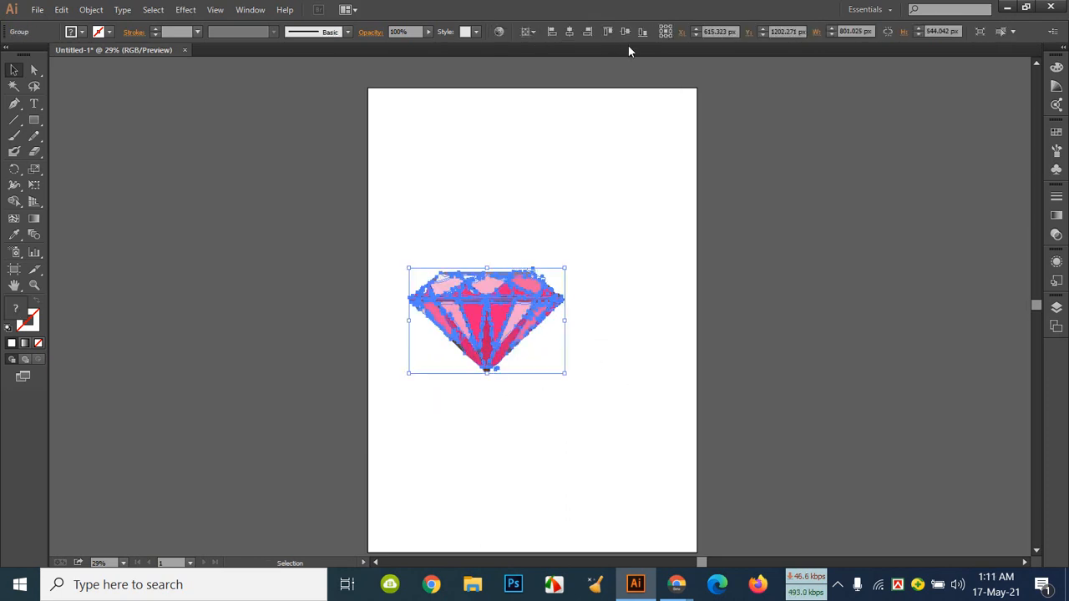
Step: Centre the pink diamond horizontally and vertically on the artboard
click(569, 32)
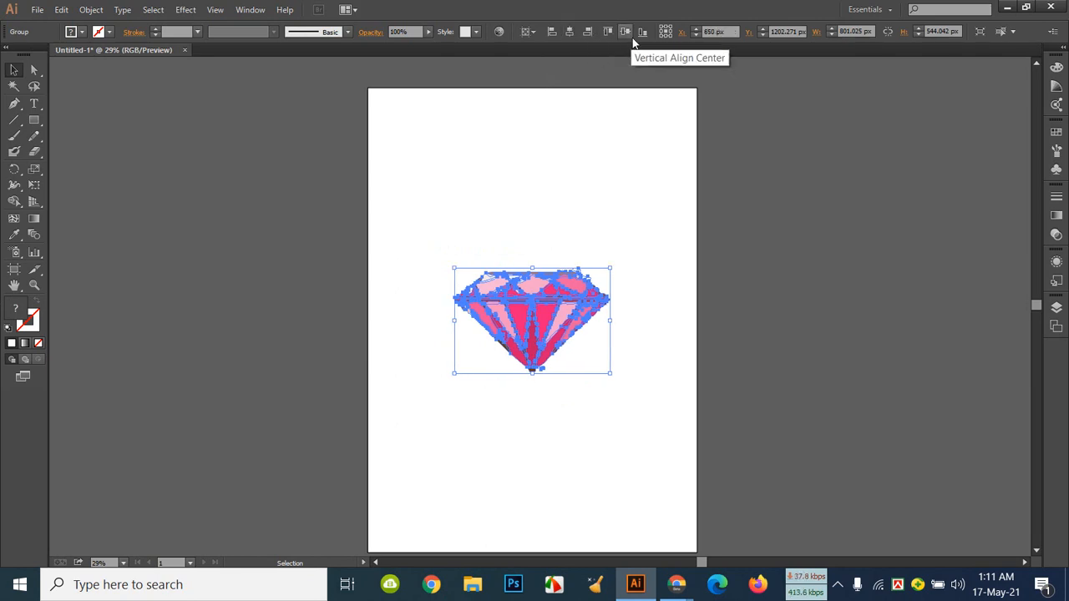
click(628, 32)
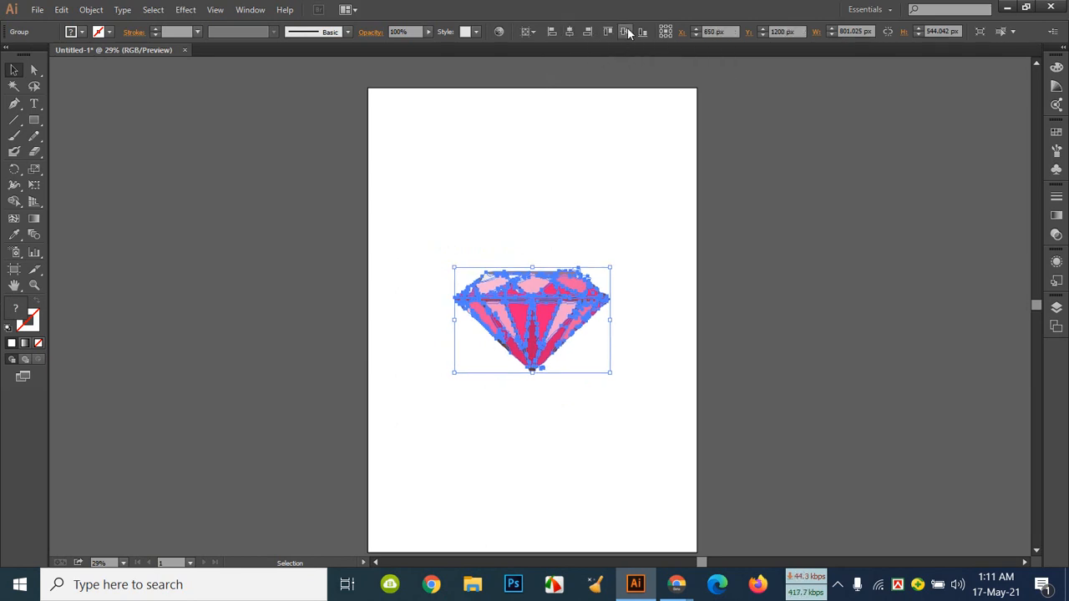
click(627, 159)
scroll(735, 163, down, 2)
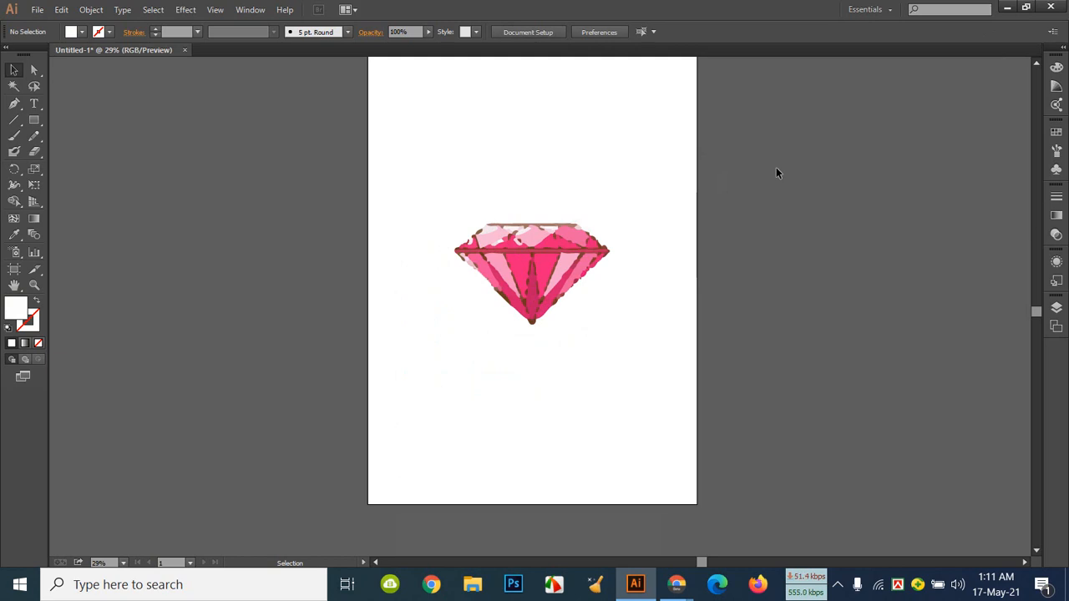
Step: Switch to Chrome and check the insights and comments of the Facebook live class
mouse_move(677, 583)
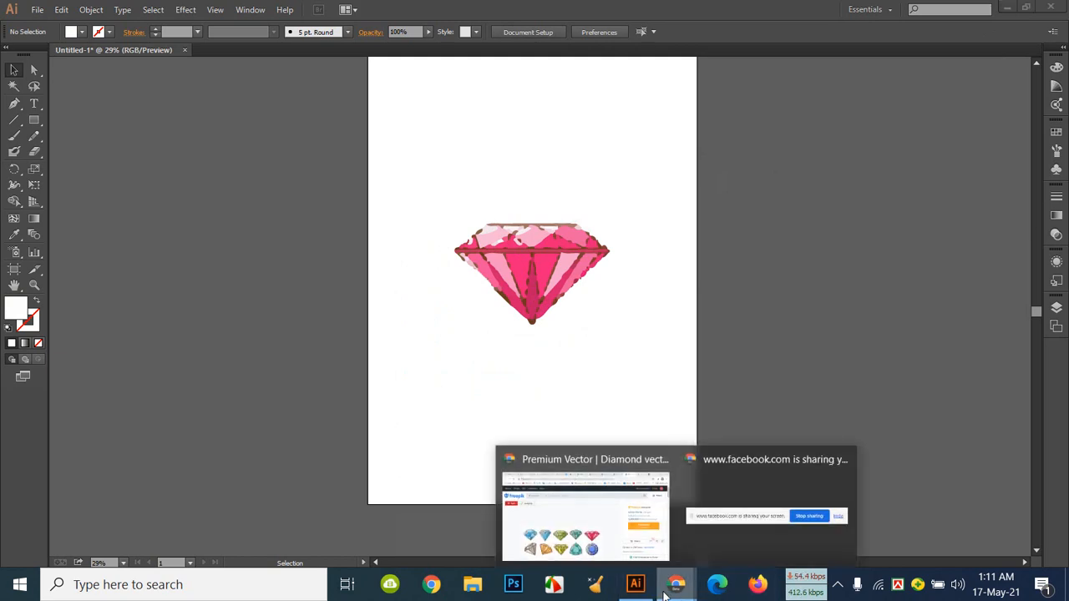
click(652, 505)
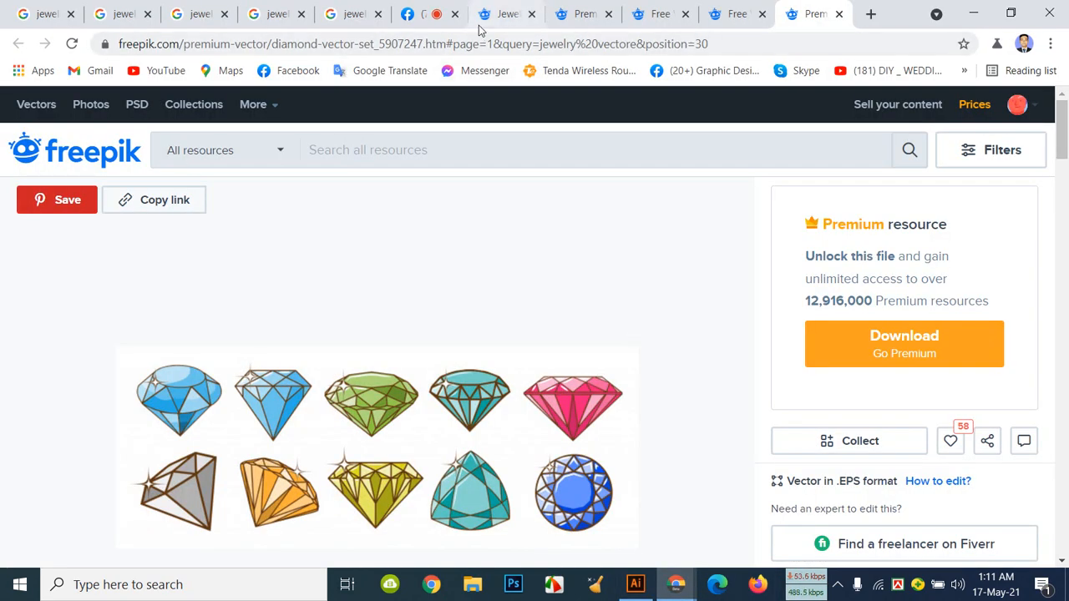
click(430, 17)
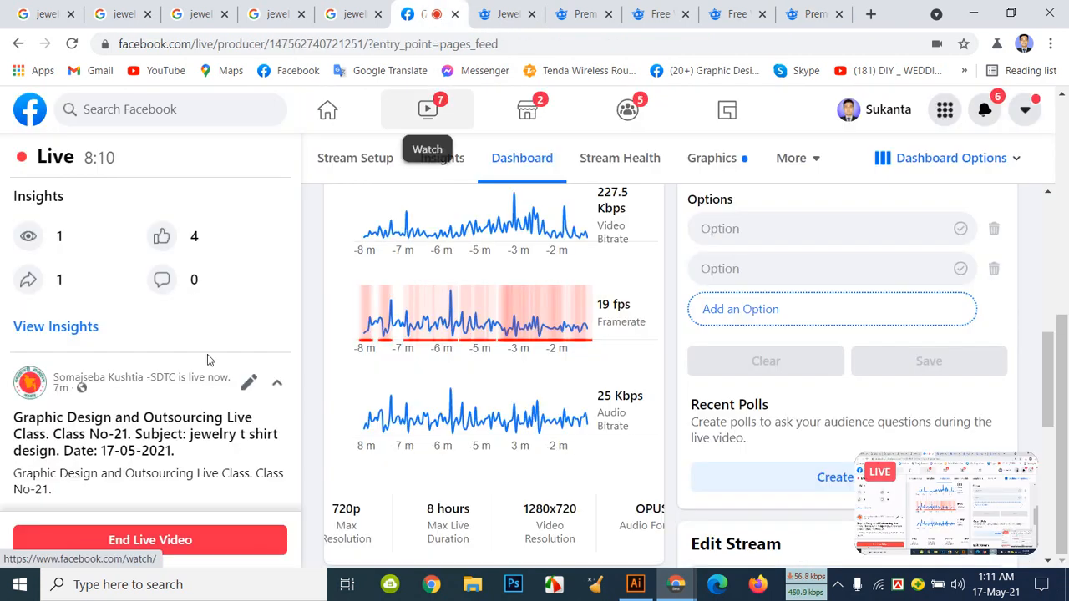
scroll(104, 366, down, 2)
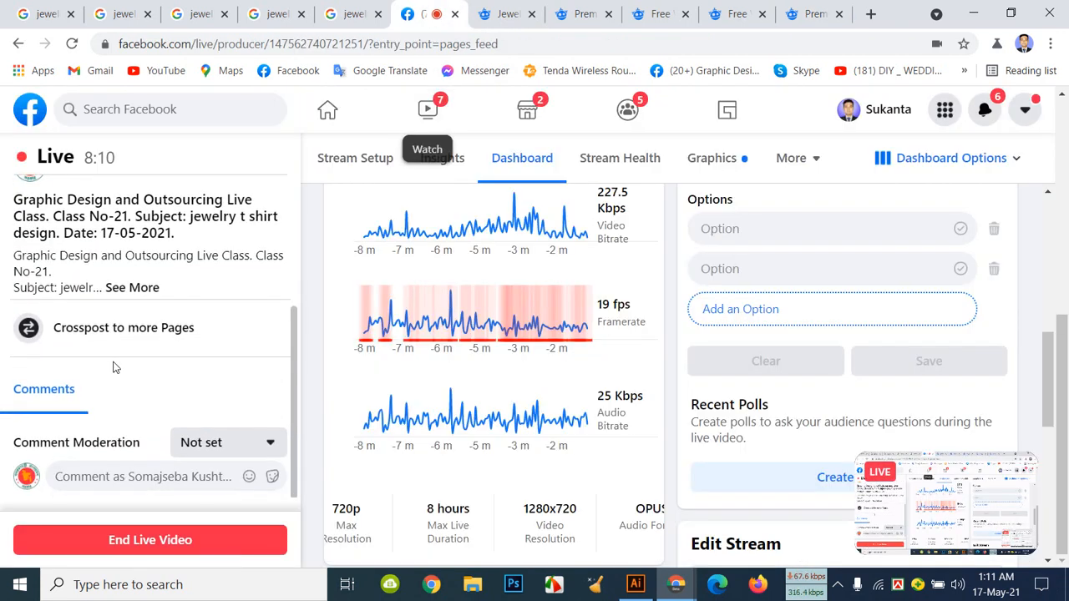
scroll(108, 366, up, 3)
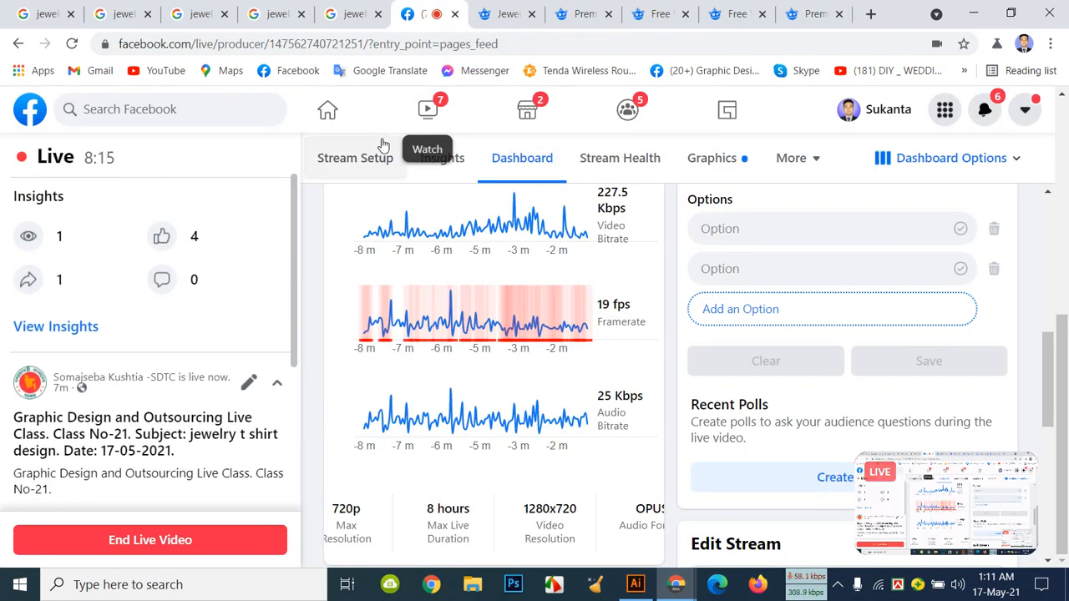
Step: Return to the jewelry T-shirt image results and copy the "I've been under a lot of pressure" T-shirt image
click(172, 20)
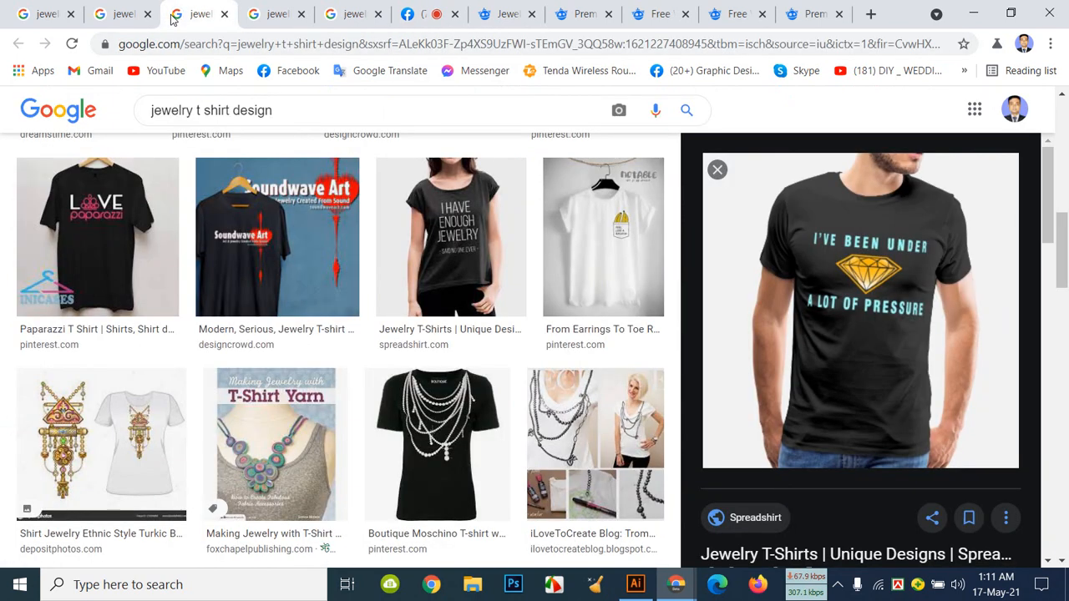
right_click(865, 271)
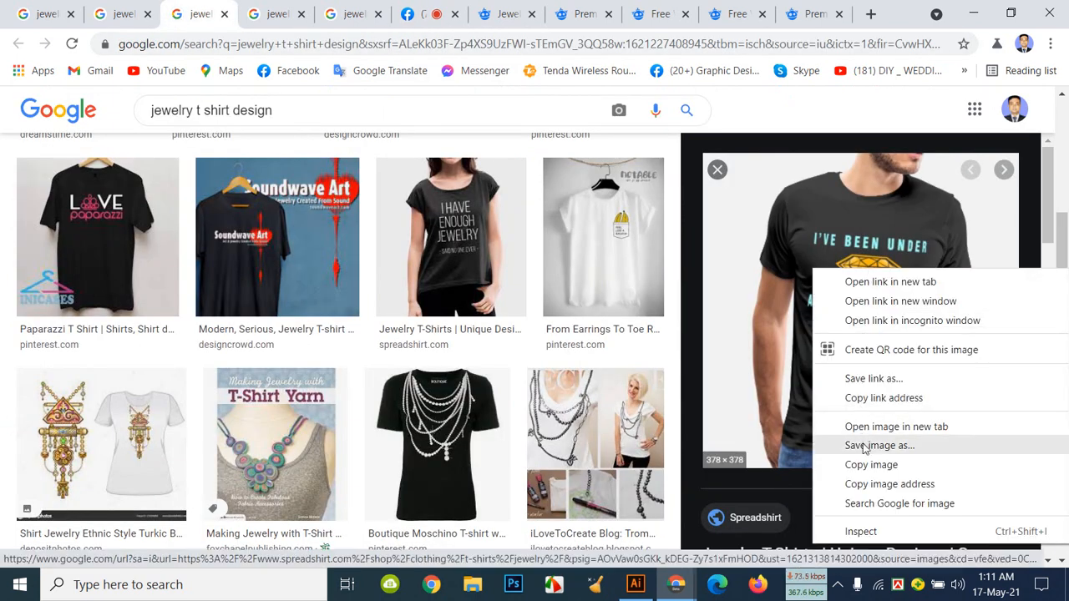
click(883, 470)
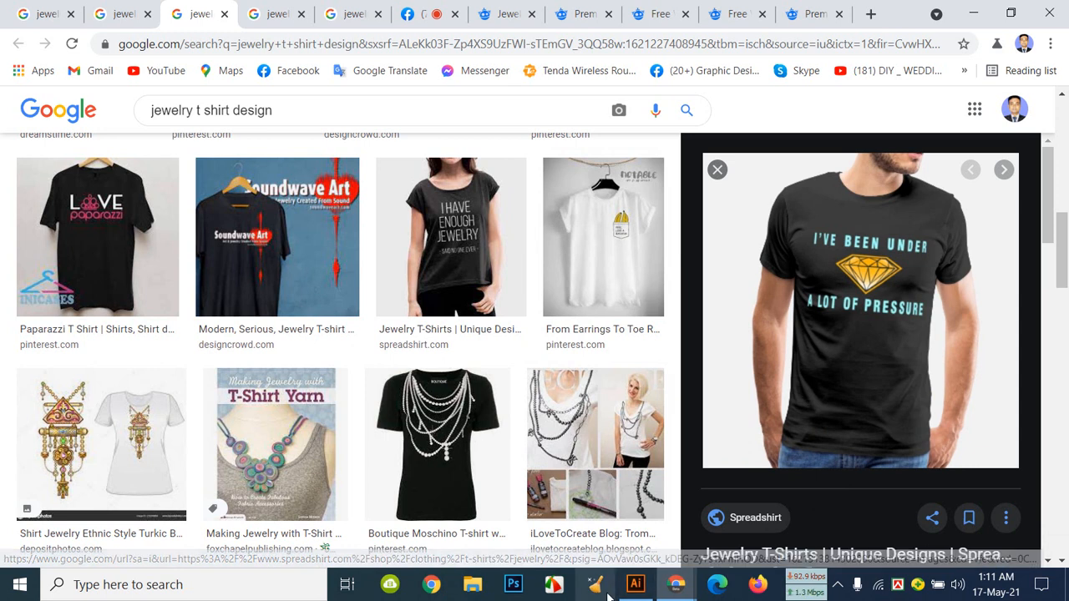
Step: Switch to Illustrator, paste the copied T-shirt image and move it beside the artboard's left edge
mouse_move(633, 587)
click(606, 552)
right_click(151, 267)
click(174, 145)
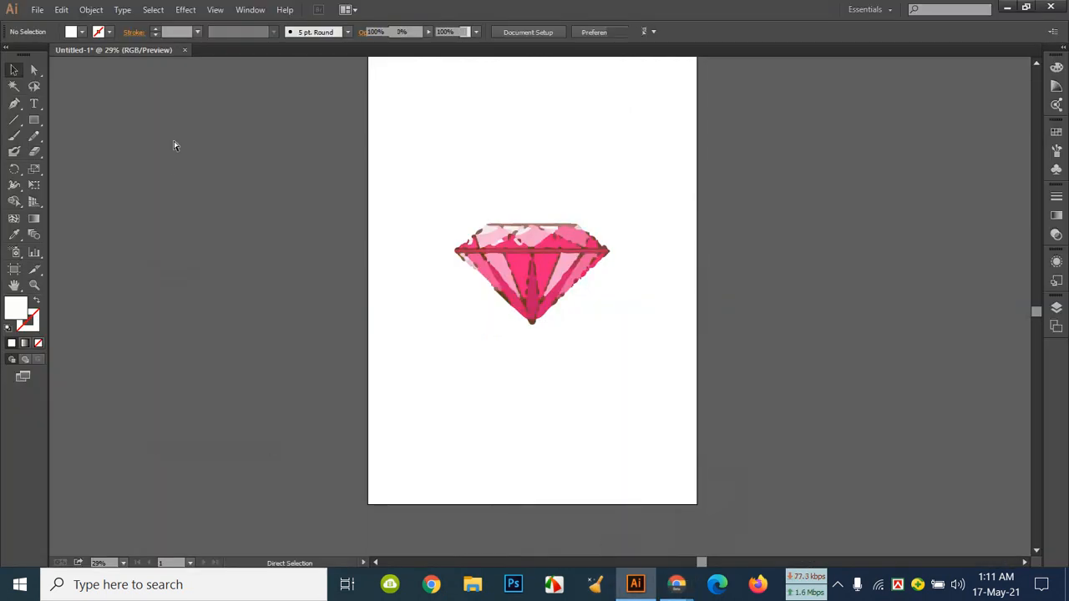
key(ctrl+v)
drag(545, 320, 375, 555)
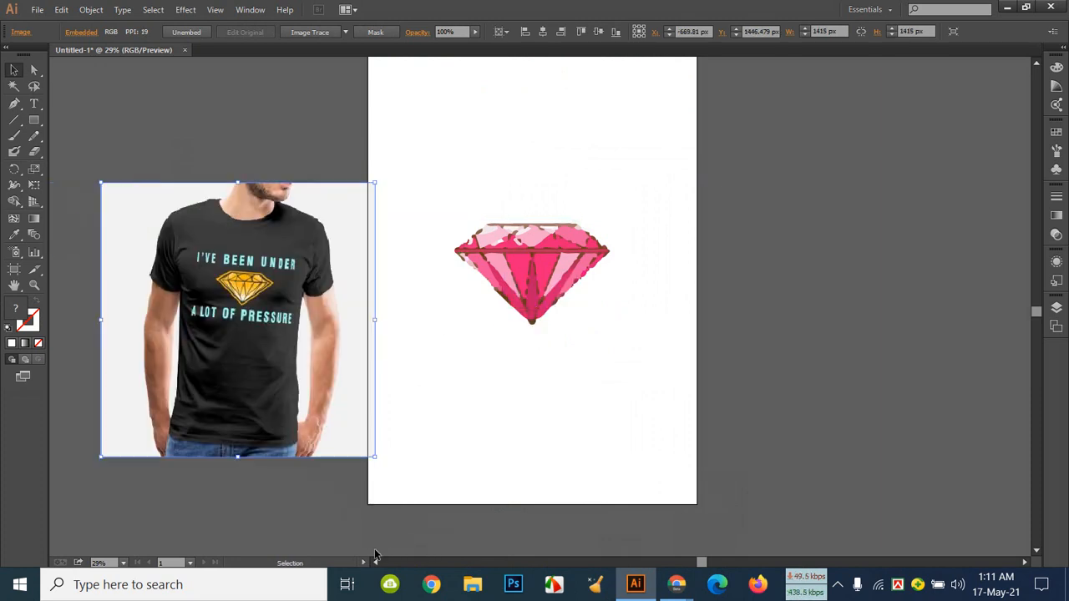
click(832, 323)
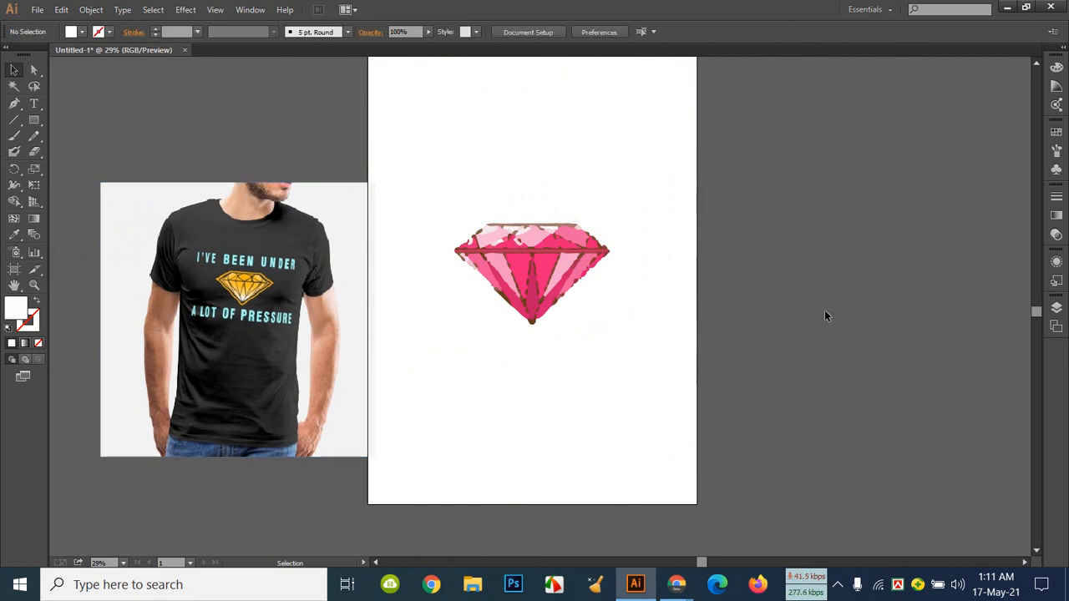
Step: Apply a 3 pt pink stroke to the diamond group
click(523, 268)
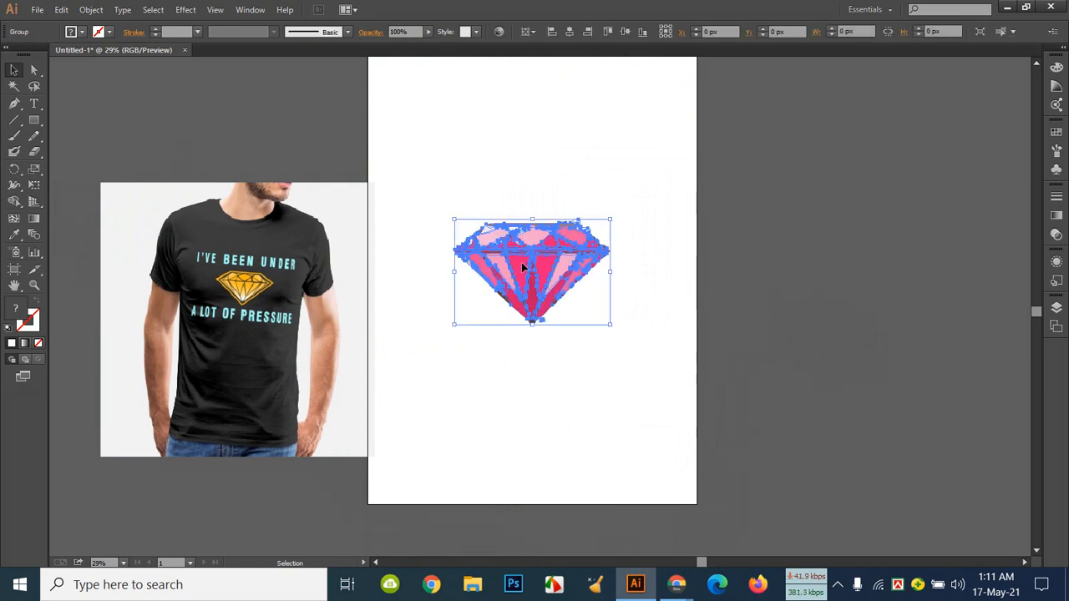
click(155, 29)
click(109, 33)
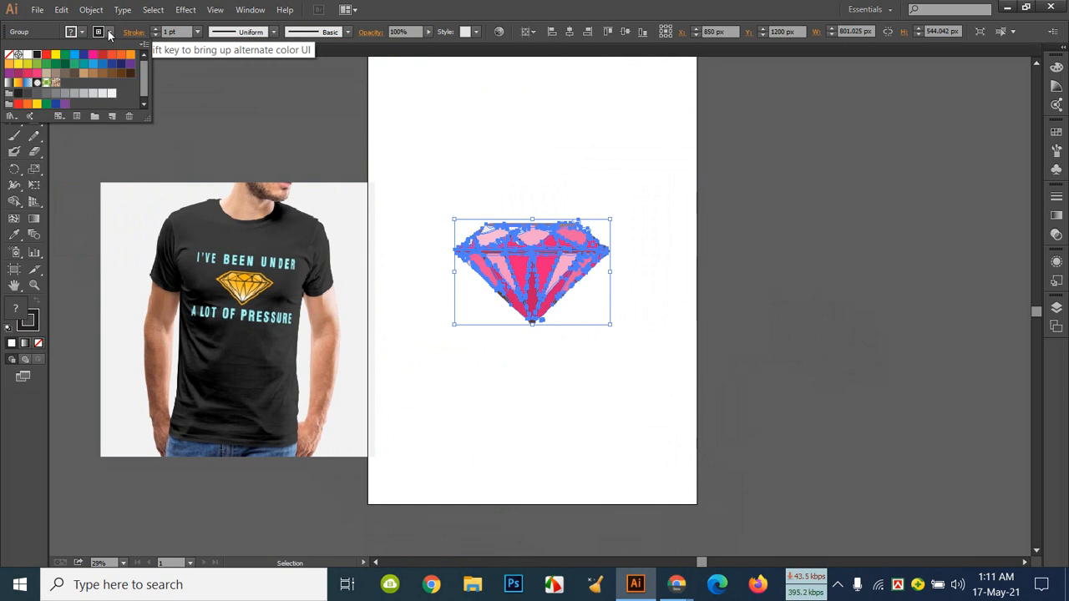
click(93, 55)
click(156, 29)
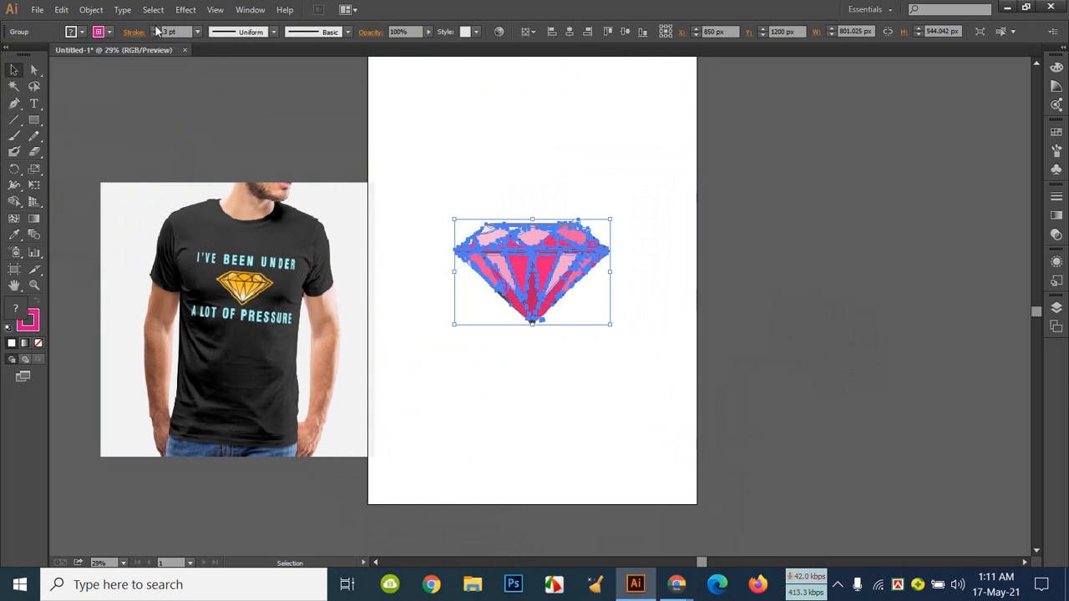
click(577, 452)
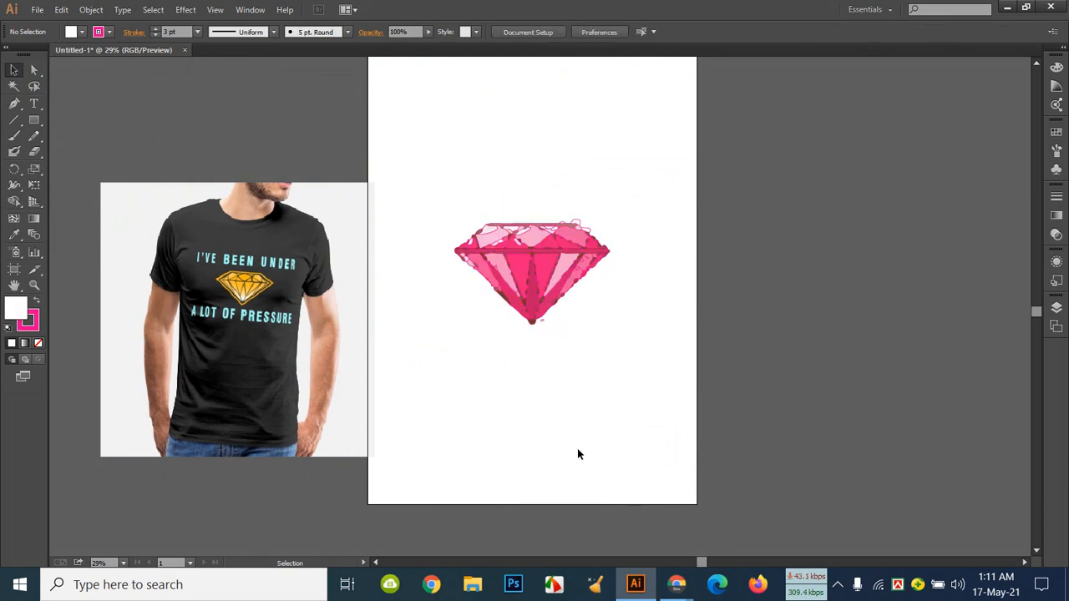
Step: Thicken the diamond group's pink stroke to 10 pt
click(530, 293)
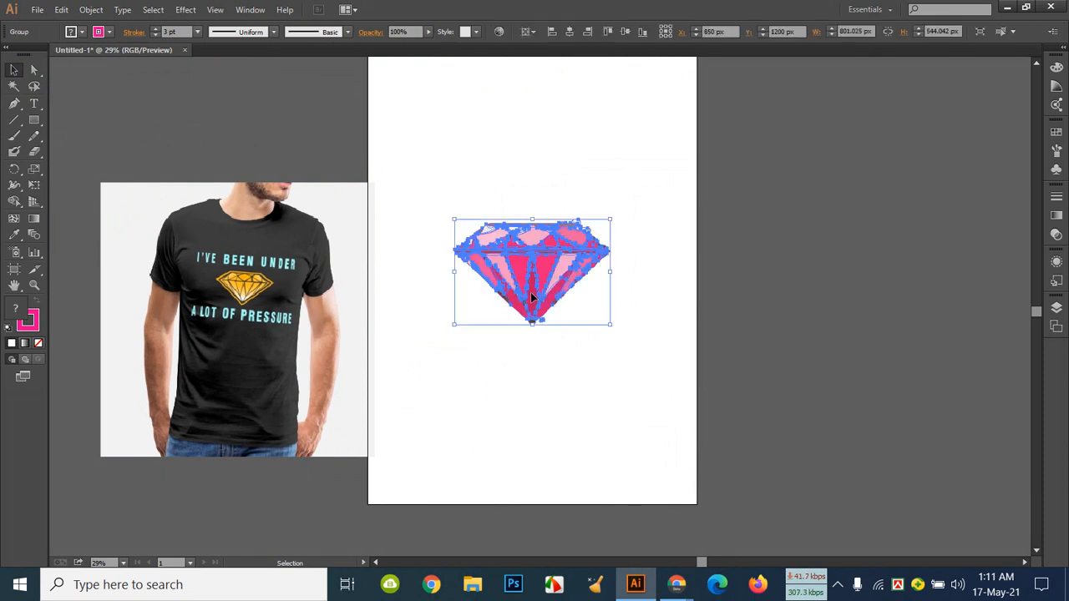
click(156, 28)
click(155, 28)
click(155, 29)
click(550, 146)
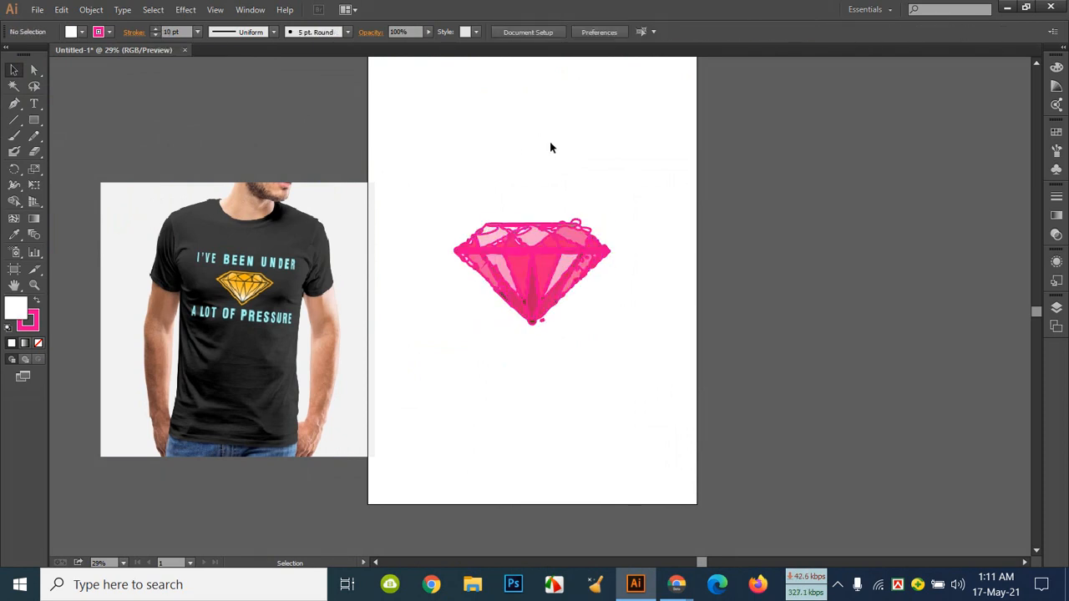
Step: Remove the stroke from the diamond group by setting its colour to None
click(547, 234)
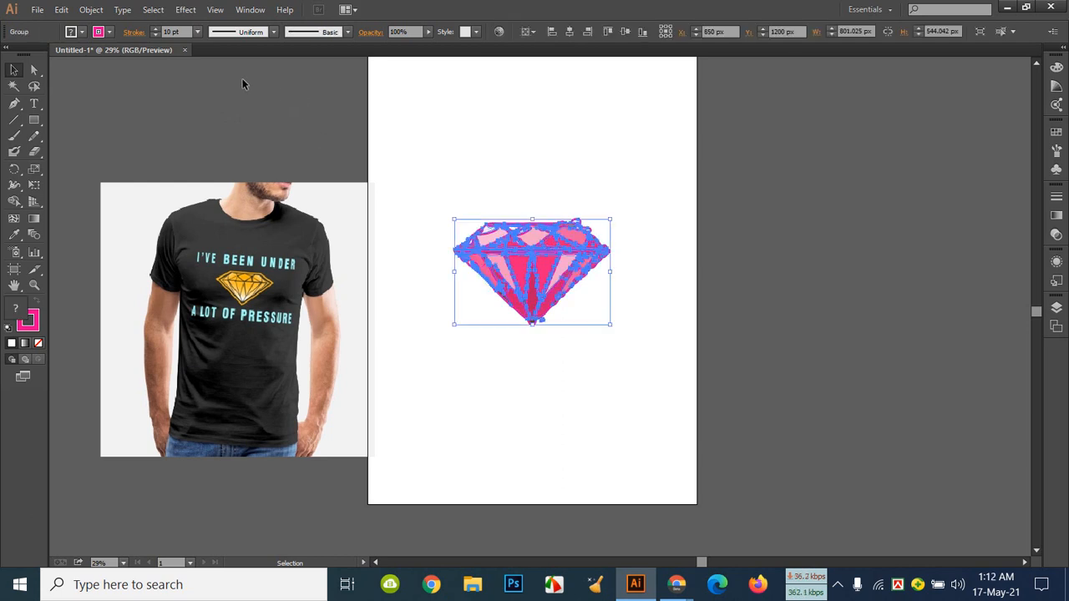
click(110, 32)
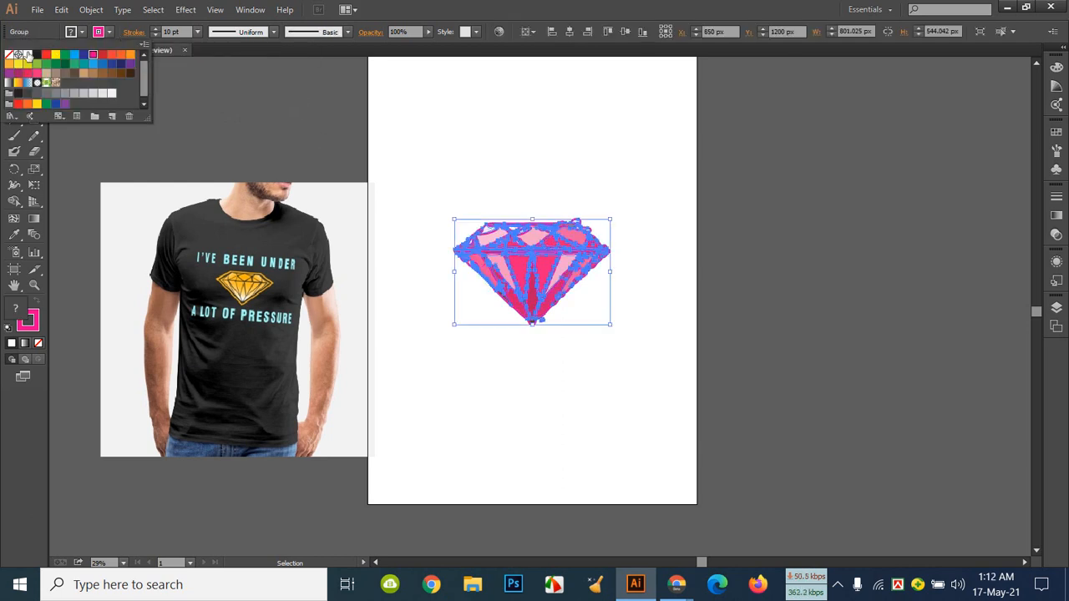
click(16, 57)
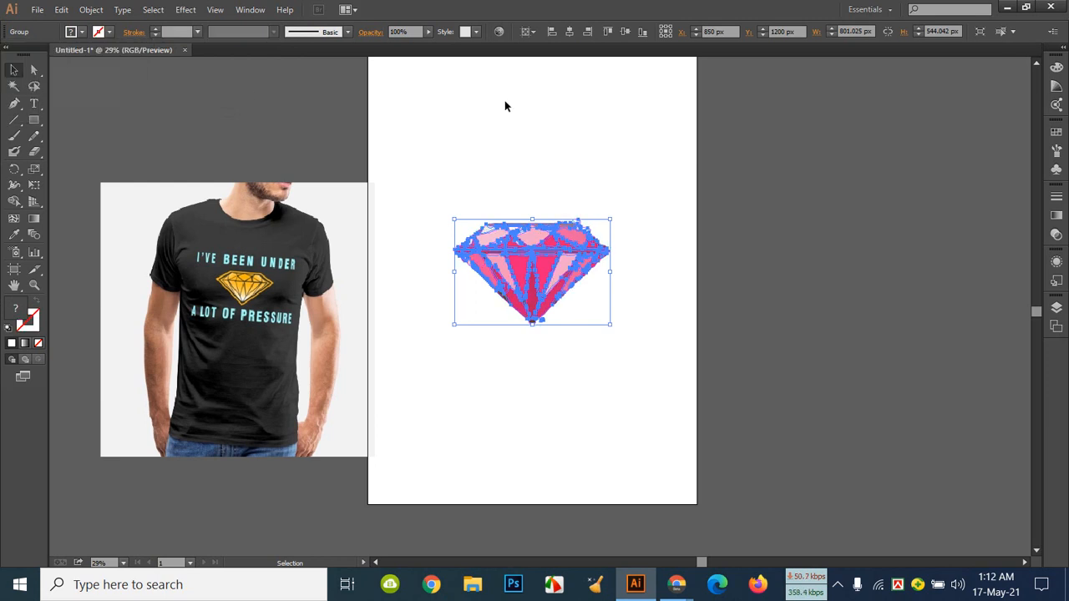
click(951, 182)
Step: Duplicate the diamond in place behind the original and enlarge the copy from its centre to about 918 x 624 px
click(518, 268)
key(ctrl+c)
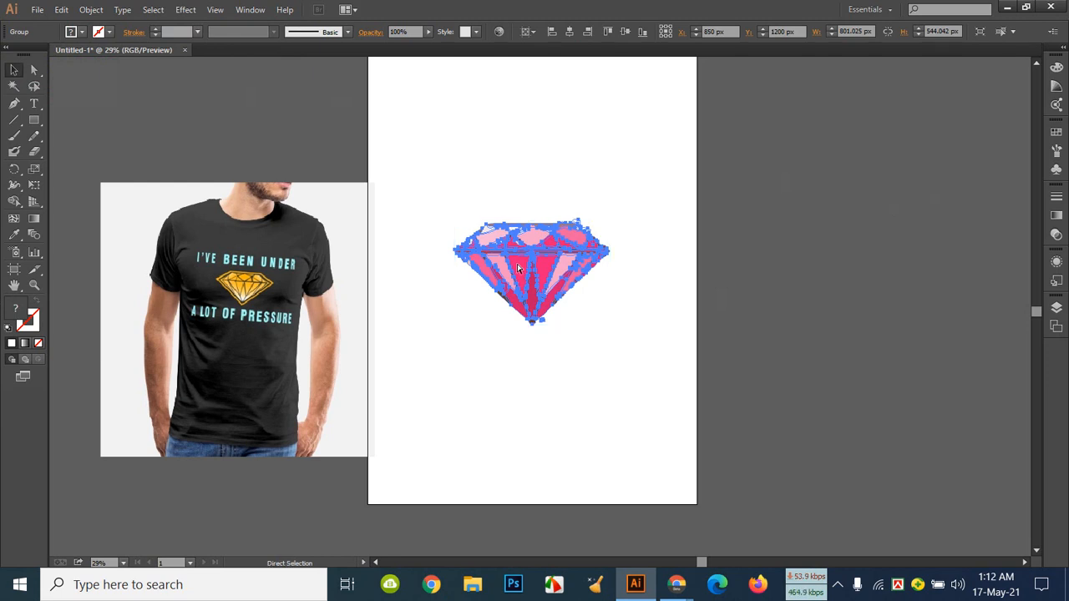
key(ctrl+f)
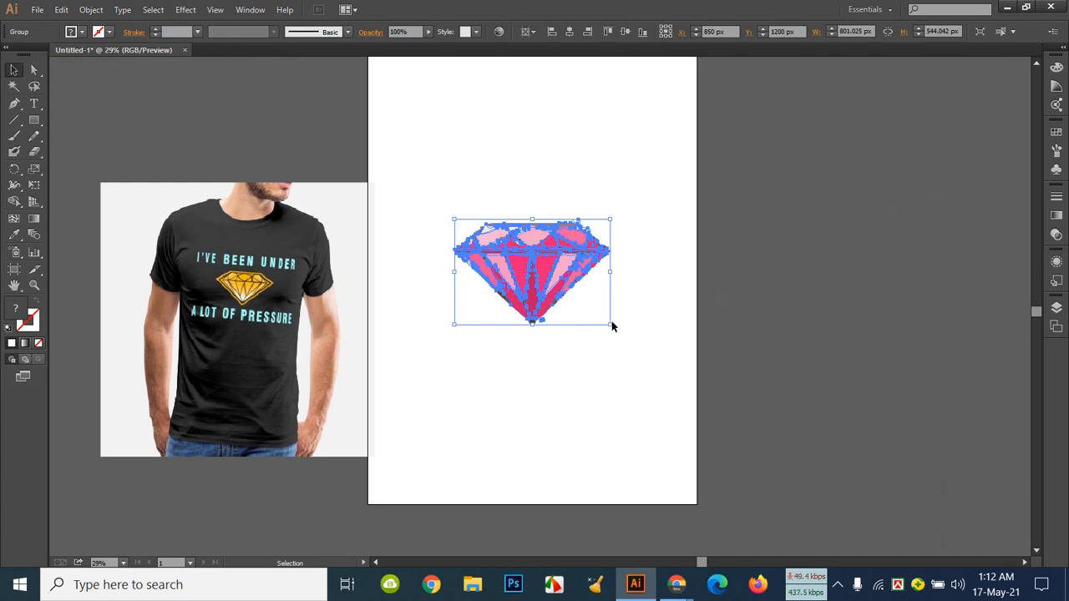
drag(610, 325, 622, 332)
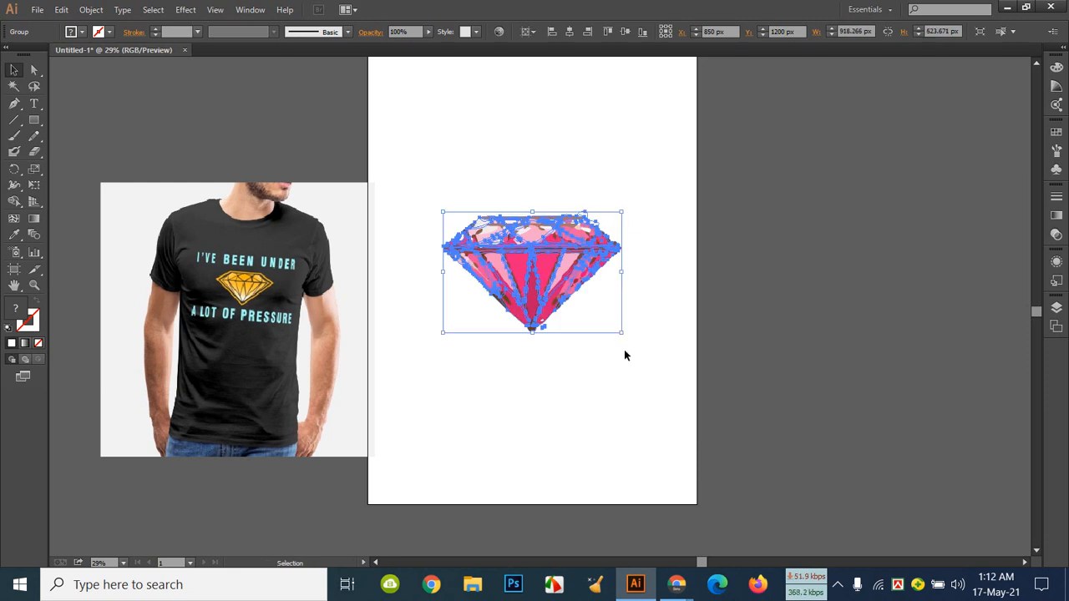
click(626, 357)
click(562, 260)
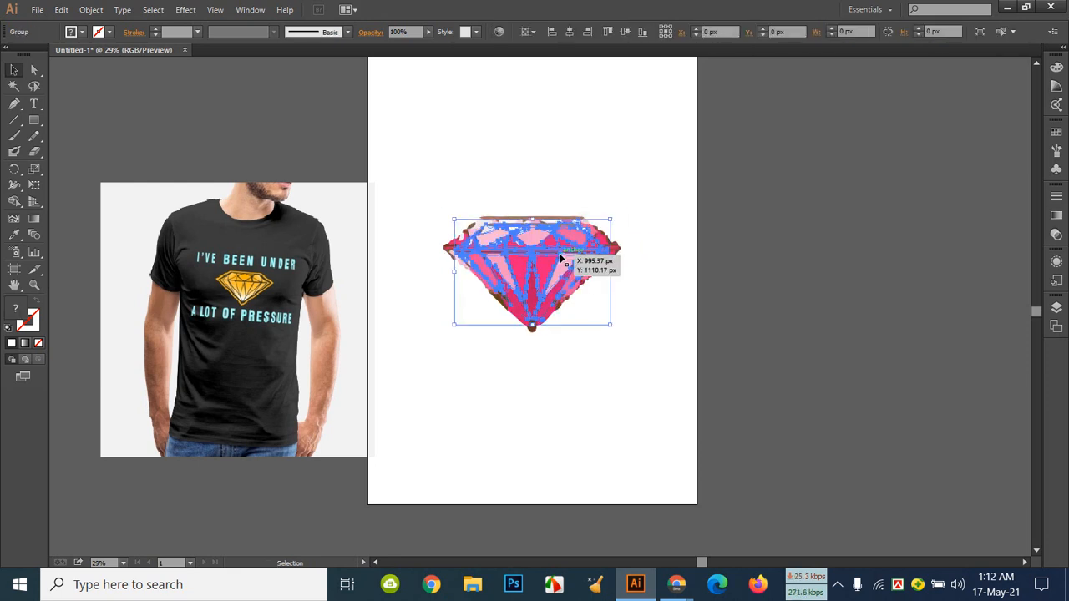
click(601, 324)
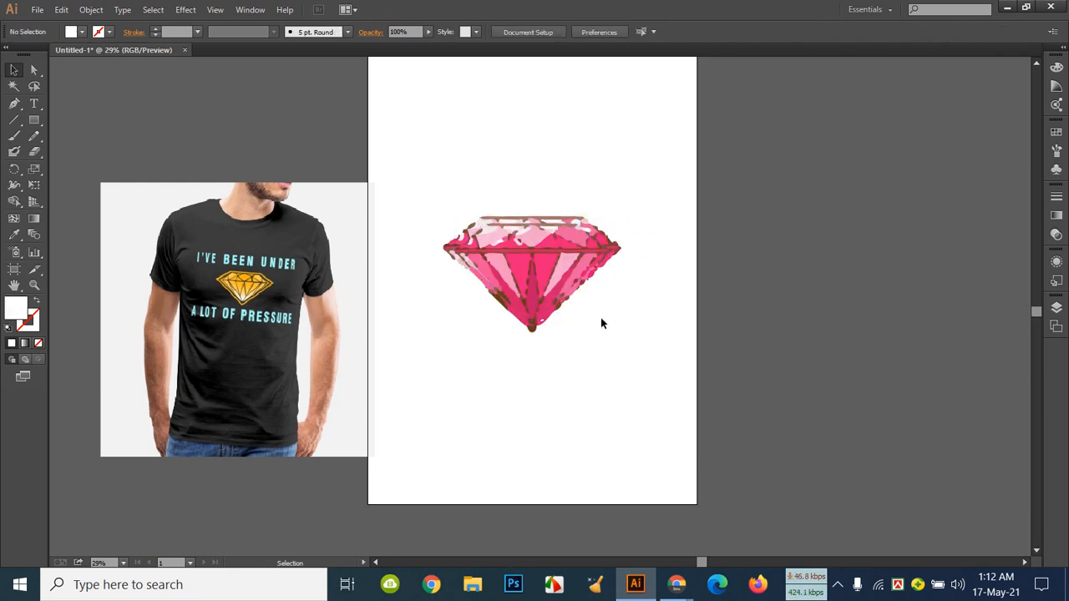
Step: Fill the larger diamond copy behind the original with bright pink as an outline colour
click(619, 249)
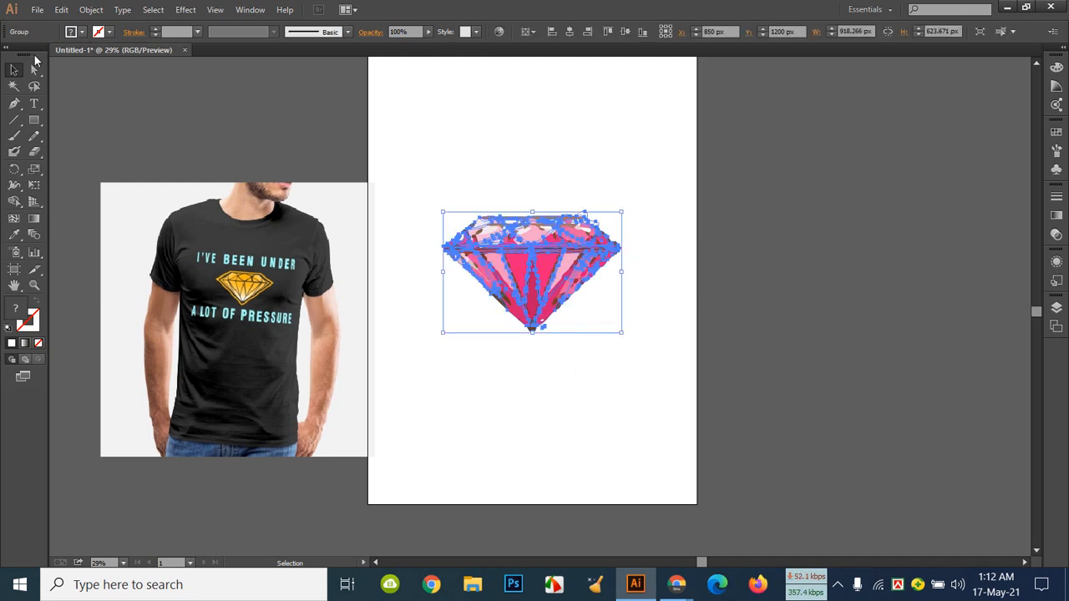
click(112, 32)
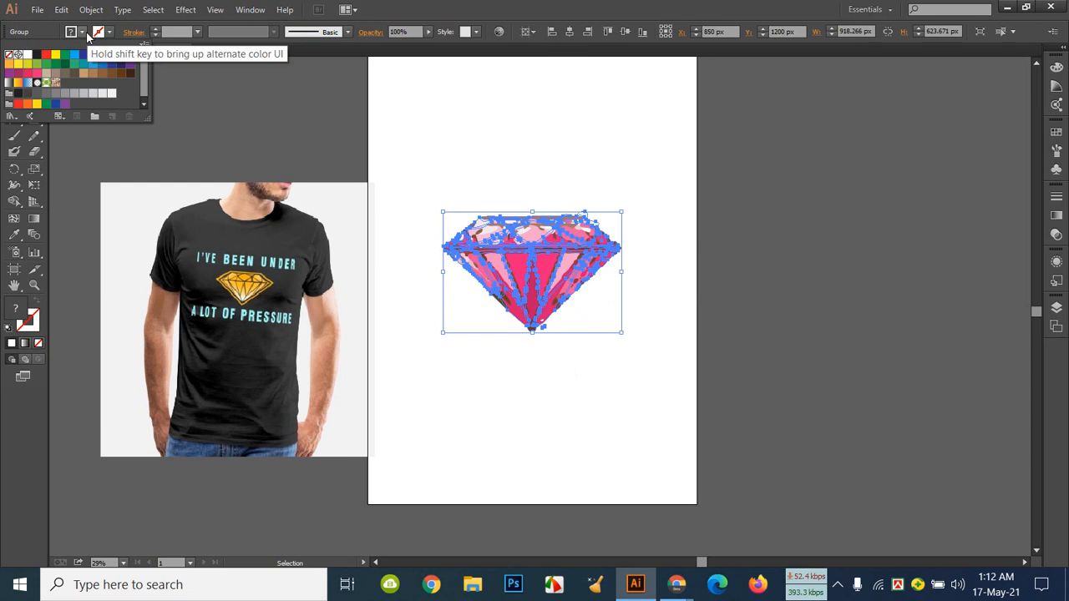
click(83, 33)
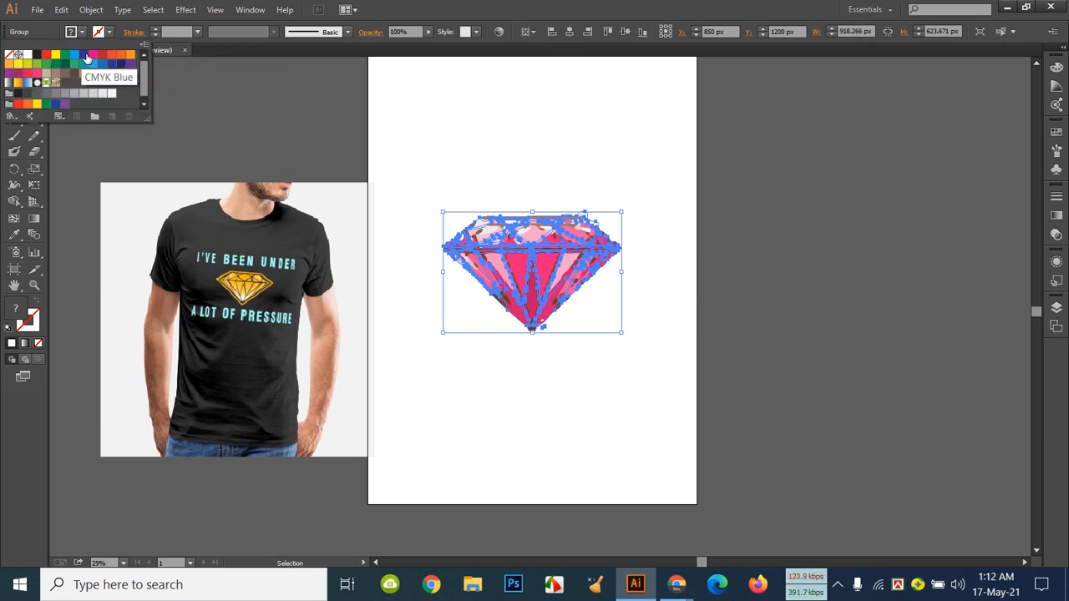
click(93, 56)
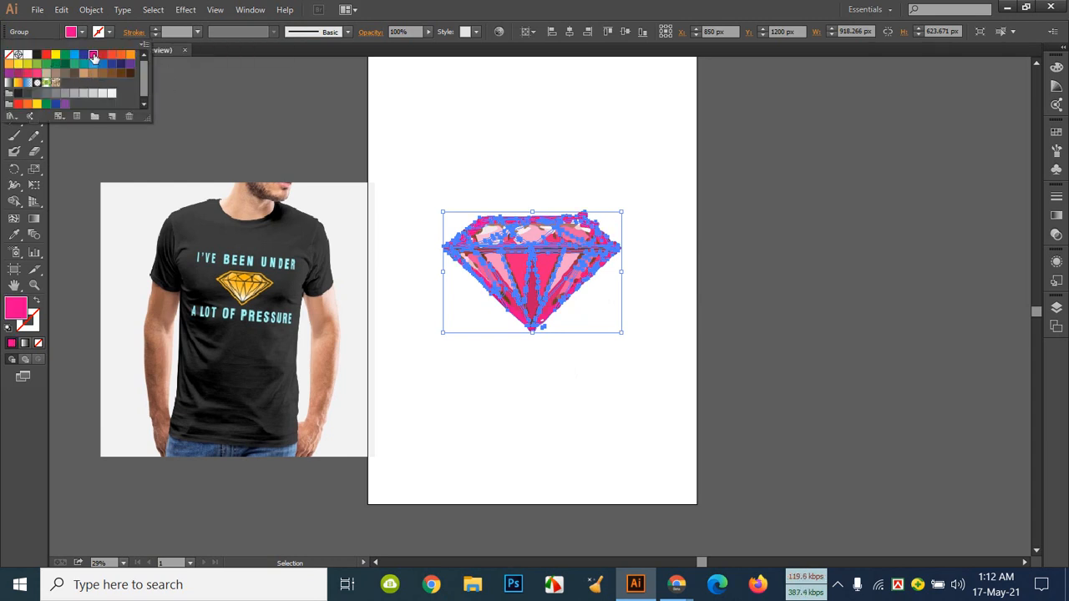
click(508, 153)
click(563, 466)
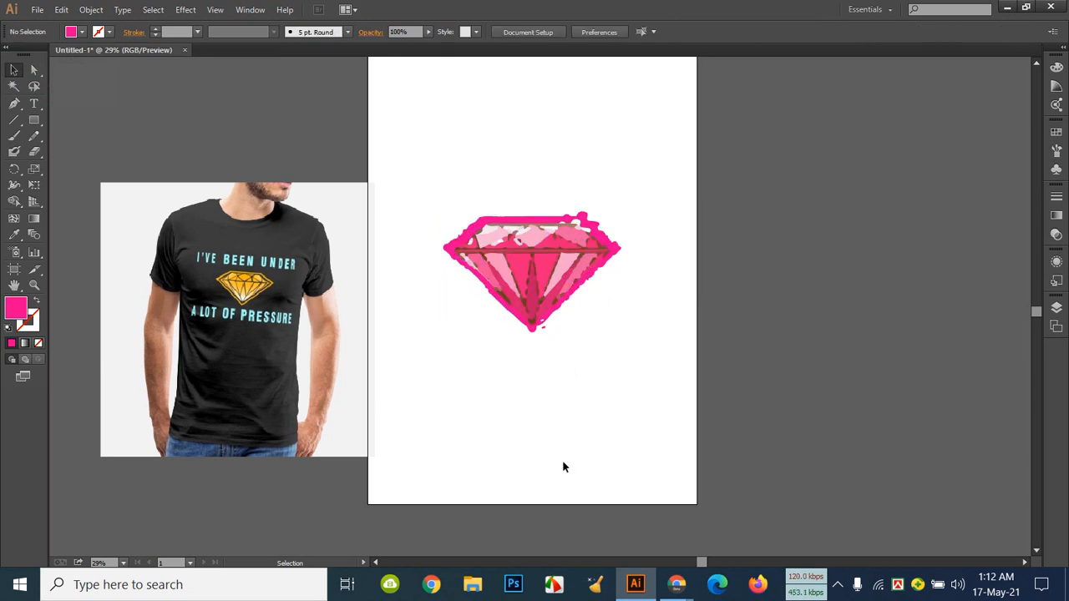
Step: Fill the larger back diamond with the dark magenta swatch
click(524, 225)
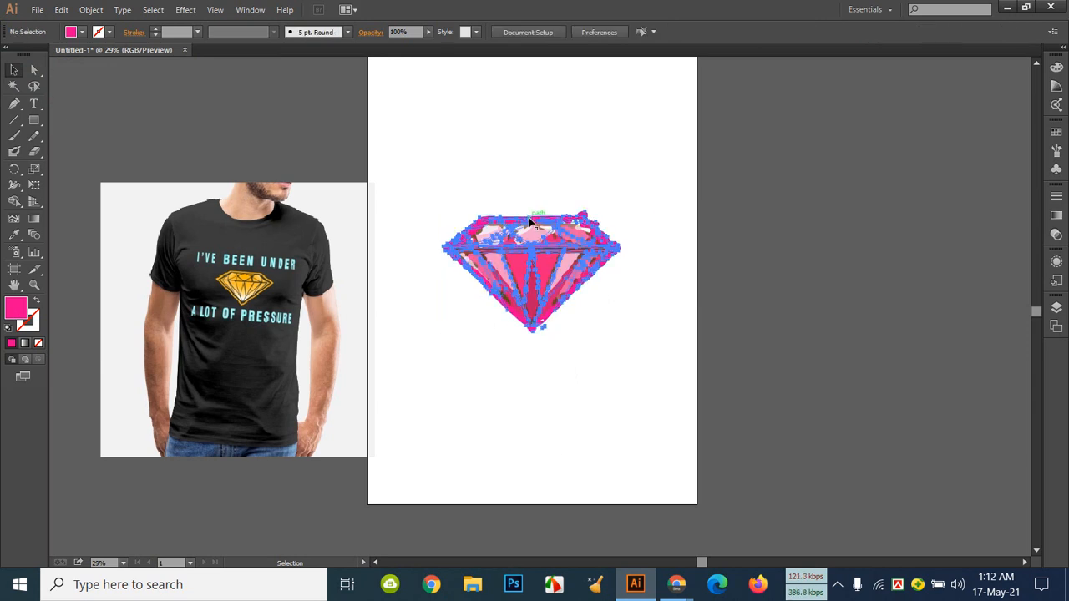
click(82, 31)
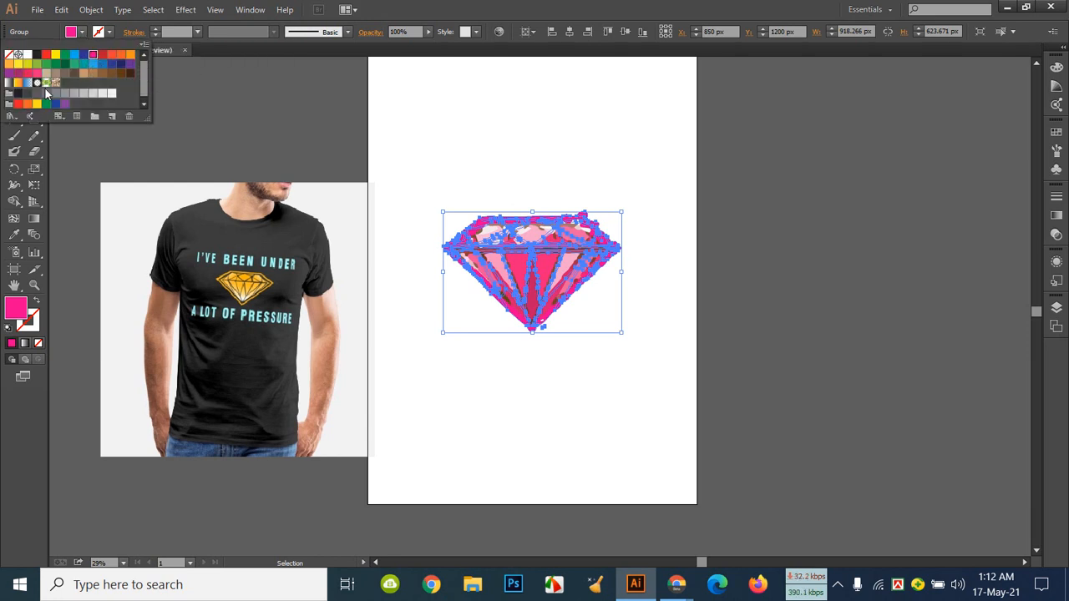
click(19, 74)
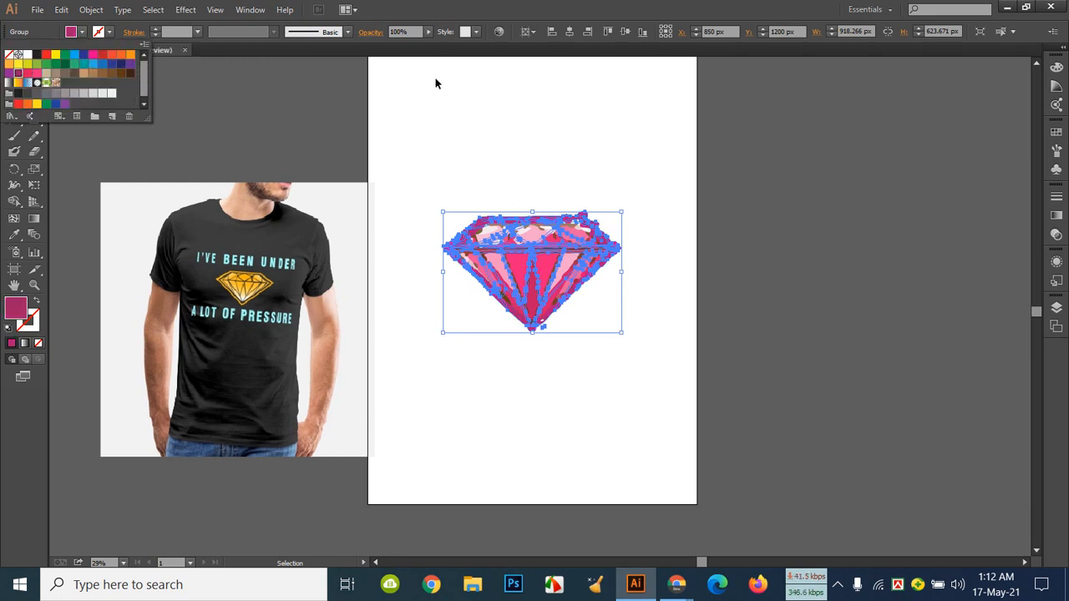
click(435, 81)
click(564, 431)
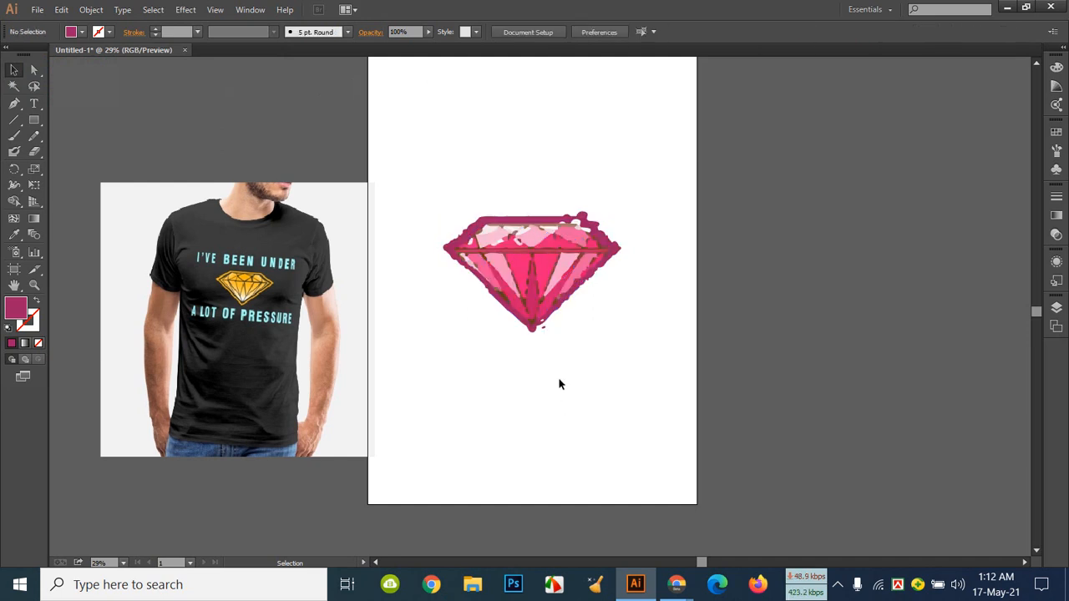
Step: Shrink the dark magenta back diamond around its centre to about 879 x 597 px
click(614, 259)
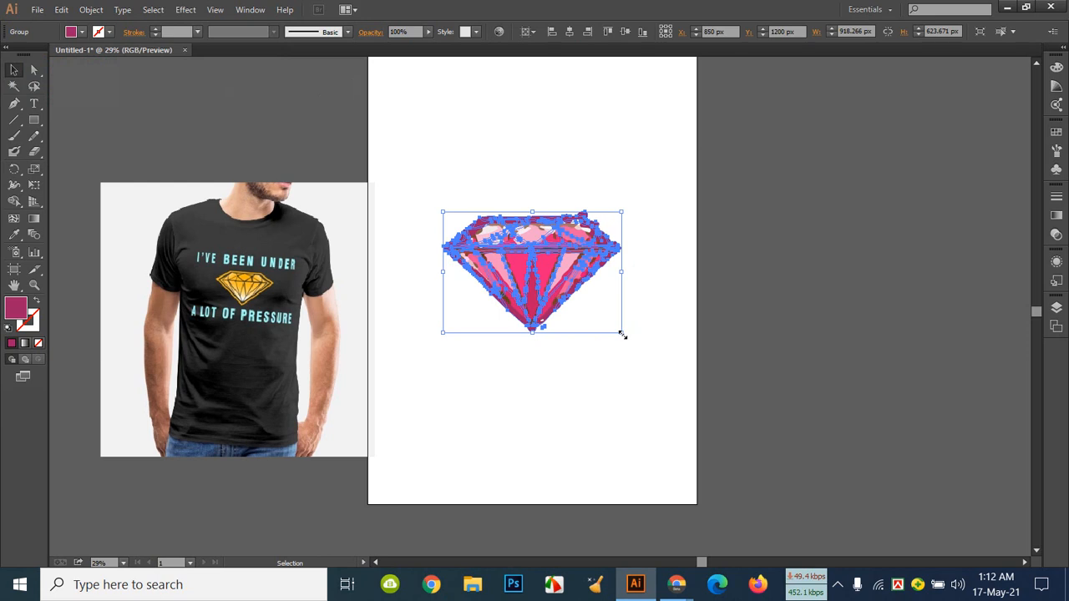
drag(622, 335, 617, 331)
click(616, 379)
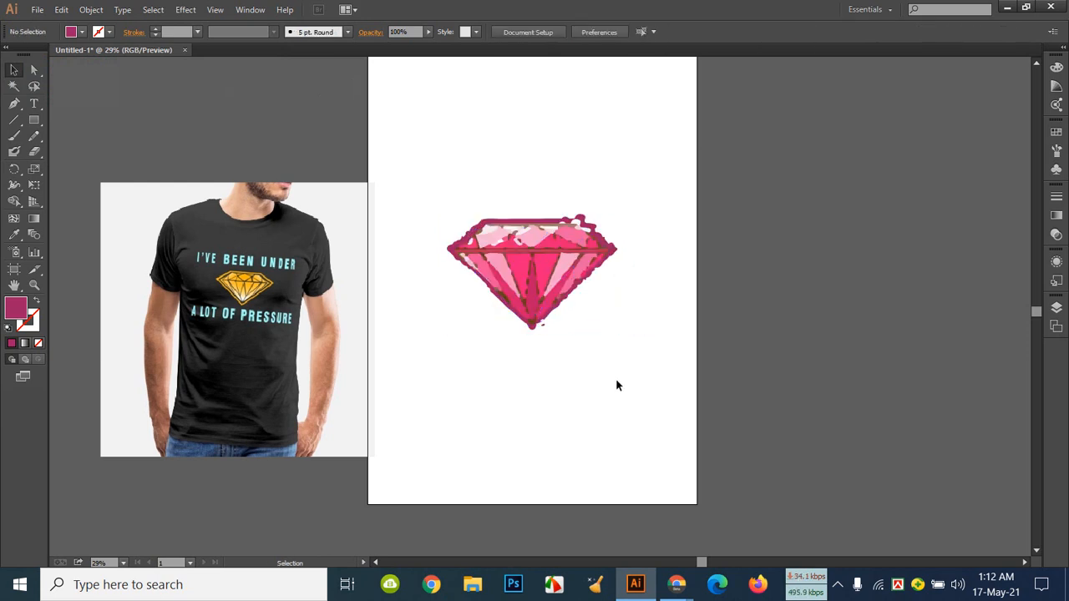
drag(406, 174, 641, 331)
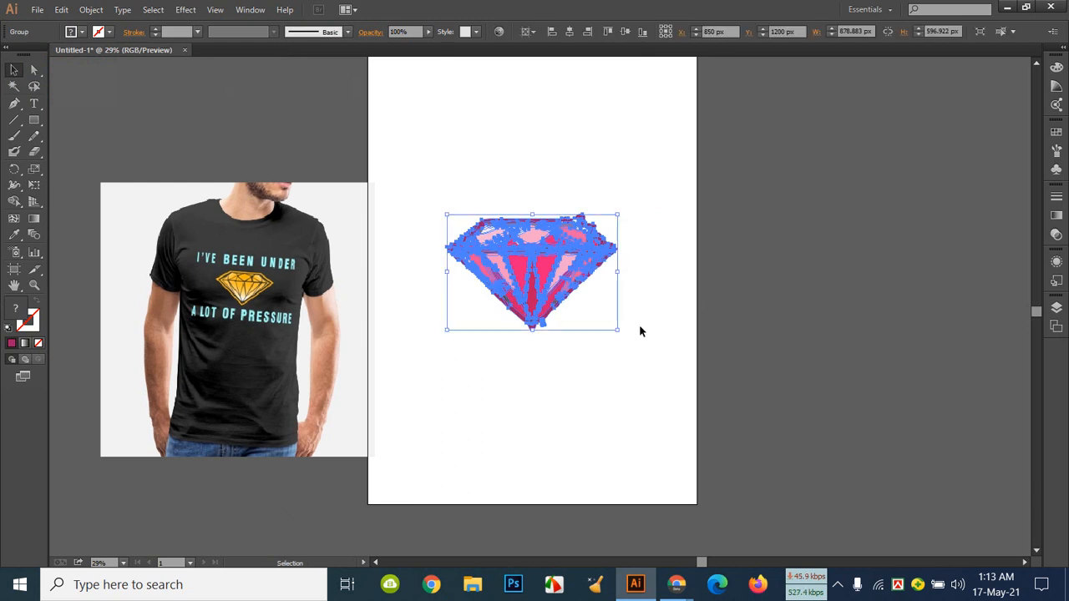
click(723, 331)
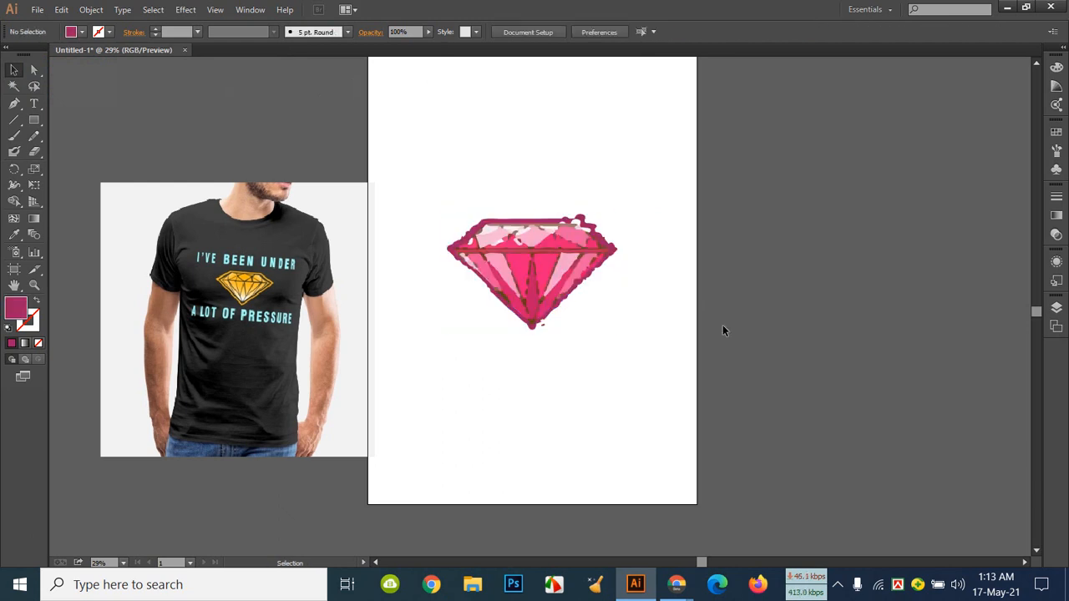
Step: Add the text "I'VE BEEN UNDER" in 200 pt Myriad Pro above the diamond
click(35, 105)
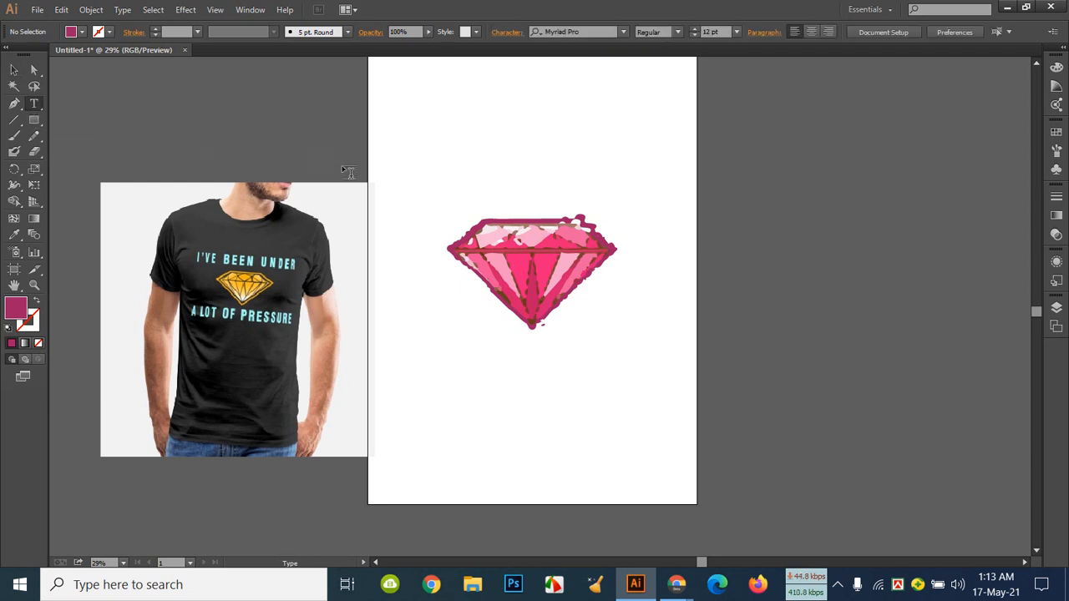
click(421, 166)
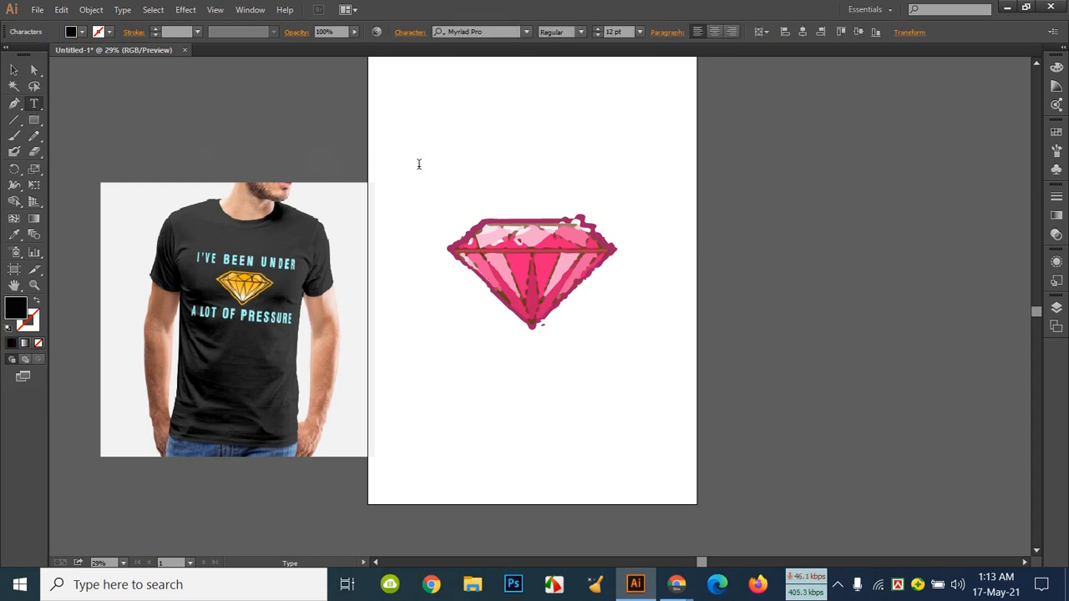
click(609, 33)
text(200)
key(Return)
text(I,)
key(BackSpace)
key(BackSpace)
text('VE BE)
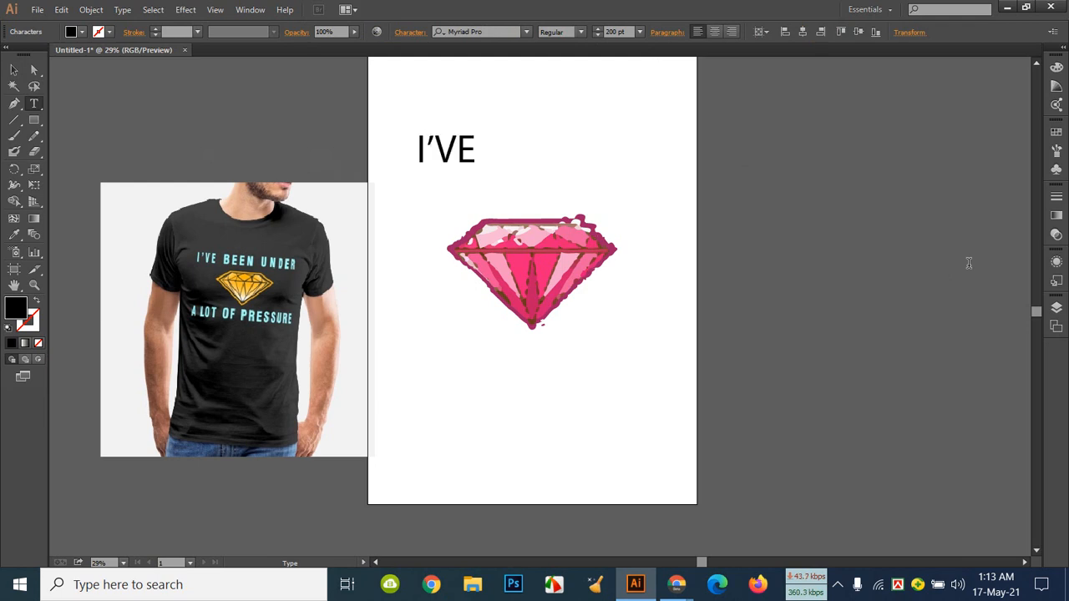
text(EN)
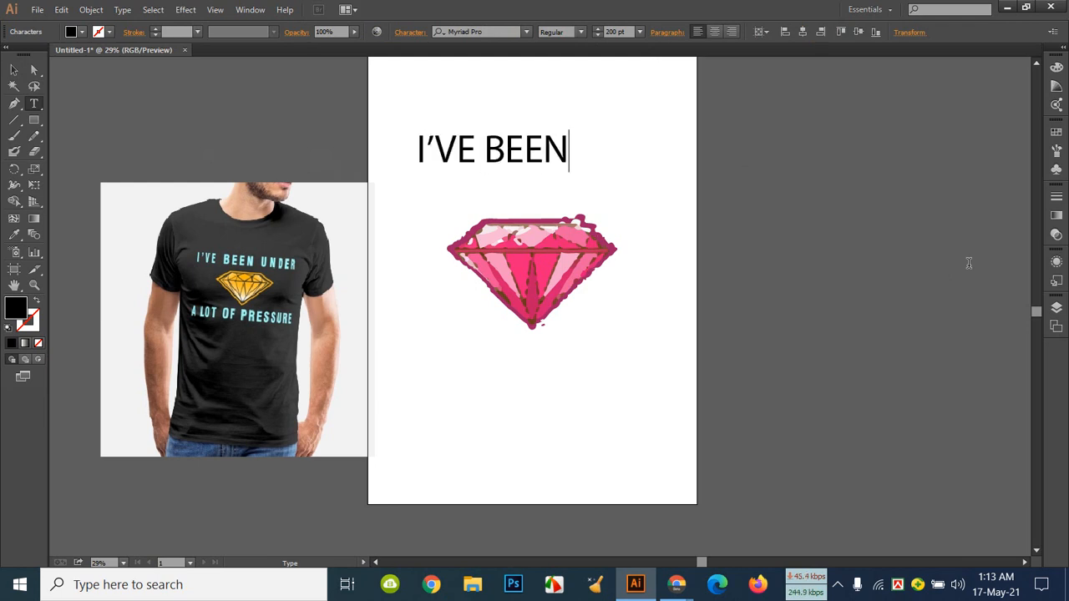
text( UNDER)
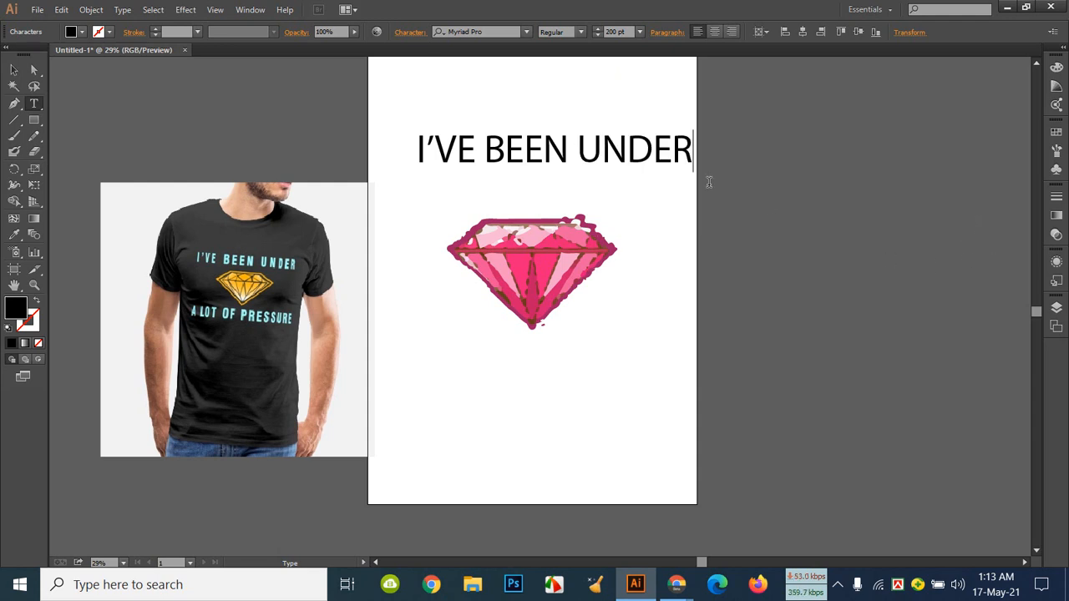
Step: Centre the "I'VE BEEN UNDER" text horizontally on the artboard and change its font to Bahnschrift
click(13, 69)
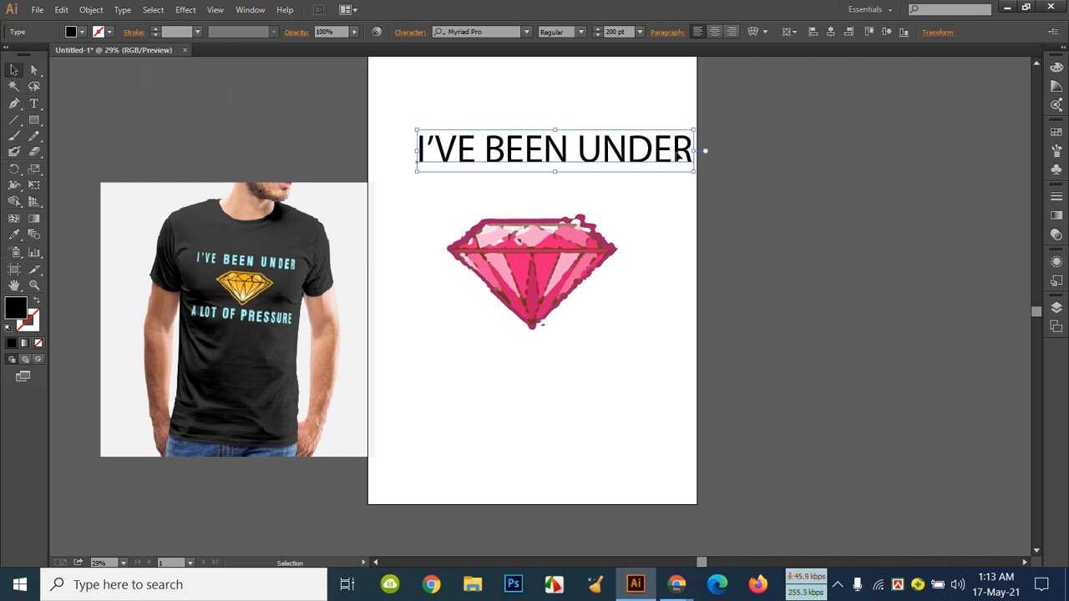
click(830, 31)
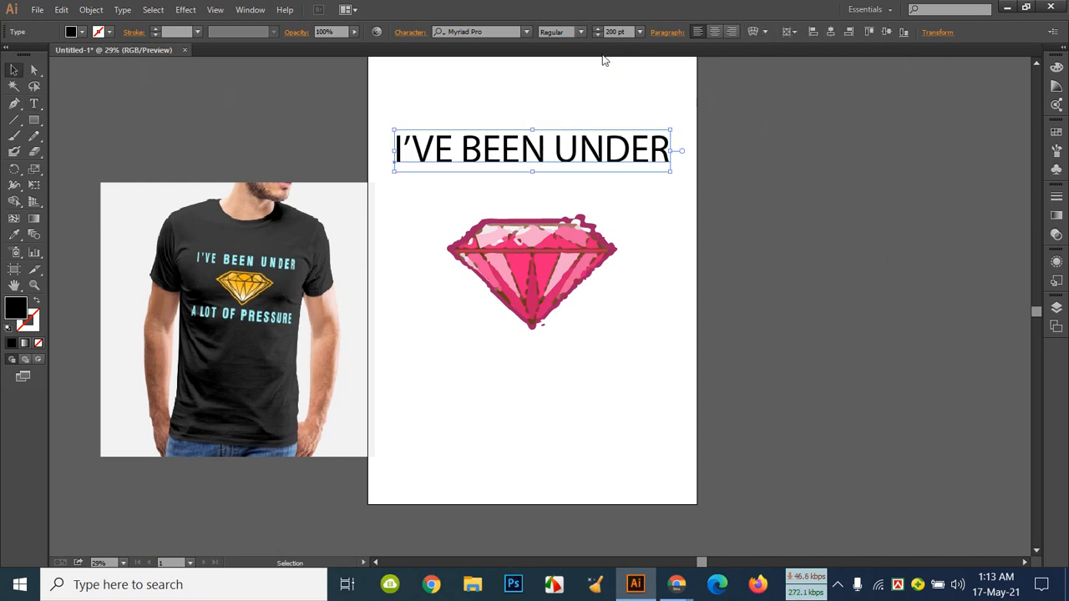
click(527, 31)
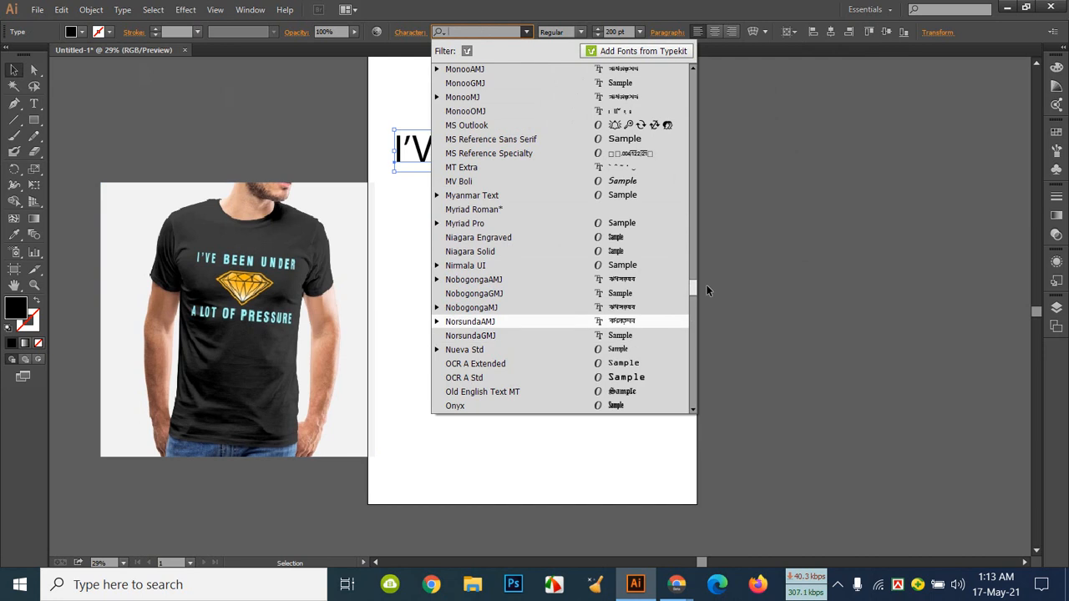
drag(692, 294, 680, 64)
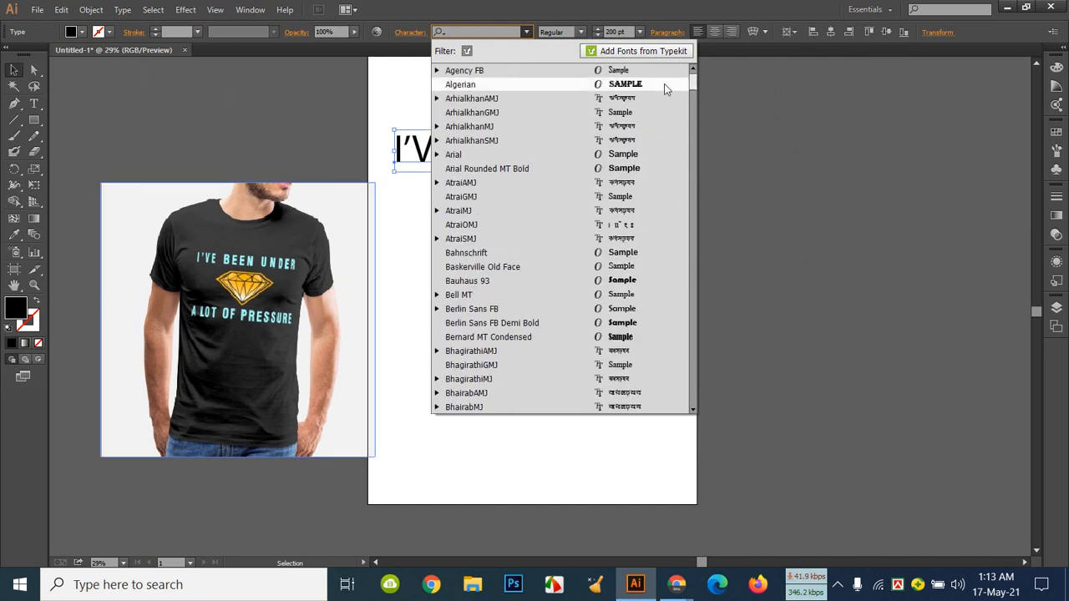
click(664, 83)
click(510, 32)
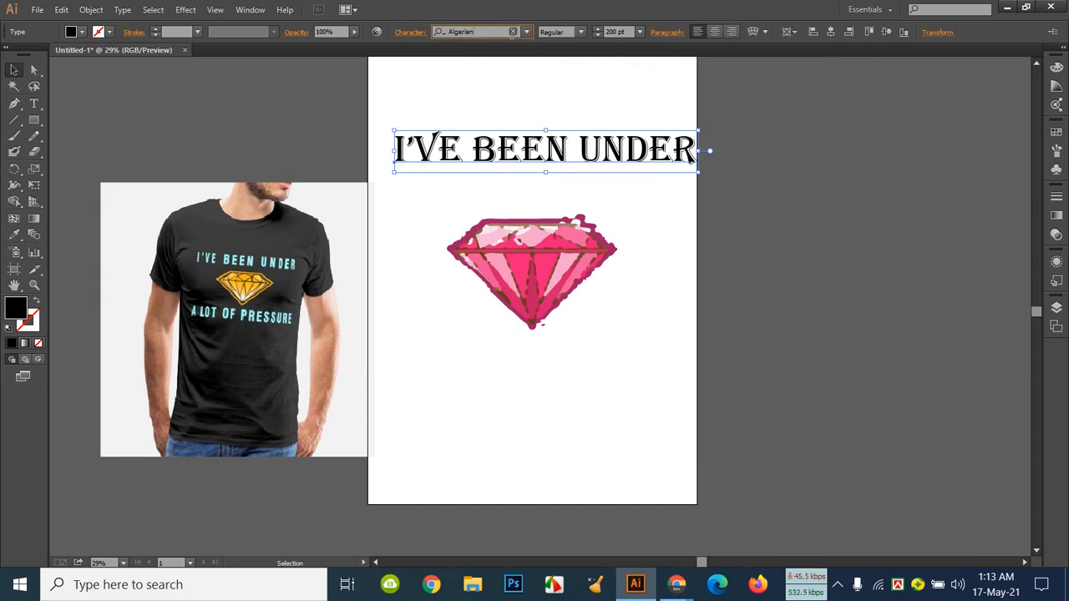
key(Down)
key(Down)
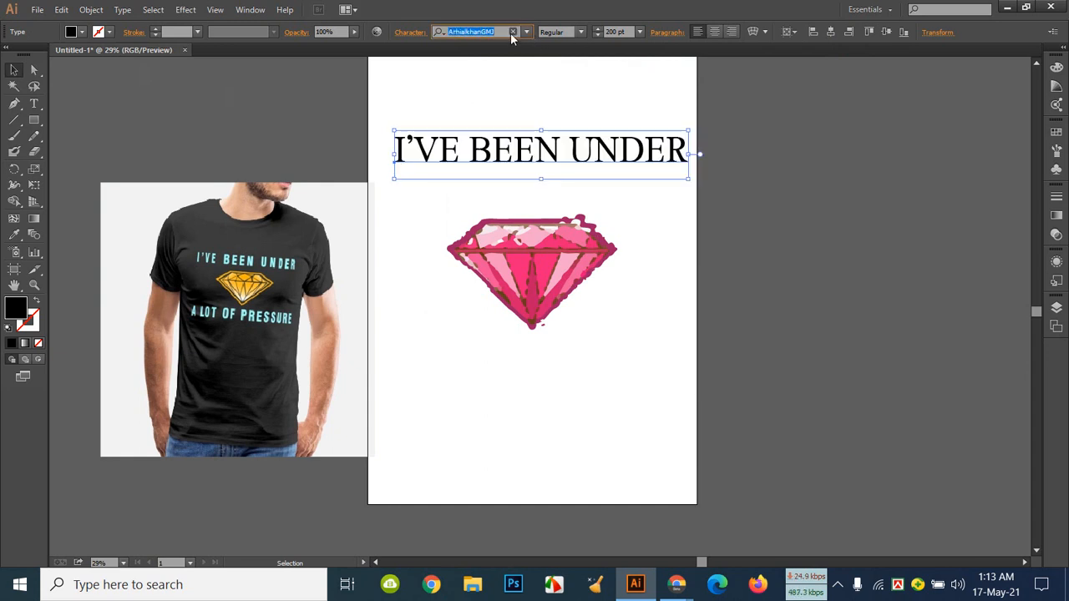
key(Down)
key(Down)
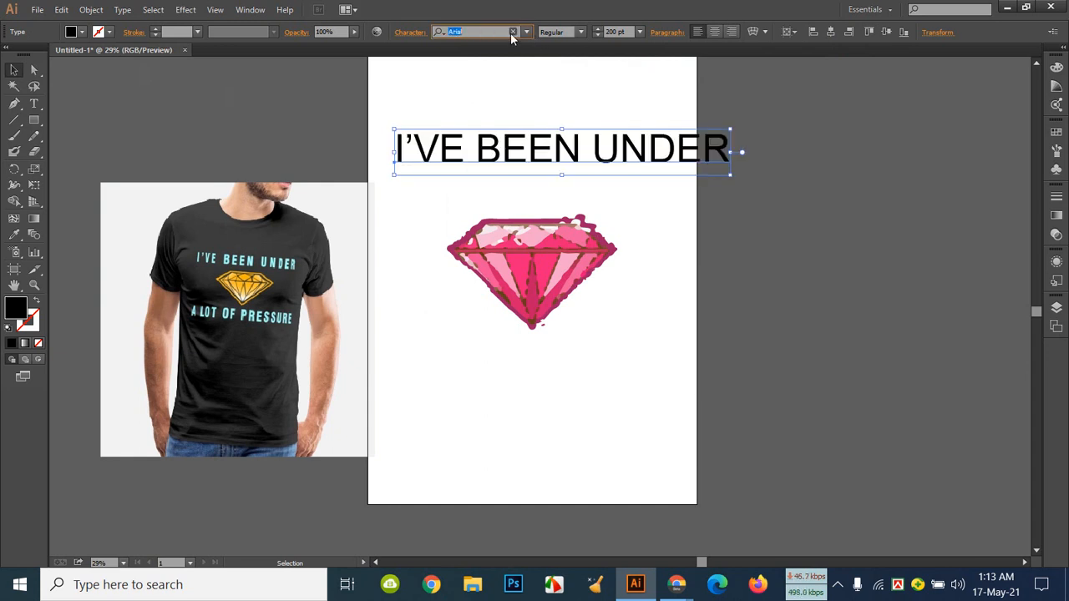
key(Down)
key(Down)
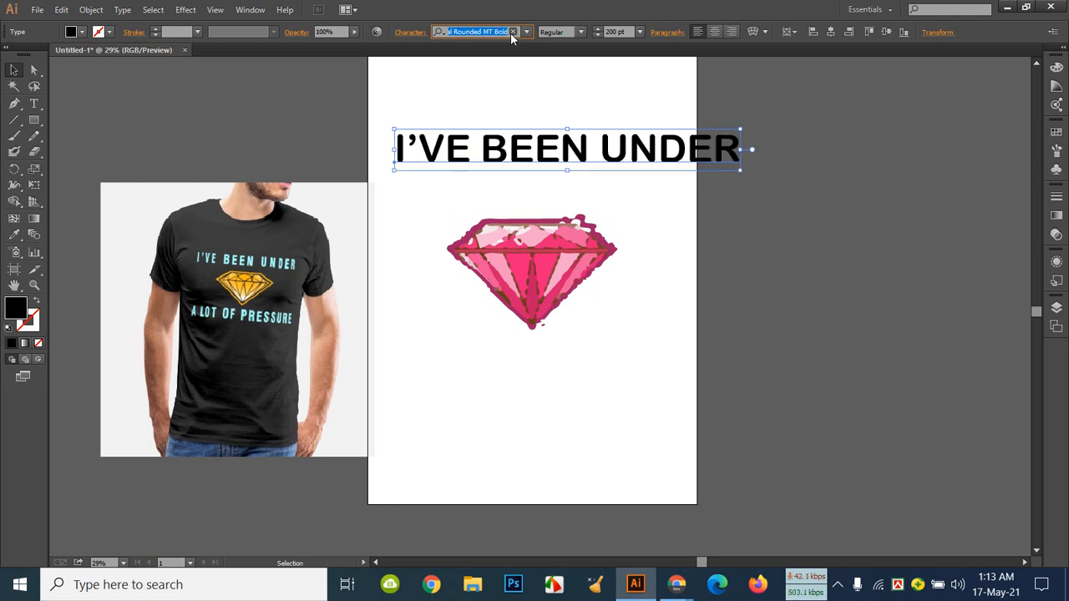
key(Down)
key(Down)
key(Down)
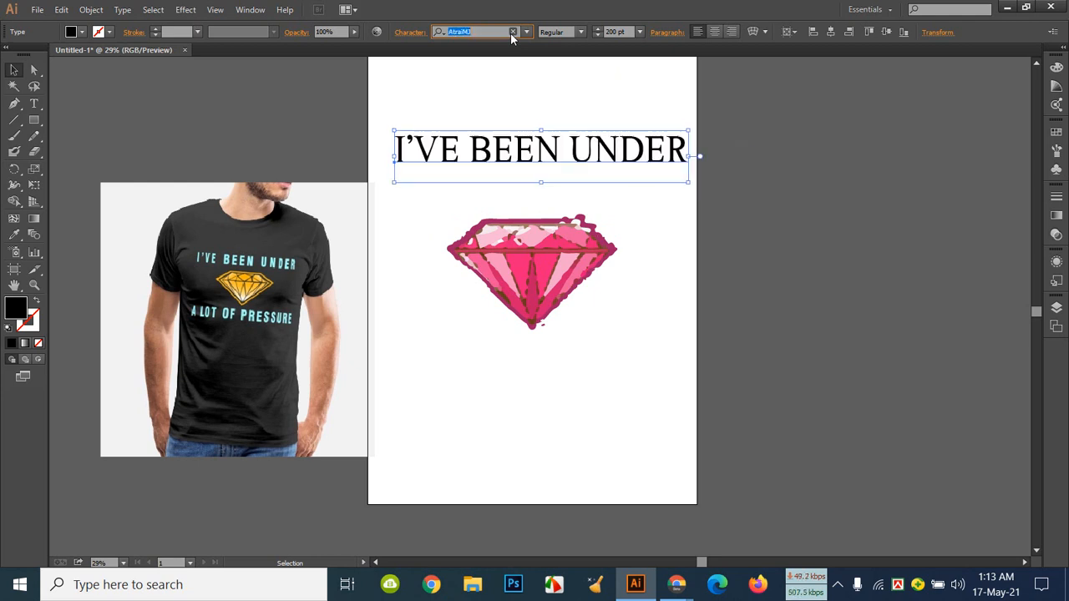
key(Down)
key(Down)
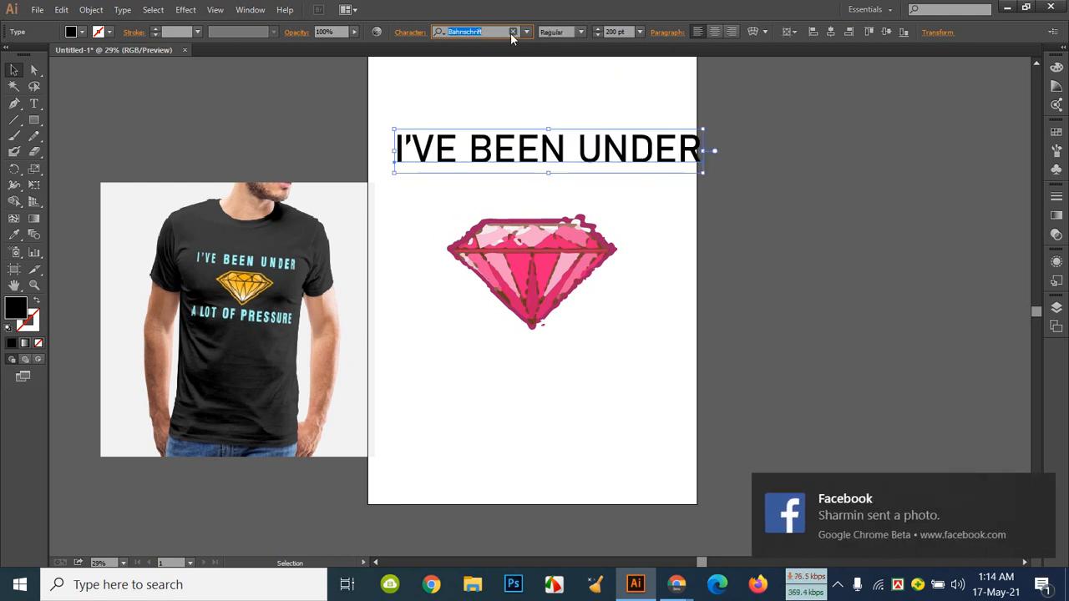
click(1038, 489)
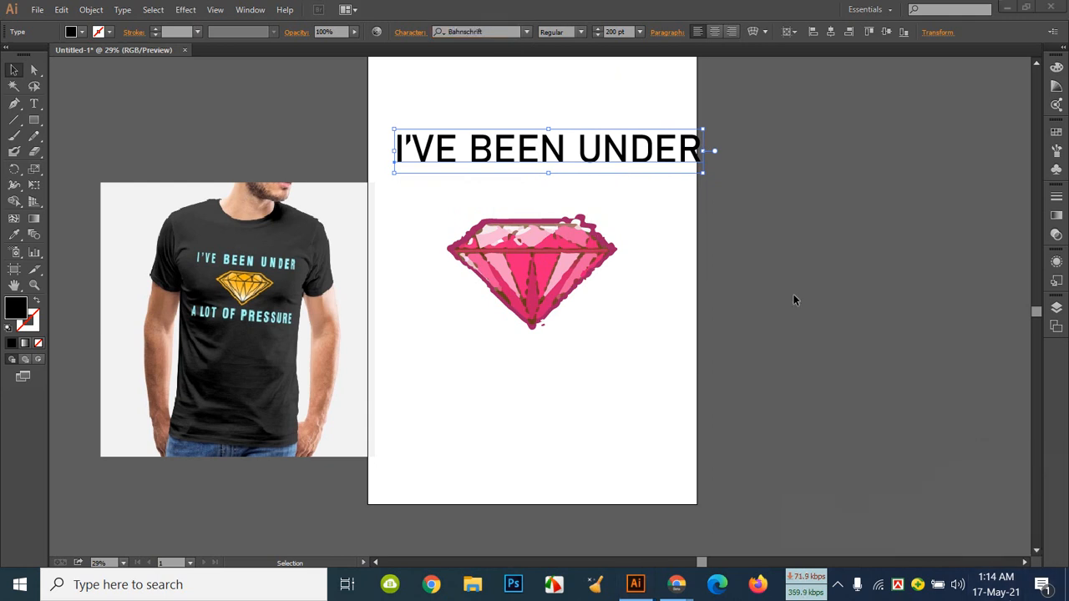
click(643, 179)
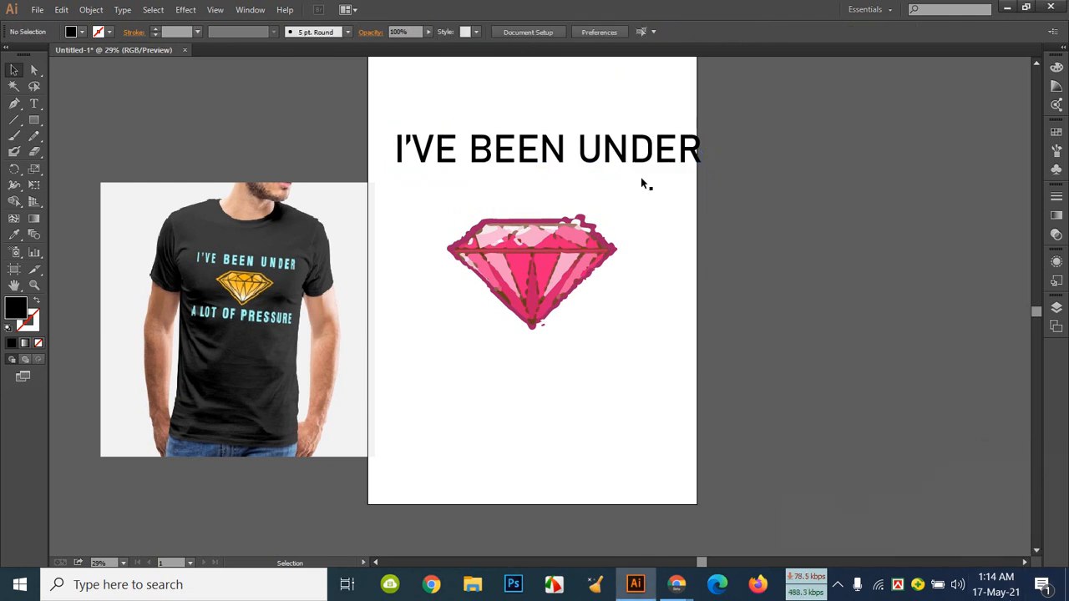
Step: Reduce the "I'VE BEEN UNDER" text to 180 pt and move it down to just above the diamond
click(676, 157)
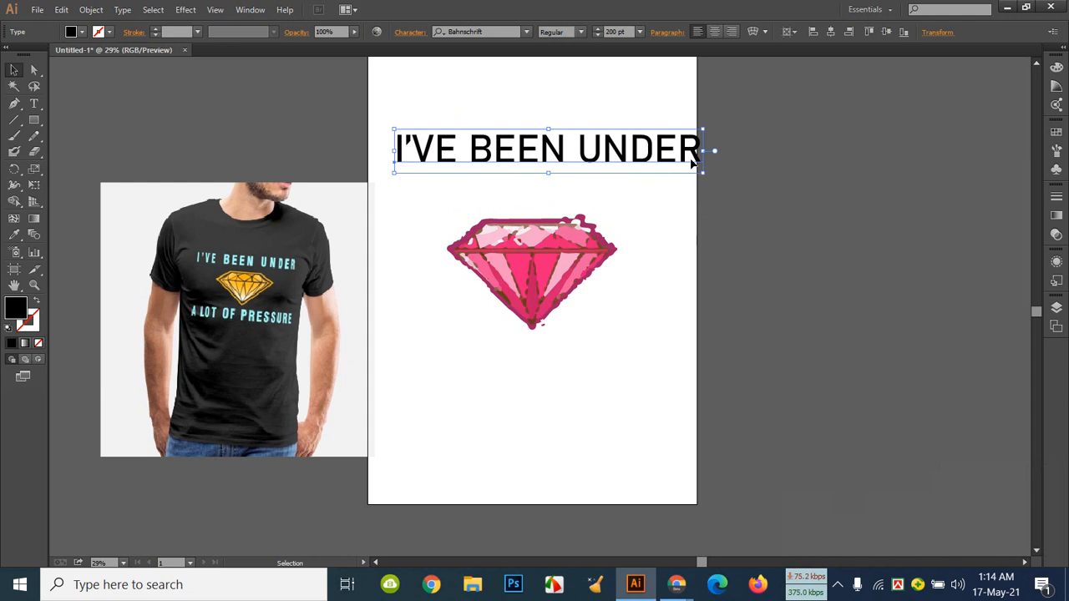
click(628, 32)
scroll(629, 32, down, 11)
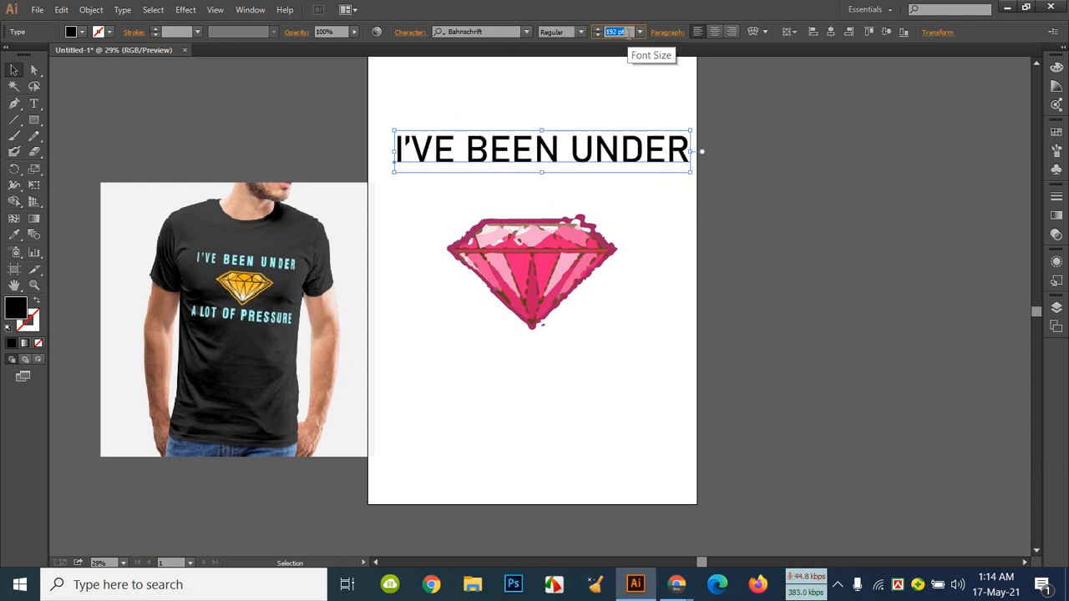
scroll(630, 31, down, 5)
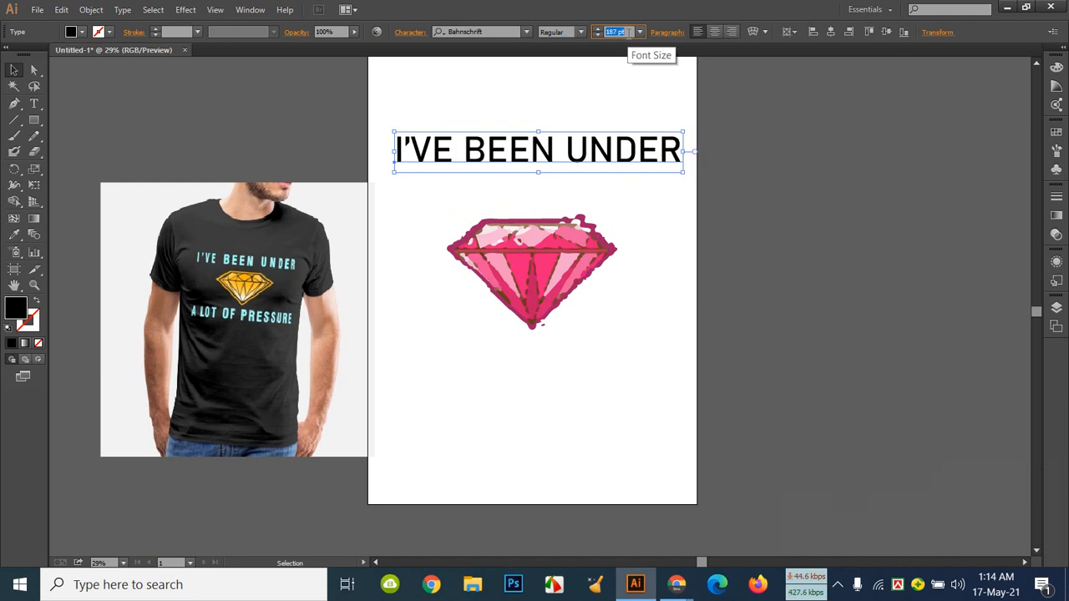
scroll(629, 32, down, 1)
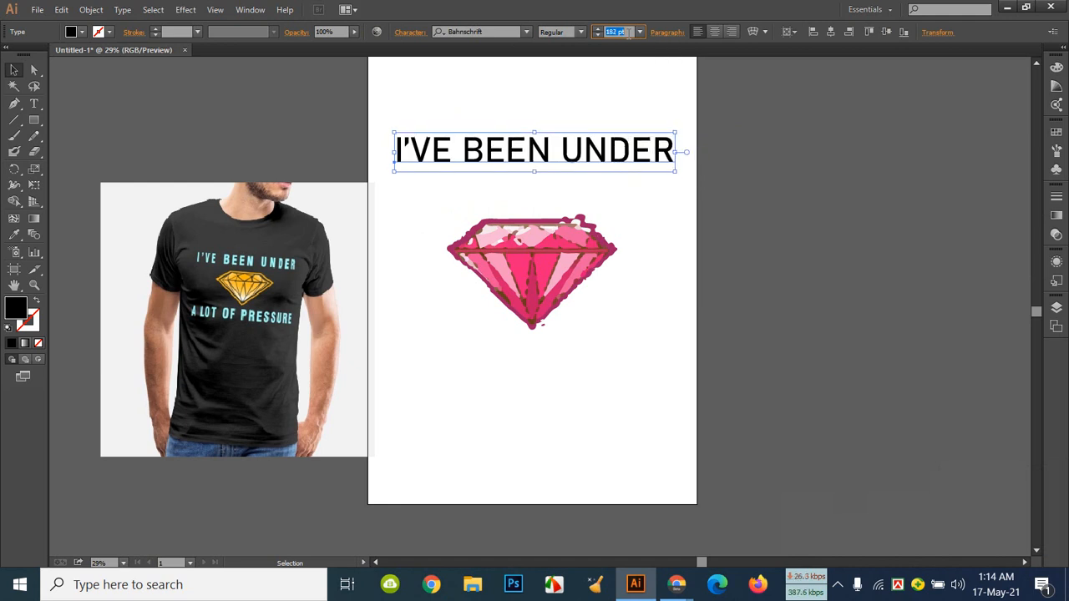
scroll(629, 32, down, 2)
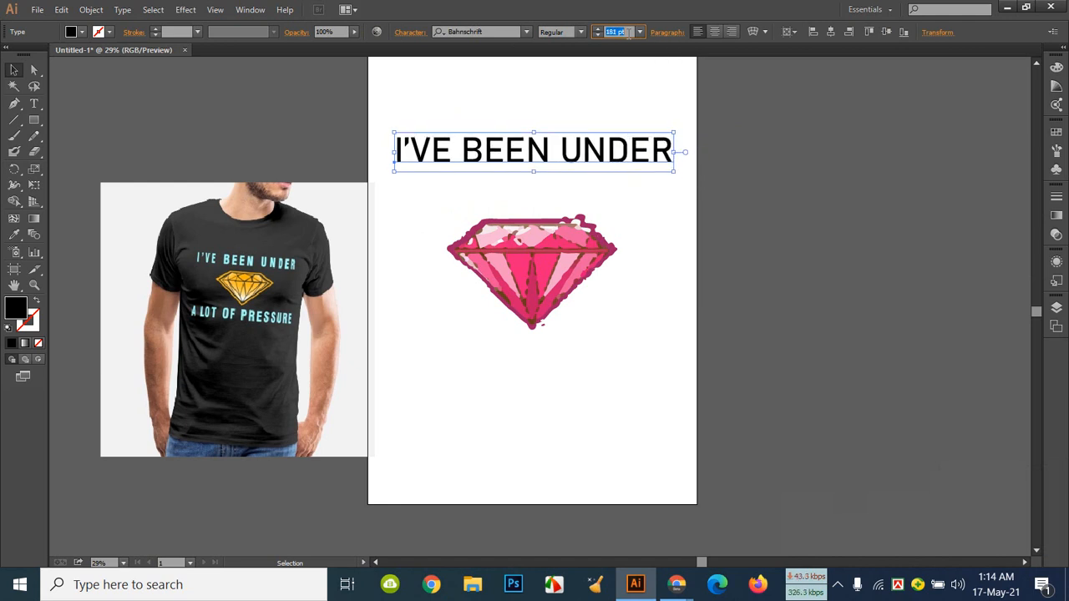
click(645, 84)
drag(542, 151, 548, 192)
click(675, 317)
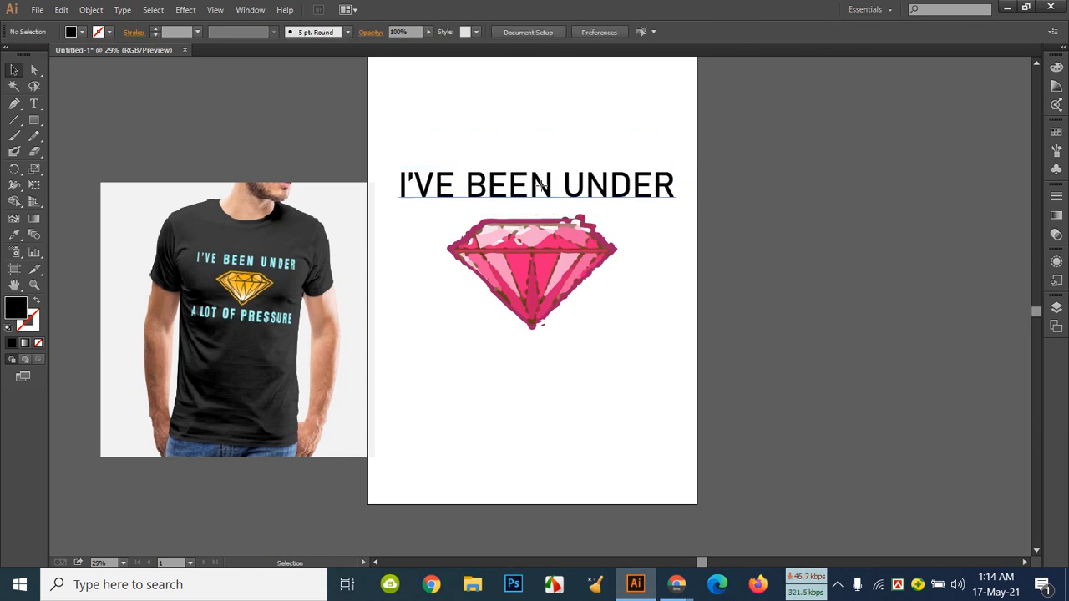
Step: Fill the "I'VE BEEN UNDER" text with the bright sky-blue swatch
click(560, 181)
click(81, 32)
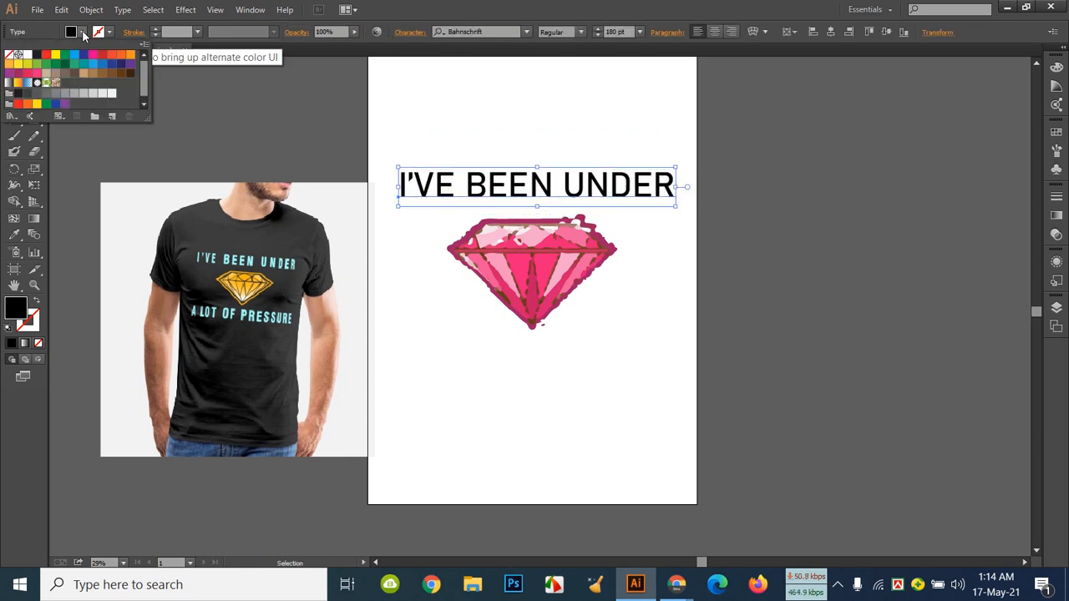
click(75, 55)
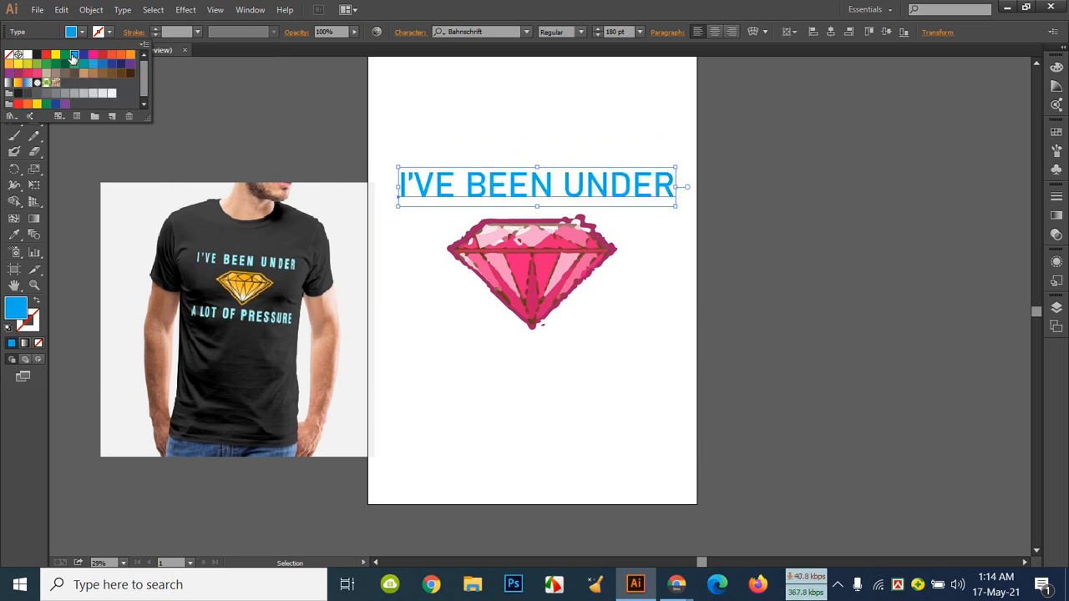
click(521, 384)
click(681, 332)
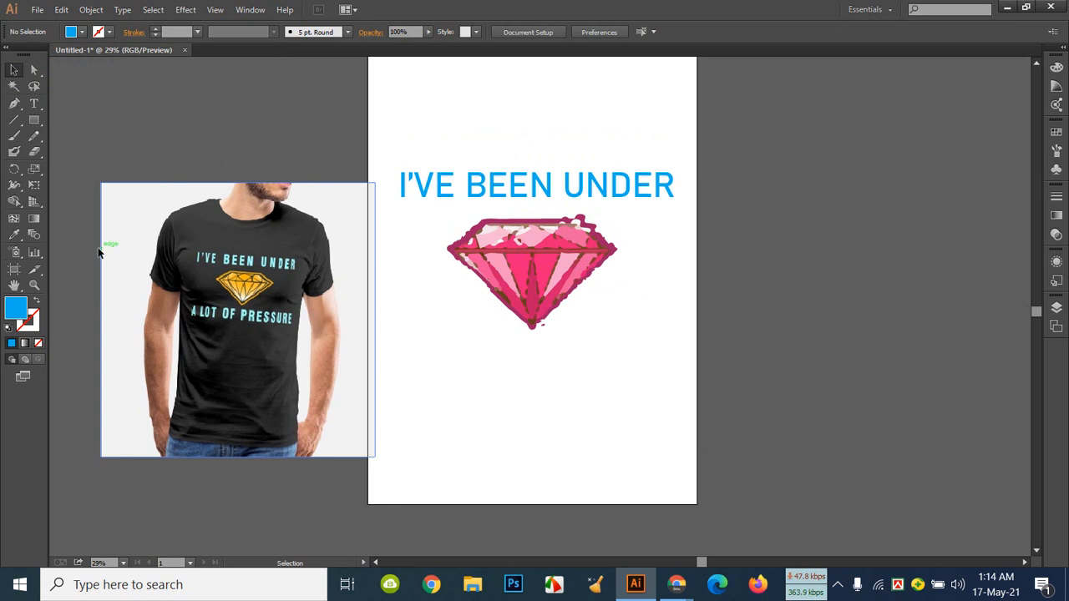
Step: Add the text "A LOT OF PRESSURE" in 180 pt Bahnschrift below the diamond
click(34, 104)
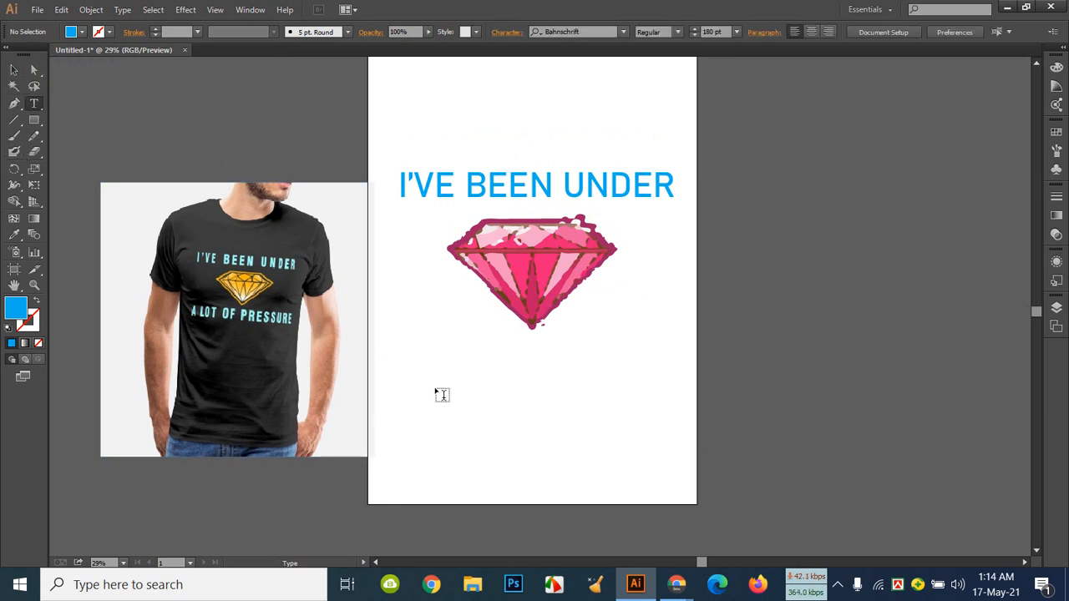
text(A)
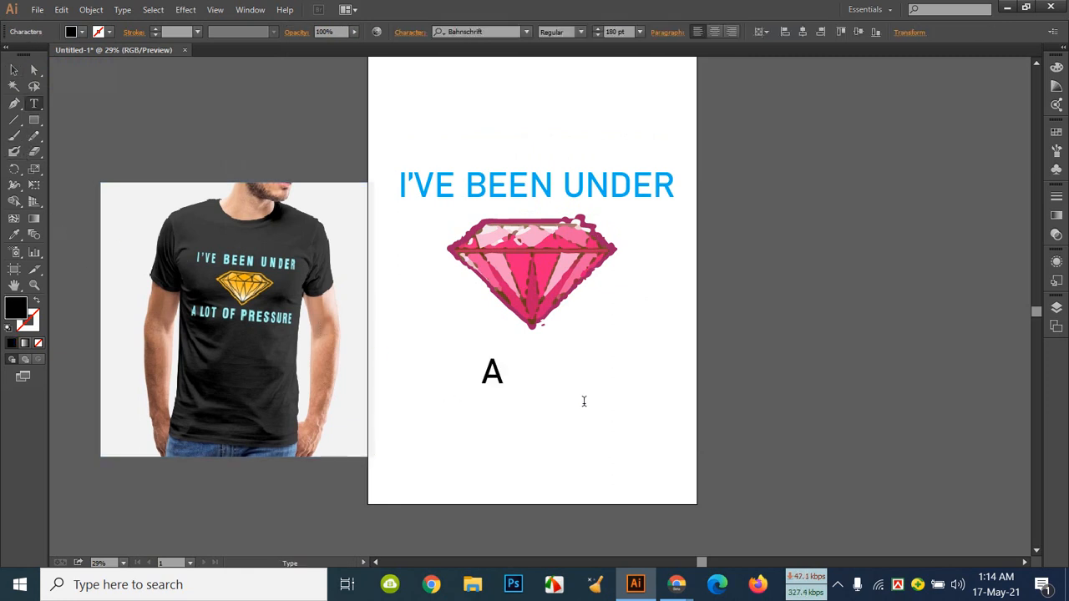
text( LOT OF PRESS)
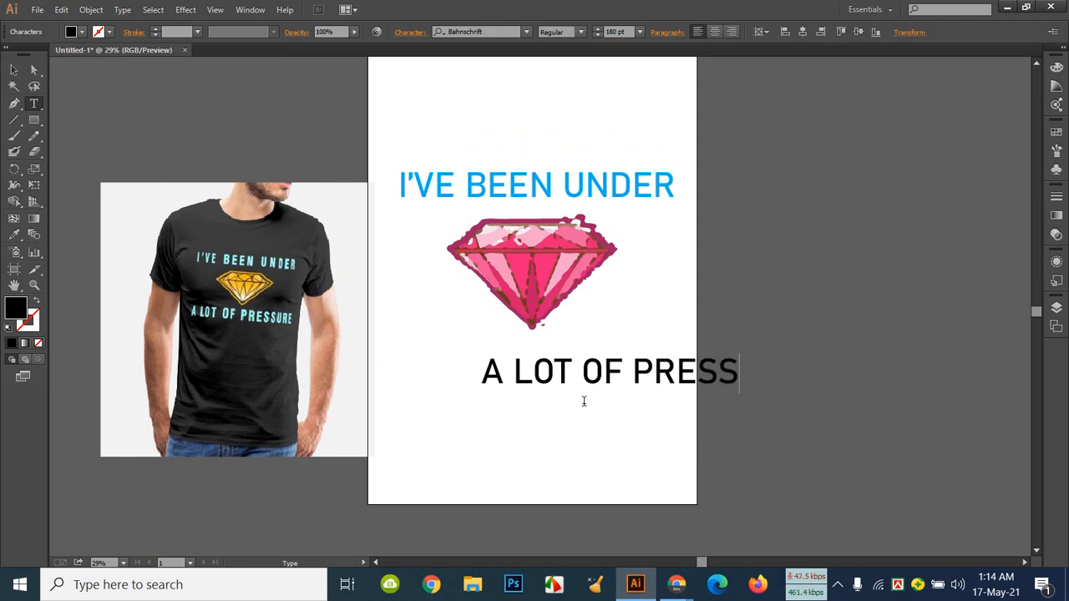
text(URE)
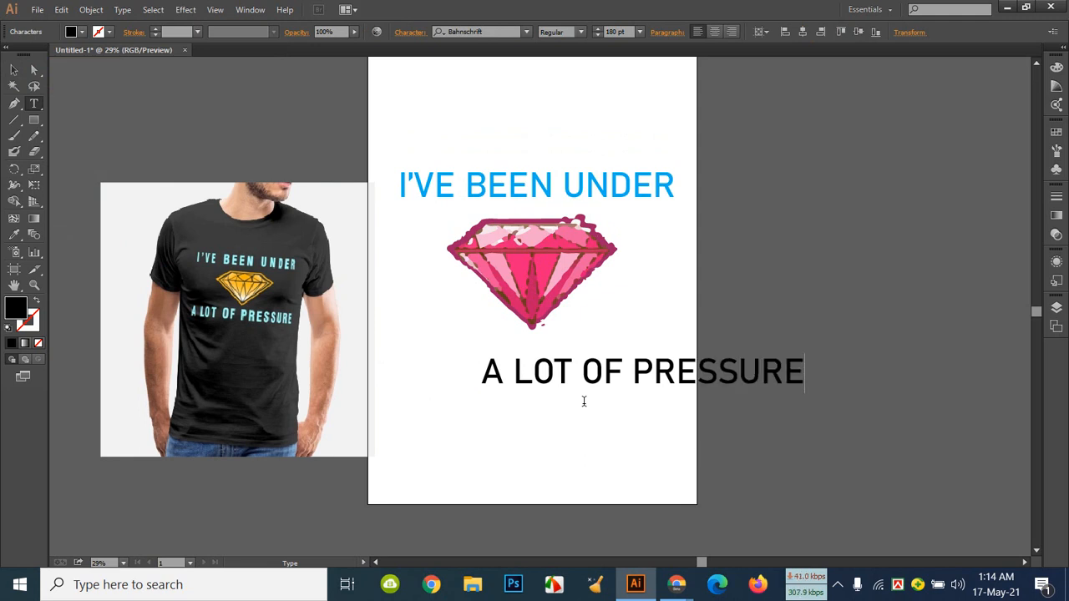
key(Escape)
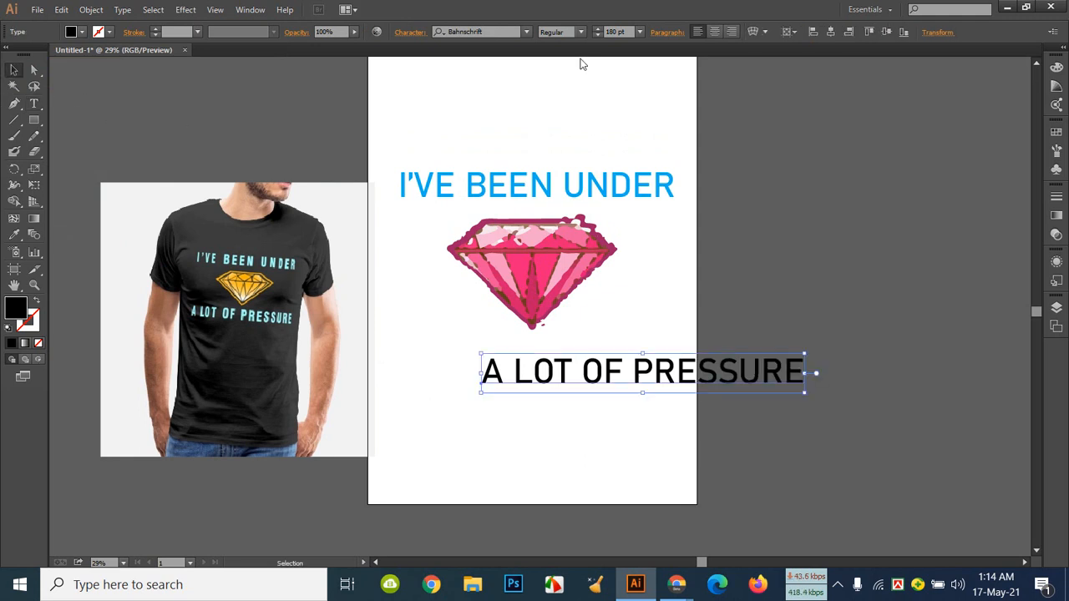
Step: Match the "A LOT OF PRESSURE" text to the upper line's blue with the Eyedropper
click(16, 235)
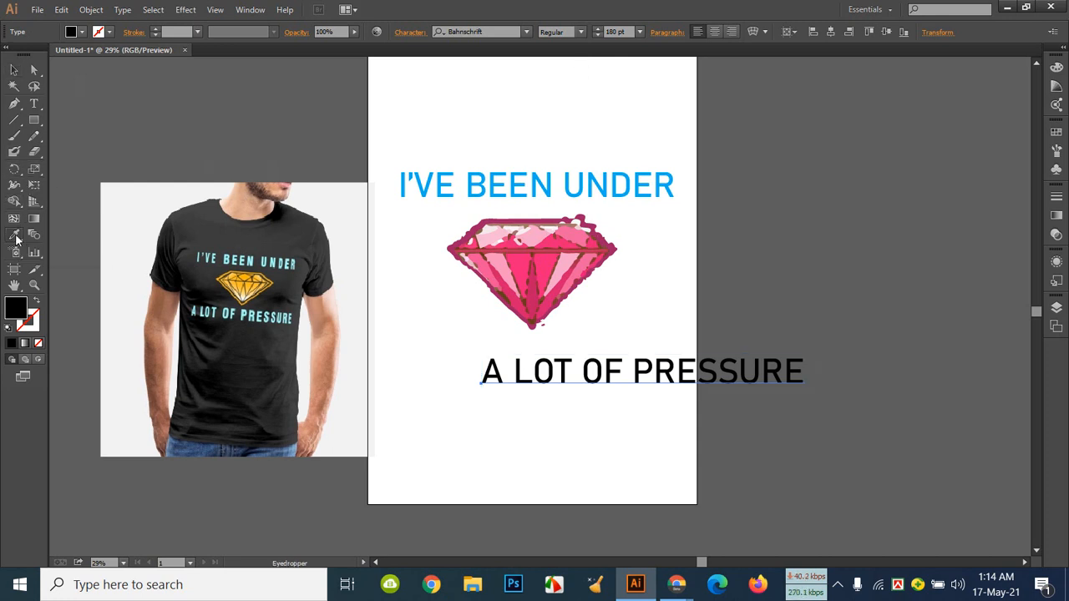
click(523, 184)
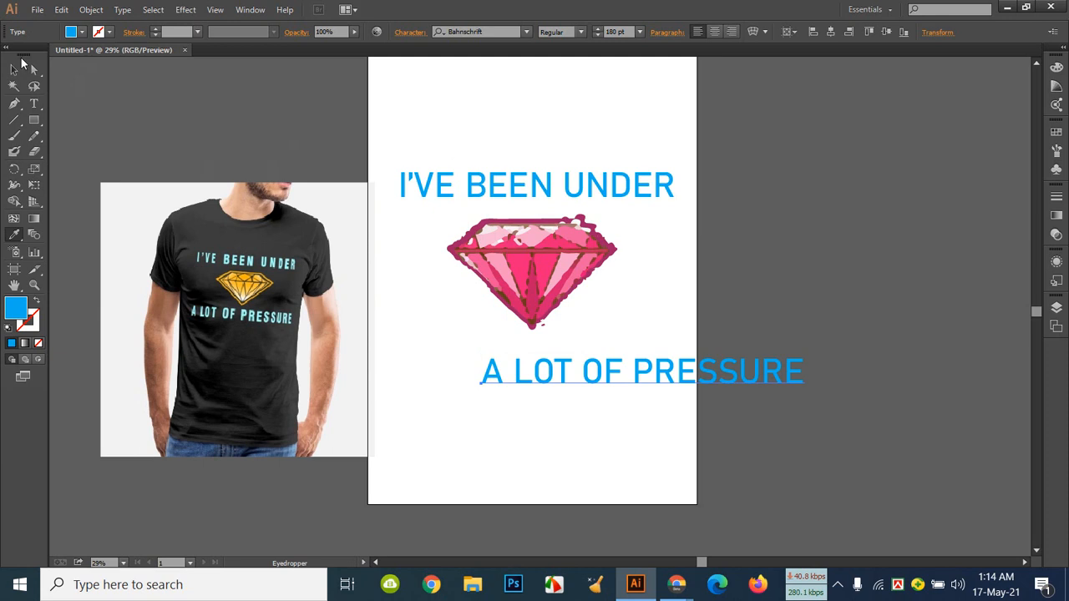
click(14, 69)
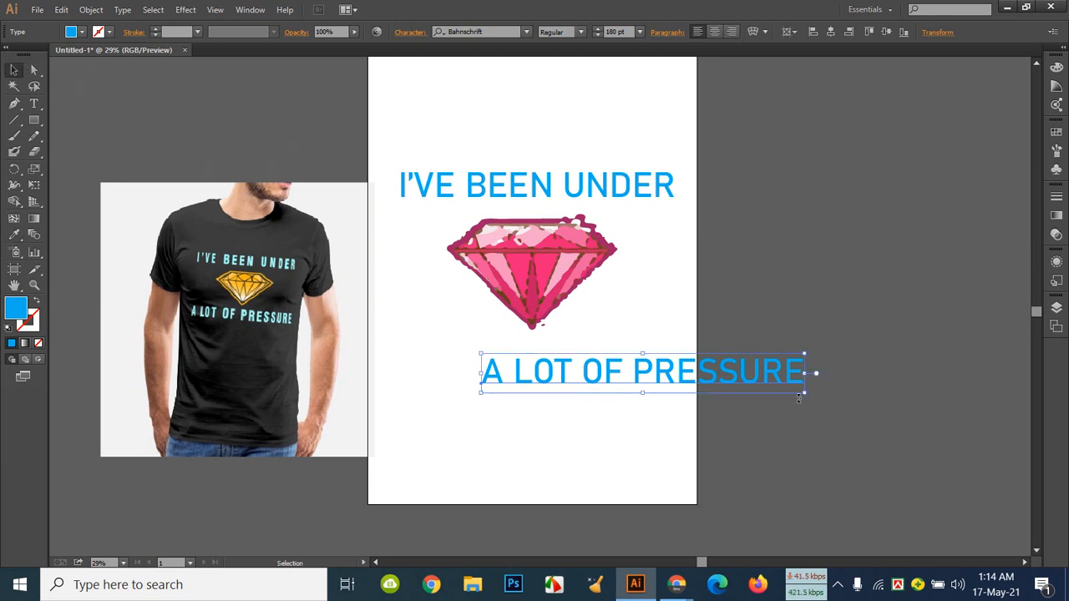
Step: Move "A LOT OF PRESSURE" directly under the diamond and narrow it to roughly the upper line's width
drag(683, 379, 591, 366)
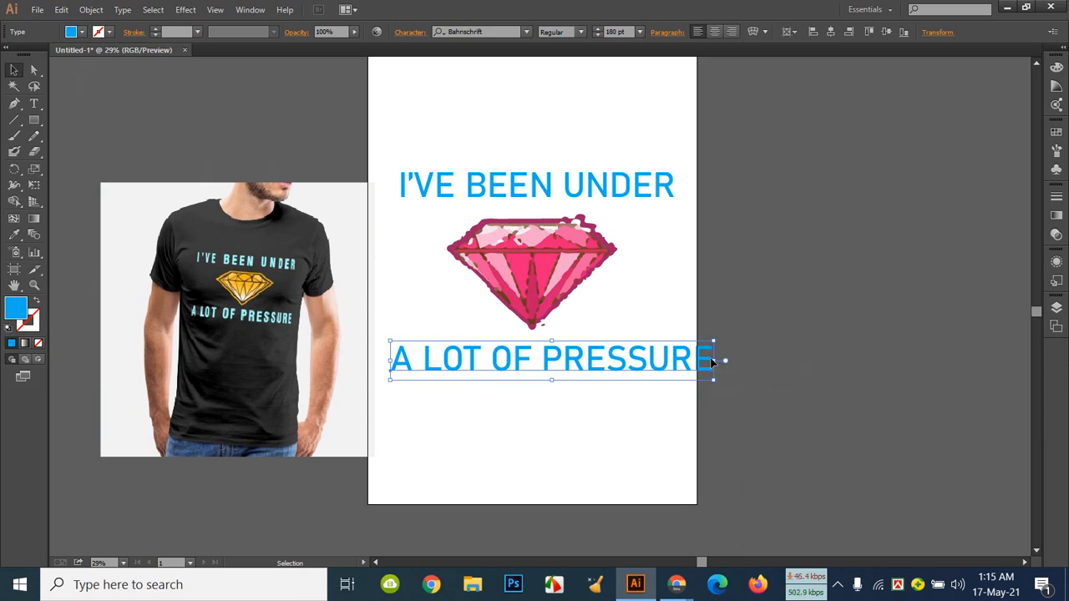
drag(713, 360, 678, 374)
click(669, 407)
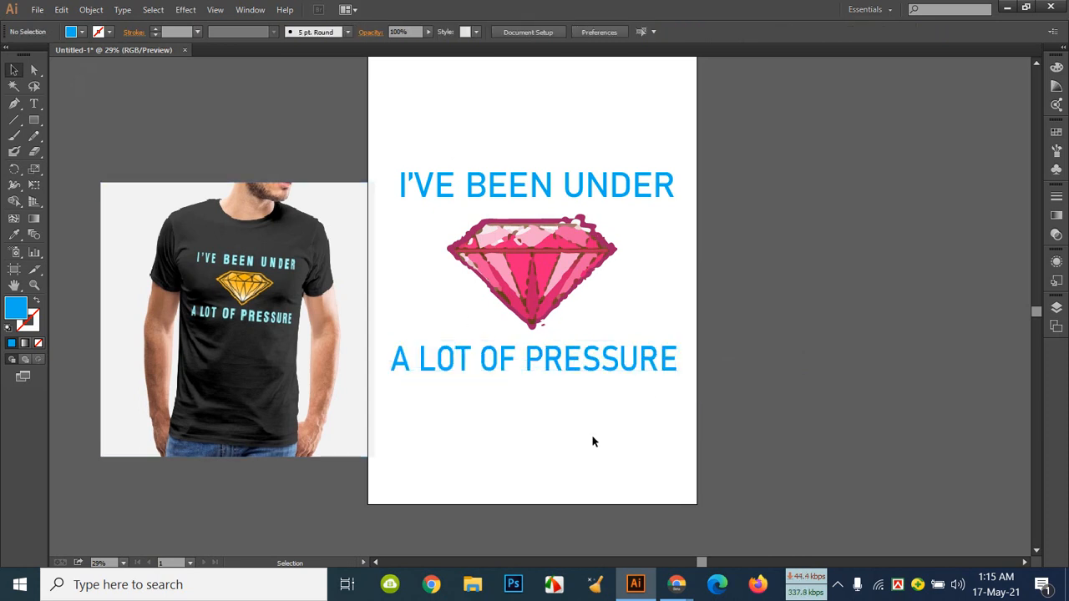
Step: Show the rulers and place vertical guides at both ends of the "I'VE BEEN UNDER" text
key(ctrl+r)
drag(56, 284, 400, 289)
drag(55, 299, 673, 283)
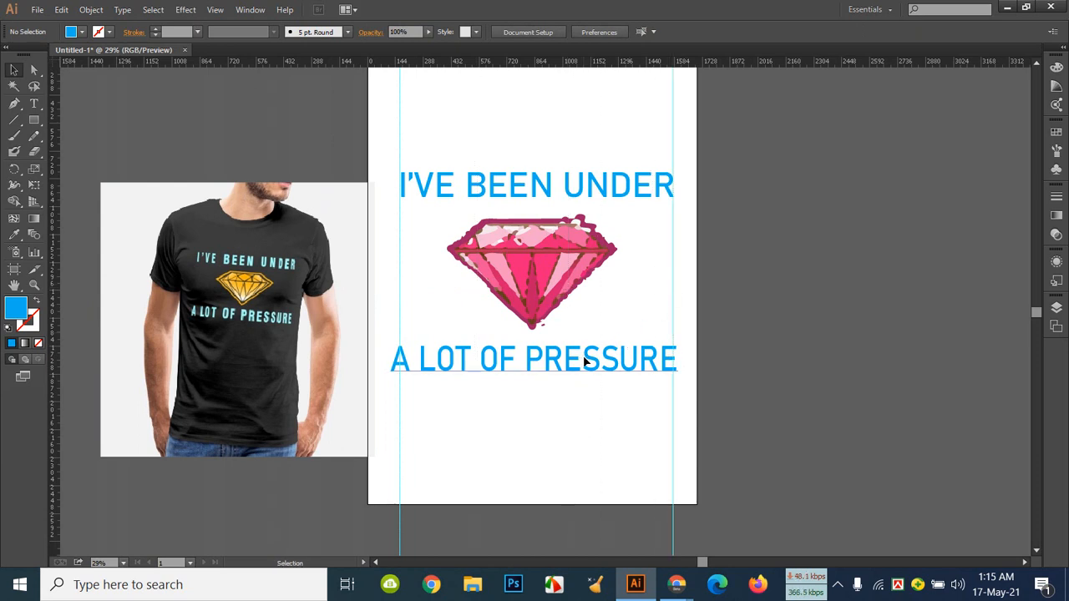
Step: Narrow "A LOT OF PRESSURE" to fit between the two vertical guides and centre it horizontally on the artboard
click(587, 362)
mouse_move(678, 362)
mouse_down()
mouse_move(693, 365)
mouse_move(673, 362)
mouse_up()
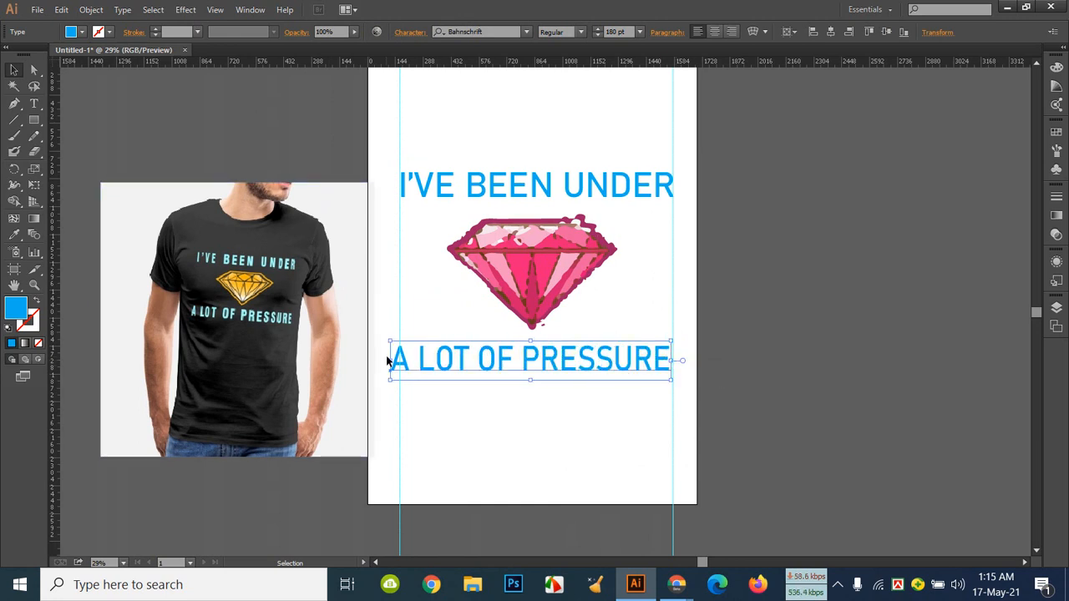
drag(391, 360, 400, 364)
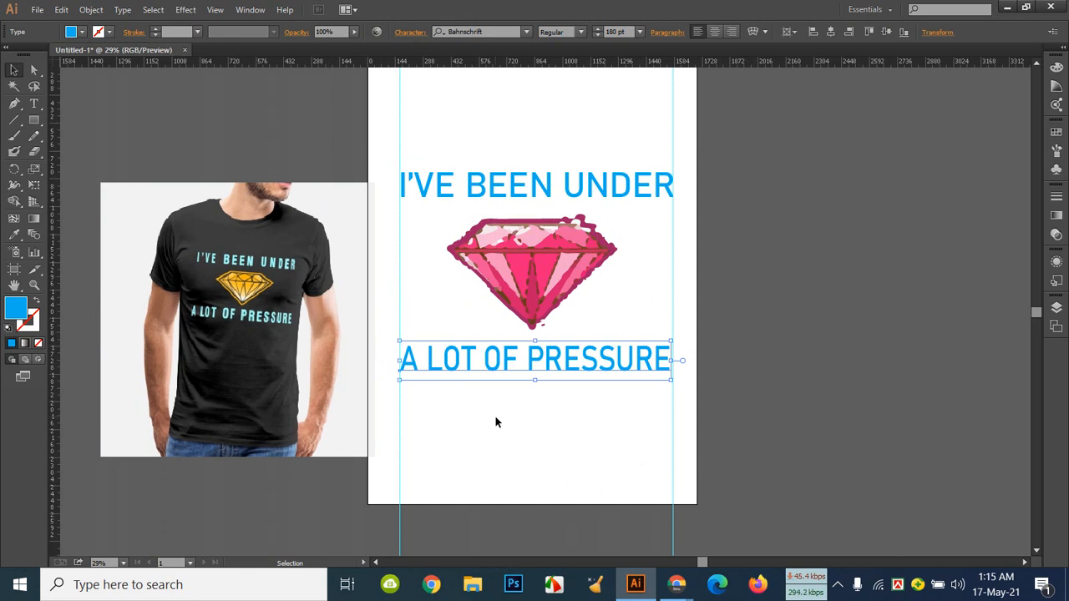
click(833, 31)
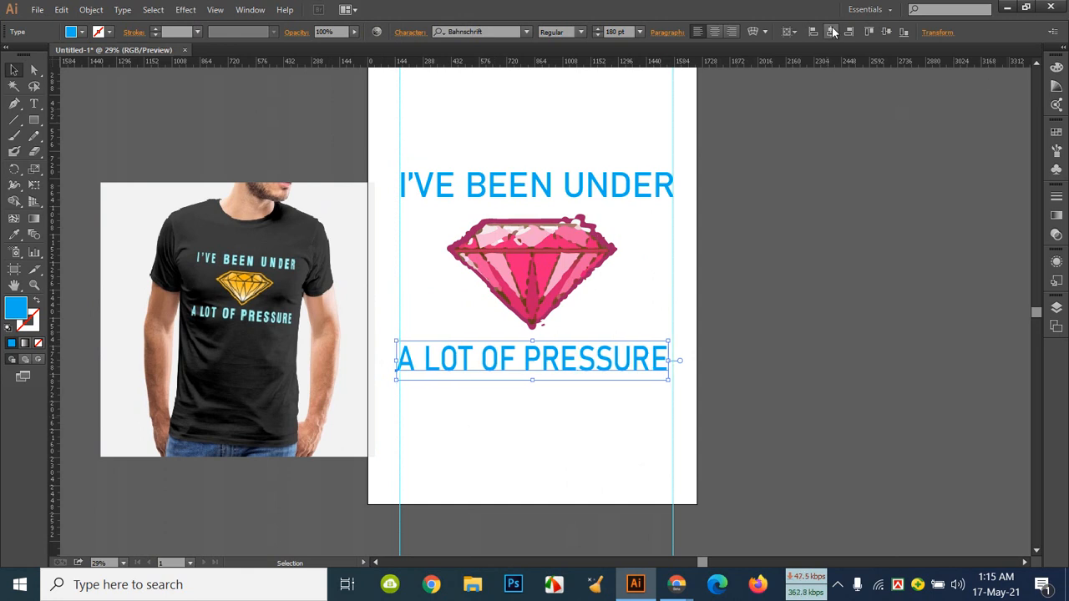
Step: Nudge "A LOT OF PRESSURE" right in small increments until it sits evenly between the two vertical guides, then deselect it
key(Right)
key(Right)
key(Right)
key(Right)
key(Right)
key(Right)
key(Right)
key(Right)
key(Right)
key(Right)
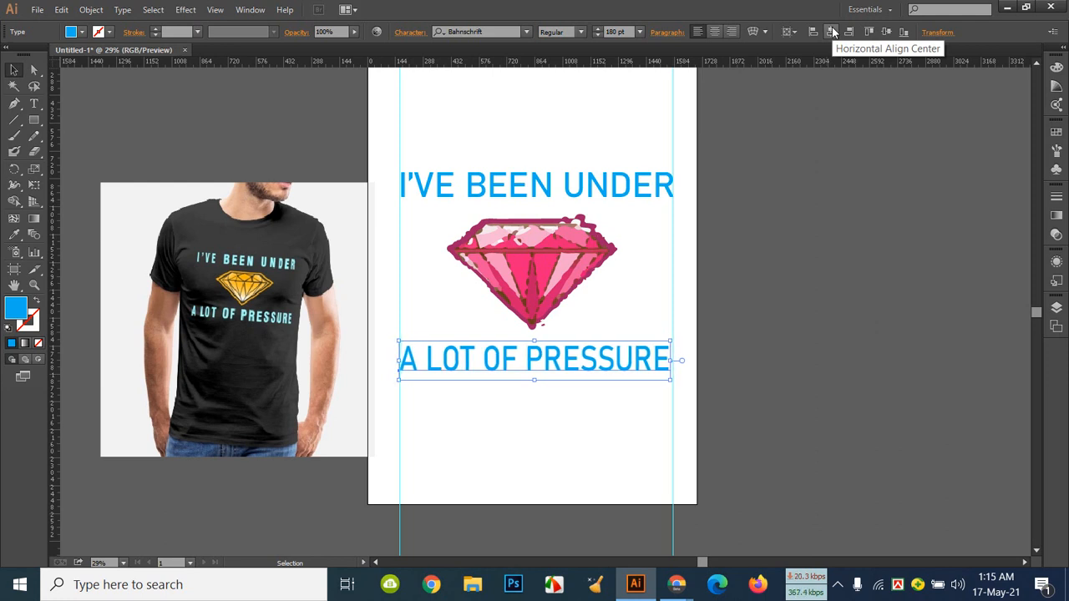
key(Right)
key(Right)
key(Right)
click(874, 294)
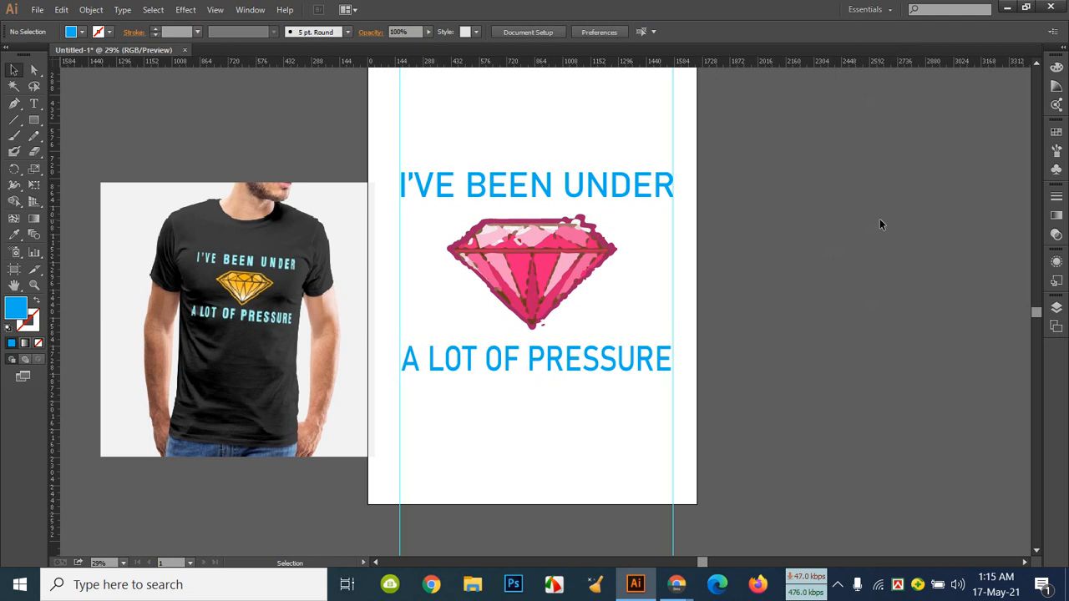
Step: Delete the black T-shirt reference photo beside the artboard
click(261, 302)
key(Delete)
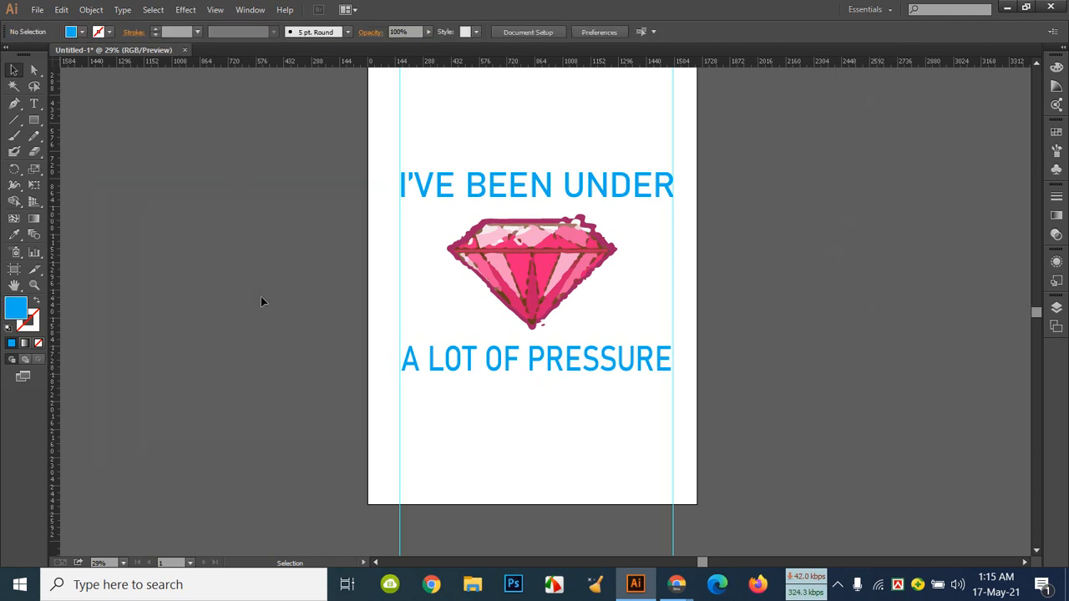
Step: Save the design to the Desktop as the Adobe Illustrator file "DIMOND T SHIRT", using Illustrator CC (17.0) options
key(ctrl+s)
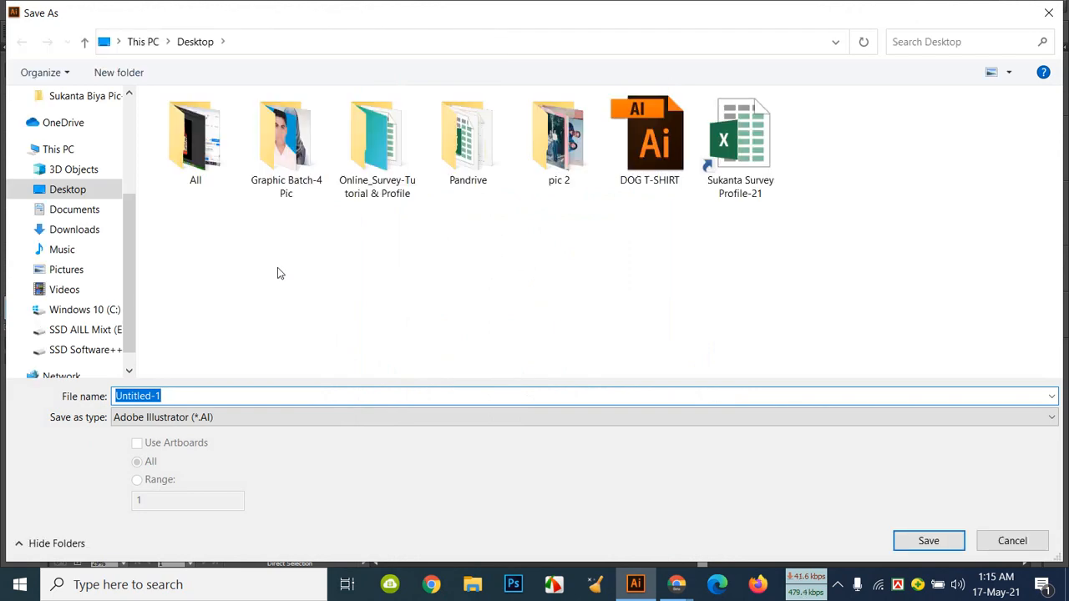
text(dl)
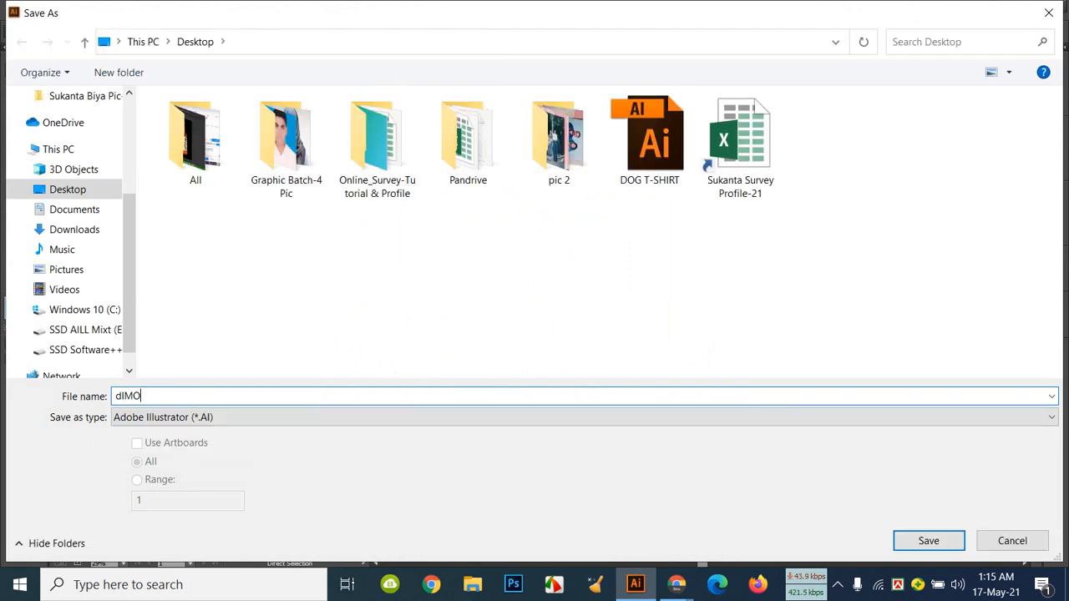
text(MOND)
key(BackSpace)
key(BackSpace)
key(BackSpace)
key(BackSpace)
key(BackSpace)
key(BackSpace)
text(DIMOND T SHIRT)
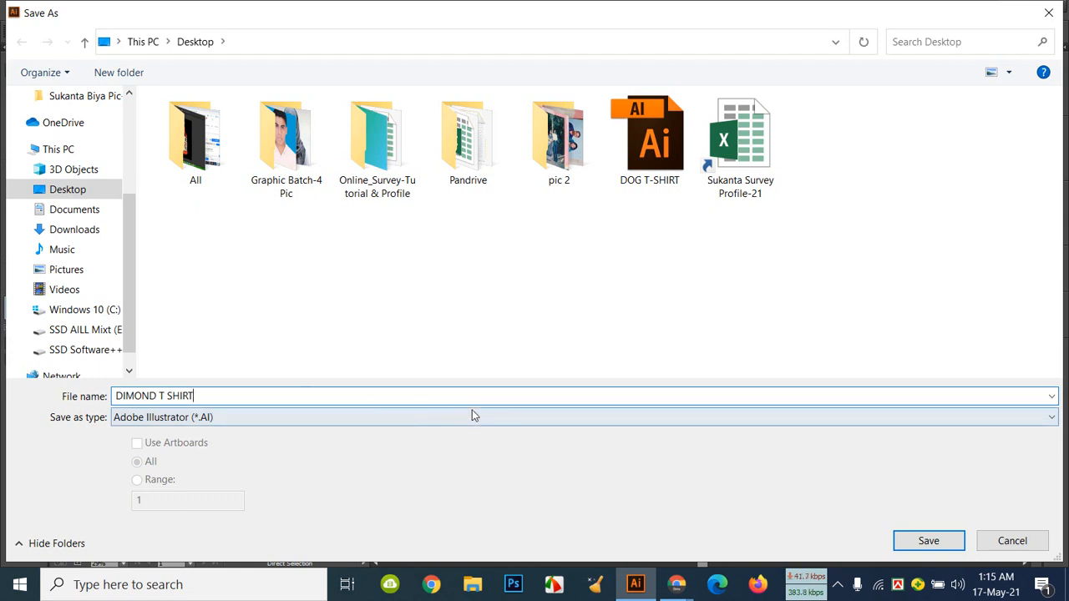
click(928, 542)
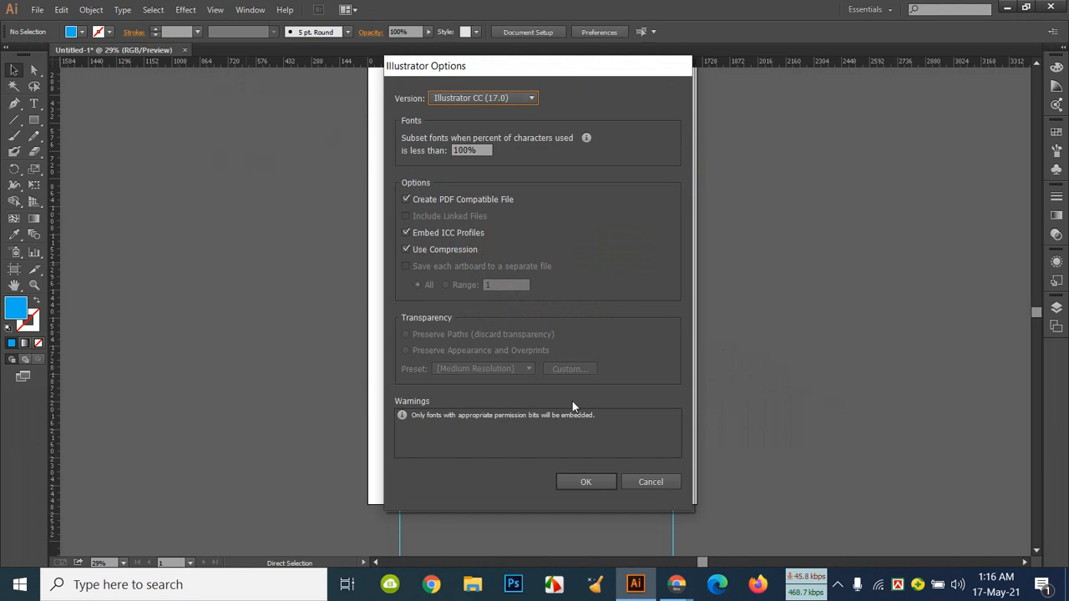
click(585, 482)
Step: Export the artboard to the Desktop as the PNG "DIMOND T SHIRT" at High (300 ppi) with a transparent background
click(38, 9)
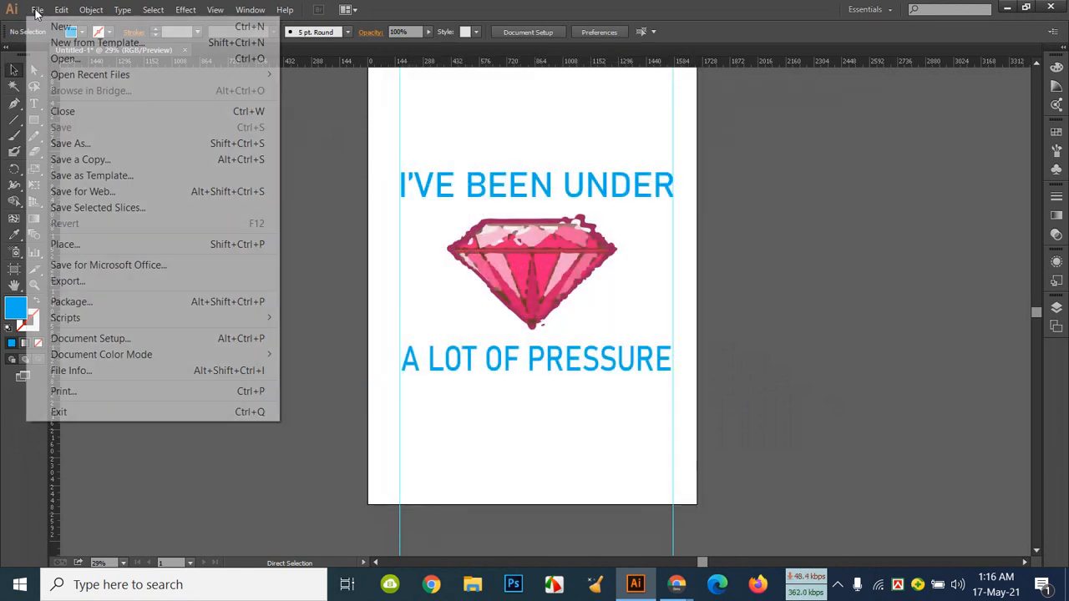
click(121, 280)
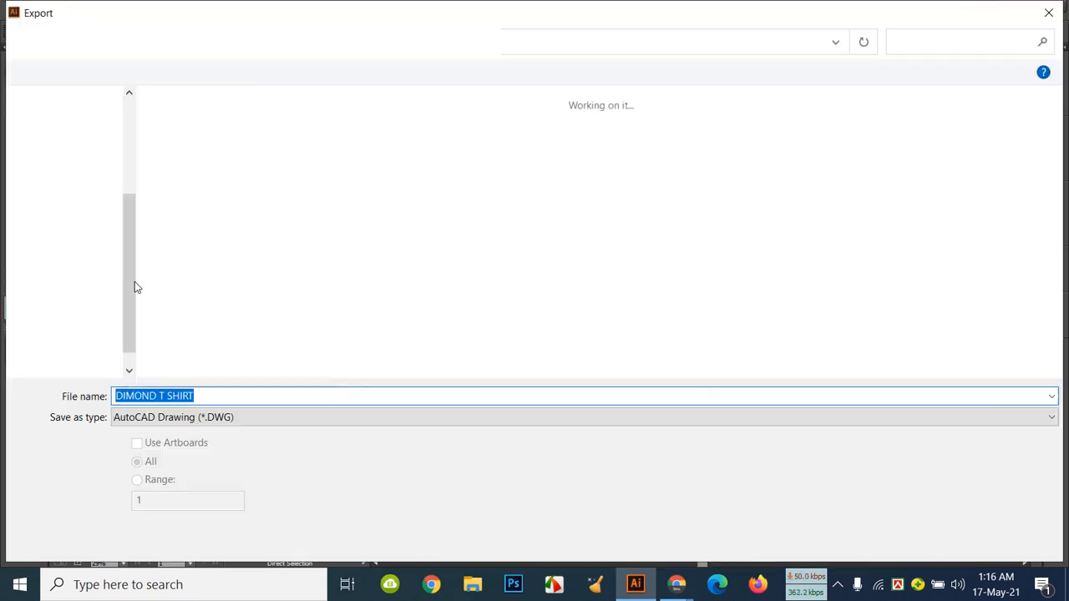
click(176, 417)
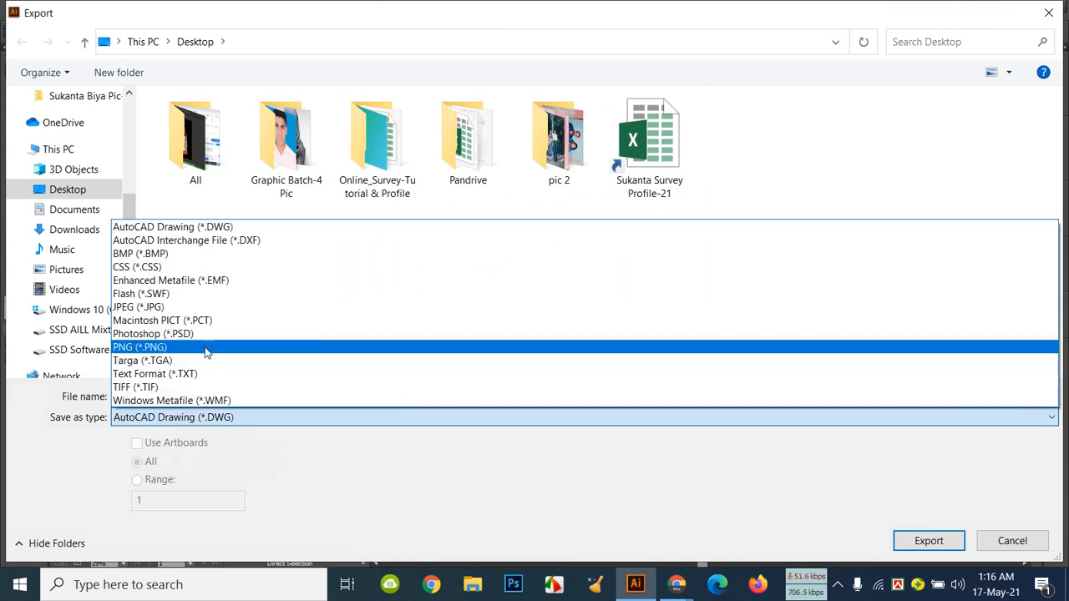
click(207, 348)
click(137, 443)
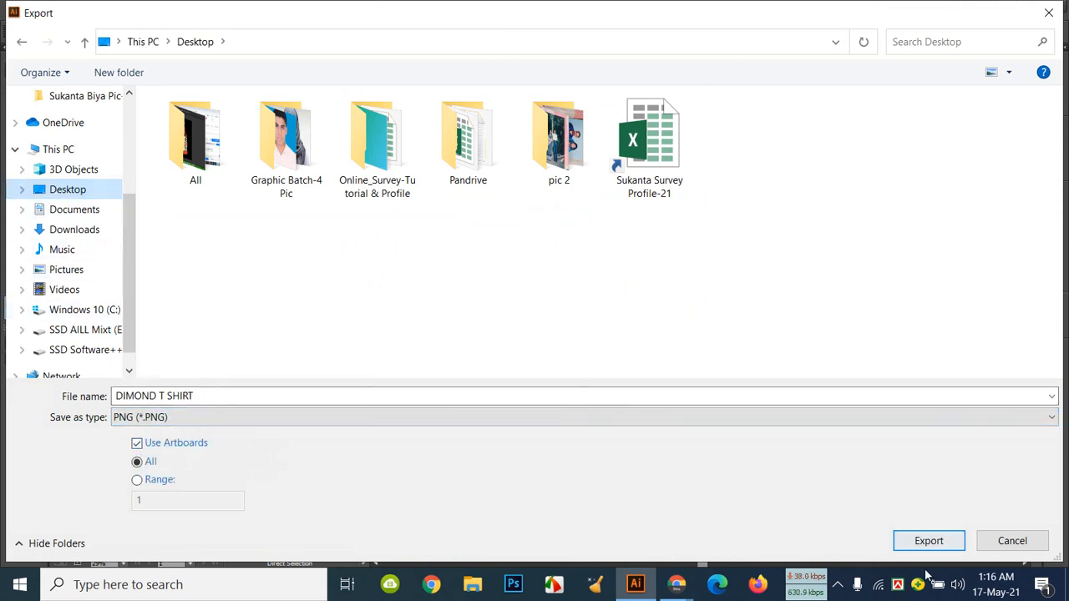
click(931, 541)
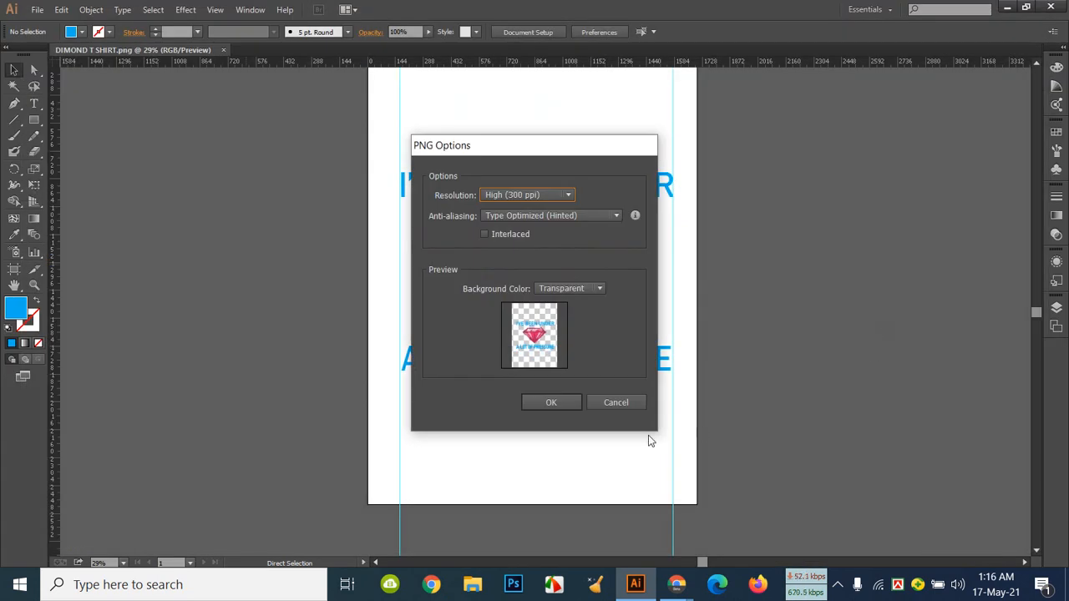
click(553, 404)
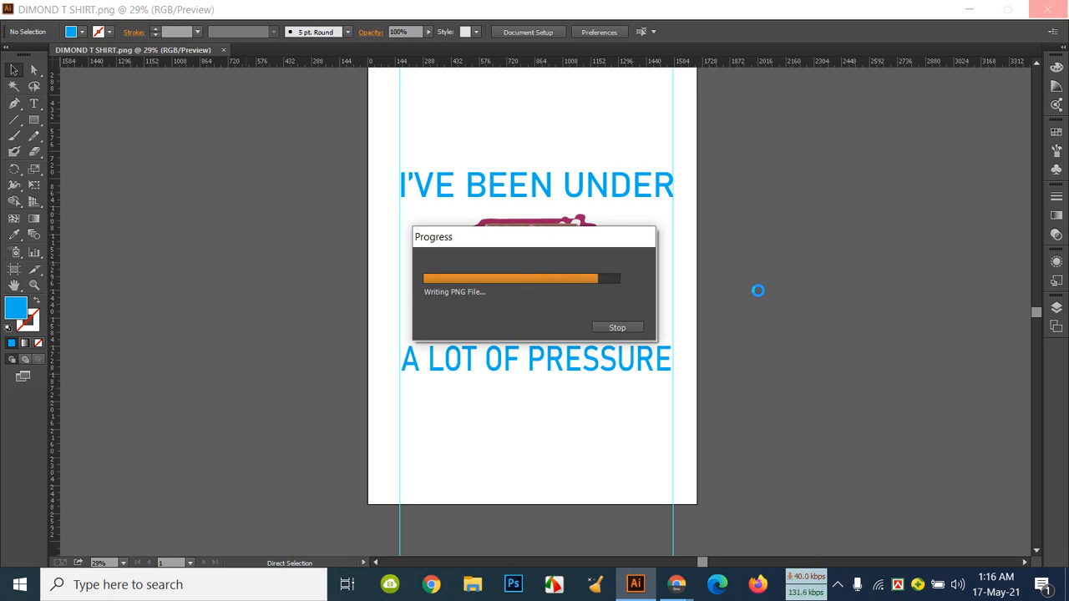
Step: Switch to Chrome and check the viewer insights and comments on the Facebook Live dashboard
mouse_move(676, 584)
click(632, 512)
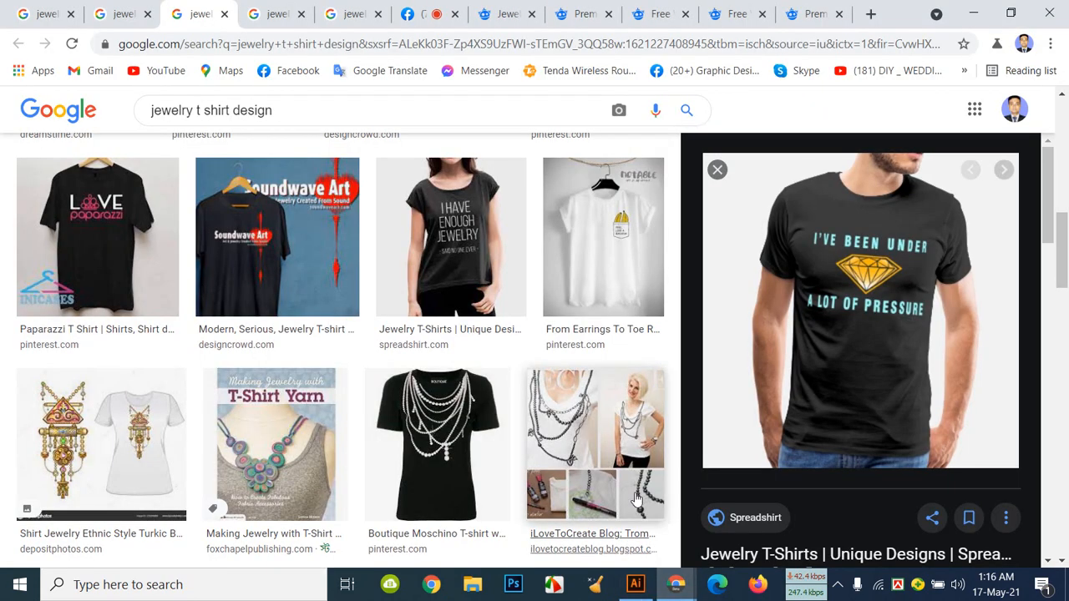
click(420, 16)
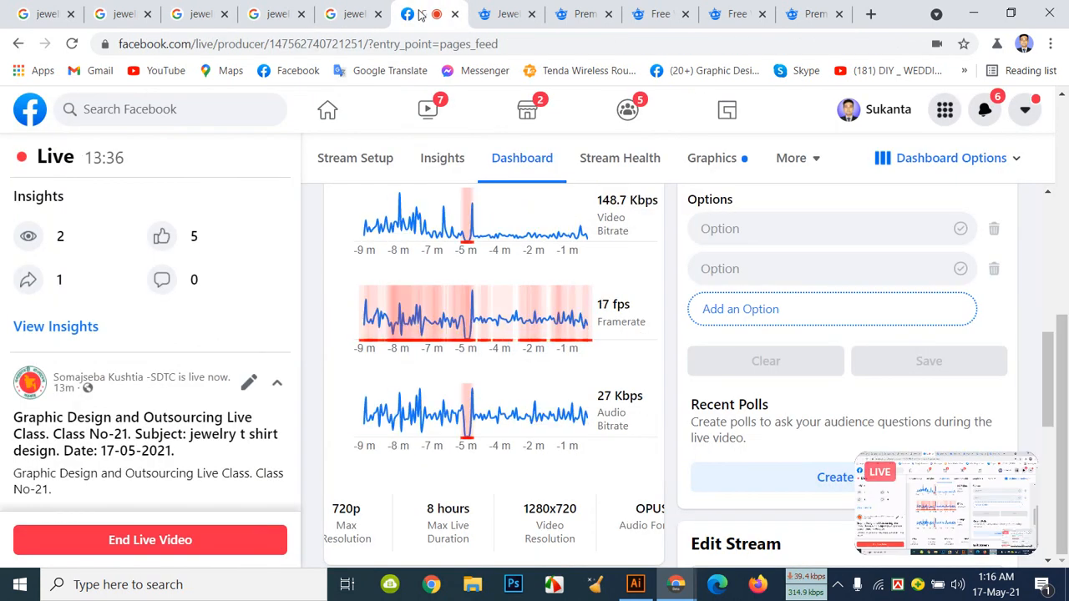
scroll(229, 256, down, 3)
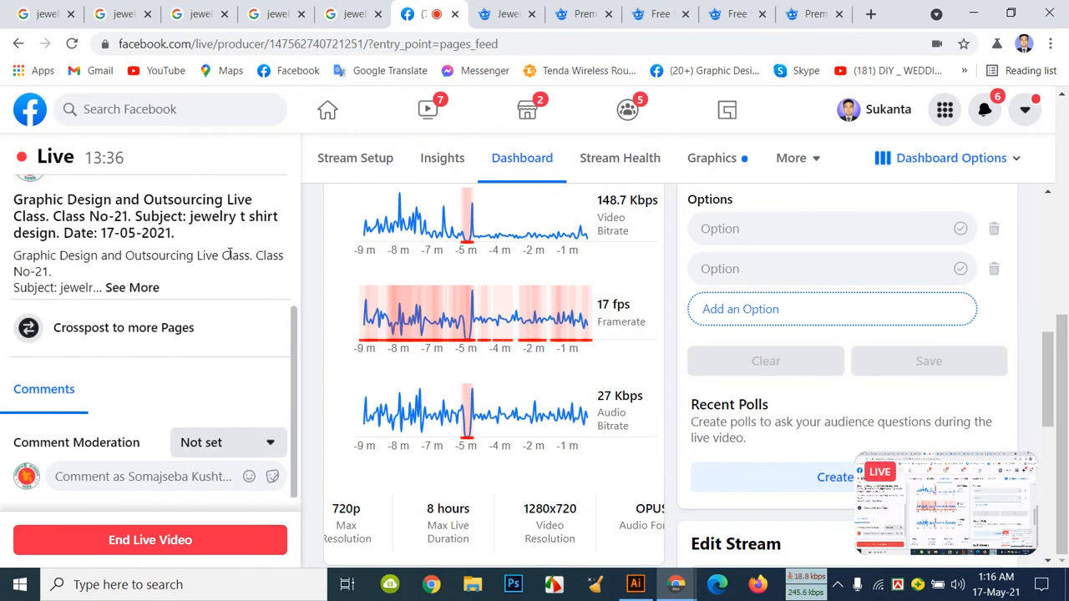
scroll(229, 256, up, 2)
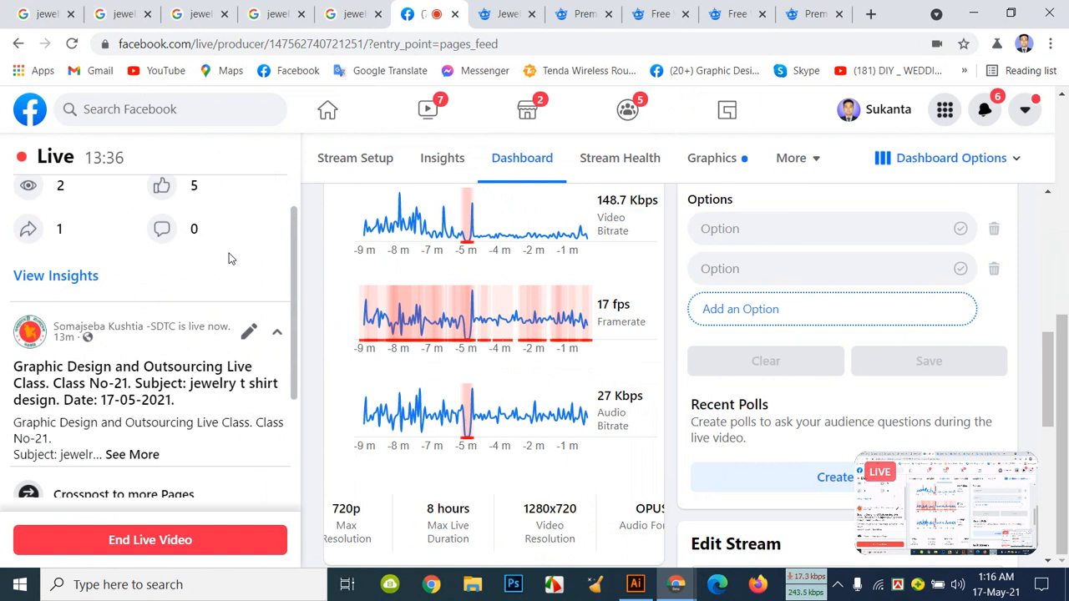
scroll(230, 259, up, 1)
scroll(230, 257, down, 3)
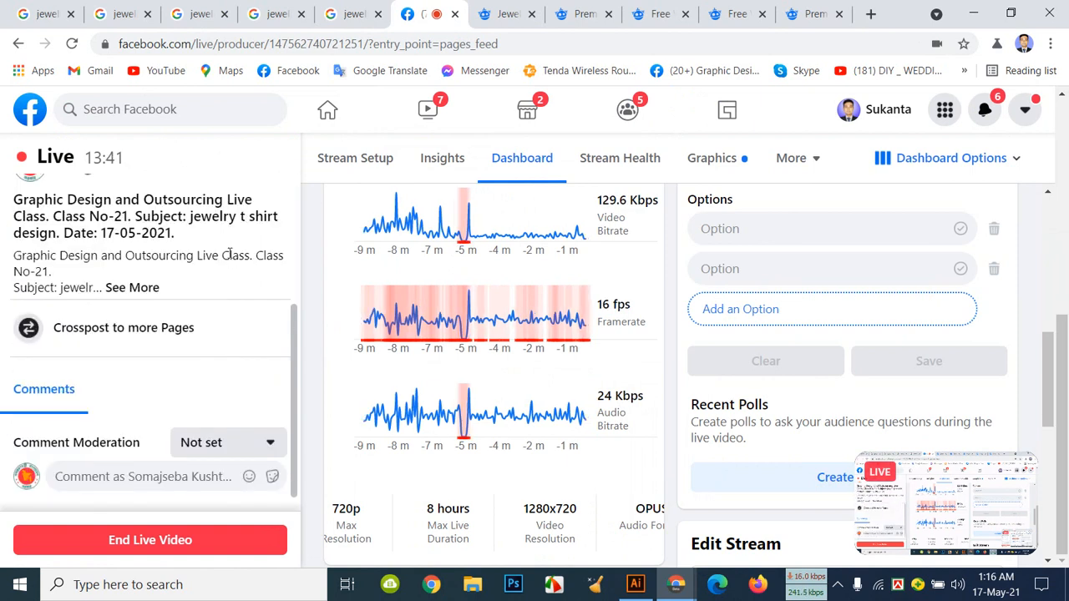
Step: Search Freepik for "black t shirt mockup" using the suggested search phrase
click(823, 14)
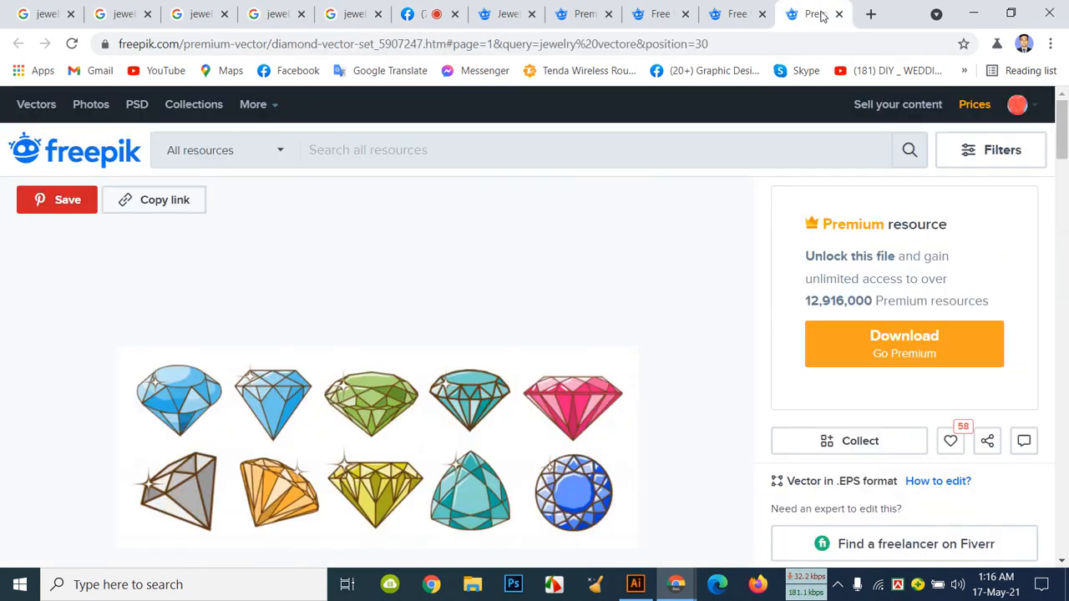
click(871, 14)
click(725, 17)
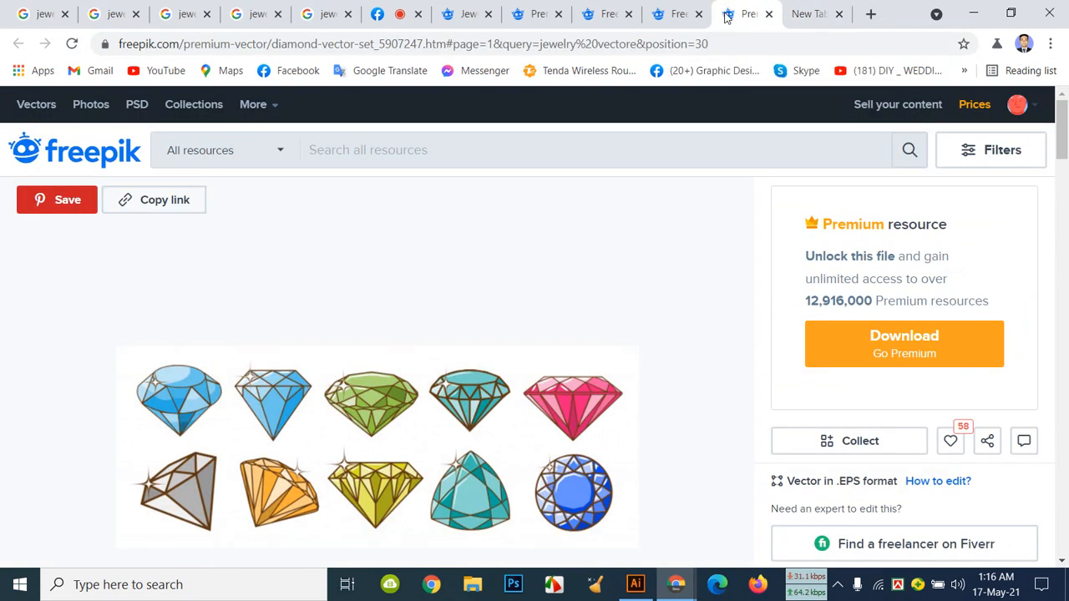
click(409, 163)
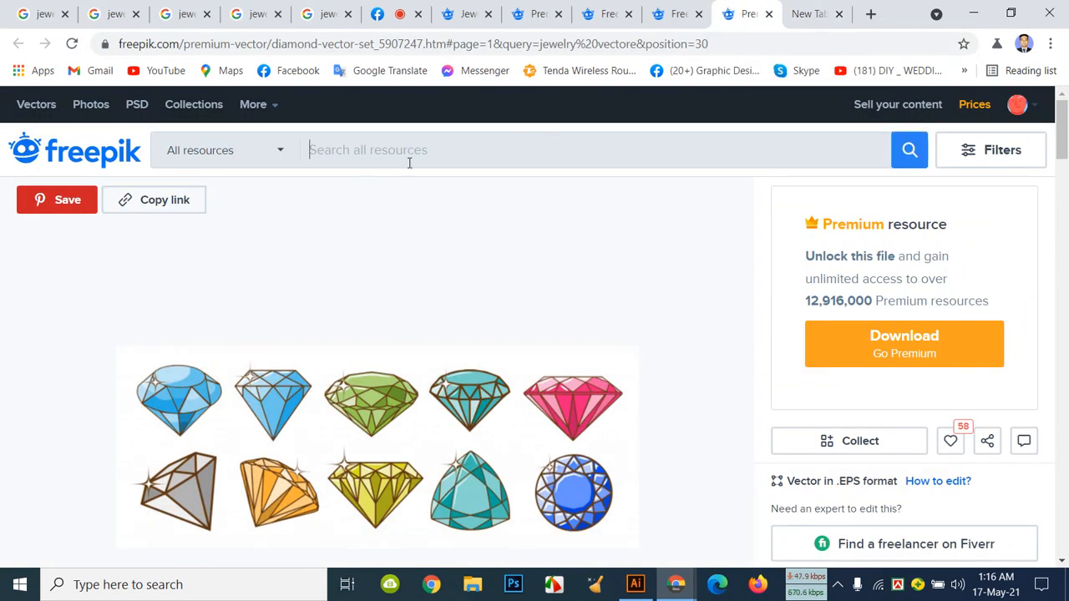
text(B)
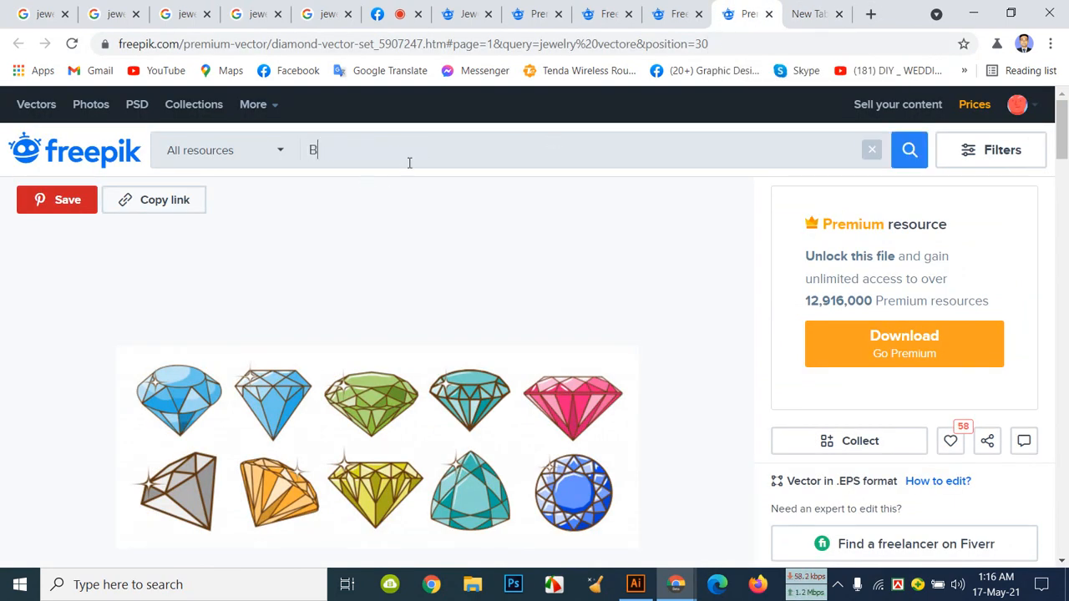
text(LACE)
key(BackSpace)
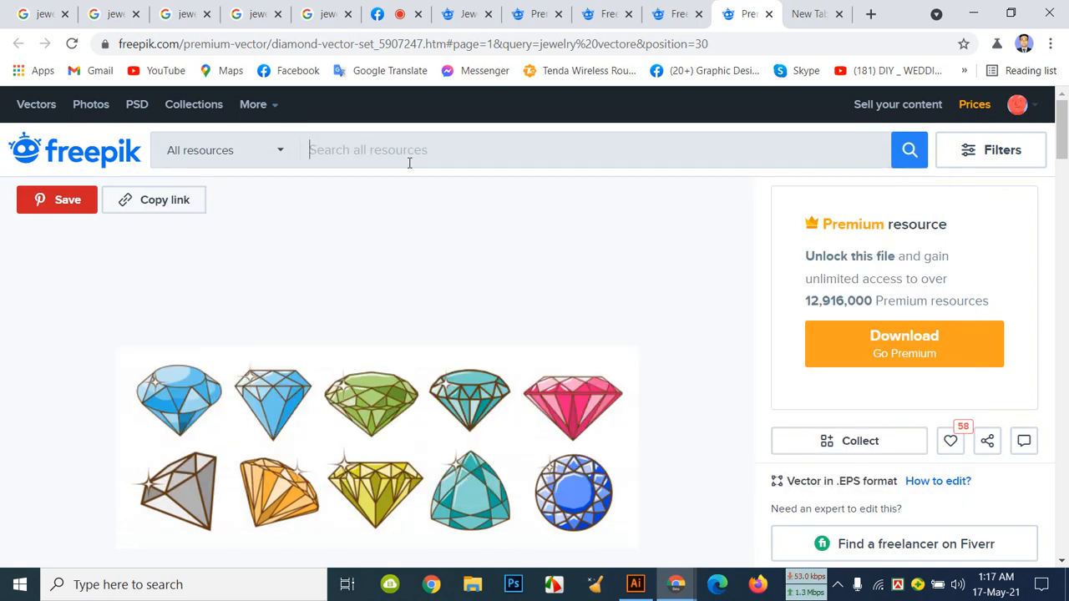
text(T SH)
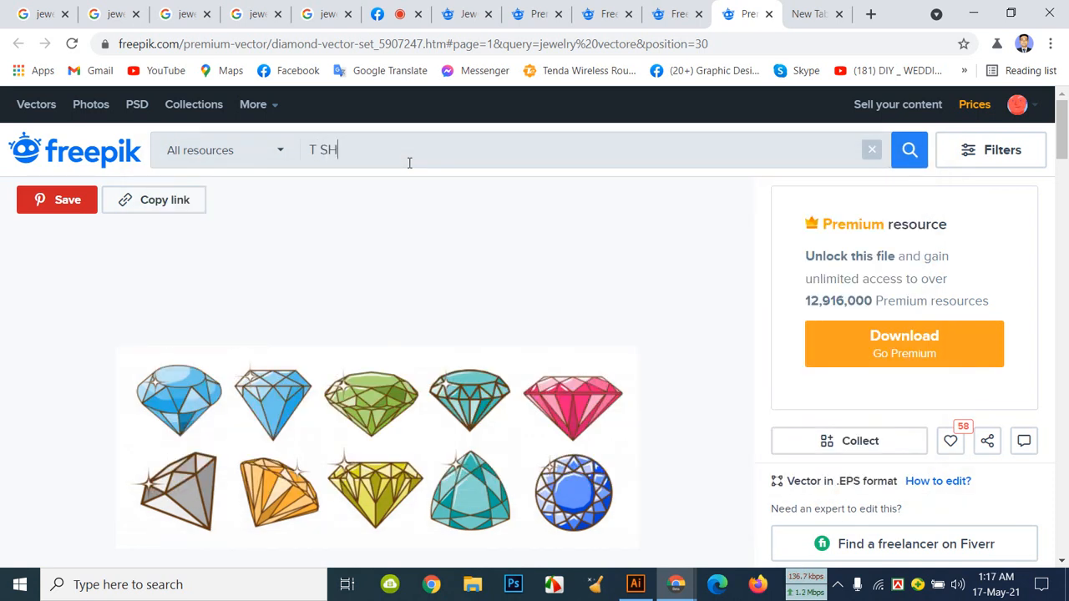
text(IRT M)
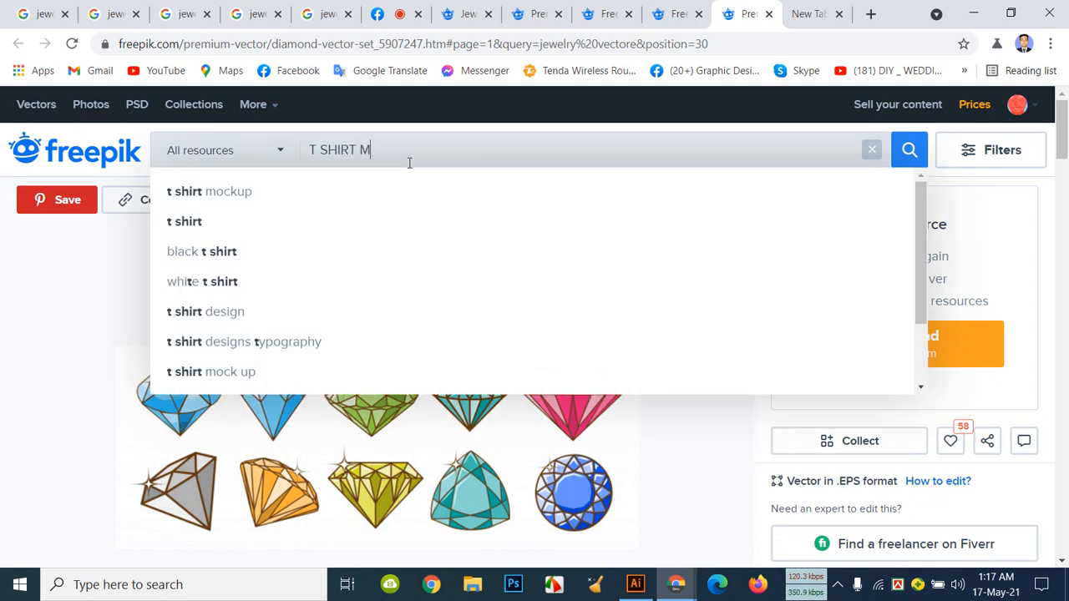
text(OCK)
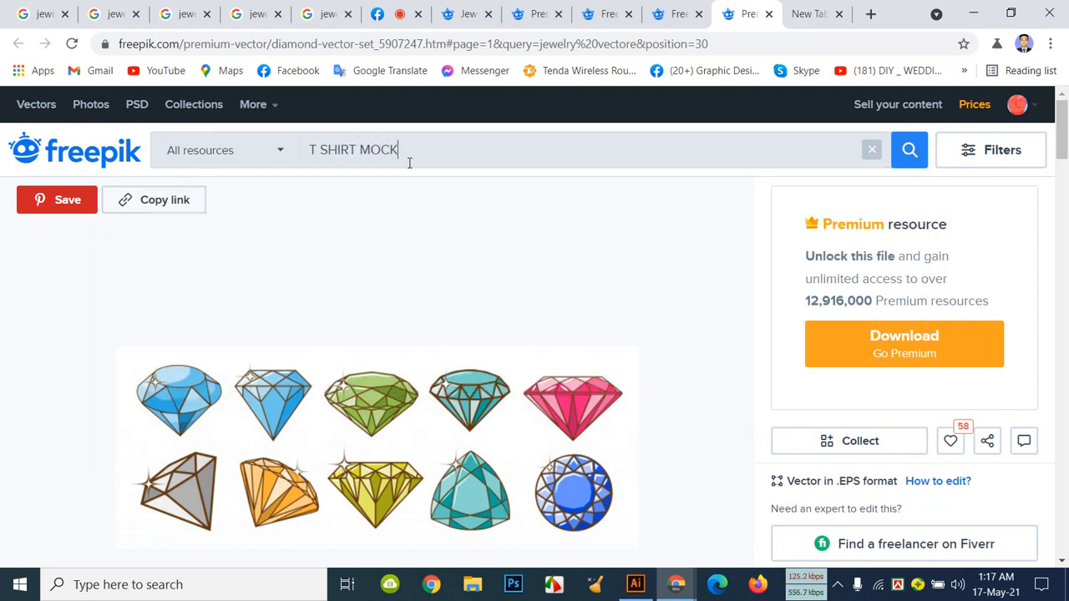
key(BackSpace)
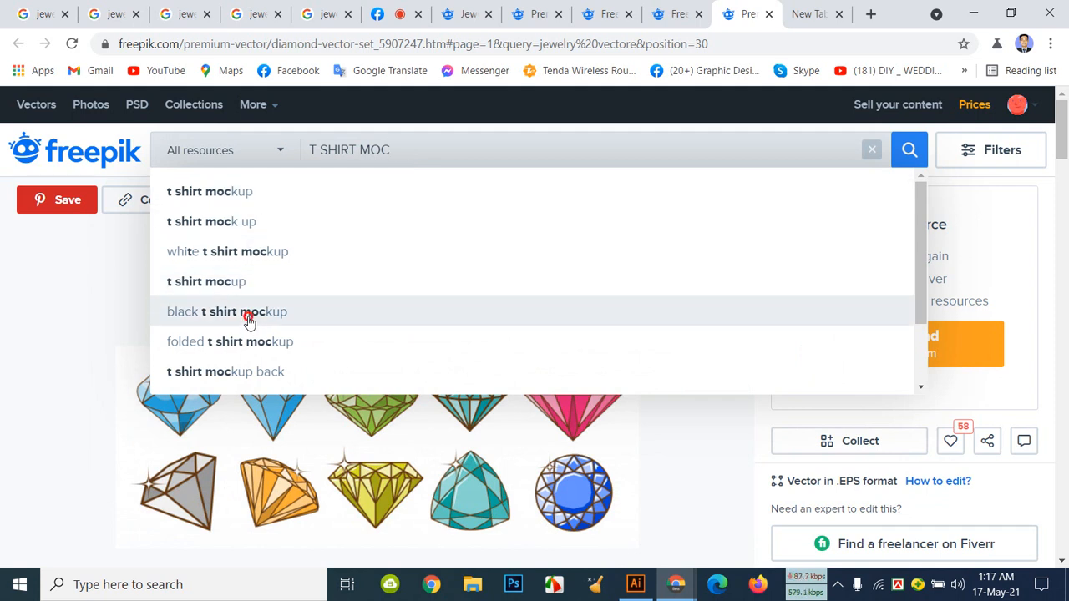
click(296, 309)
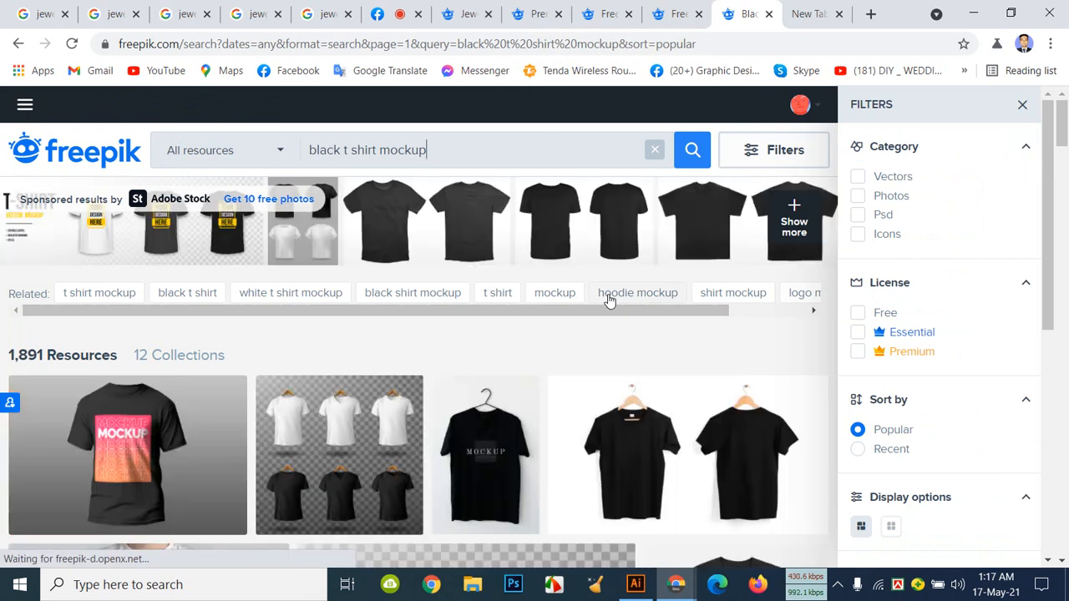
Step: Open the first result, the black T-shirt mockup with the pink and orange print, in a new browser tab
scroll(610, 301, down, 1)
scroll(609, 301, down, 1)
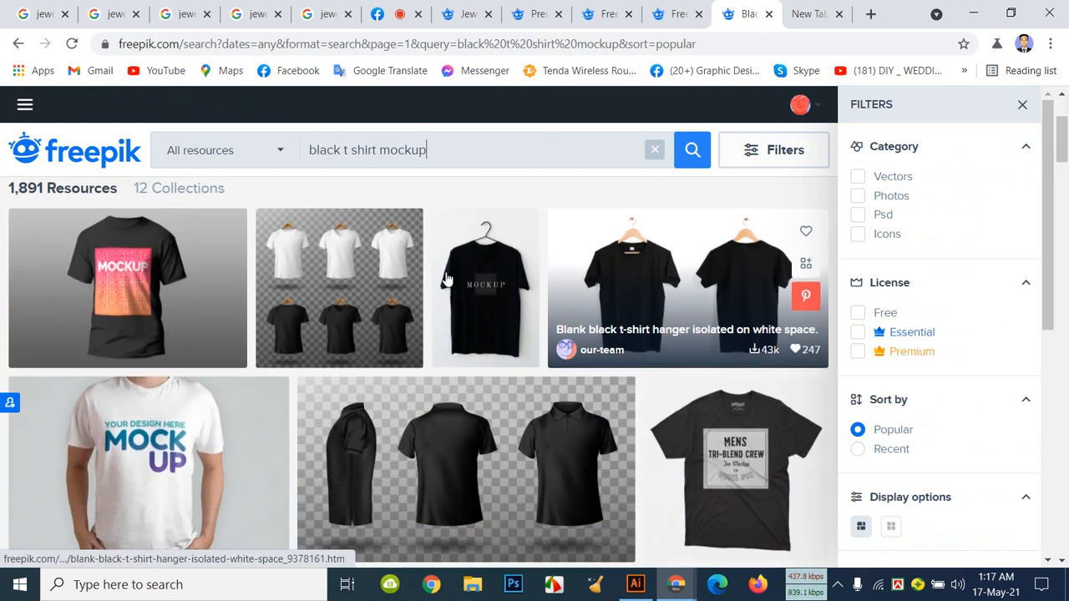
right_click(151, 264)
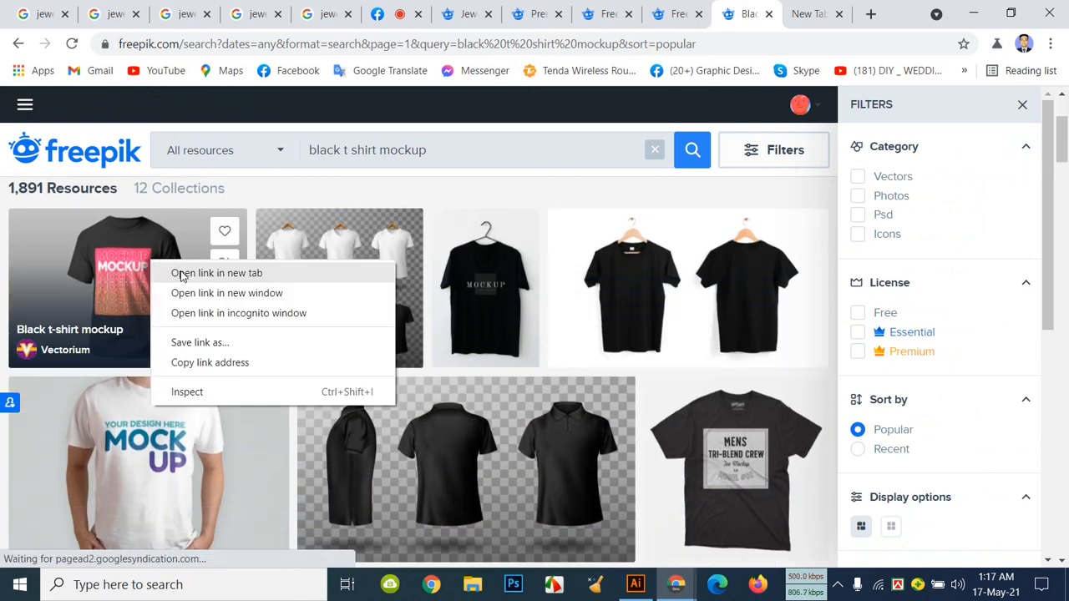
click(179, 273)
click(754, 15)
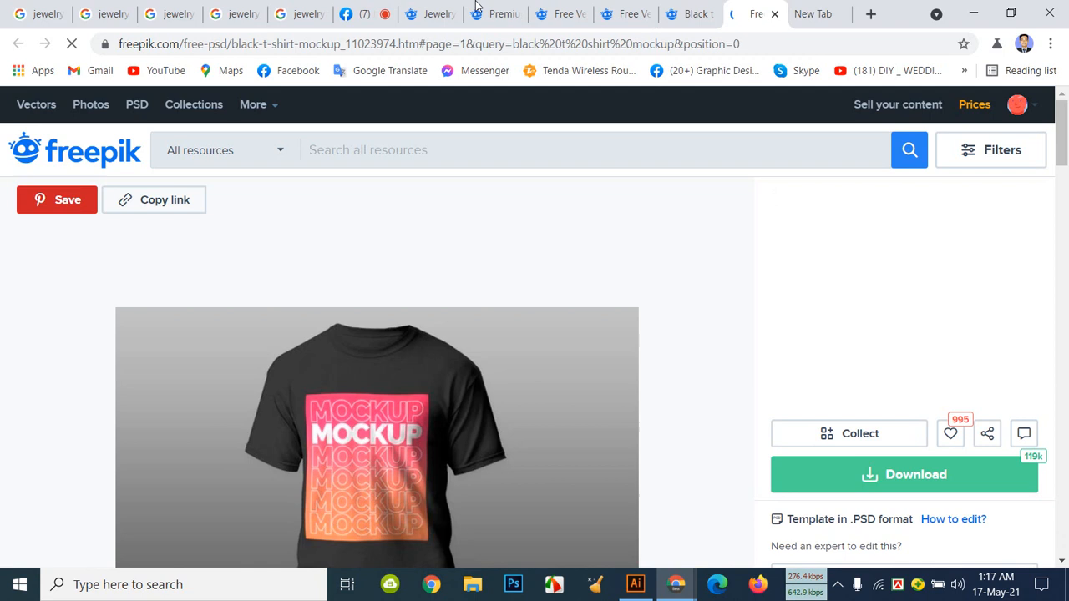
Step: Download the black T-shirt mockup PSD template with the free, attribution-required option and dismiss the attribution notice
scroll(576, 418, down, 1)
scroll(651, 384, down, 2)
scroll(836, 334, up, 1)
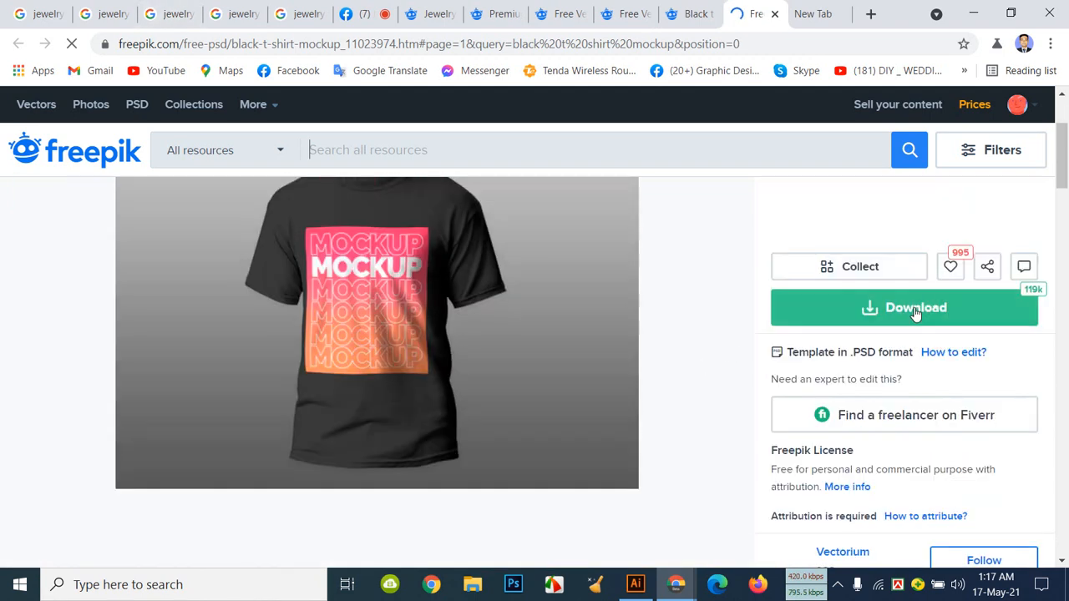
click(918, 308)
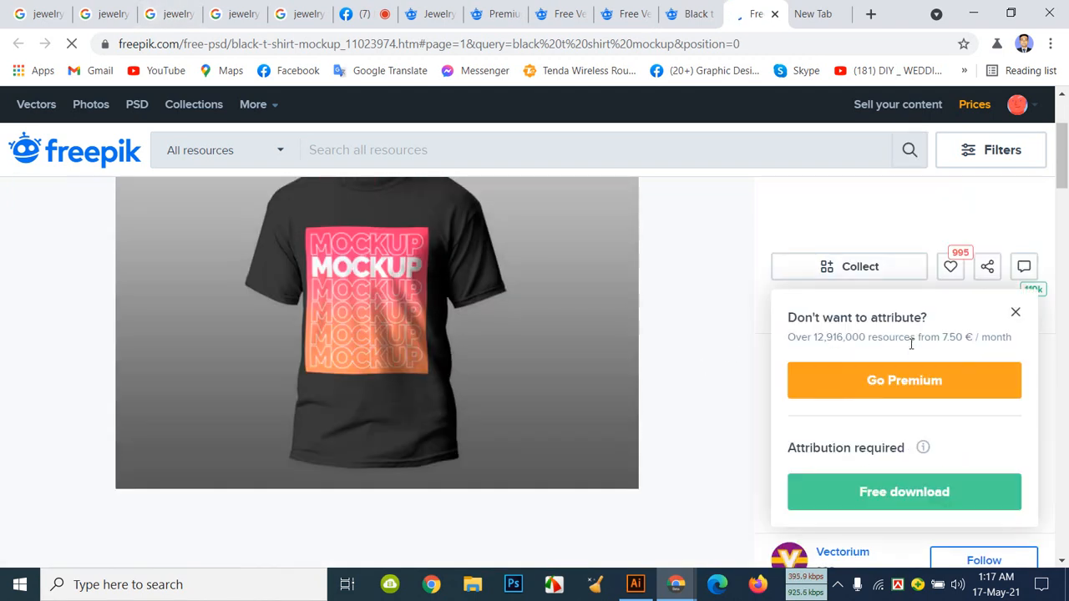
click(936, 495)
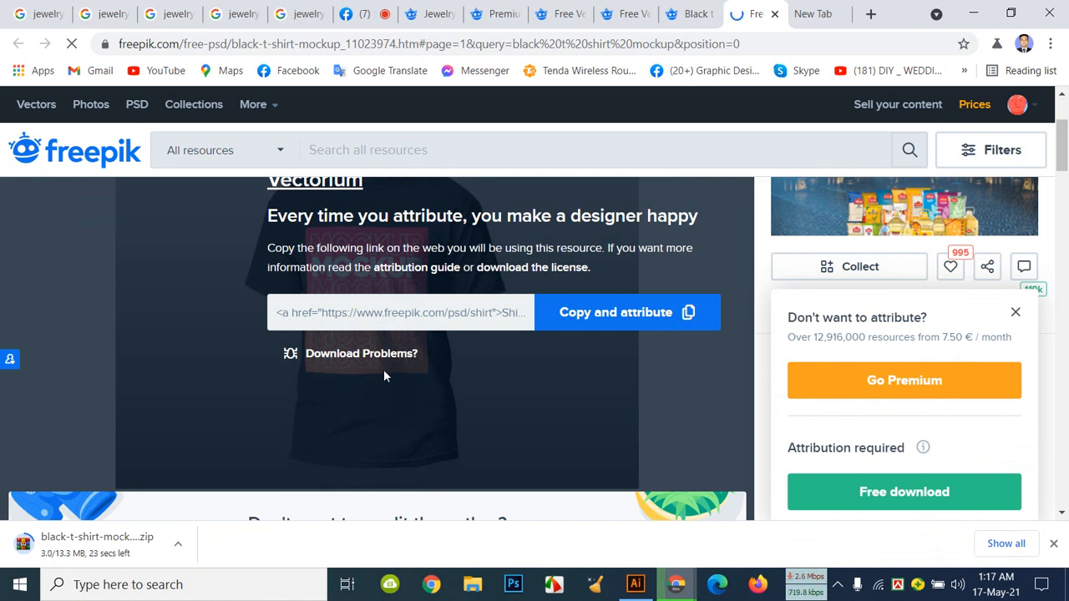
scroll(578, 268, up, 2)
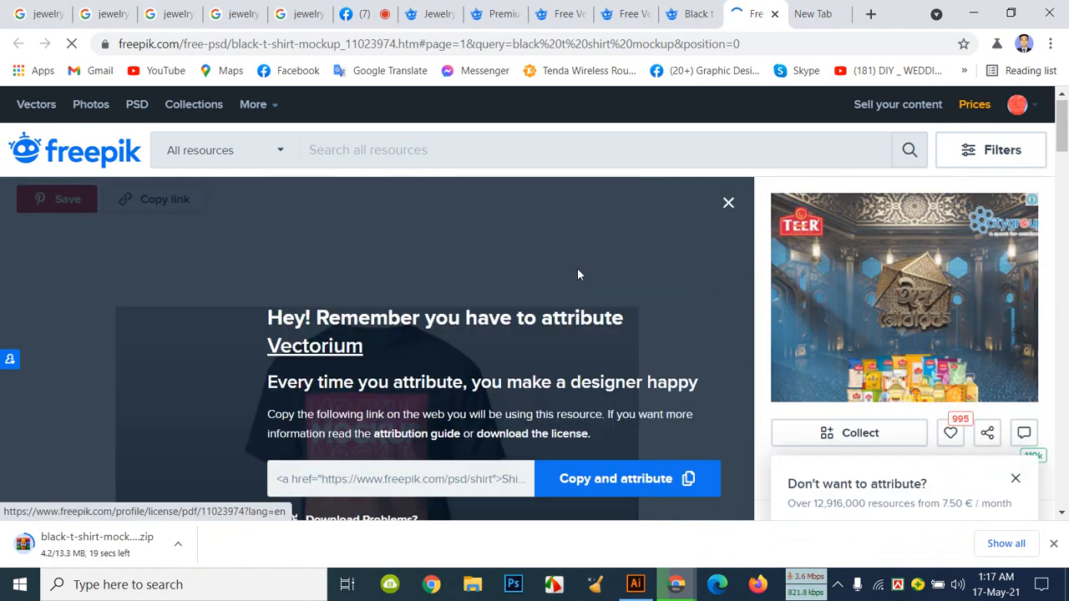
click(728, 203)
scroll(550, 284, down, 2)
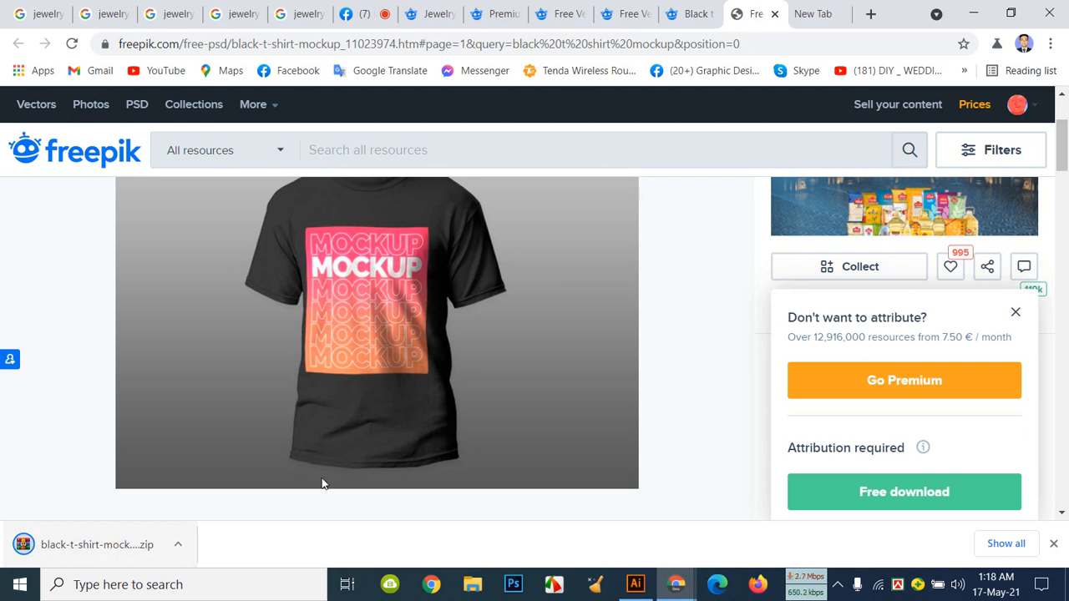
Step: Show the downloaded mockup archive in its folder and open black-t-shirt-mockup in WinRAR
click(178, 543)
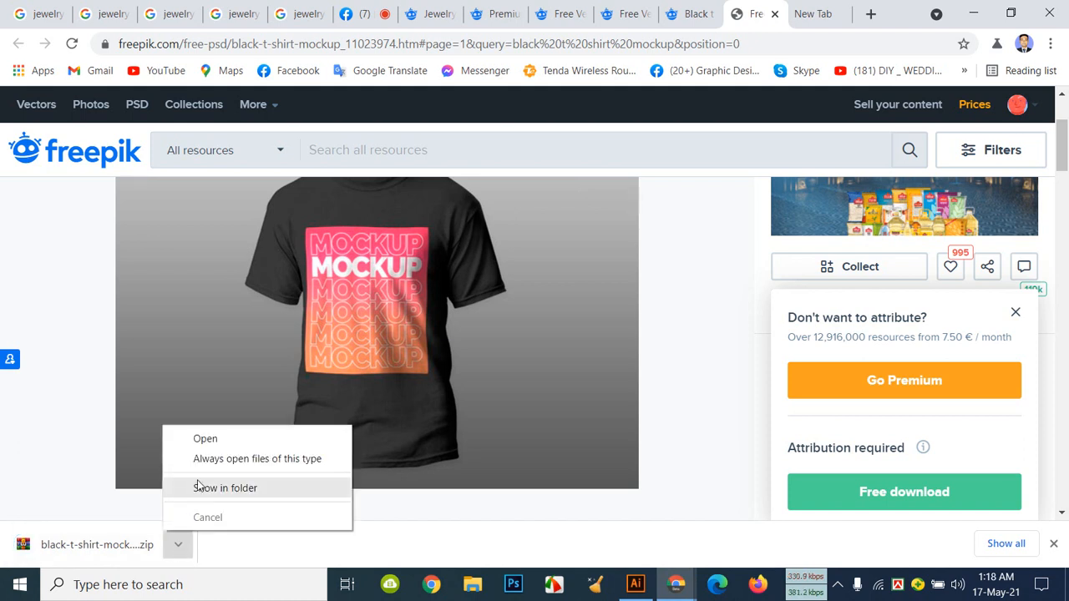
click(201, 487)
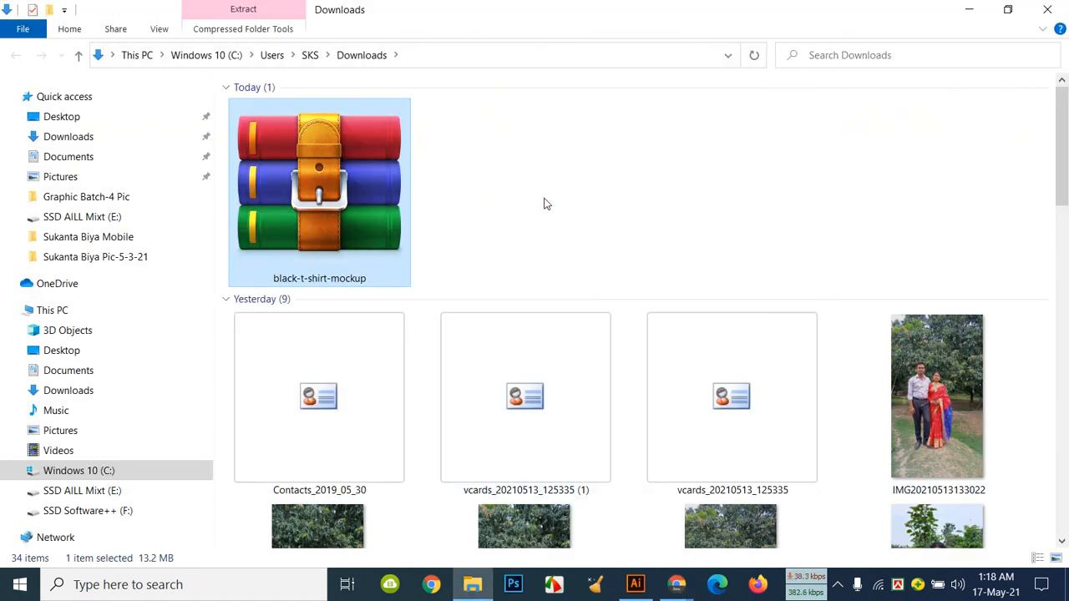
key(Return)
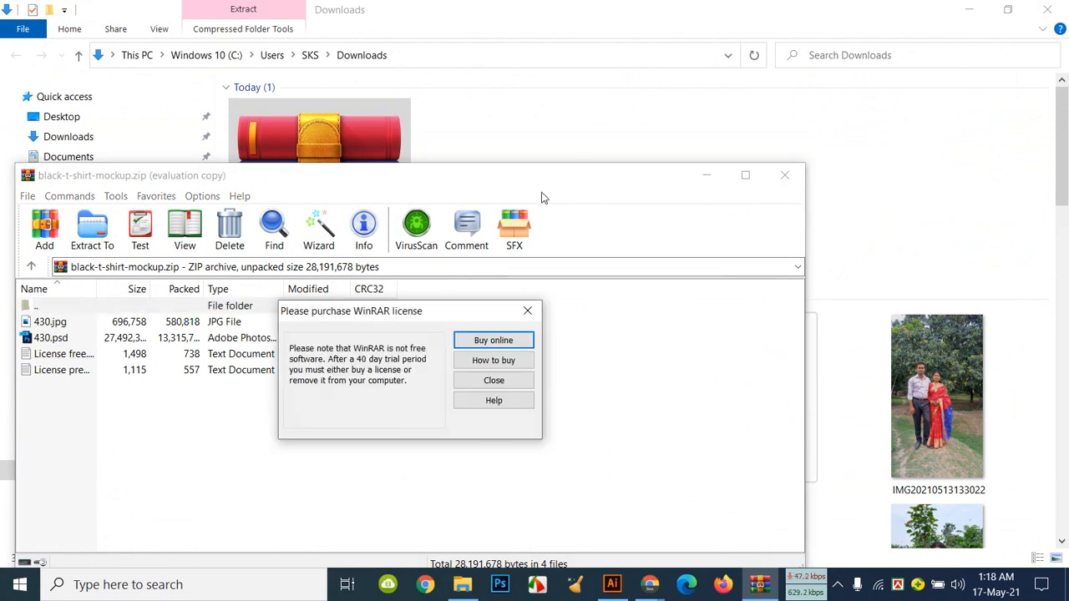
Step: Open 430.psd from the black-t-shirt-mockup.zip archive in Photoshop with its layers kept, and activate the Move tool
click(485, 381)
drag(332, 180, 622, 167)
click(359, 328)
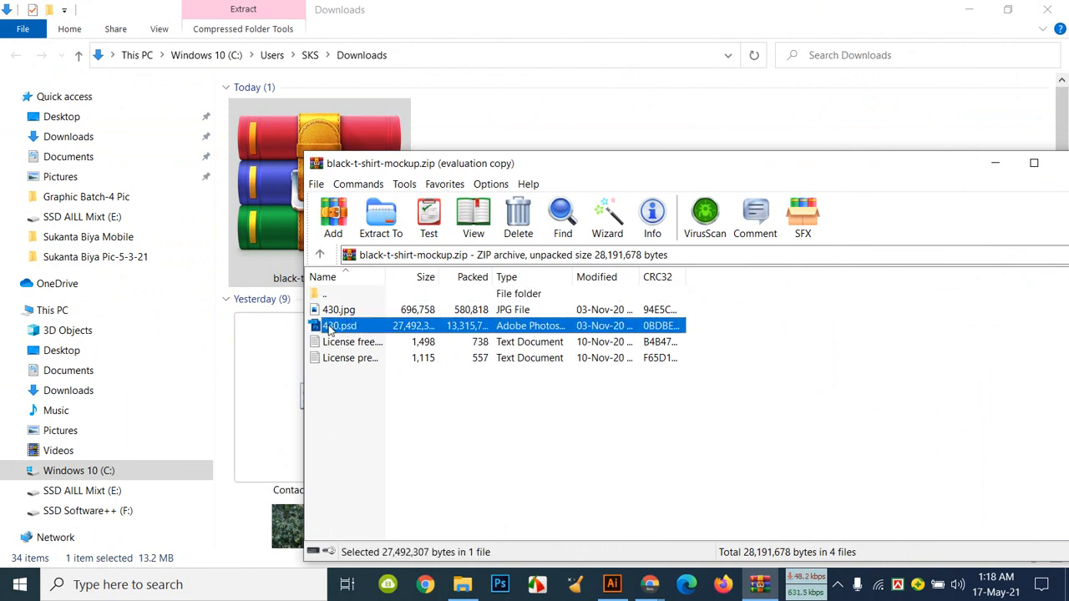
double_click(328, 327)
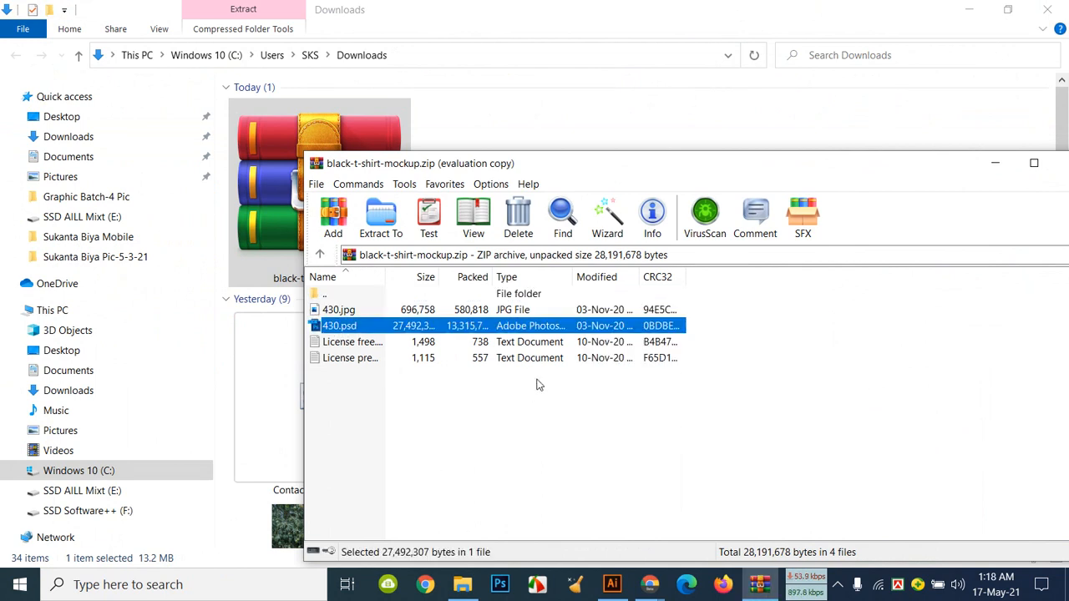
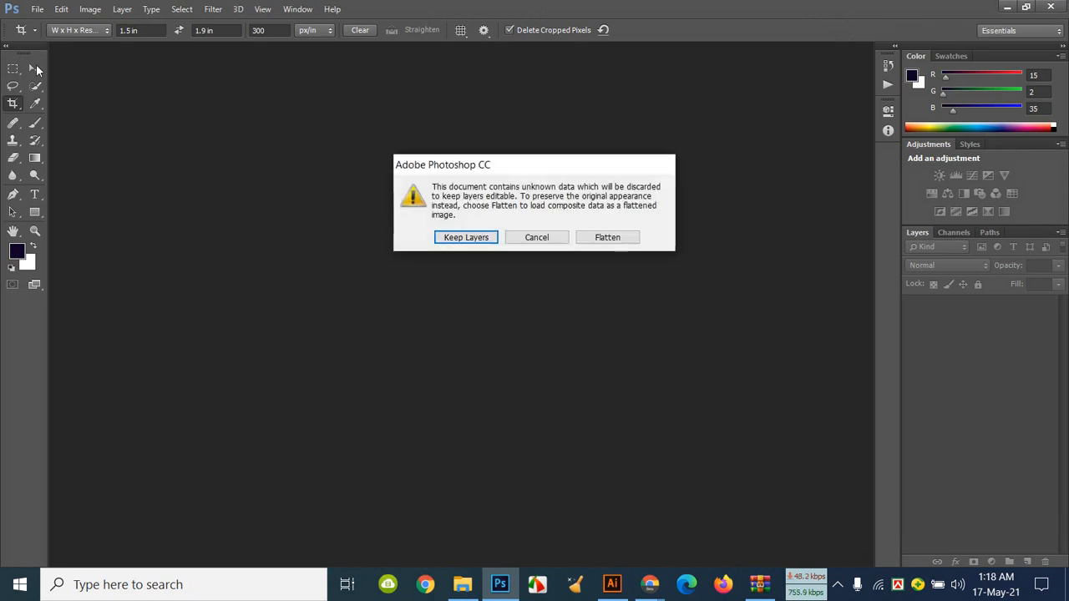
click(475, 237)
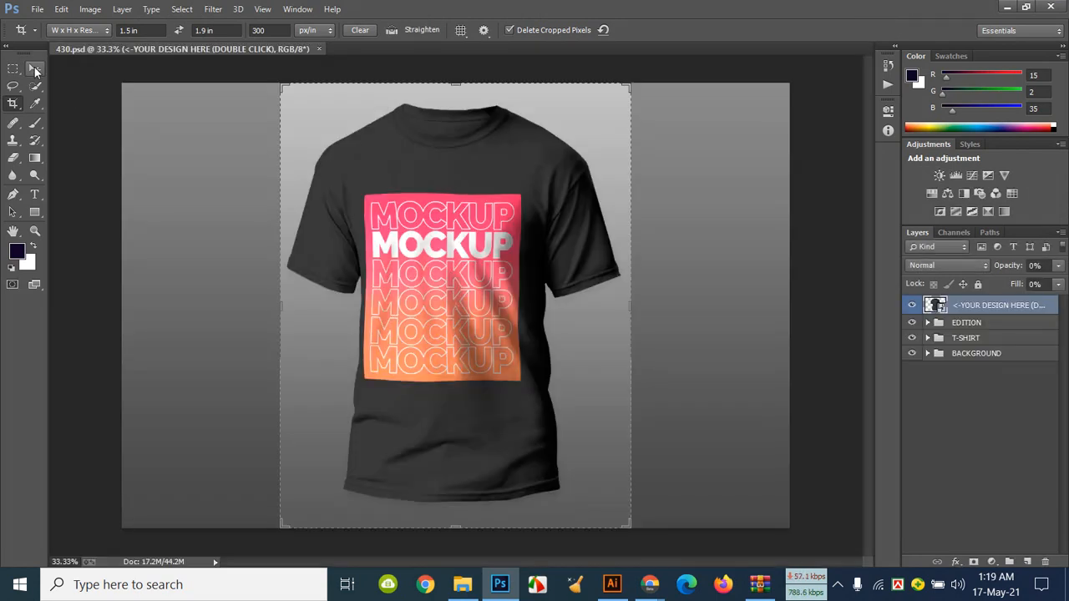
click(36, 69)
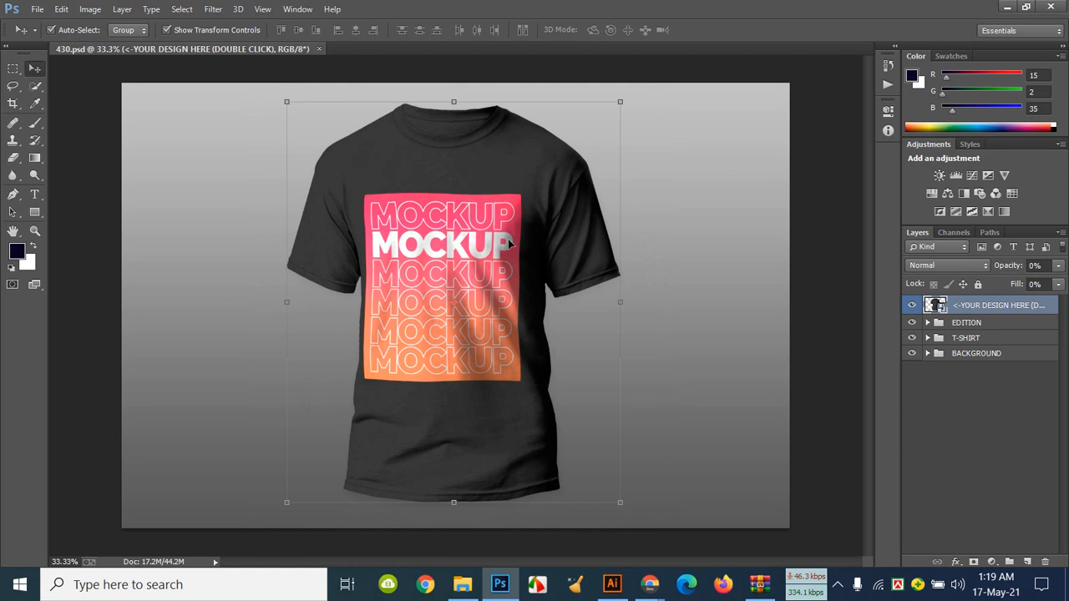
double_click(1010, 307)
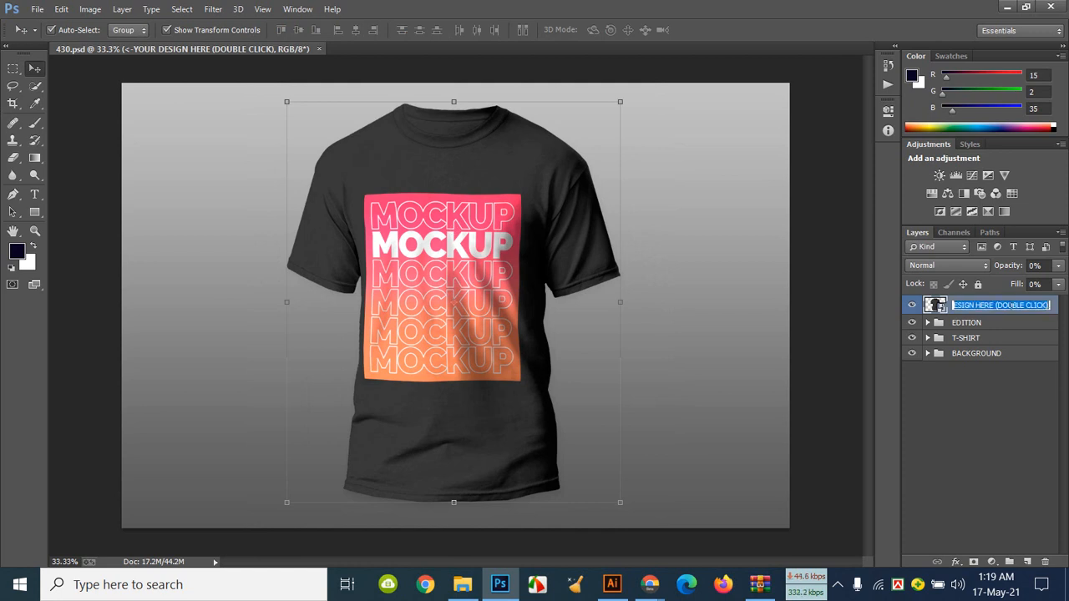
double_click(937, 305)
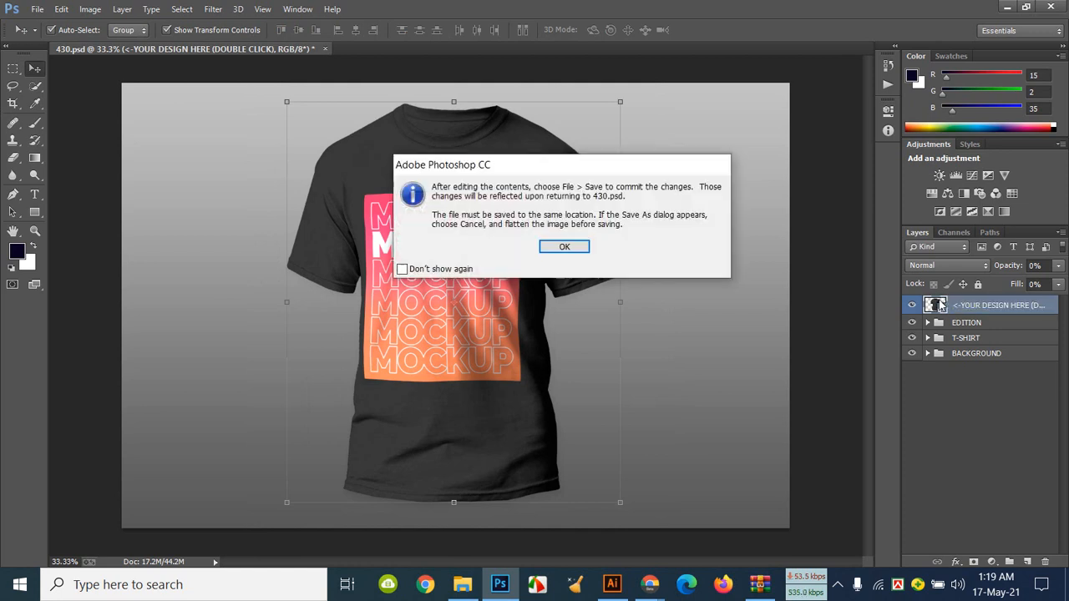
click(564, 246)
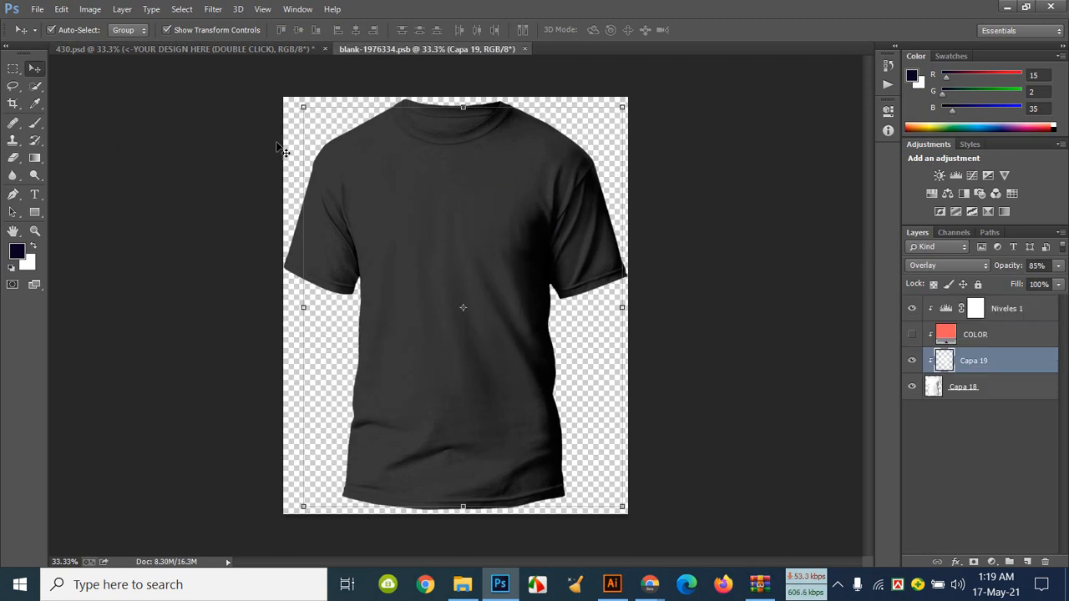
click(276, 49)
click(497, 49)
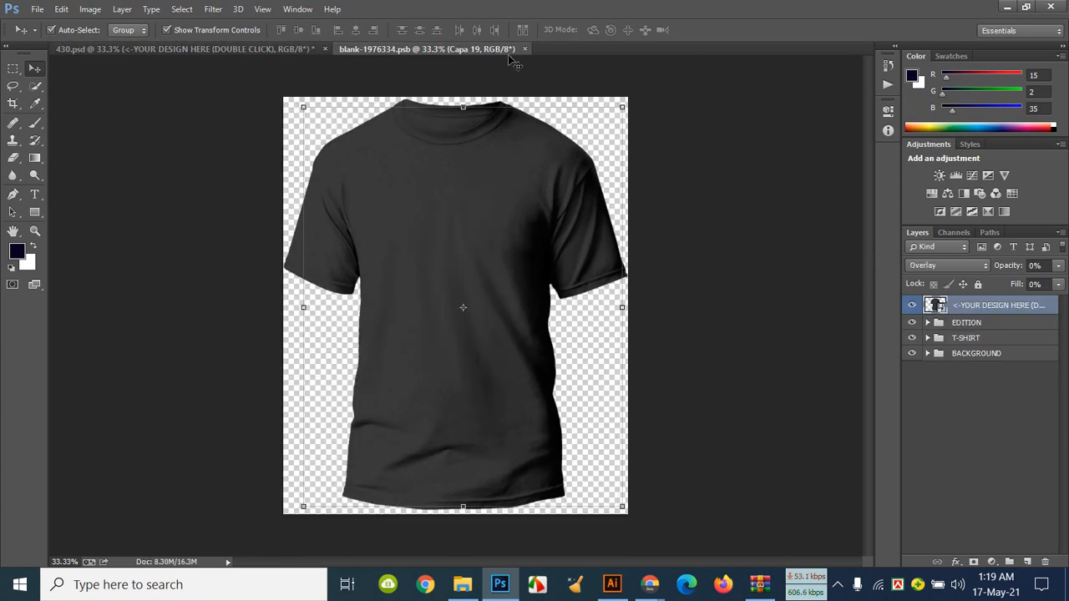
click(523, 49)
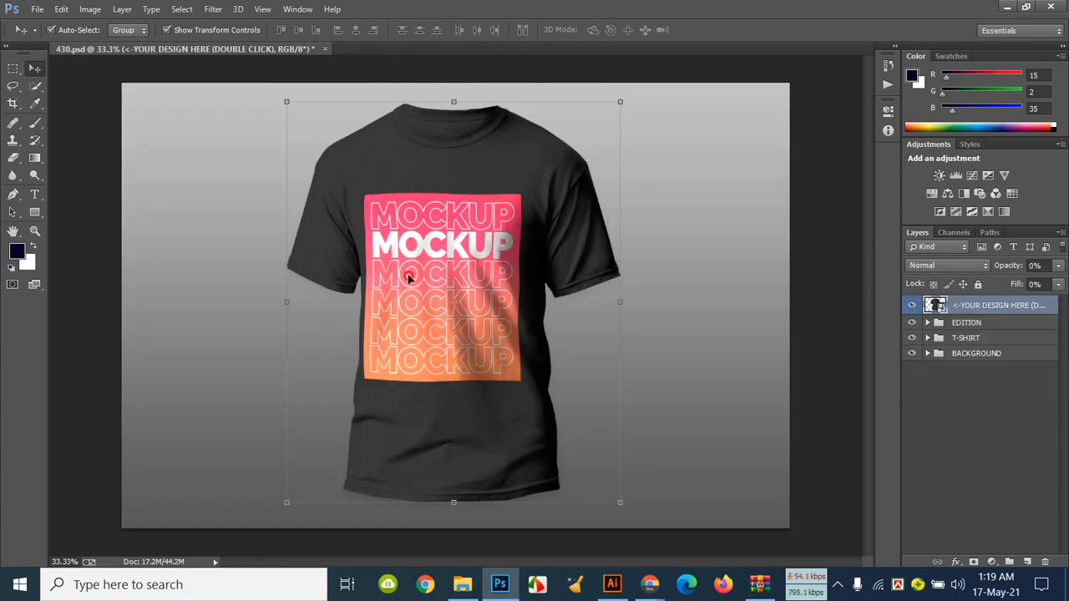
Step: Open the contents of the "<-YOUR DESIGN HERE (DOUBLE CLICK)" smart object
double_click(996, 306)
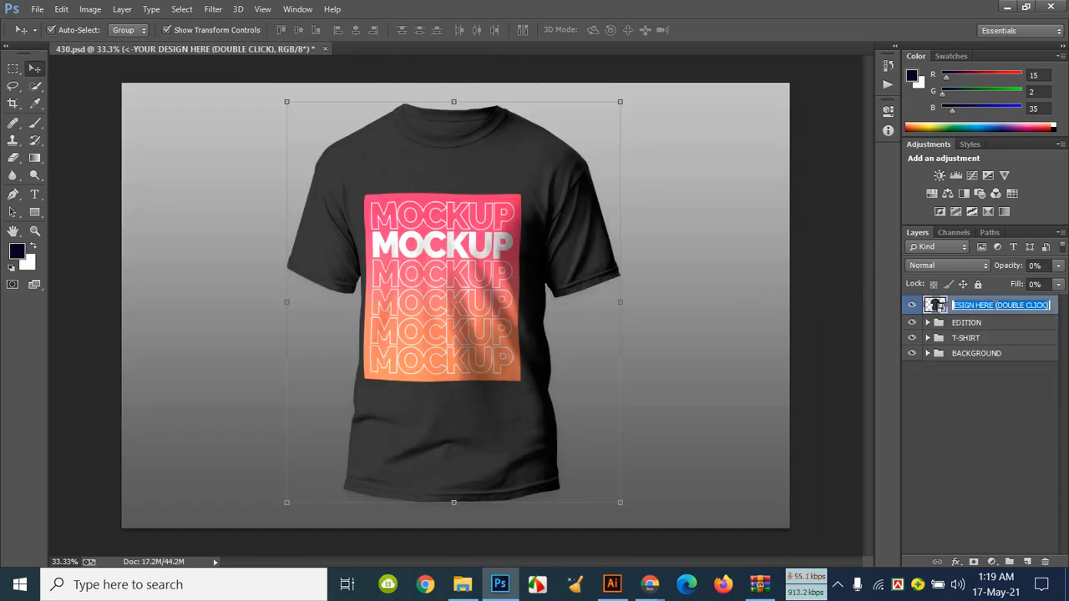
click(986, 365)
double_click(936, 305)
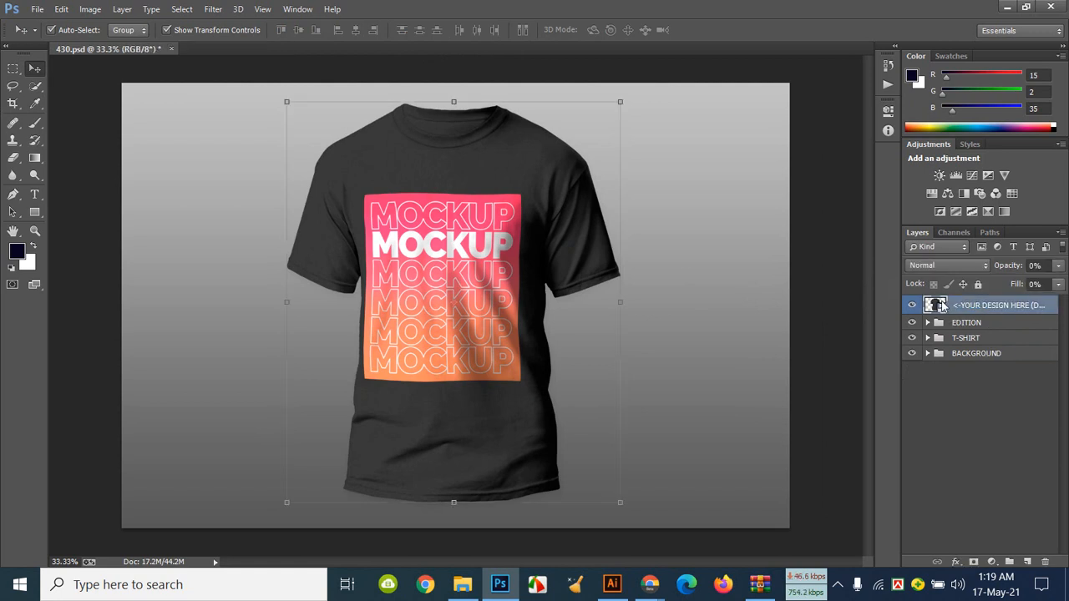
click(551, 248)
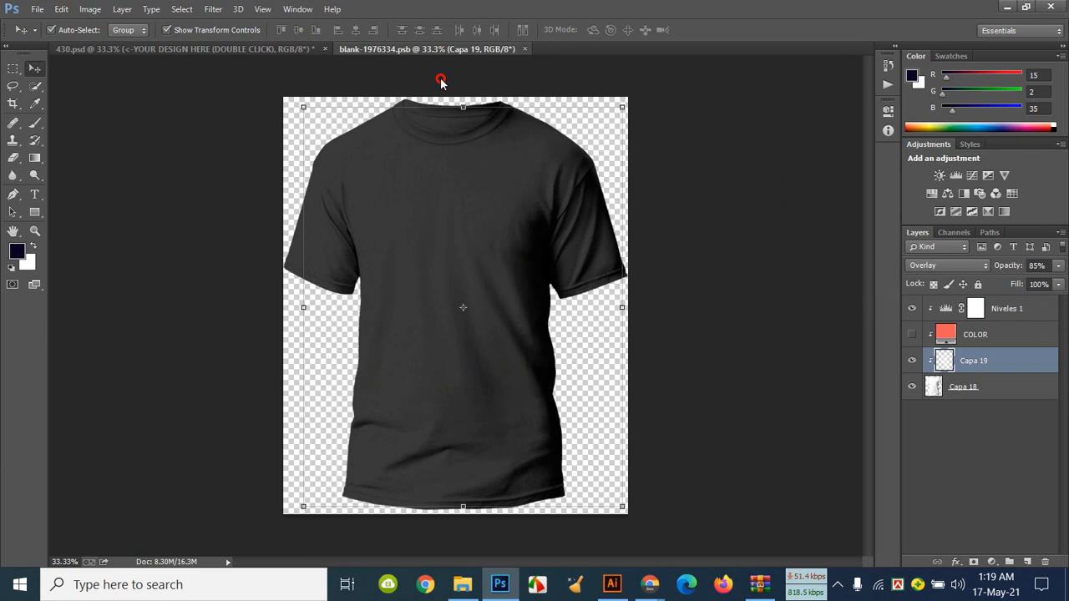
Step: Float the 430.psd and blank-1976334.psb documents as separate windows and arrange them side by side
drag(438, 48, 566, 105)
drag(231, 50, 232, 86)
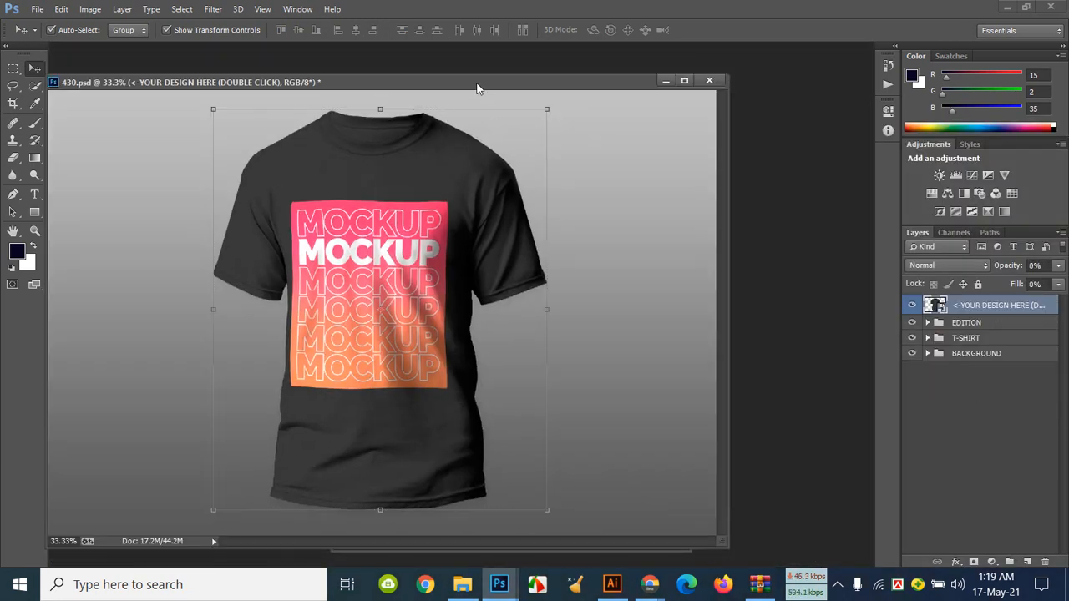
drag(477, 88, 538, 157)
drag(514, 114, 653, 148)
drag(416, 157, 275, 110)
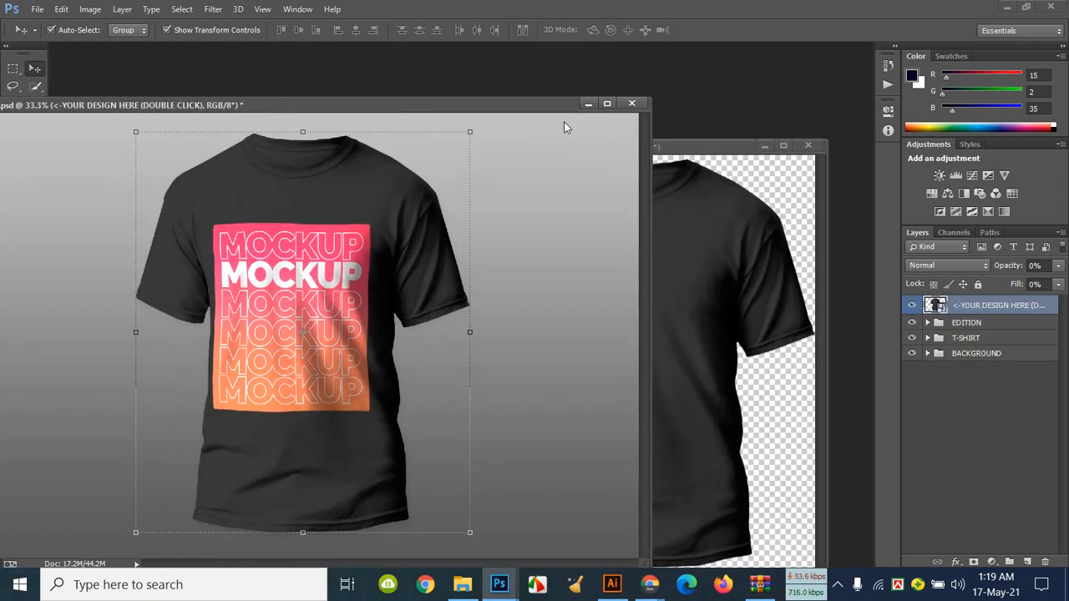
Step: Open the DIMOND T SHIRT-01 image from the Desktop and float it in its own window
key(ctrl+o)
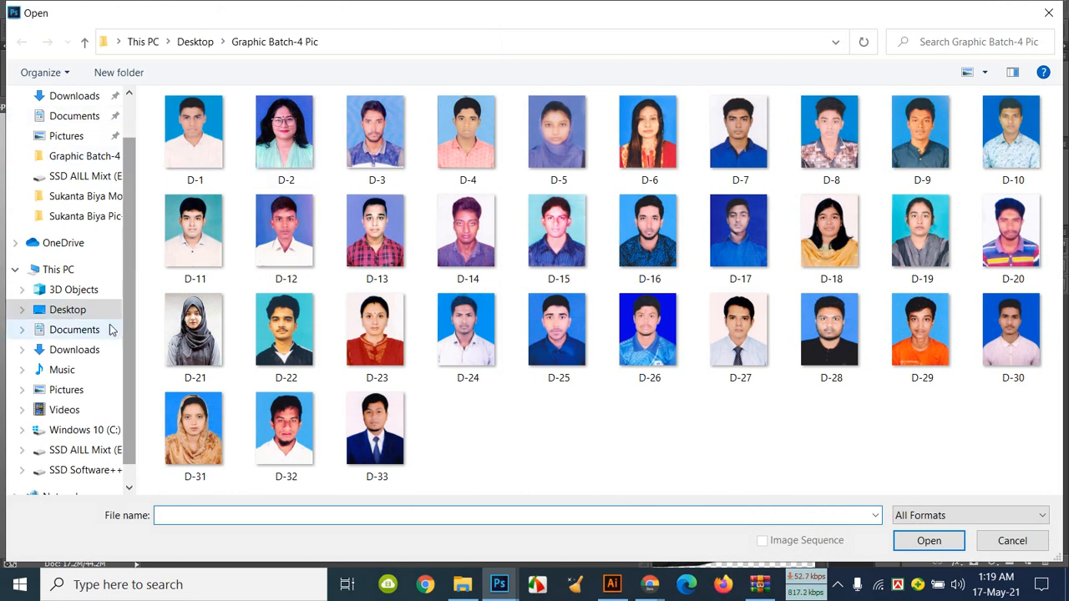
click(67, 309)
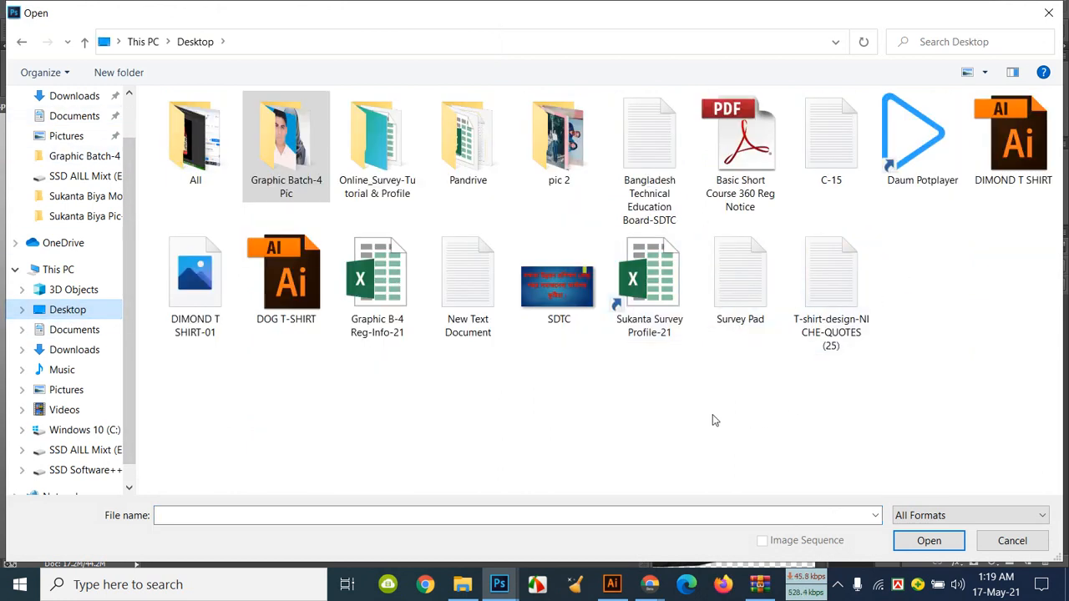
double_click(194, 276)
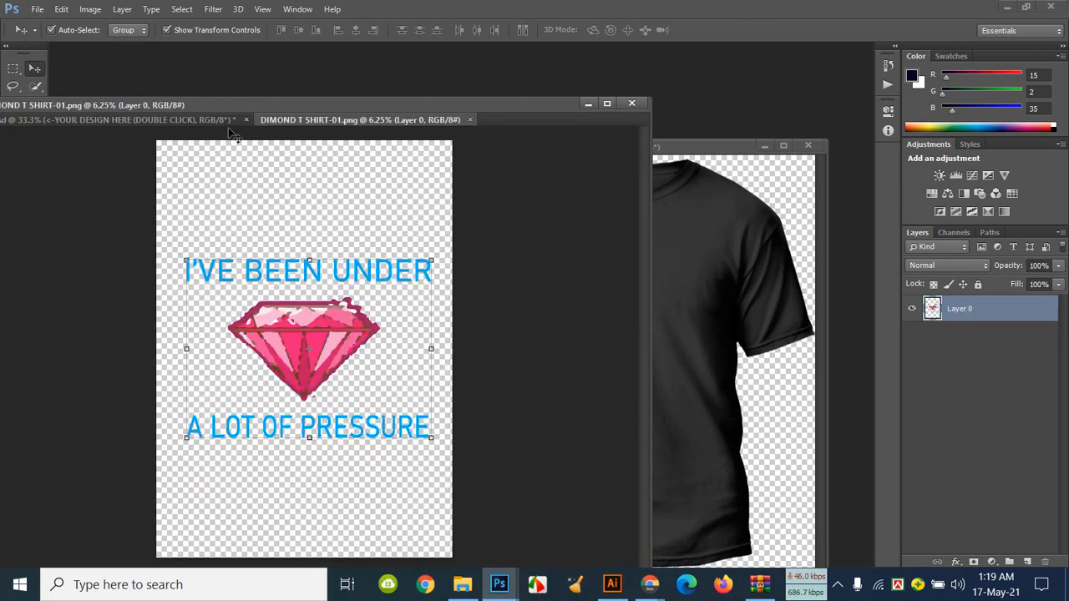
drag(295, 118, 626, 185)
Step: Try to move the diamond artwork from its own document onto the T-shirt in blank-1976334.psb
drag(928, 383, 660, 342)
drag(702, 173, 674, 336)
click(700, 257)
click(888, 424)
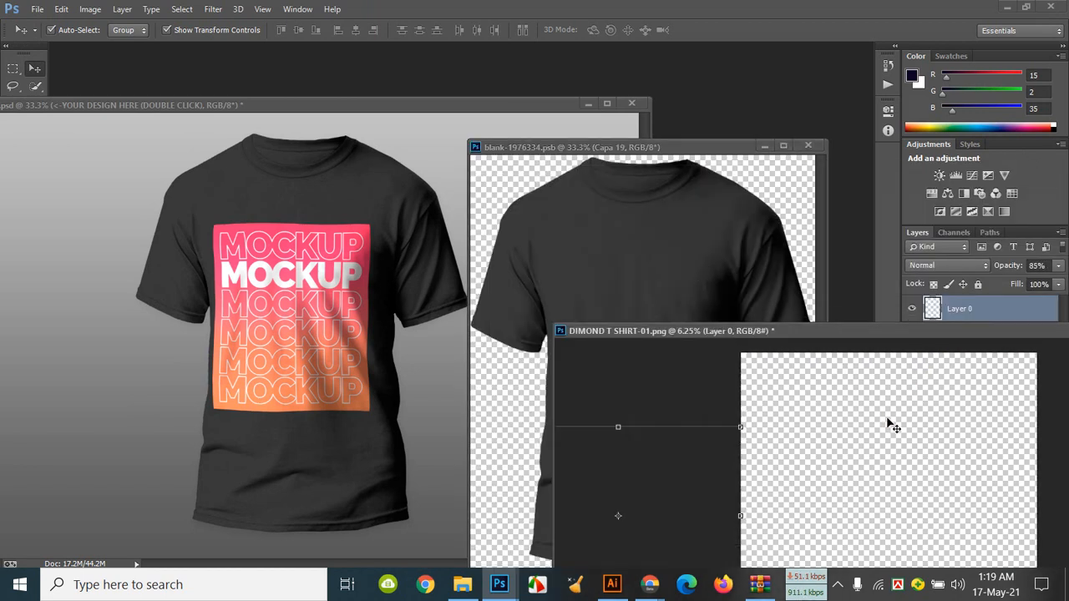
drag(659, 489, 648, 252)
drag(642, 477, 640, 247)
drag(663, 459, 788, 463)
Step: Try to bring the displaced diamond artwork back onto its canvas, and close DIMOND T SHIRT-01.png without saving
drag(799, 331, 351, 199)
drag(245, 432, 408, 416)
drag(171, 366, 384, 367)
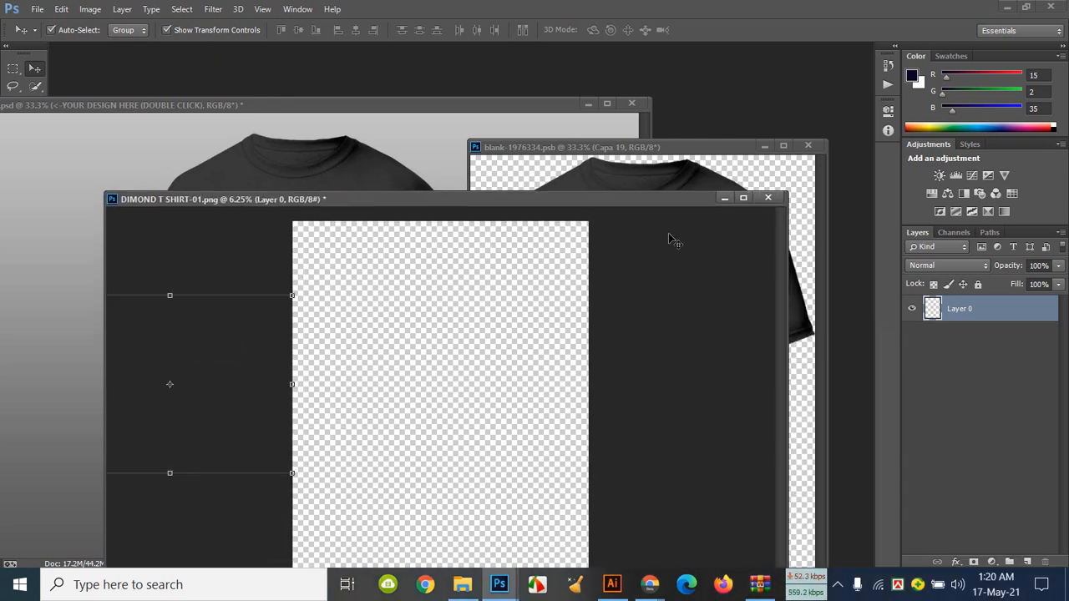
click(770, 198)
click(518, 222)
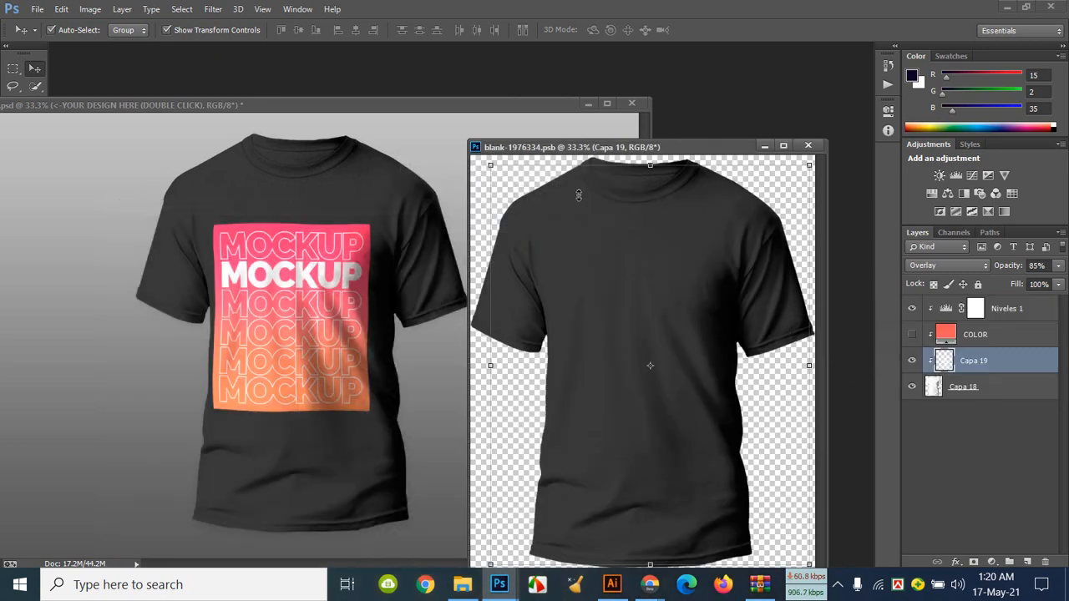
Step: Reopen the DIMOND T SHIRT-01 image from the Desktop and float it beside the T-shirt document
key(ctrl+o)
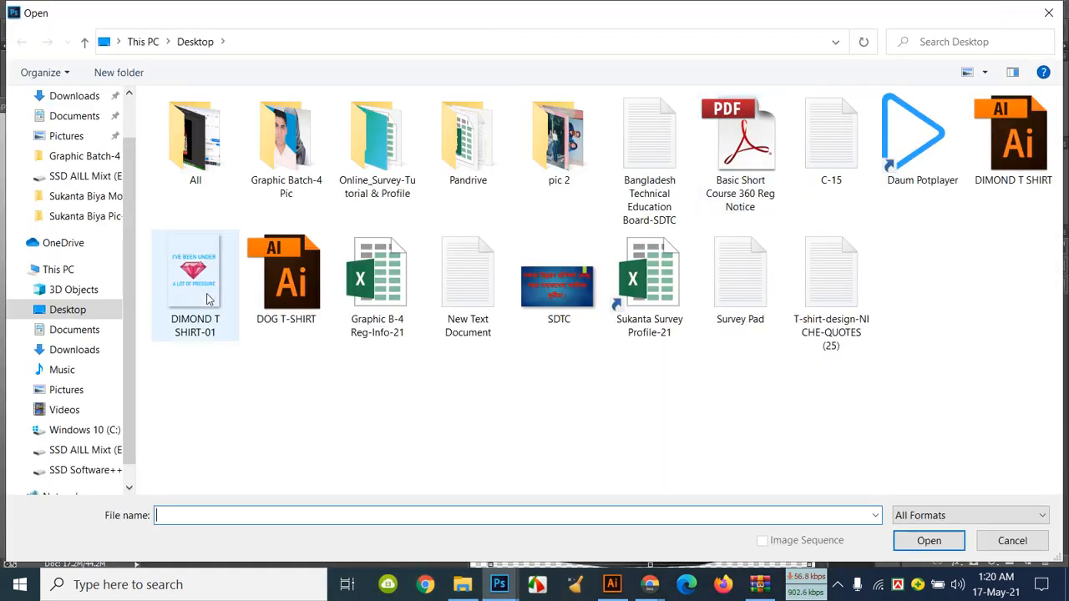
double_click(163, 287)
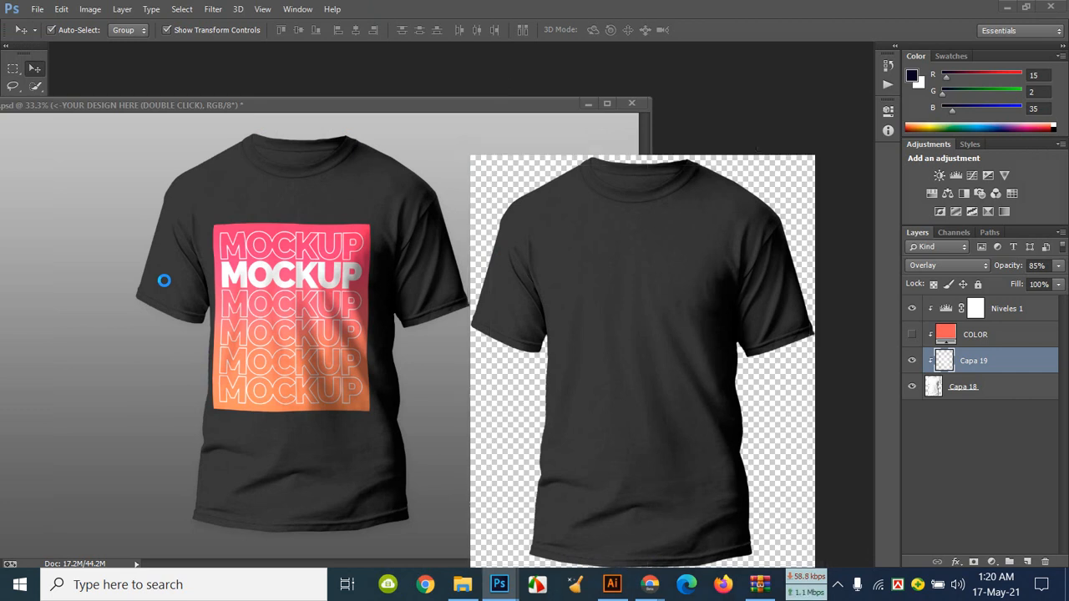
drag(655, 164, 804, 258)
Step: Copy the diamond artwork into blank-1976334.psb as a new layer and scale it down to less than the shirt's width
drag(869, 447, 699, 367)
key(ctrl+minus)
key(ctrl+minus)
key(ctrl+minus)
key(ctrl+minus)
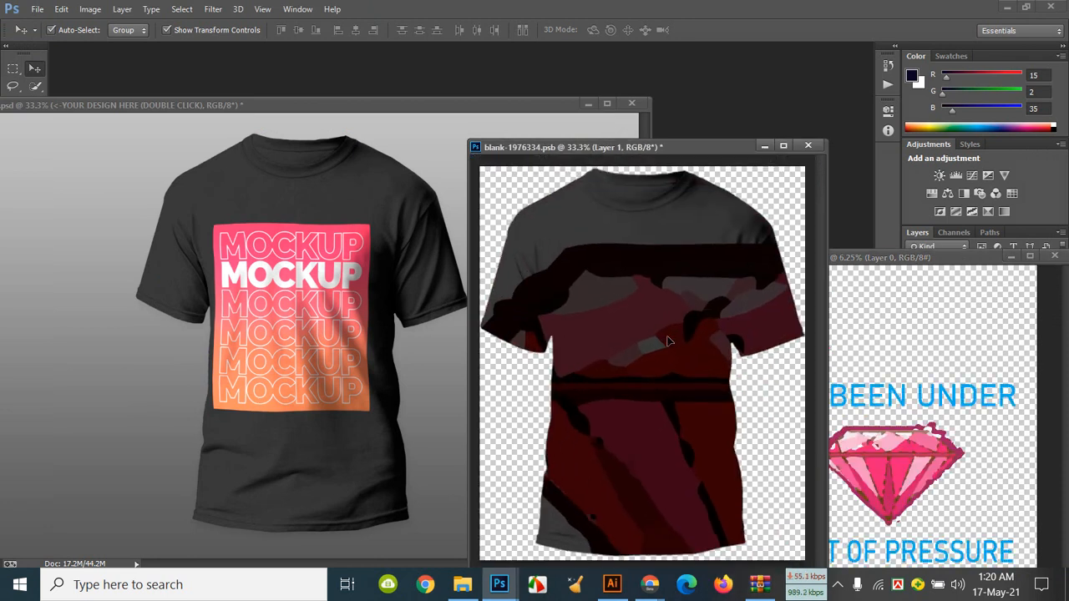
key(ctrl+minus)
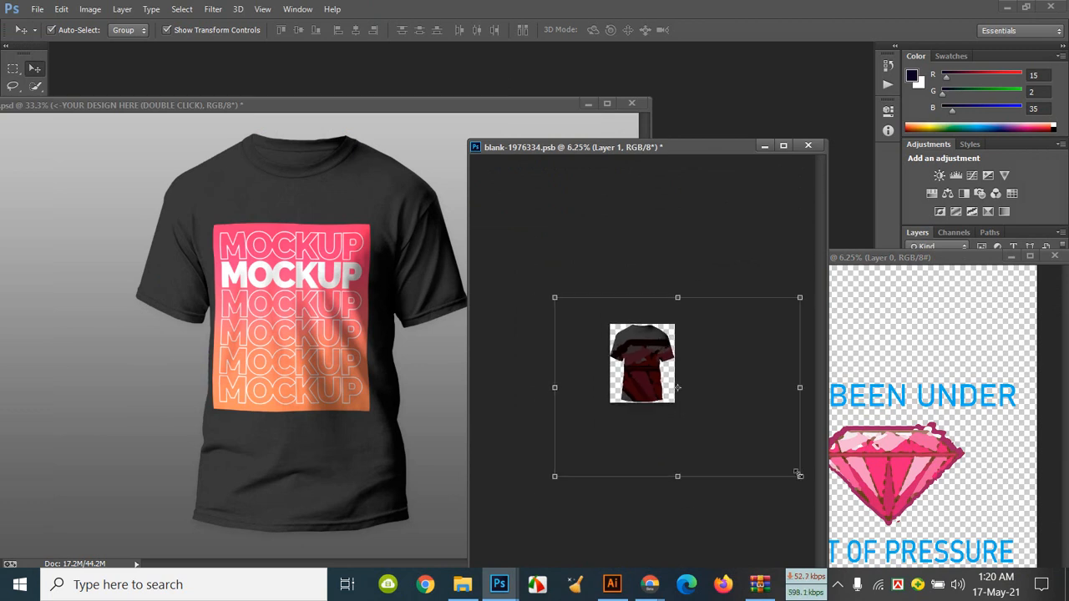
key(ctrl+t)
drag(799, 476, 691, 399)
key(Return)
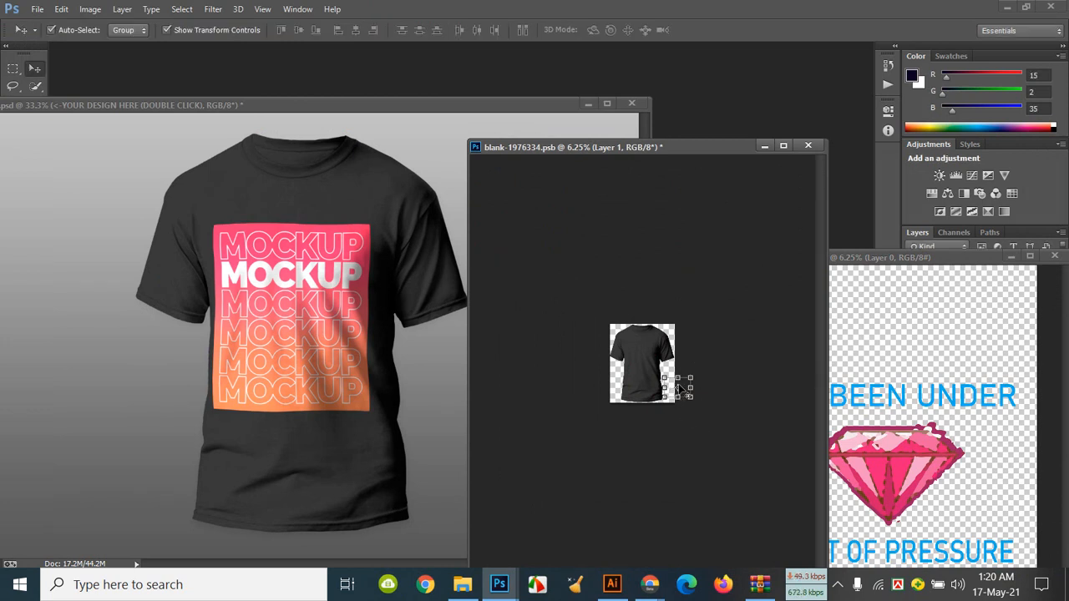
Step: Try to move the scaled artwork onto the shirt's chest, and close blank-1976334.psb without saving
scroll(679, 389, up, 4)
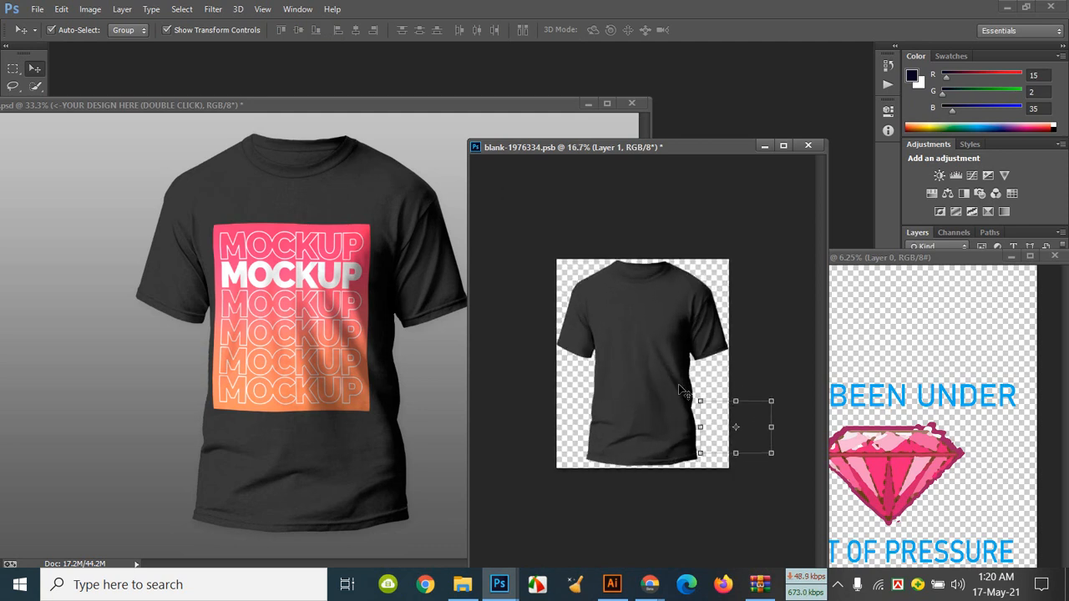
drag(787, 440, 669, 348)
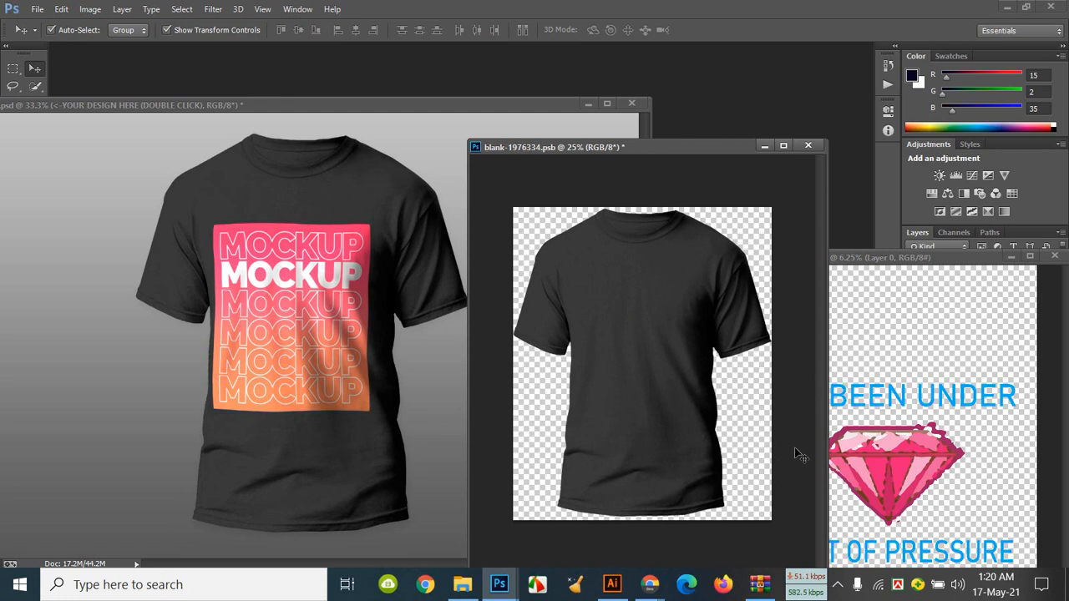
drag(664, 148, 464, 145)
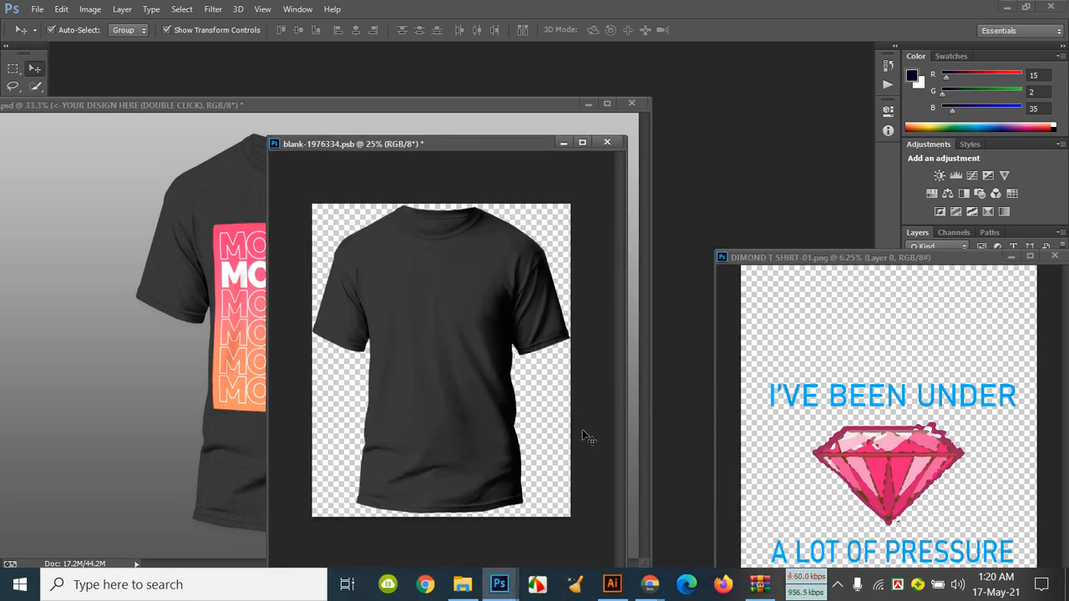
click(520, 451)
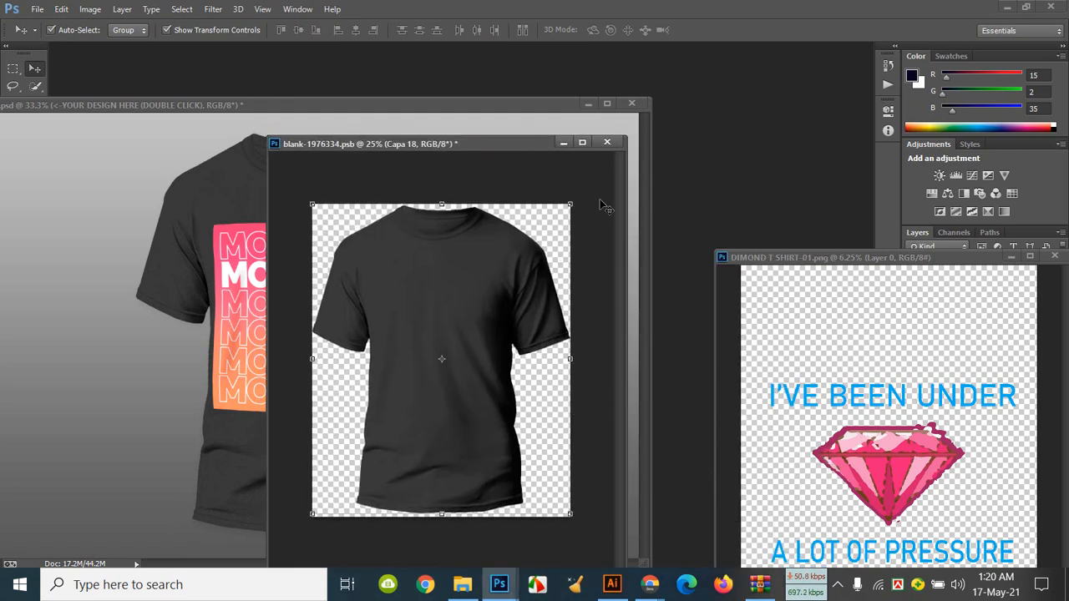
click(608, 142)
click(518, 224)
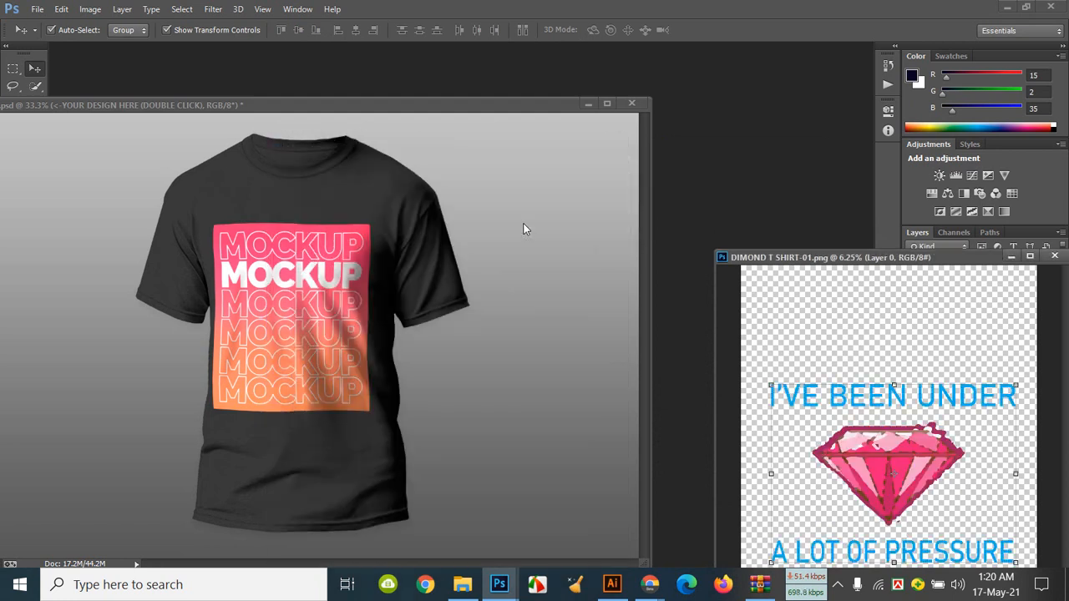
Step: Minimize the diamond artwork window and reopen the contents of the "<-YOUR DESIGN HERE" smart object in 430.psd
double_click(702, 173)
click(446, 269)
click(1011, 256)
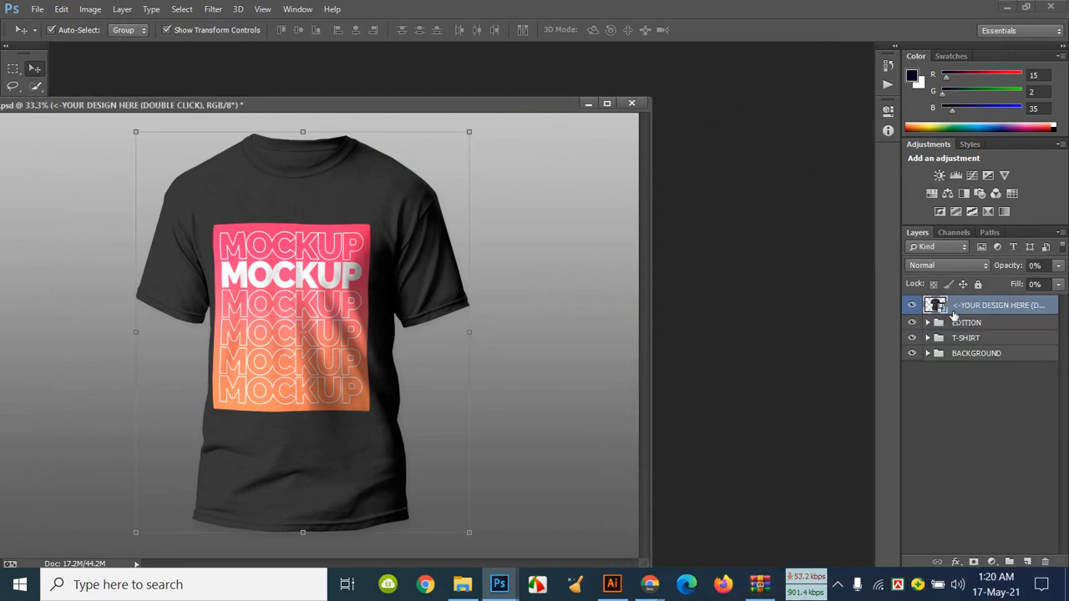
double_click(940, 309)
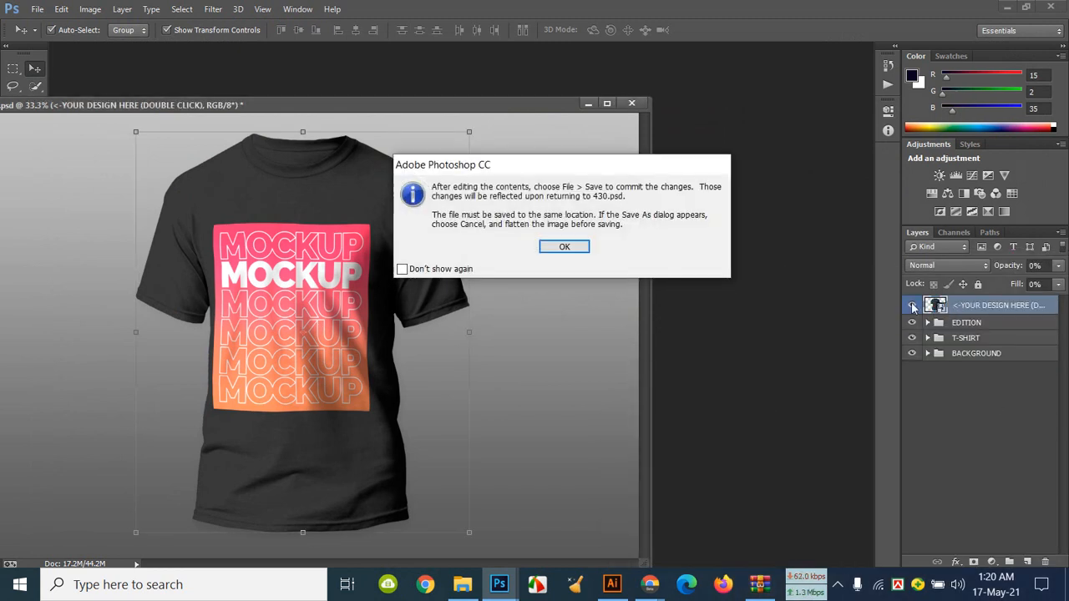
click(568, 247)
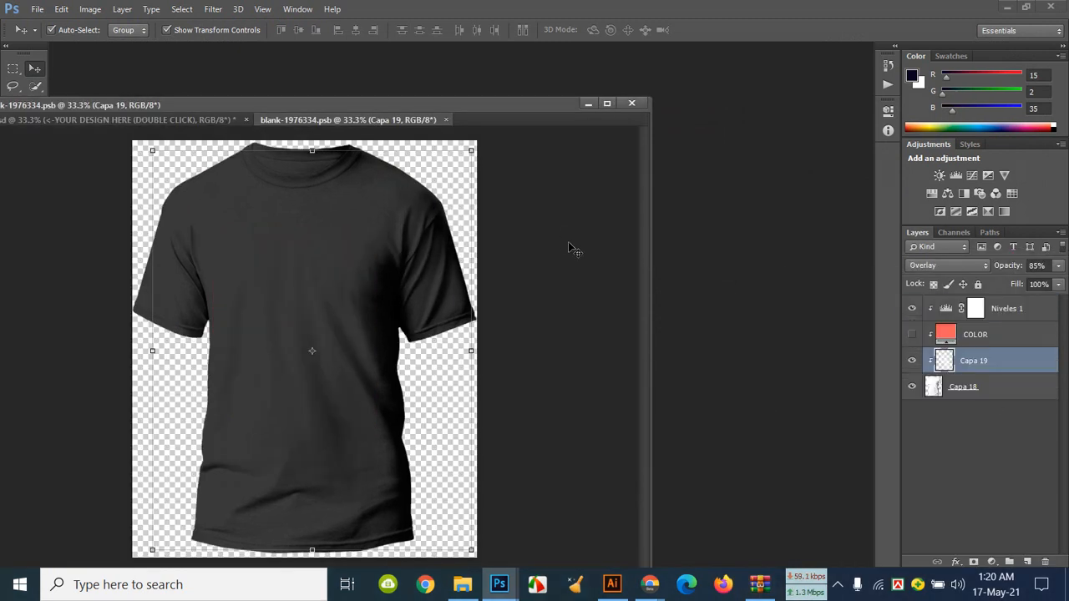
Step: Restore the DIMOND T SHIRT-01.png window and scale the diamond artwork down to a small size at the middle of its canvas
mouse_move(499, 585)
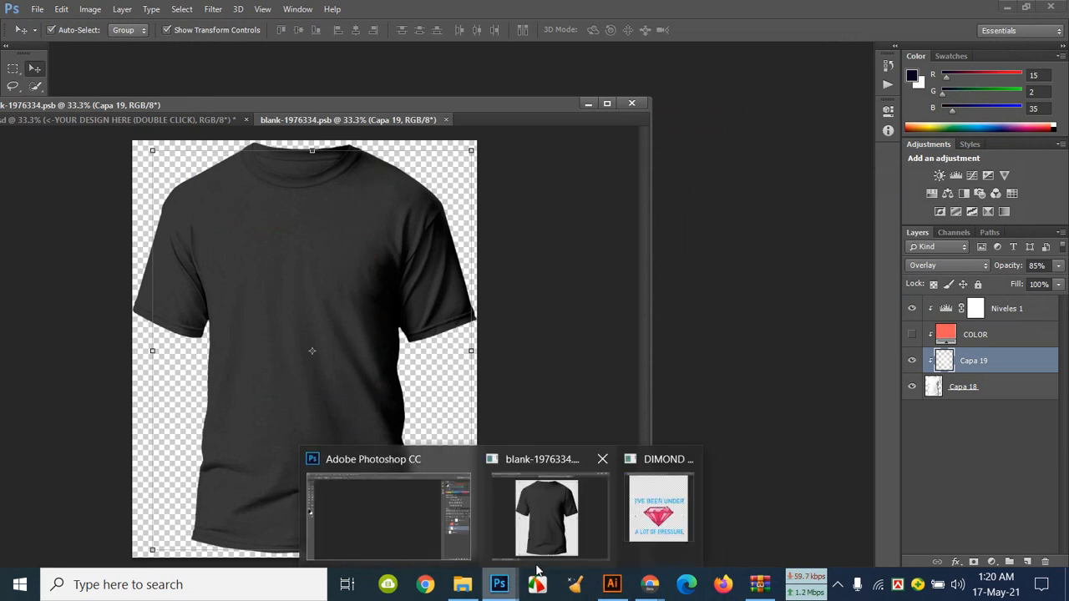
click(672, 516)
drag(874, 472, 881, 411)
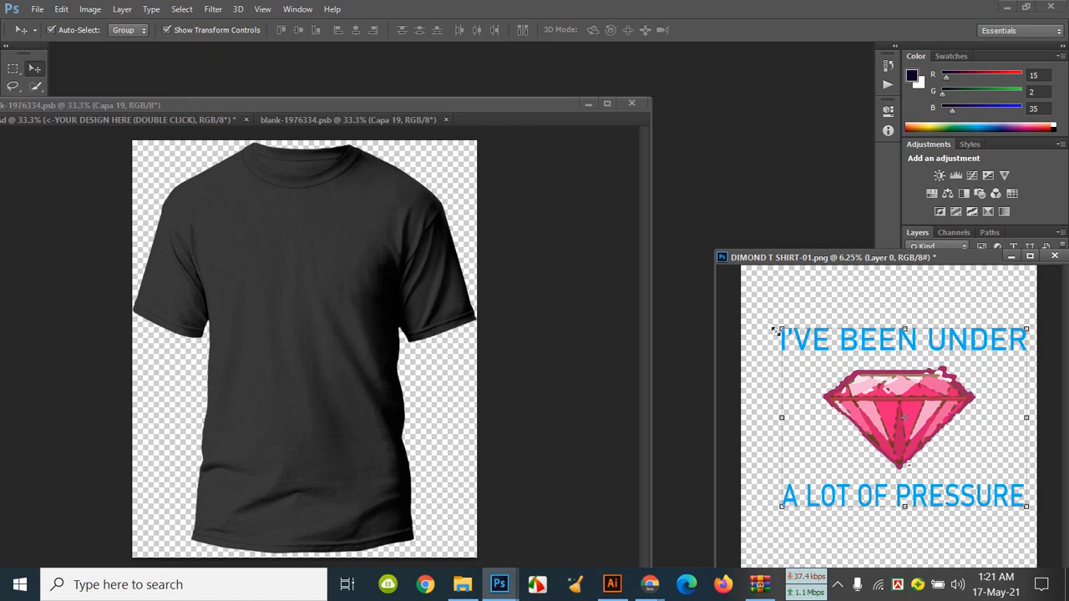
drag(778, 328, 857, 433)
key(Return)
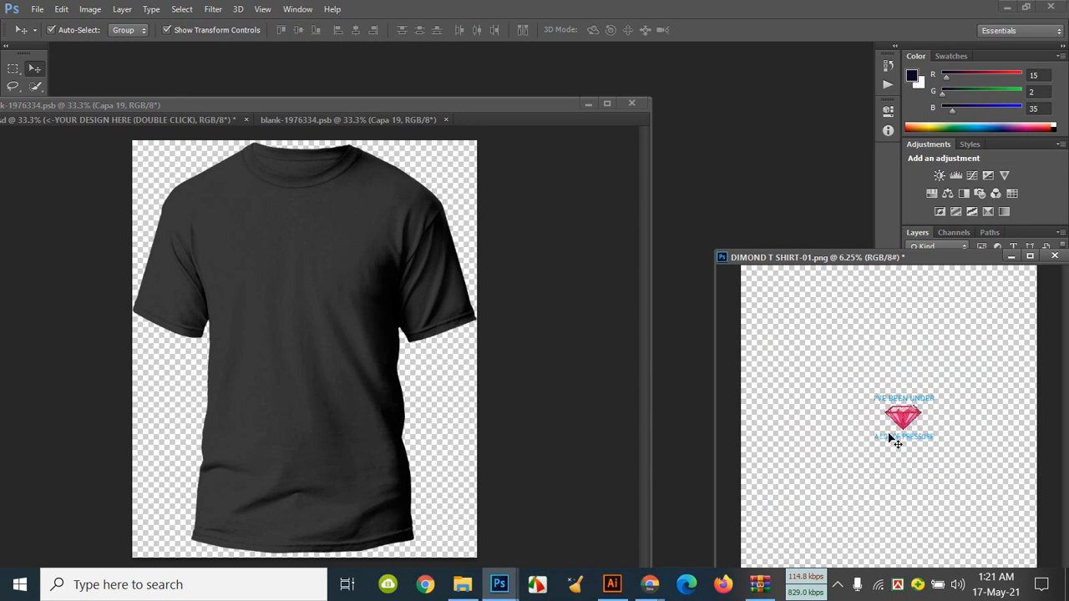
Step: Copy the diamond artwork into blank-1976334.psb and transform it to 41.78% scale on the shirt's chest
drag(905, 421, 303, 341)
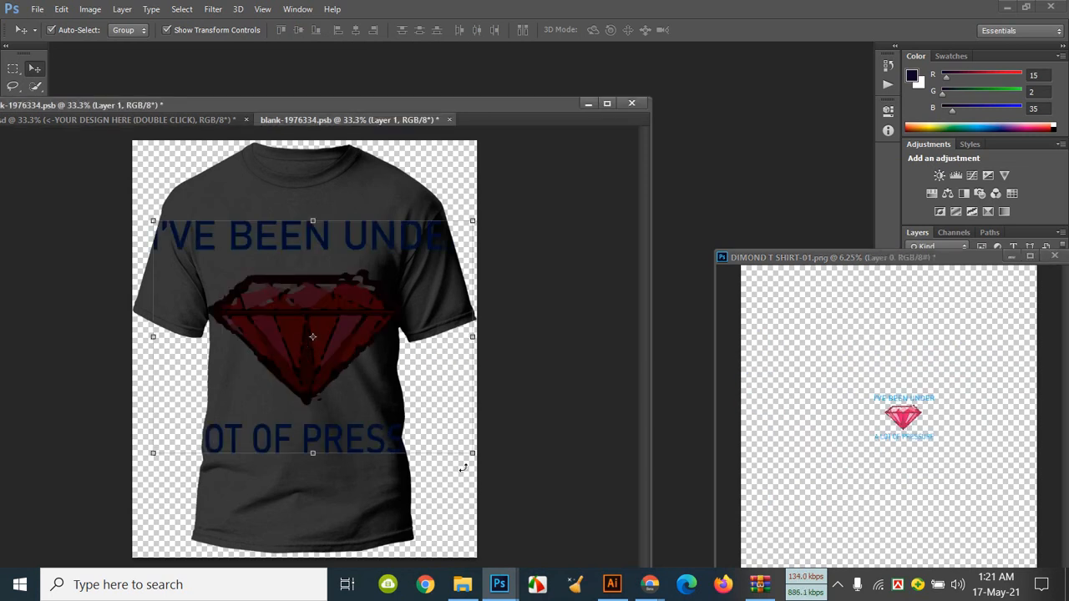
drag(473, 452, 391, 370)
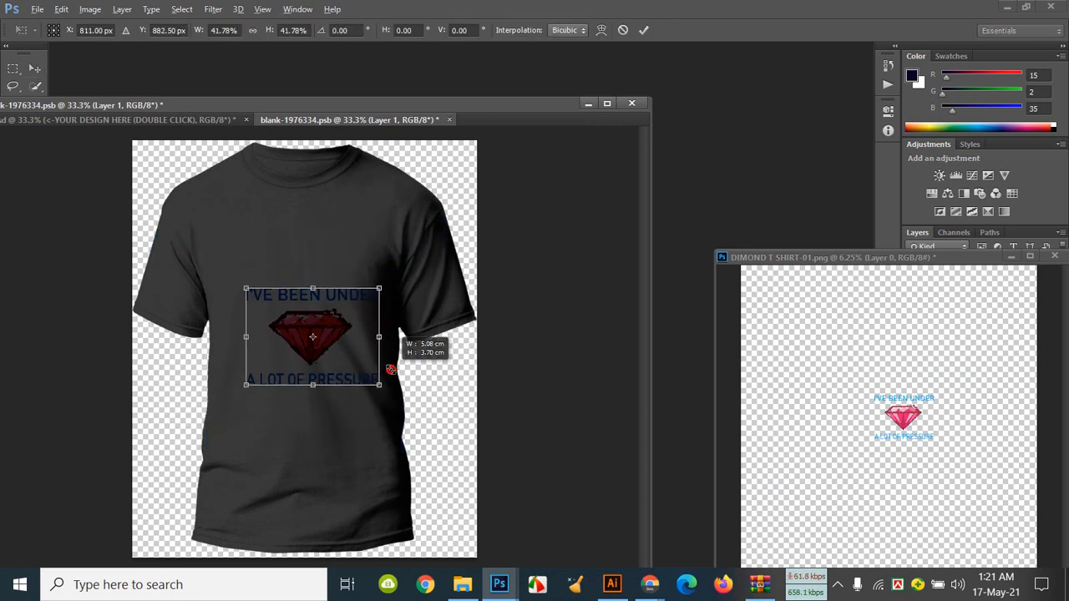
drag(391, 369, 390, 369)
drag(297, 333, 281, 278)
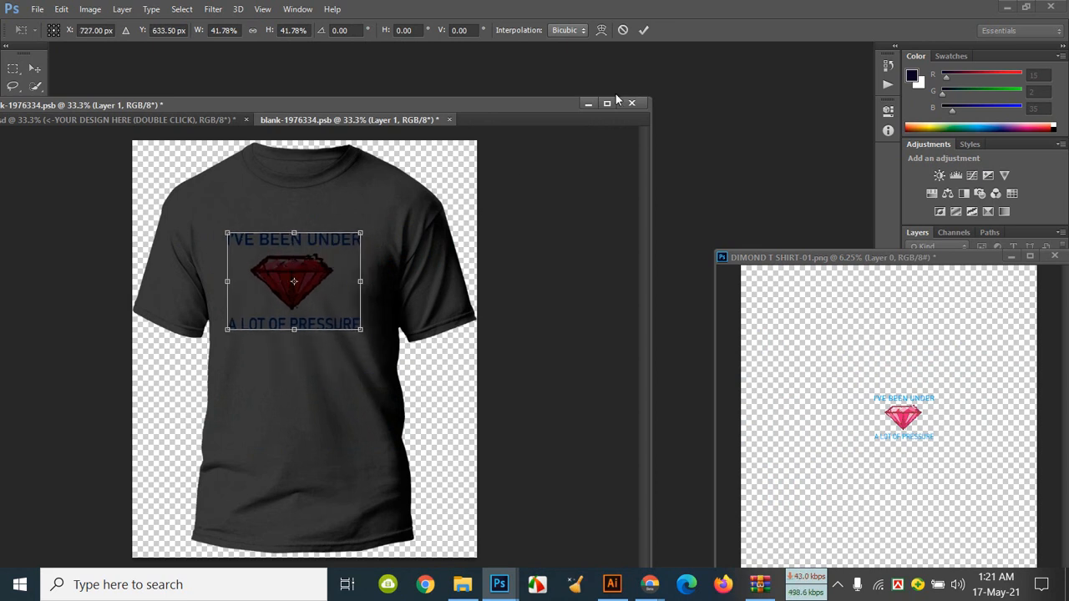
click(643, 30)
click(634, 244)
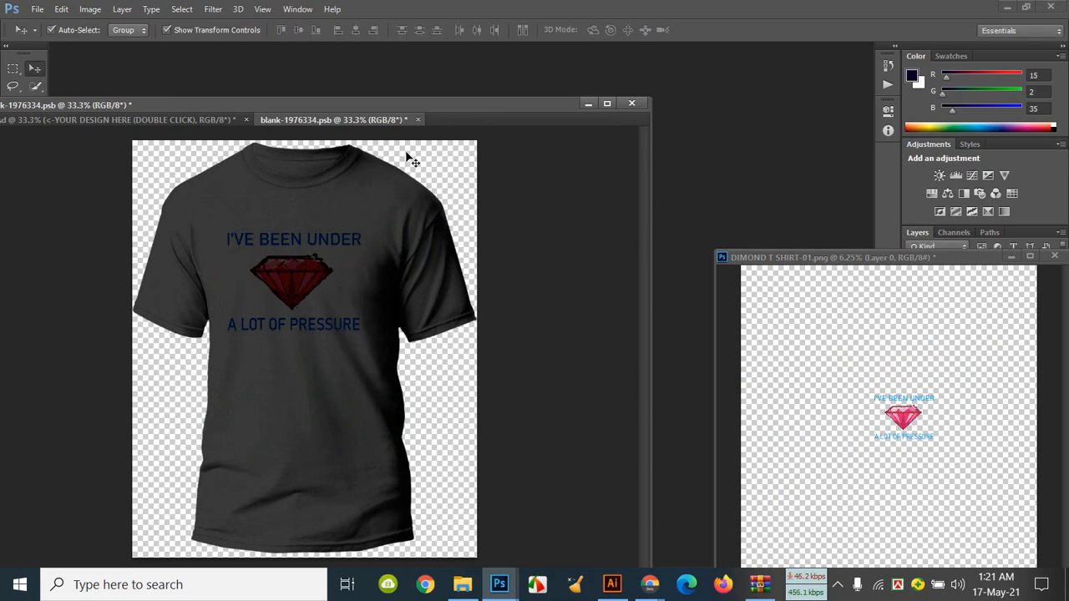
Step: Detach blank-1976334.psb into its own floating window beside the 430.psd mockup and save it
drag(361, 122, 628, 209)
click(844, 380)
drag(843, 371, 843, 371)
key(ctrl+s)
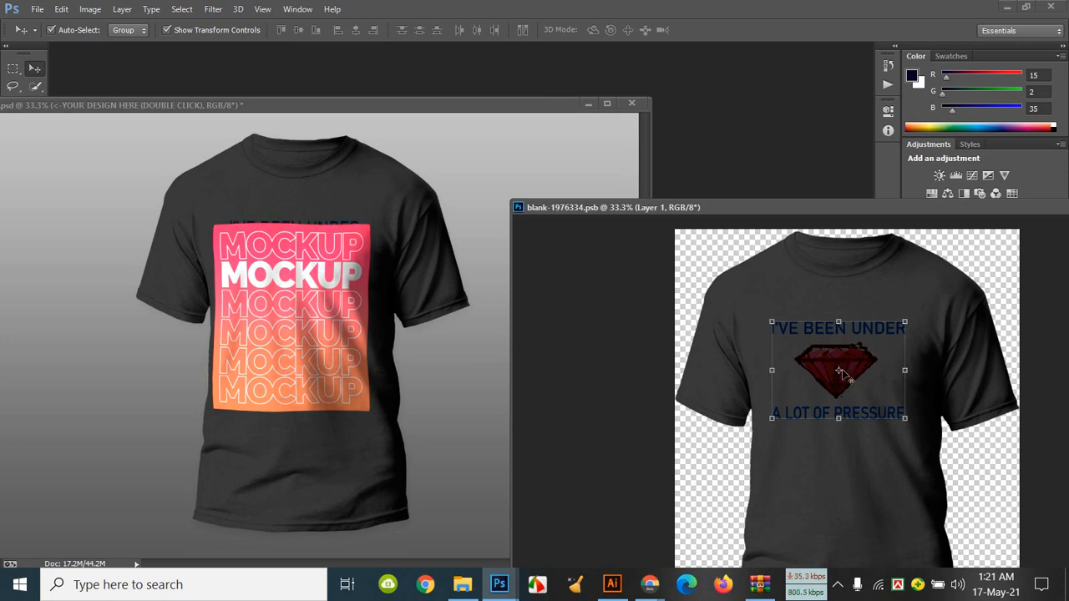
click(345, 398)
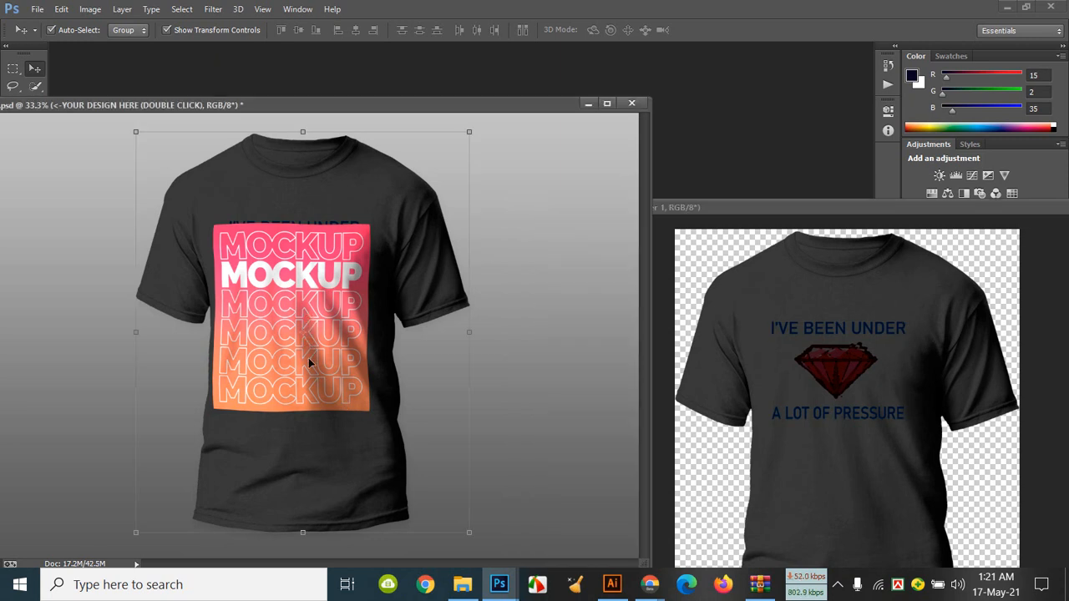
Step: Move the diamond artwork's Layer 1 above the Niveles 1 adjustment layer in blank-1976334.psb
drag(857, 214, 230, 195)
click(892, 380)
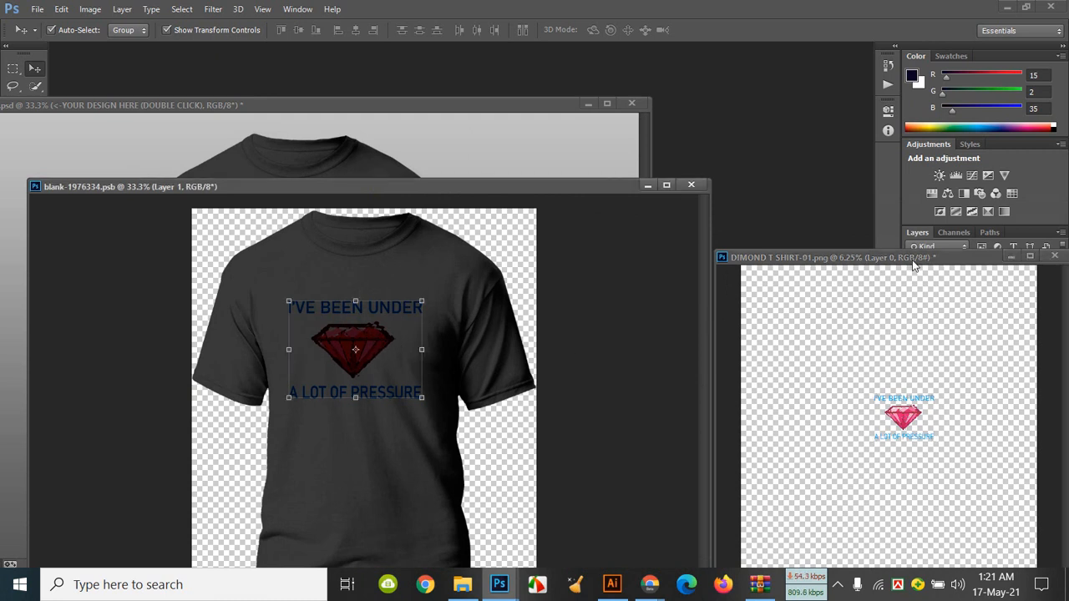
drag(913, 257, 740, 468)
click(373, 386)
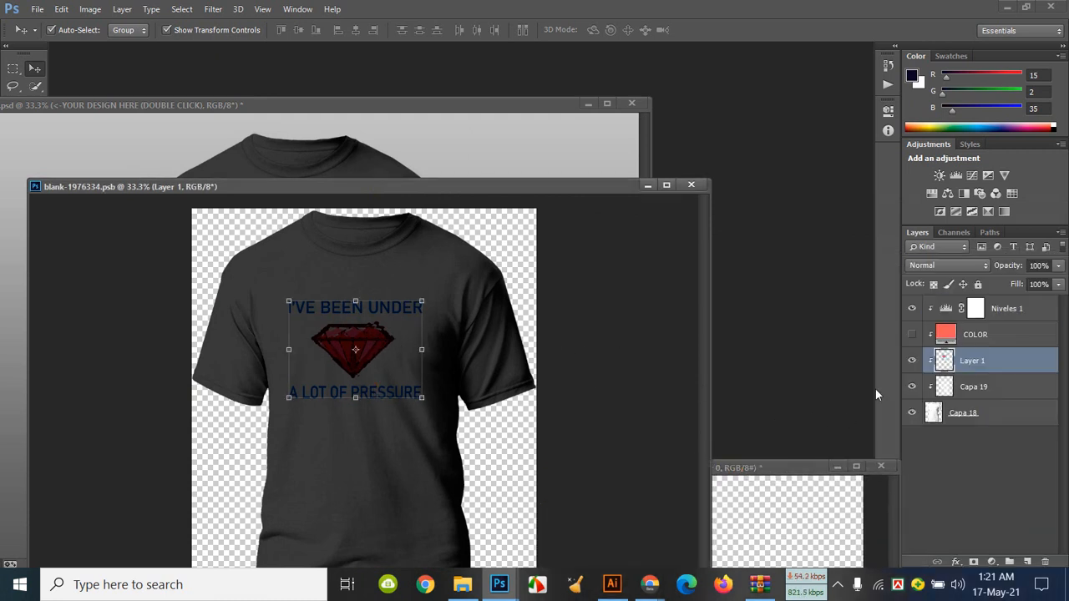
click(912, 335)
click(913, 336)
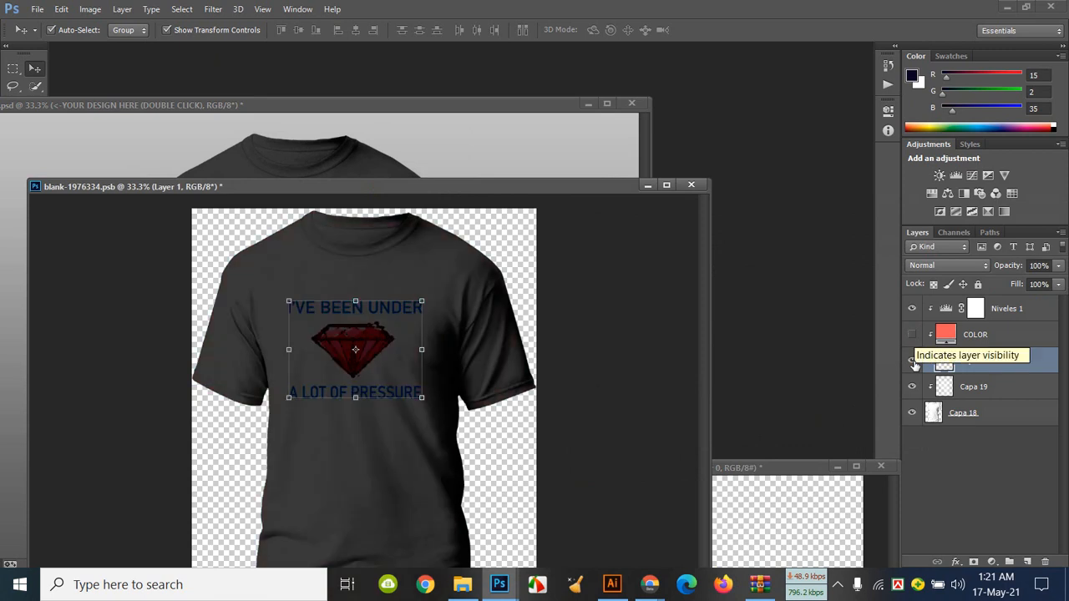
click(914, 414)
click(914, 415)
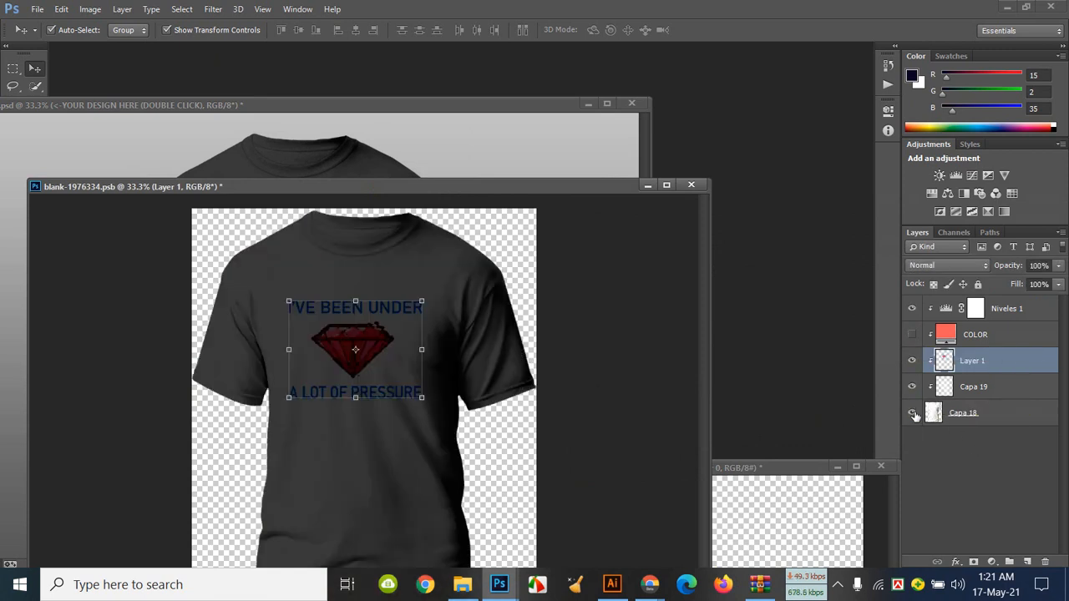
drag(945, 360, 957, 305)
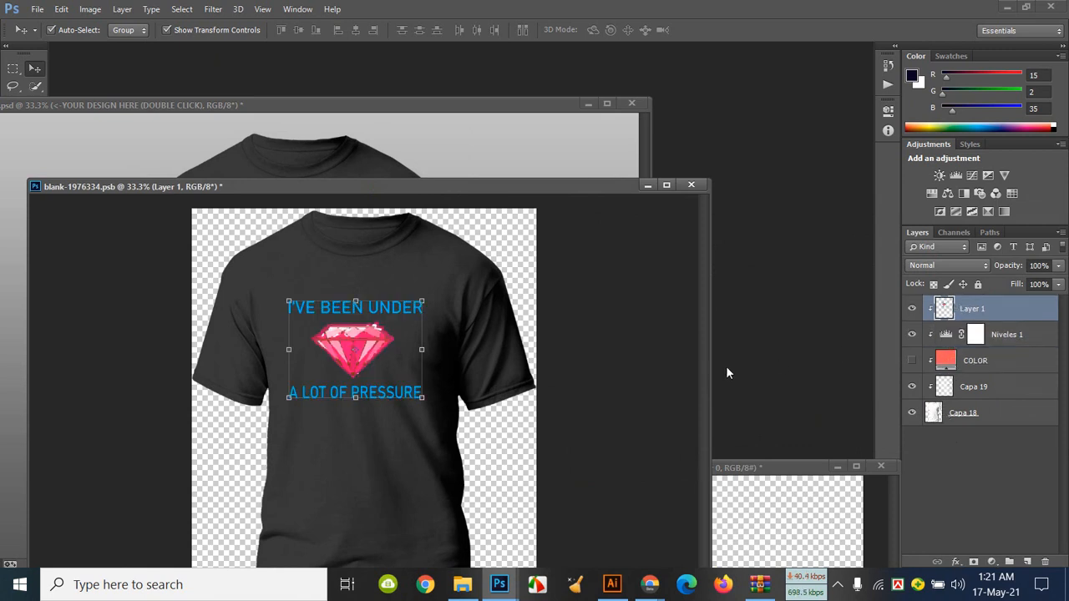
Step: Set the blank-1976334.psb window beside the mockup and save the smart object with its reordered artwork layer
drag(479, 189, 865, 219)
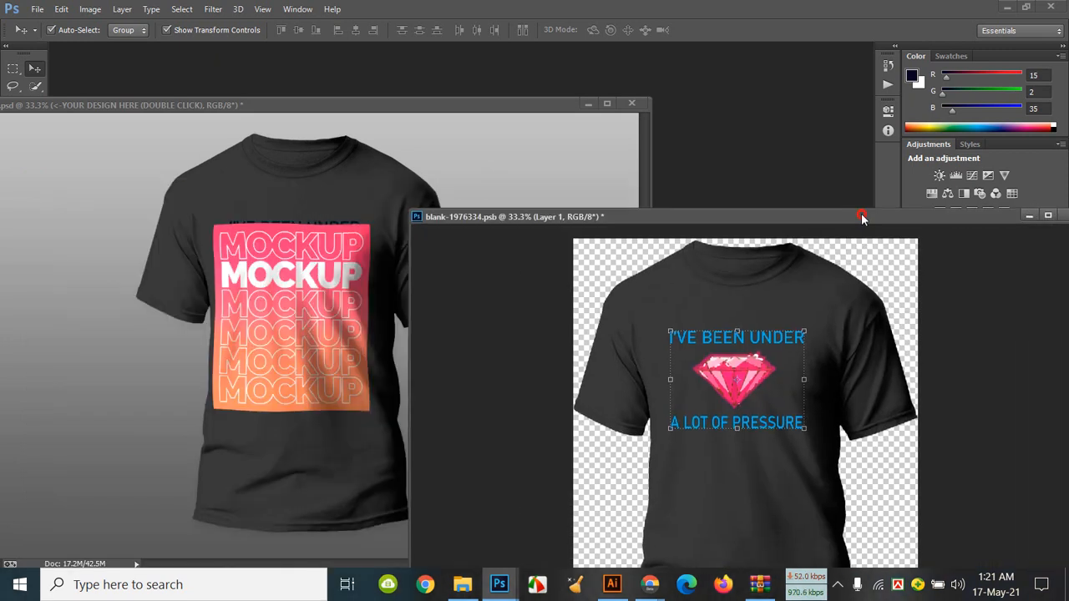
click(772, 396)
click(773, 393)
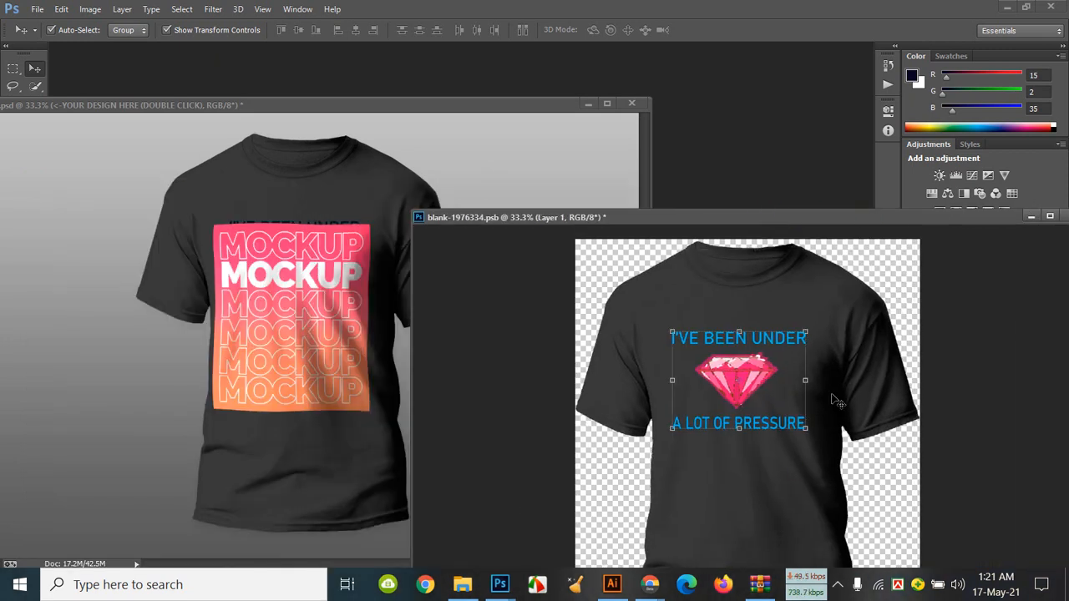
key(ctrl+s)
Step: Toggle the COLOR, Capa 18 and Niveles 1 layers off and on to examine what each contributes to the shirt
drag(848, 222, 543, 291)
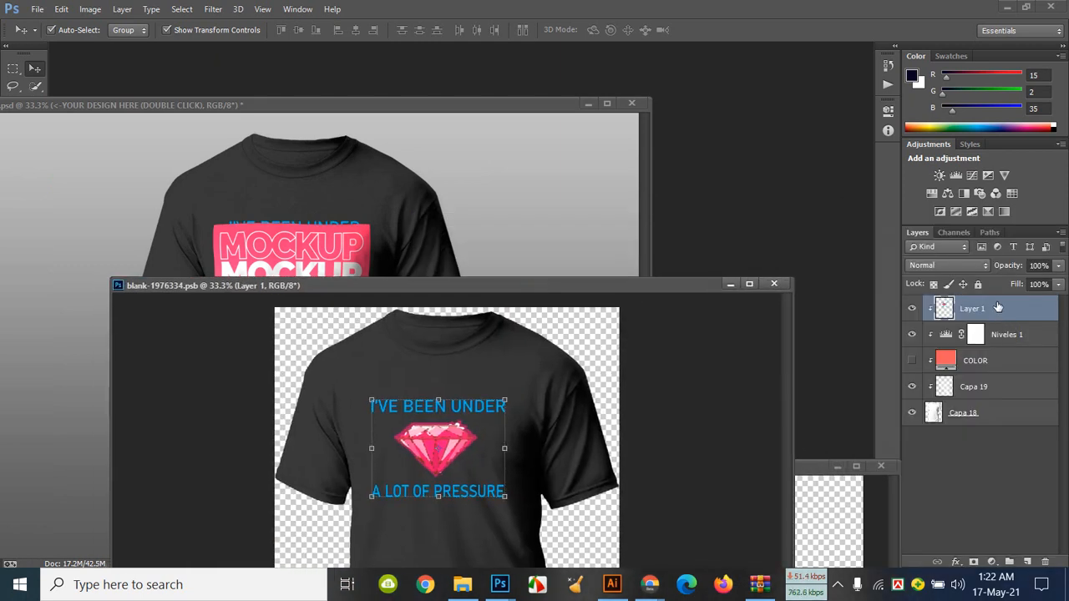
click(912, 360)
click(912, 361)
click(911, 361)
click(911, 361)
click(913, 413)
click(913, 413)
click(913, 334)
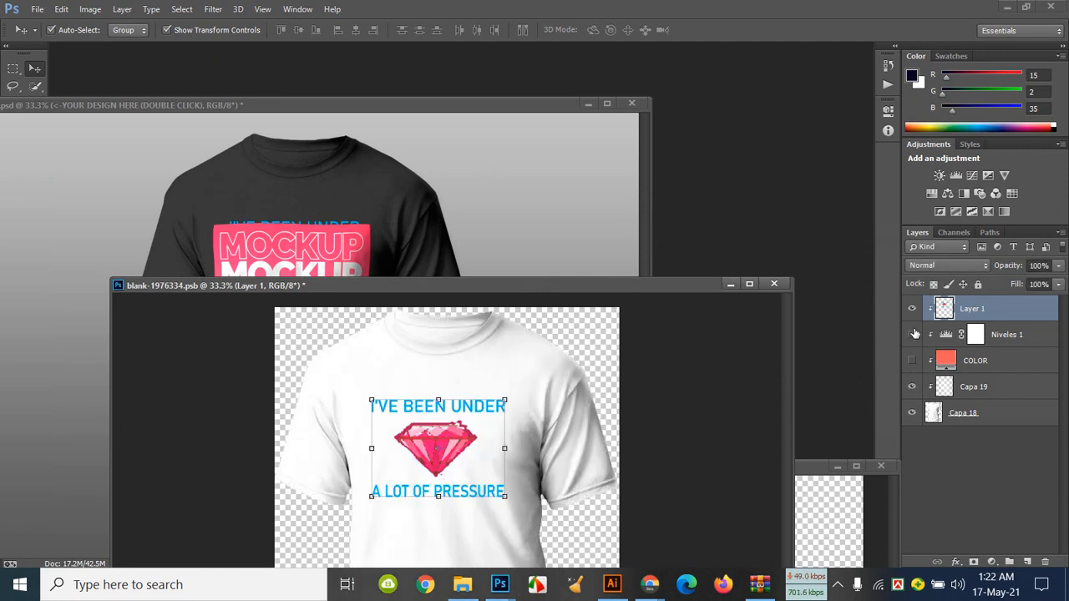
click(913, 335)
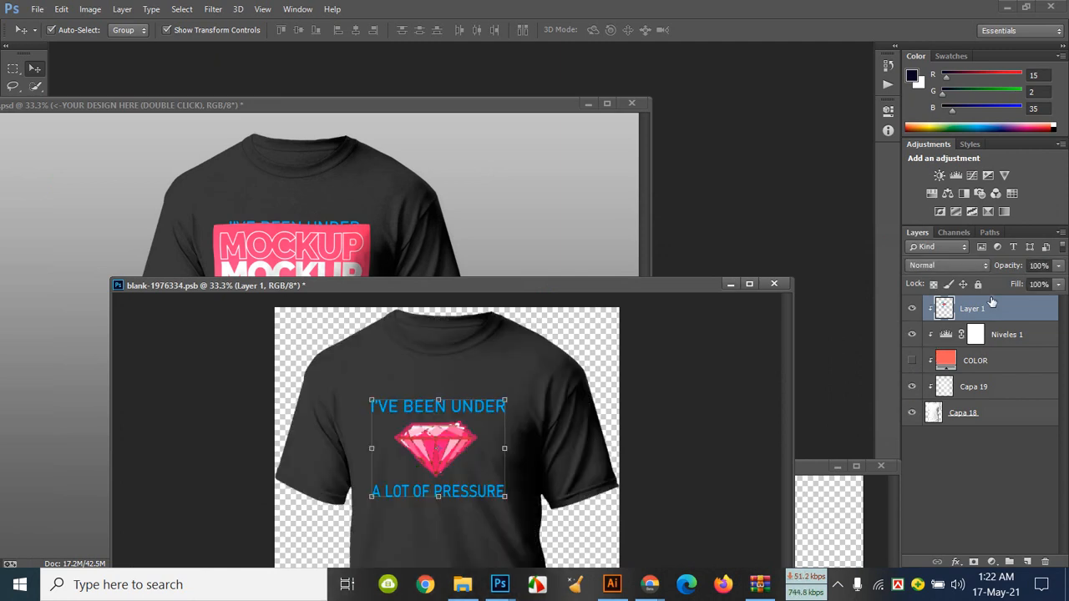
Step: Delete the "<-YOUR DESIGN HERE" layer and the EDITION group from 430.psd
click(376, 264)
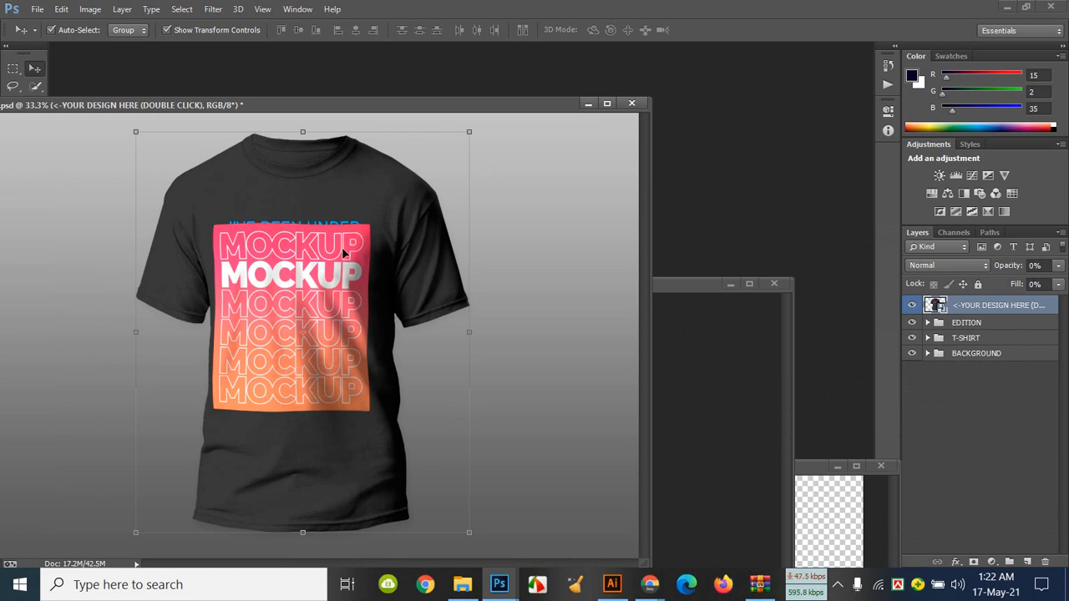
key(Delete)
key(Delete)
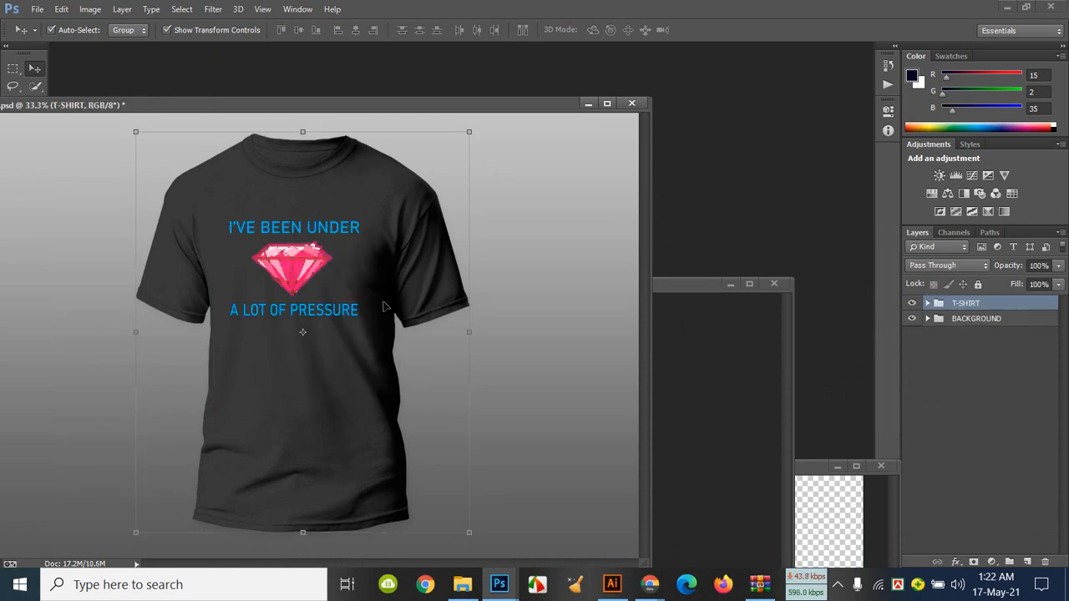
Step: Close blank-1976334.psb without saving again and reposition the 430.psd window so the whole mockup is in view
click(588, 291)
click(724, 384)
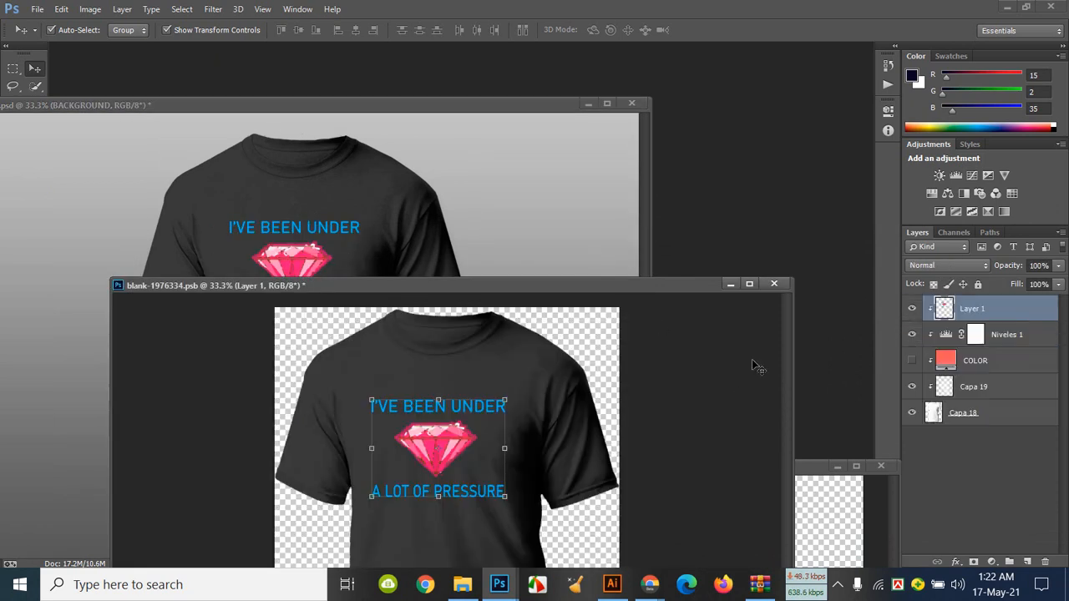
click(774, 285)
click(516, 220)
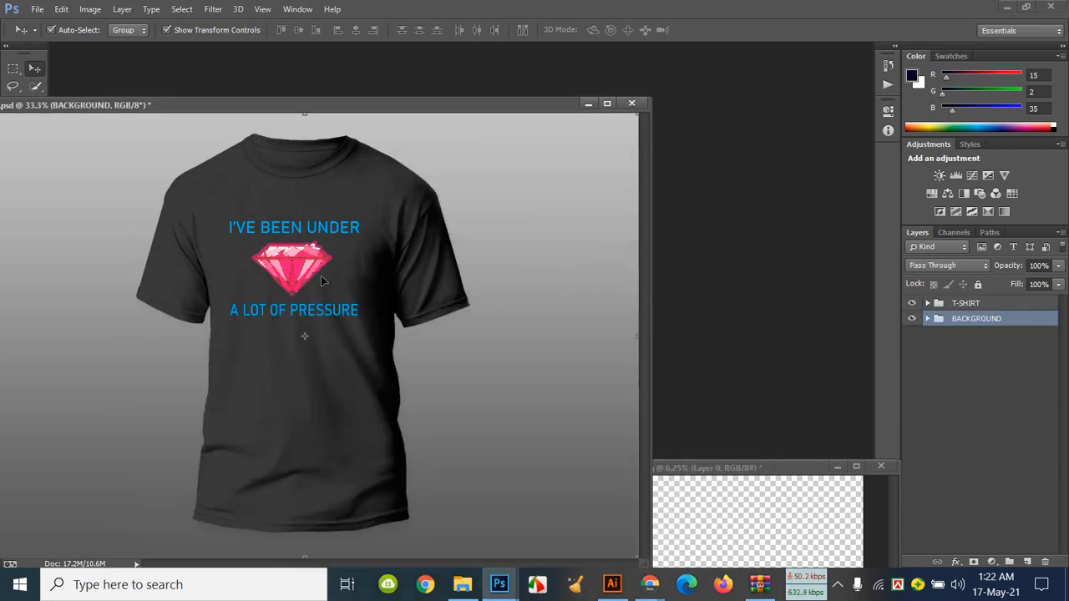
click(334, 281)
click(616, 254)
click(608, 103)
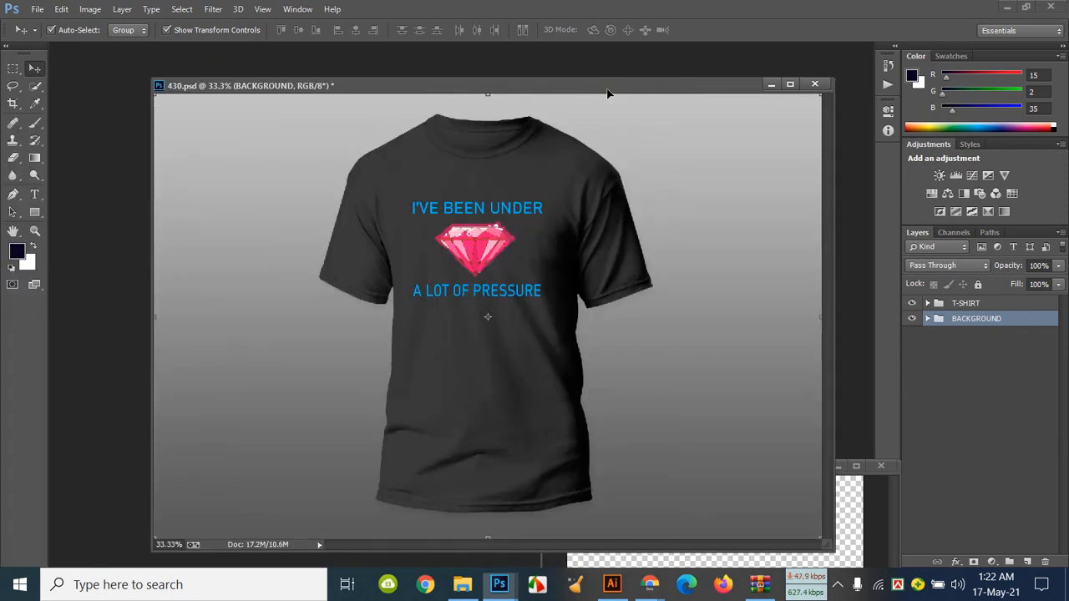
Step: Save the mockup to the Desktop as a JPEG named "Dimond T Jpg" with Maximum quality 12 and the Progressive format option
click(36, 8)
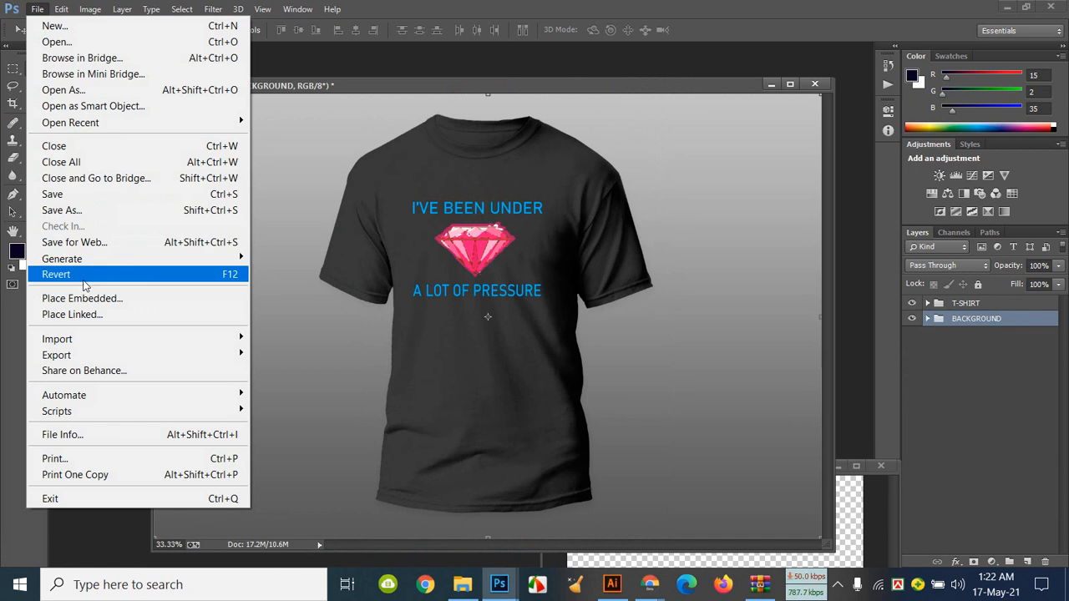
click(91, 219)
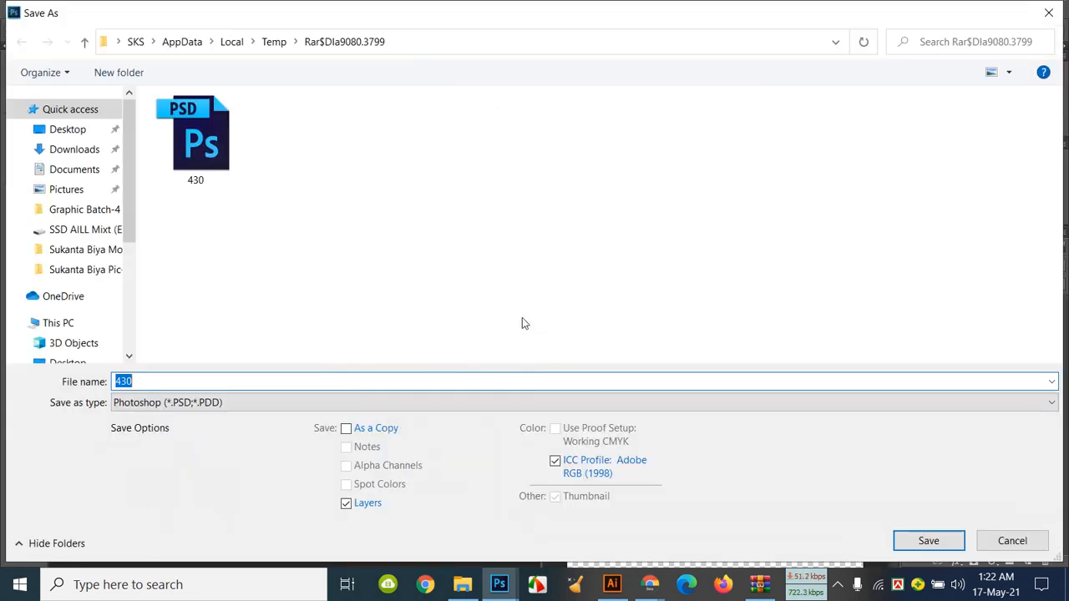
text(Dimond T Jpg)
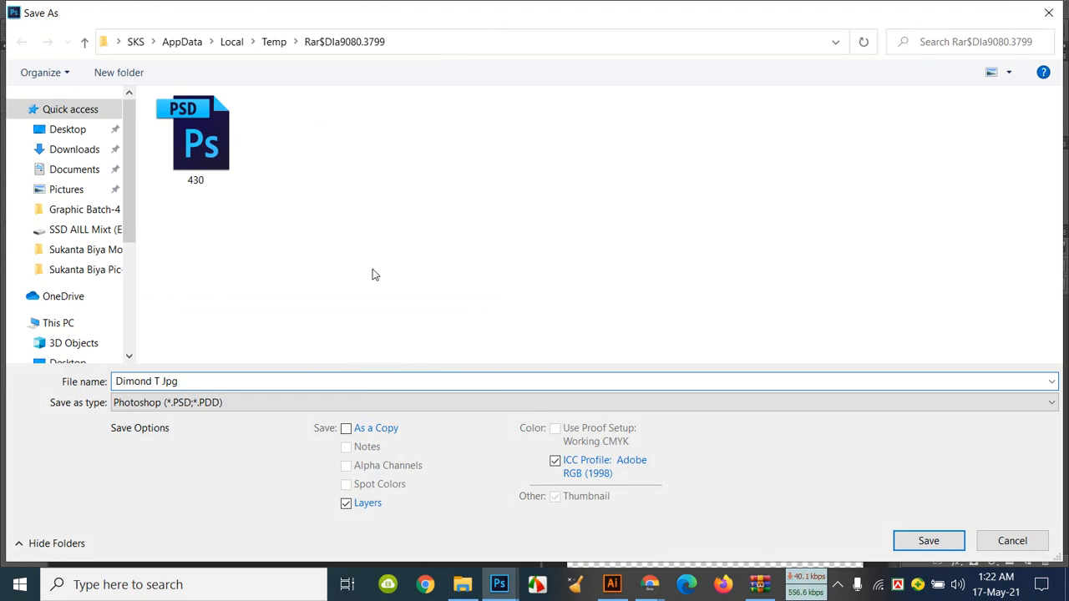
click(286, 402)
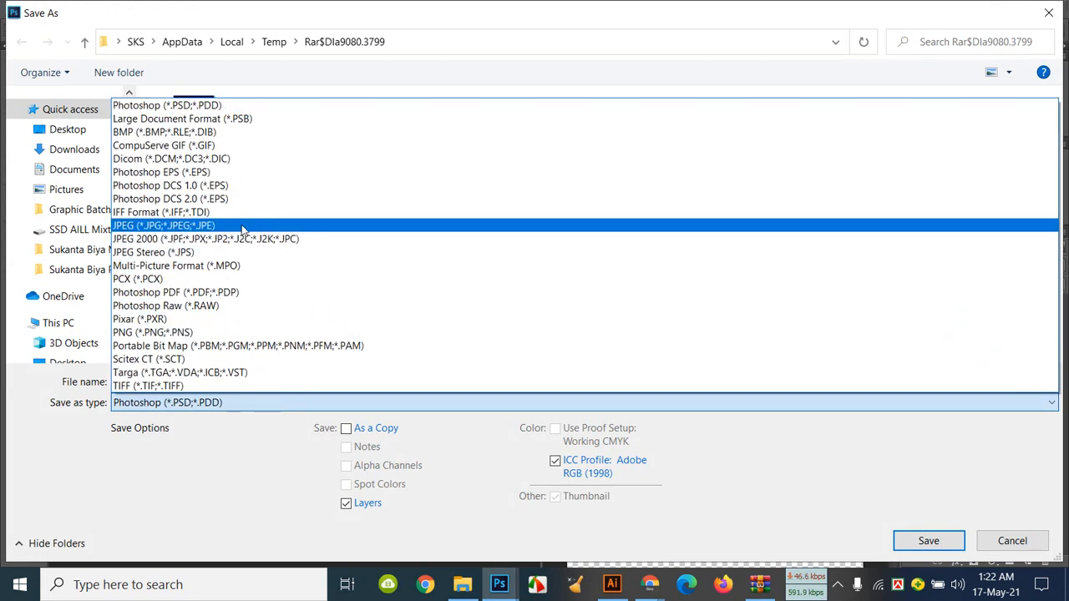
click(243, 226)
click(74, 130)
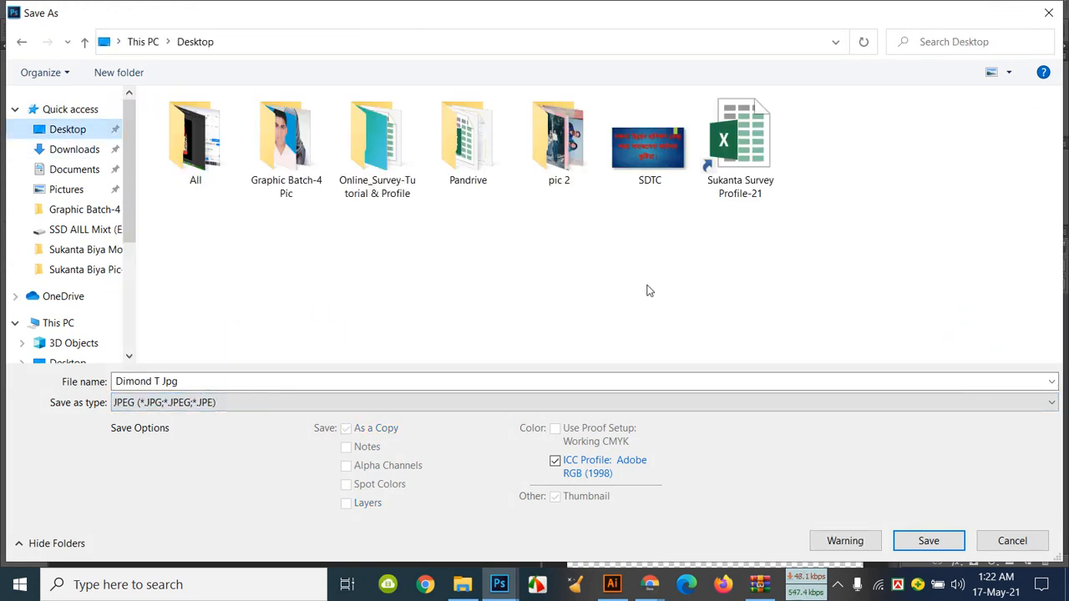
double_click(346, 385)
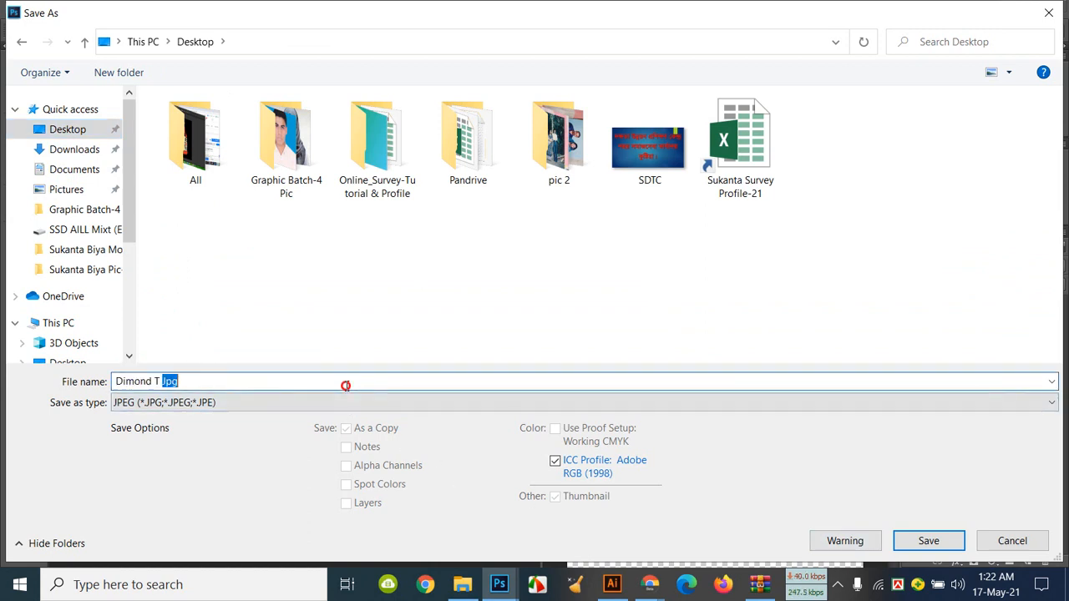
click(346, 385)
click(916, 541)
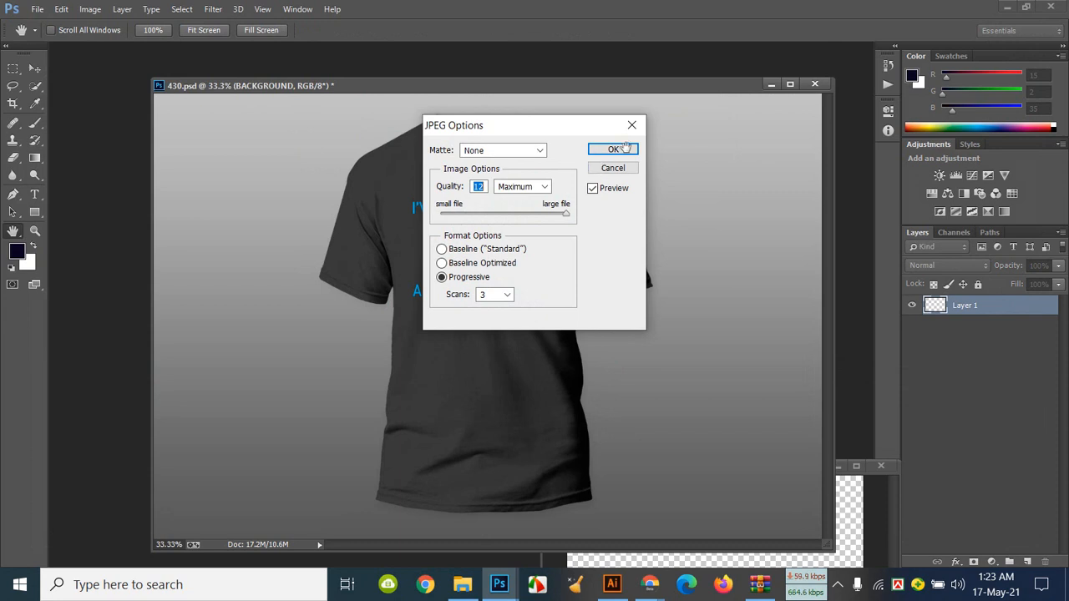
click(616, 151)
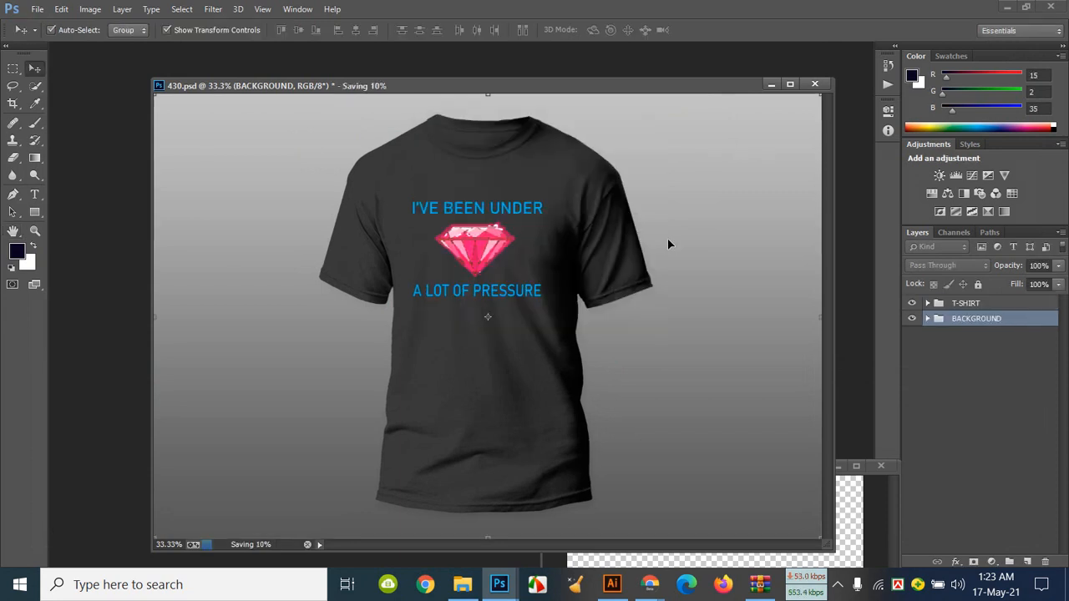
Step: Move the 430.psd window aside and close DIMOND T SHIRT-01.png without saving its changes
scroll(678, 243, up, 3)
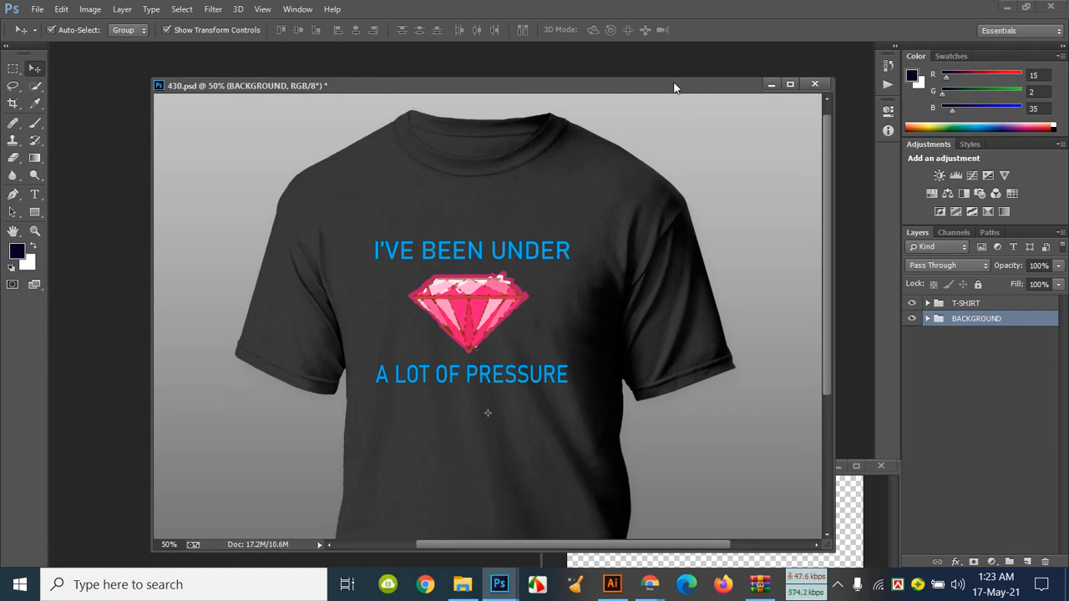
drag(640, 86, 591, 85)
drag(815, 467, 746, 211)
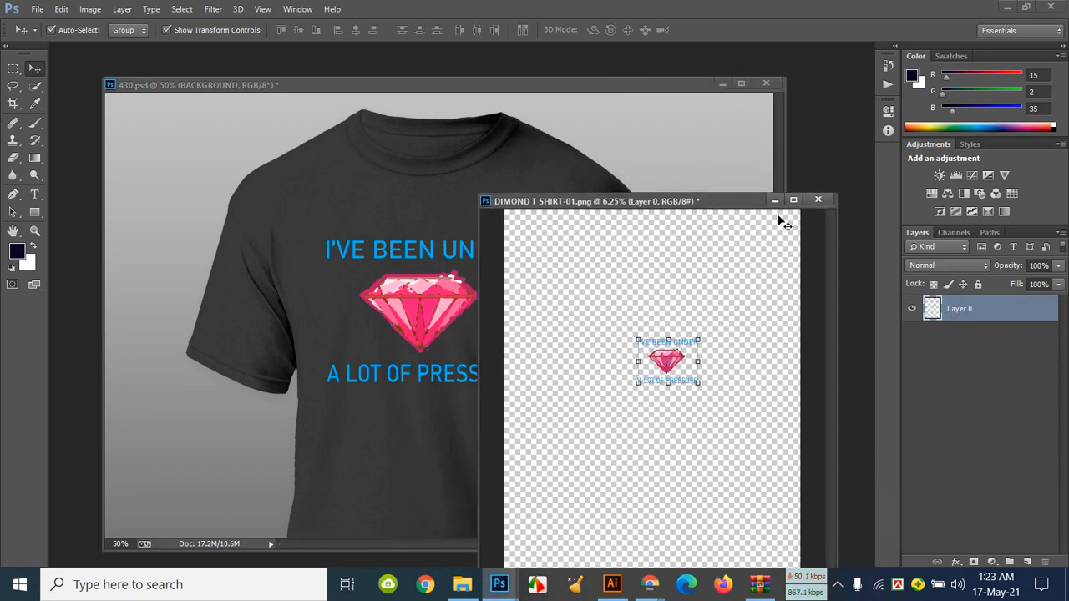
click(817, 200)
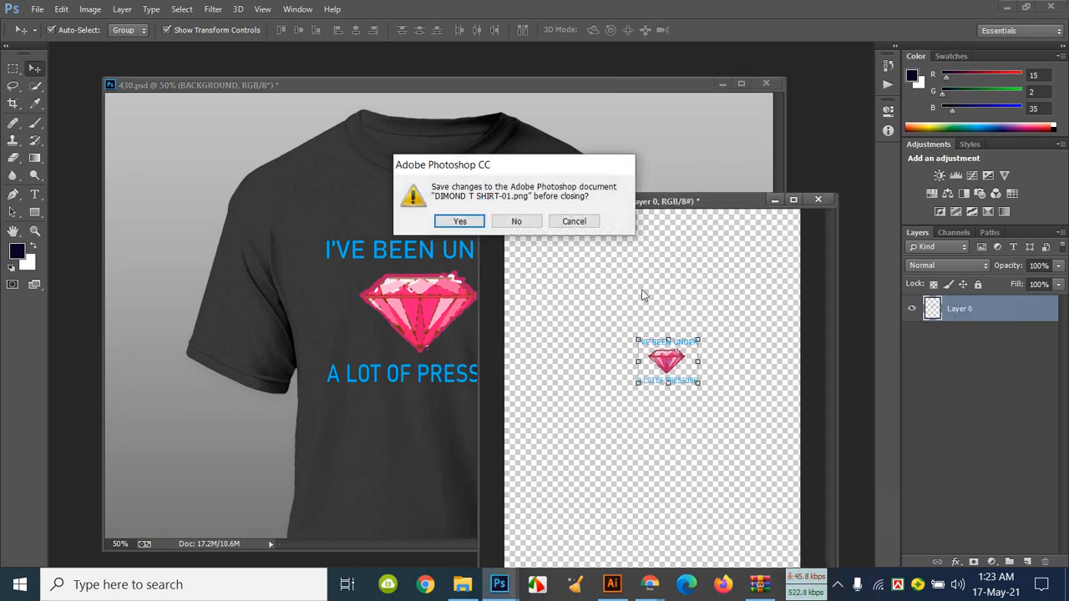
click(531, 222)
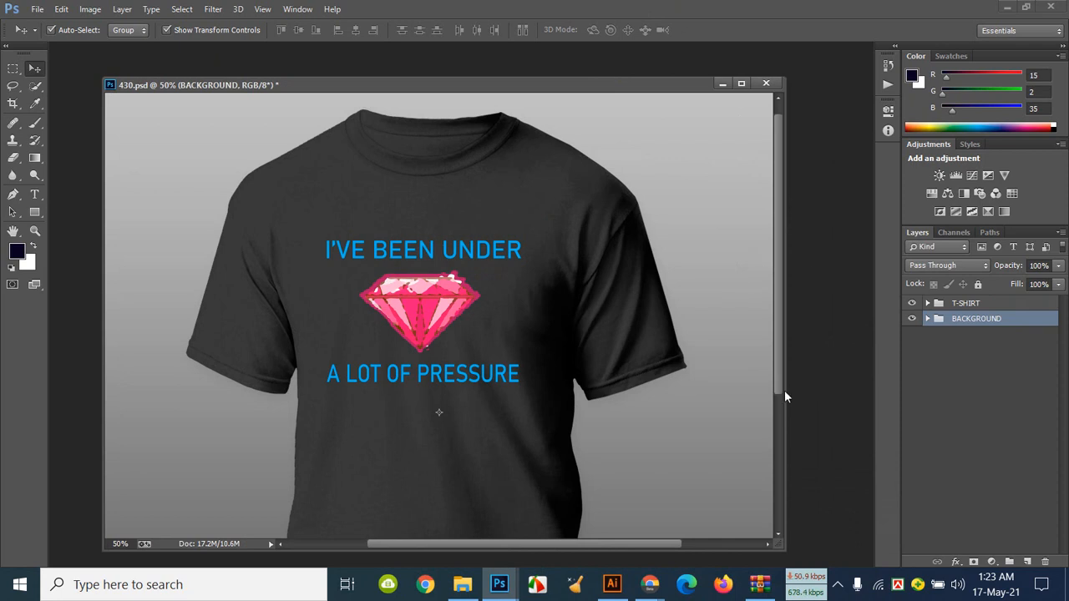
Step: Switch to Chrome and review the live stream's insights, post details and comments on the Facebook Live Producer page
mouse_move(660, 578)
click(558, 513)
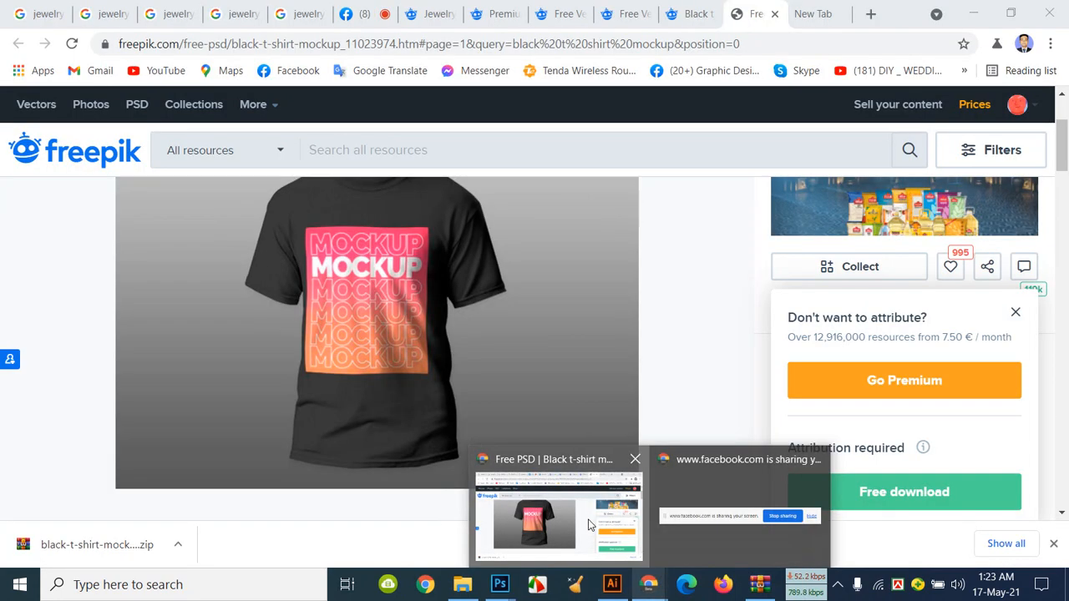
mouse_move(655, 590)
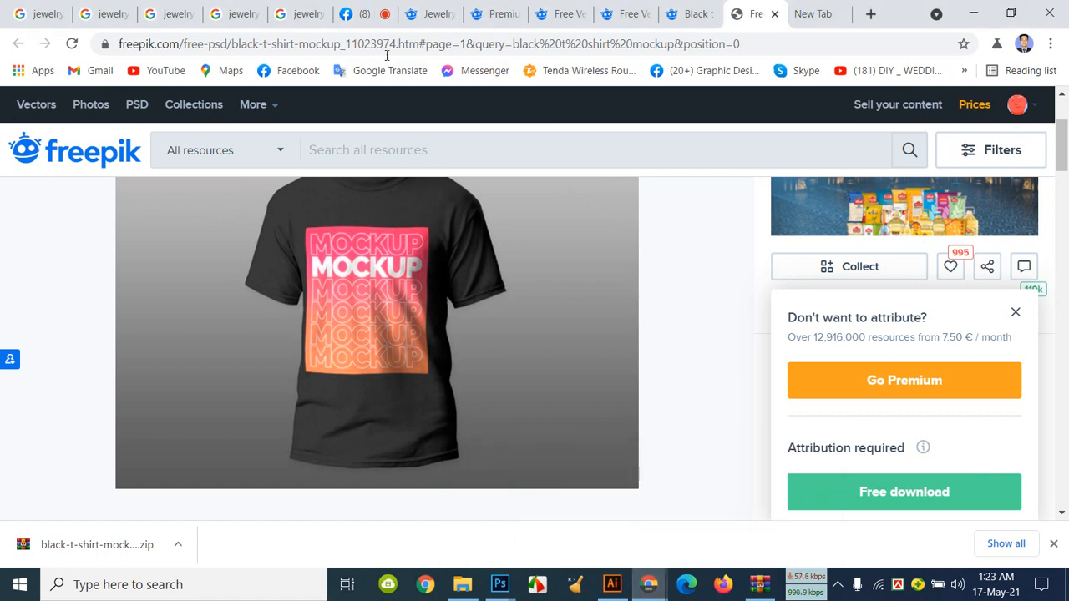
click(373, 13)
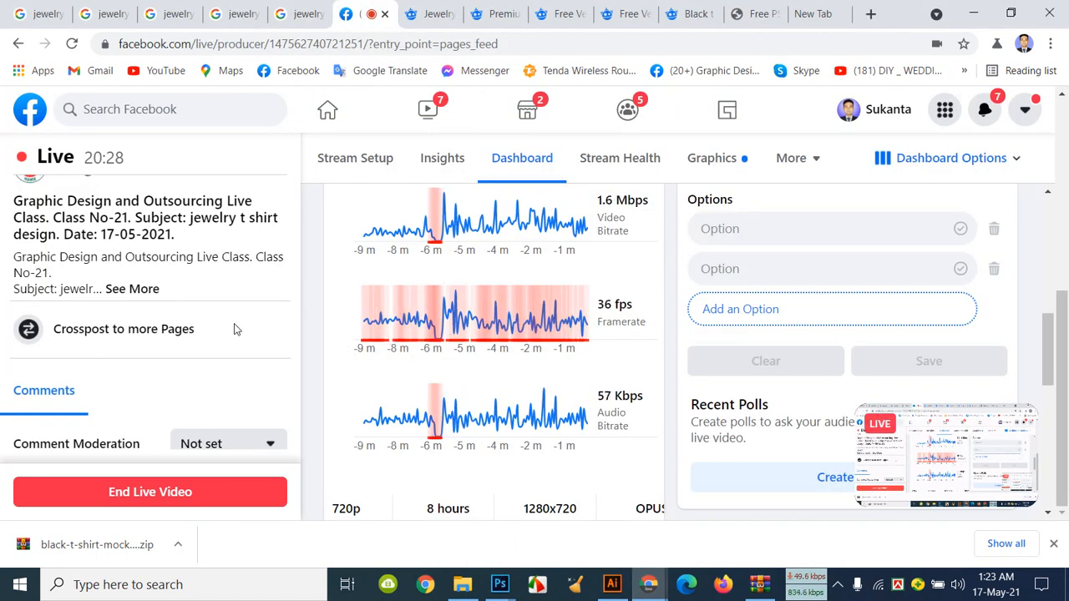
scroll(234, 327, up, 2)
scroll(236, 329, down, 3)
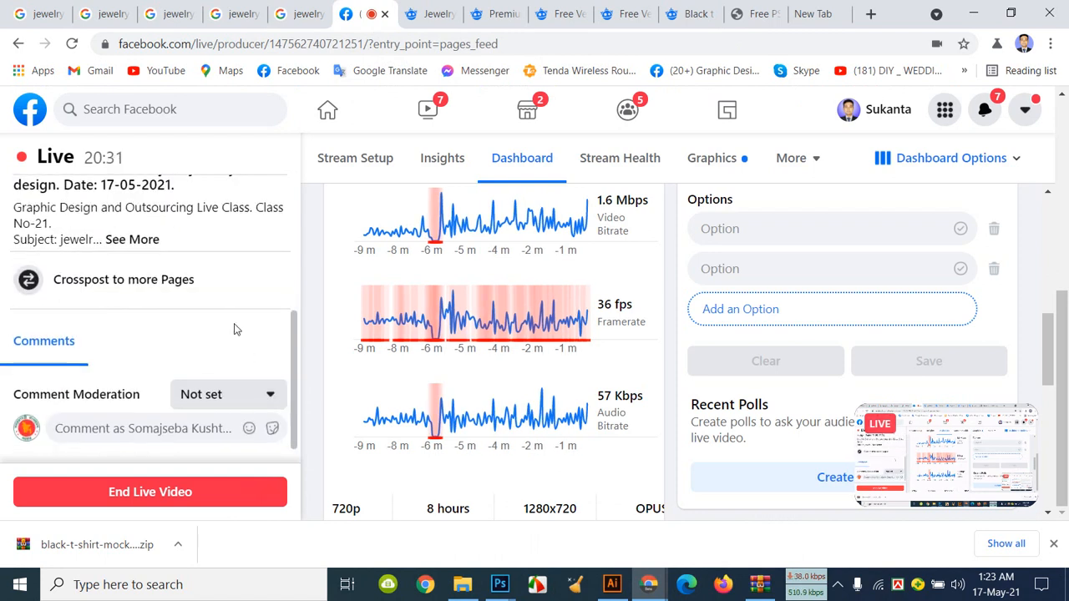
scroll(235, 330, up, 2)
scroll(236, 327, up, 1)
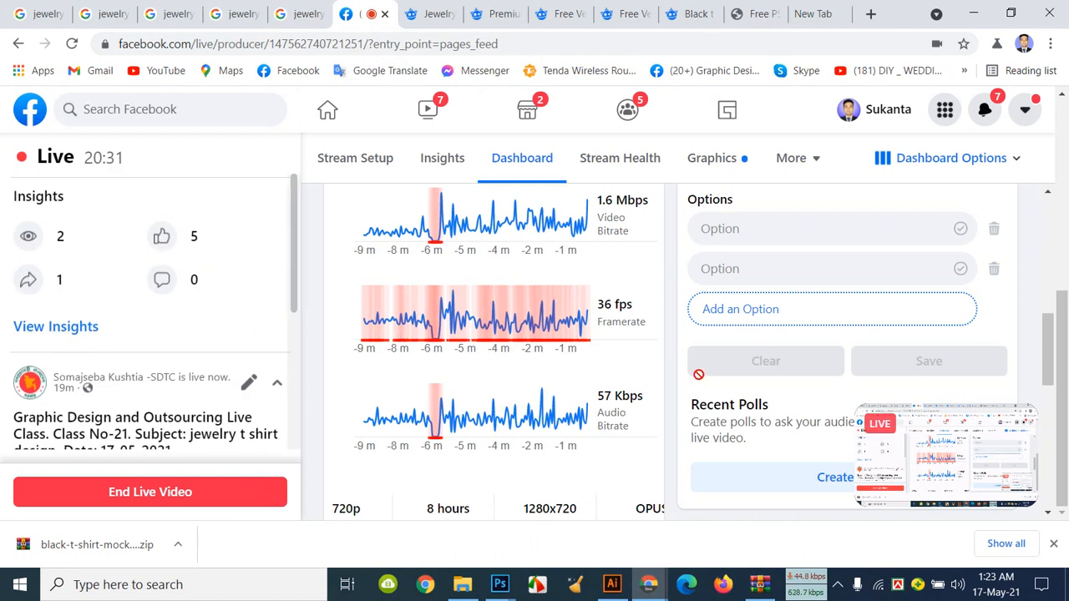
scroll(162, 381, down, 3)
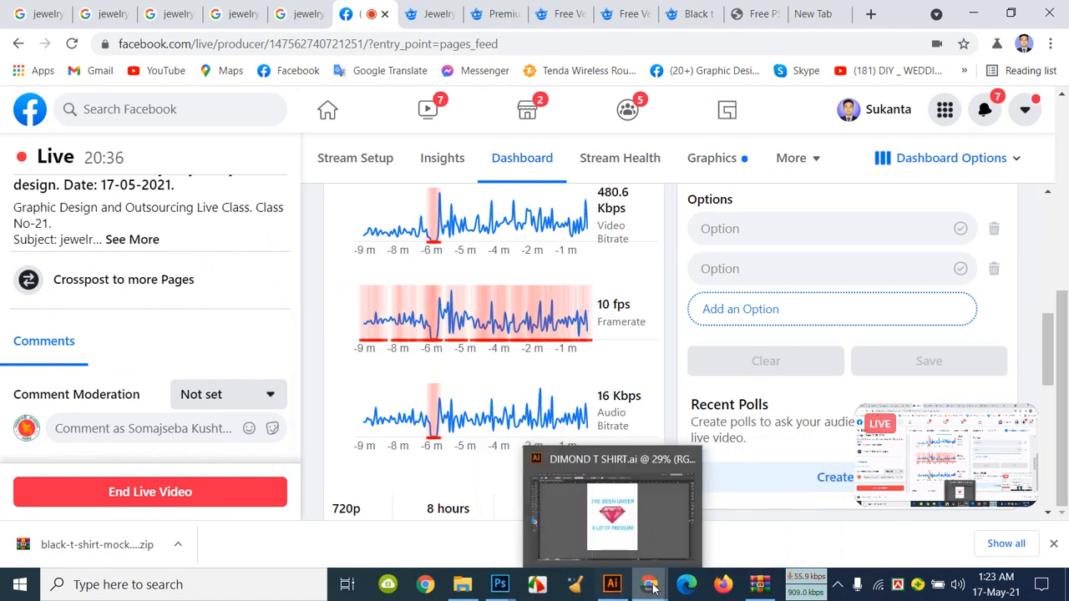
Step: Look through the open Freepik jewelry vector and black T-shirt mockup pages for artwork for a new design
mouse_move(656, 589)
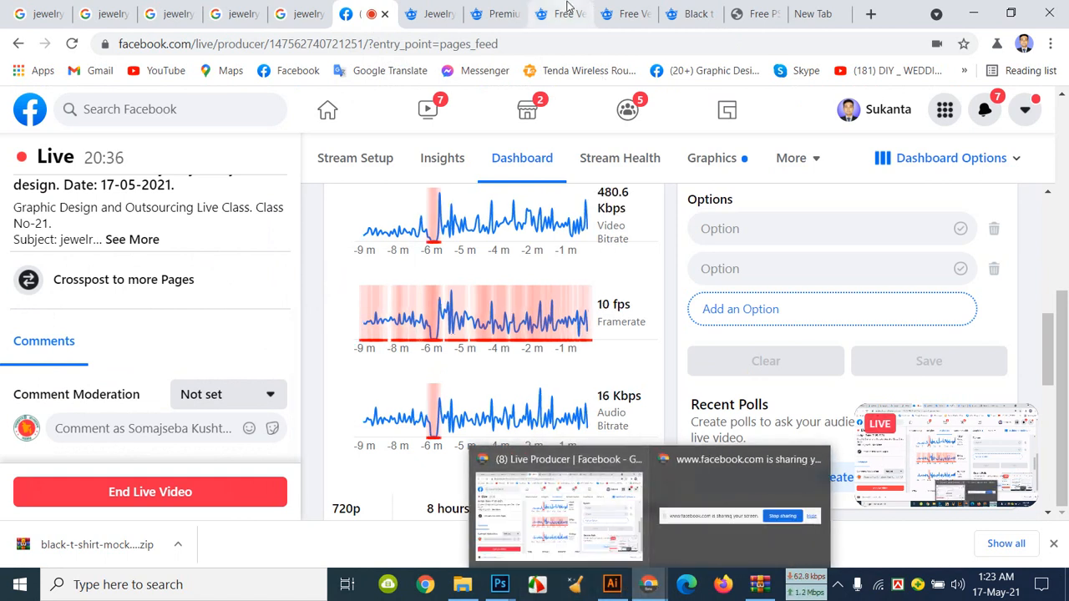
click(428, 16)
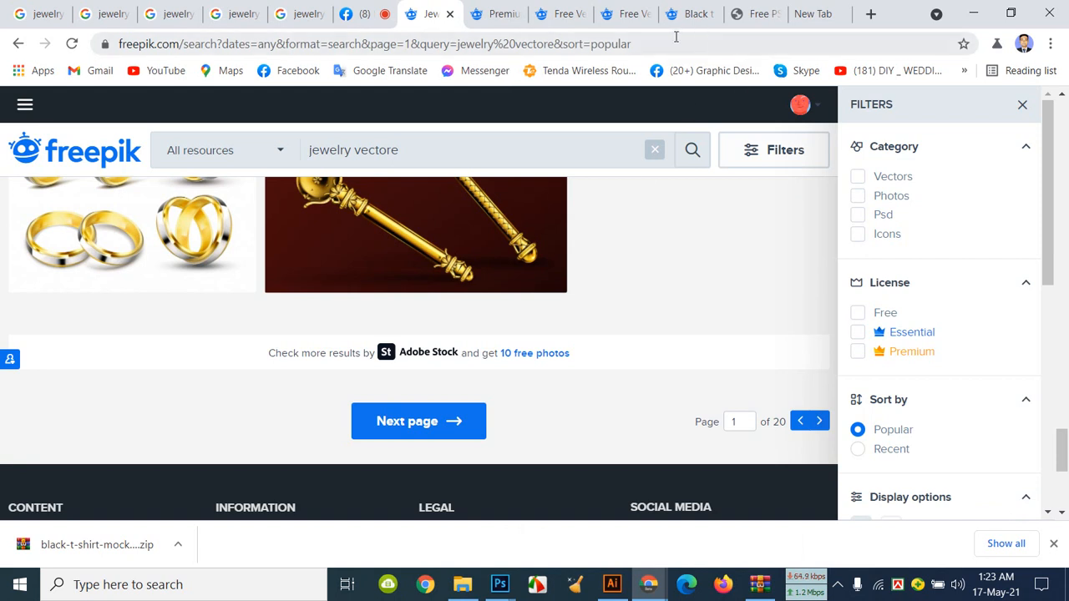
scroll(646, 180, up, 5)
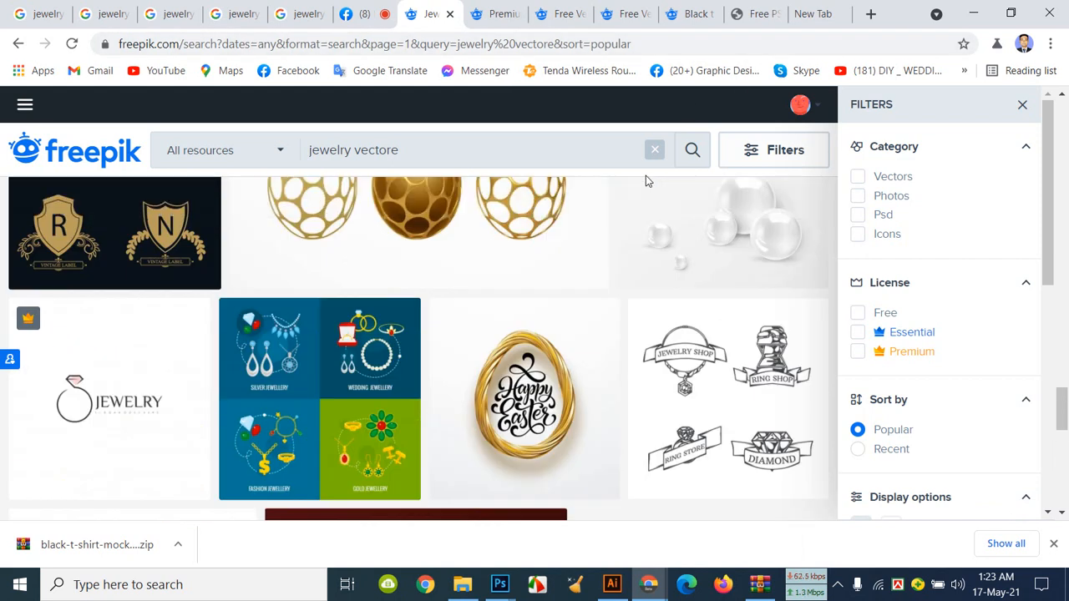
click(692, 14)
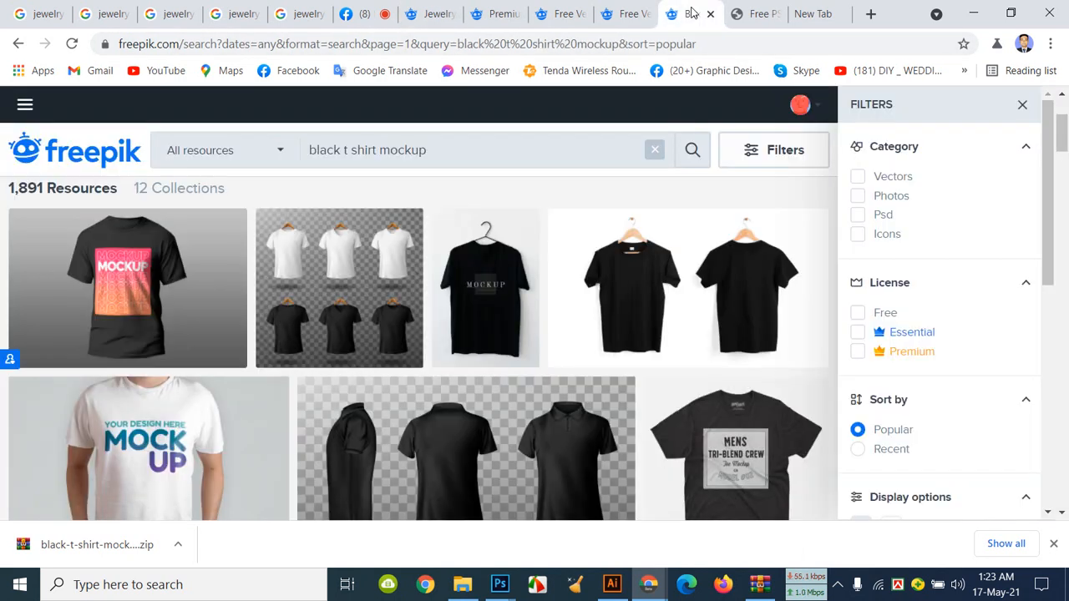
click(619, 22)
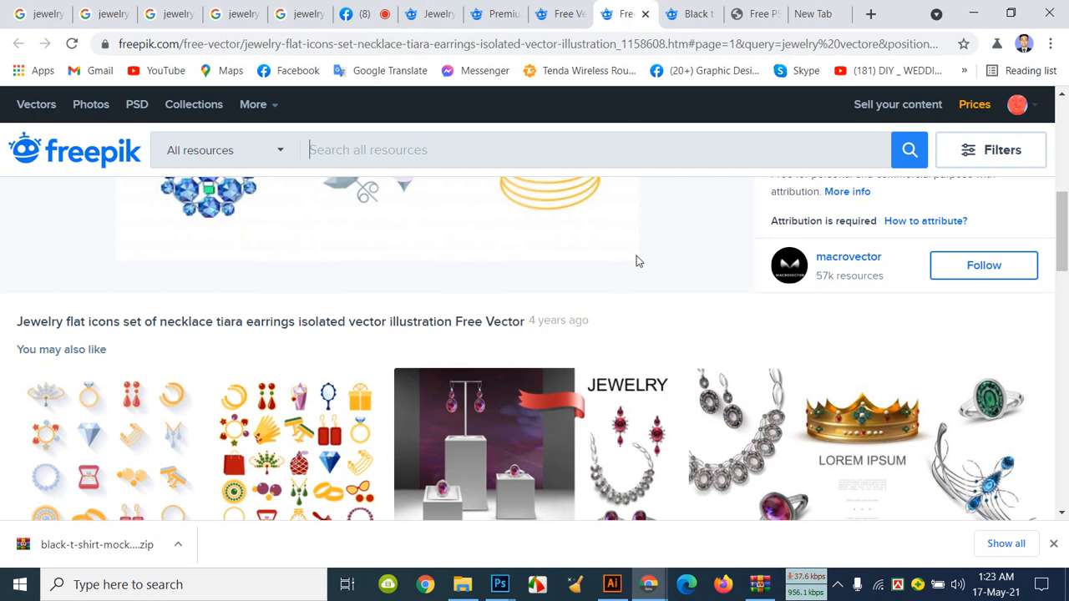
scroll(646, 265, down, 5)
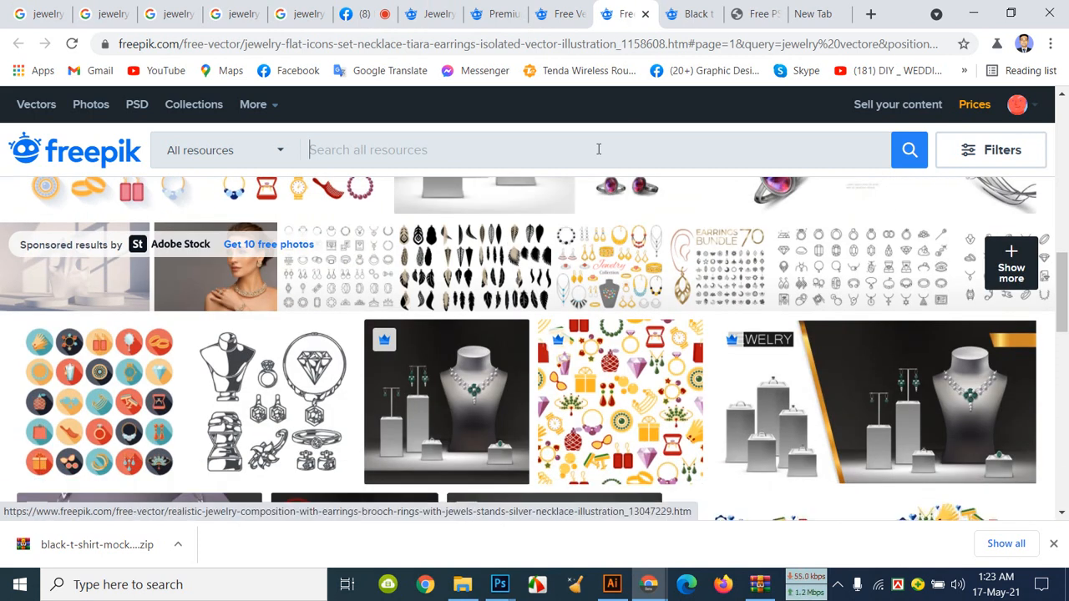
Step: Download the Freepik jewelry flat icons set of diamond and gold accessories using the free, attribution-required option
click(560, 13)
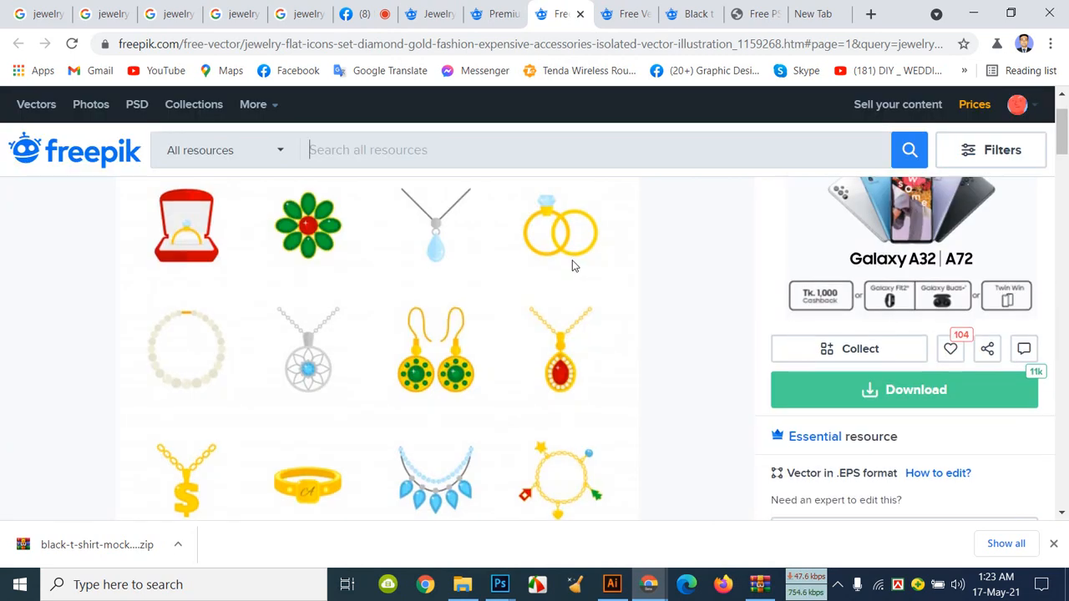
scroll(573, 265, down, 2)
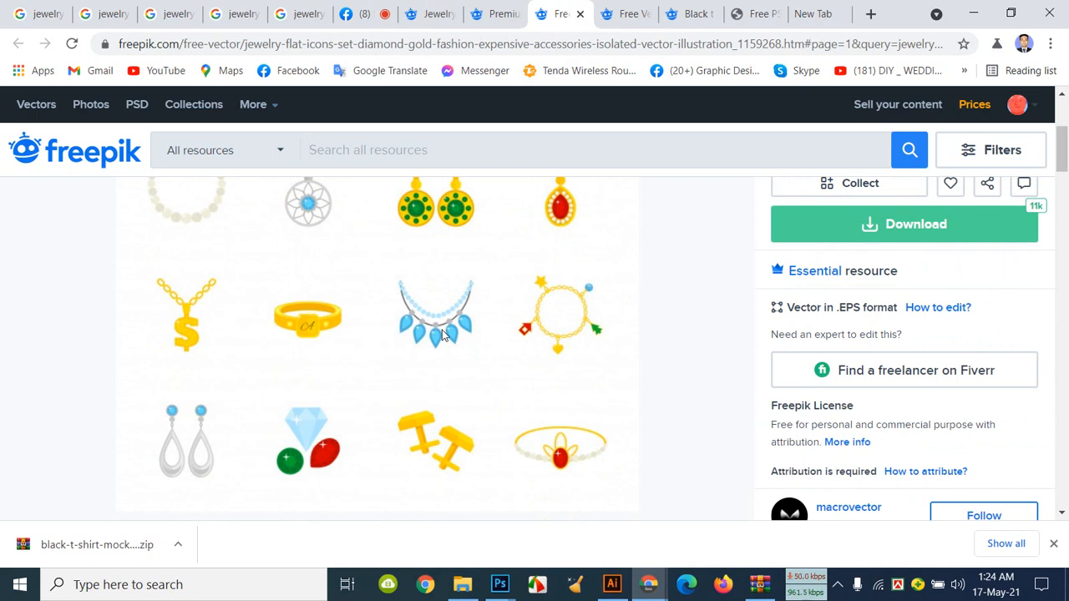
click(878, 232)
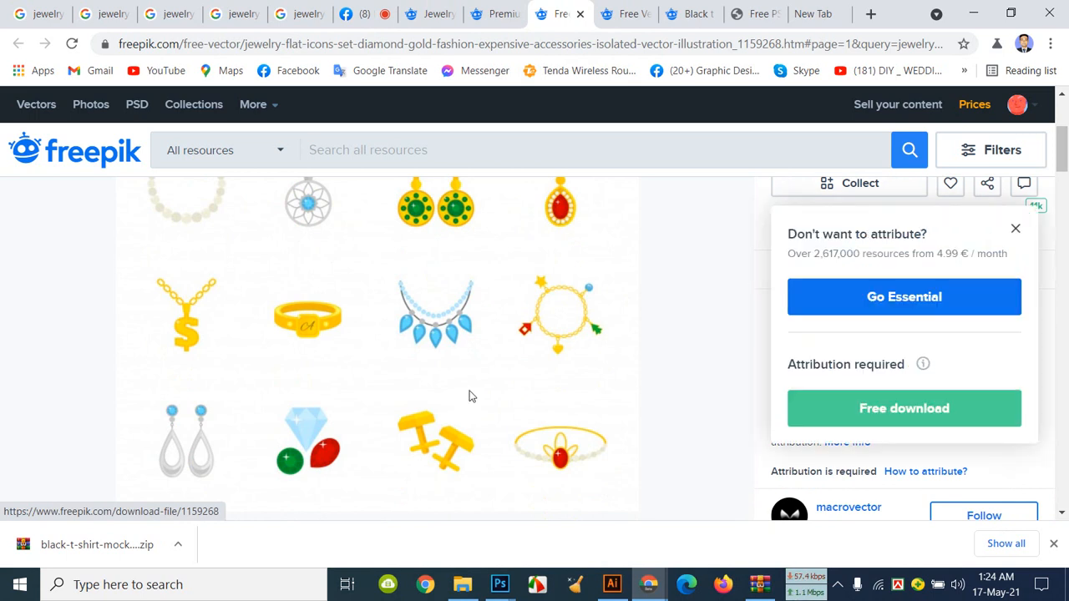
click(864, 407)
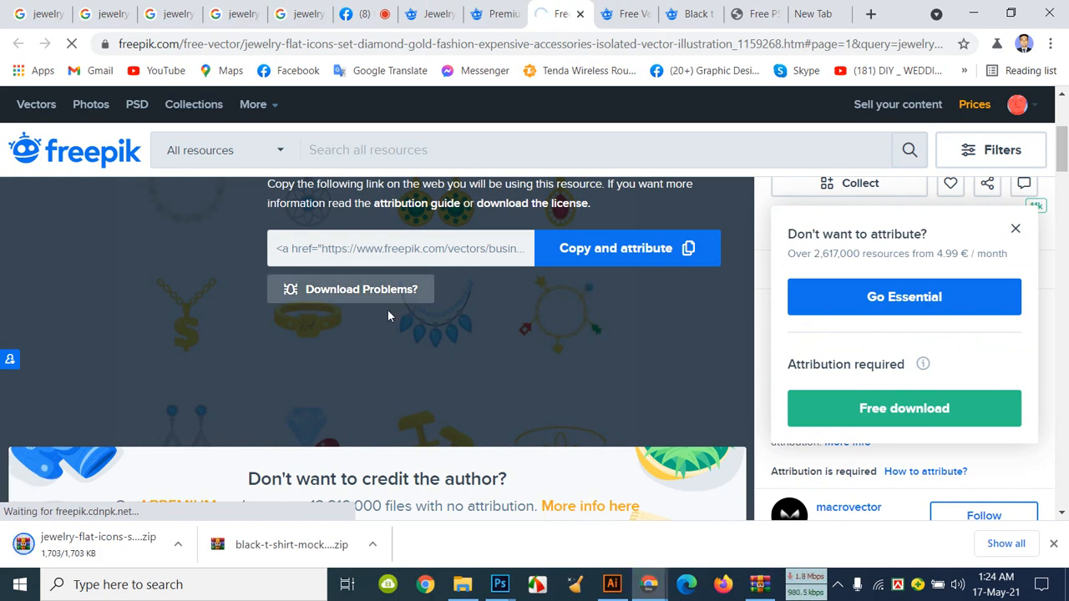
Step: Locate the downloaded jewelry icons archive in its folder, open it and open 2959.eps in Illustrator
click(177, 548)
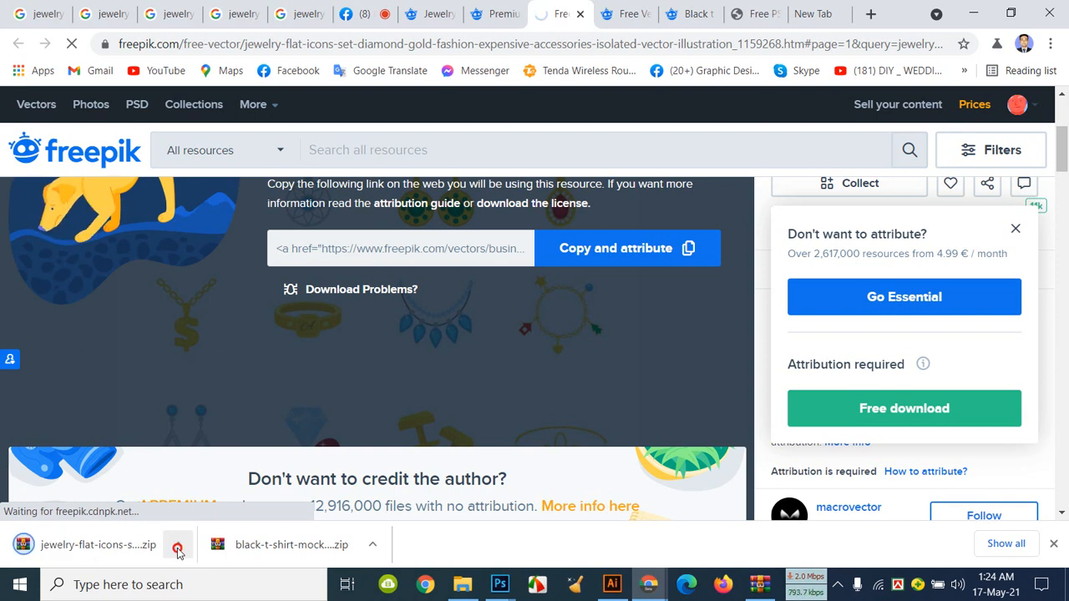
click(208, 488)
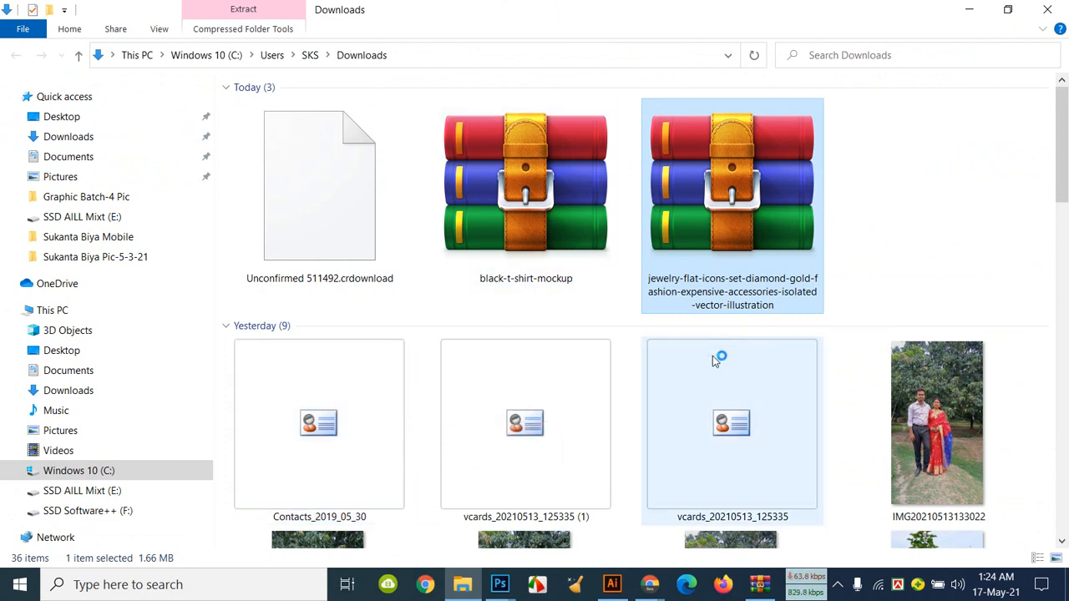
key(Return)
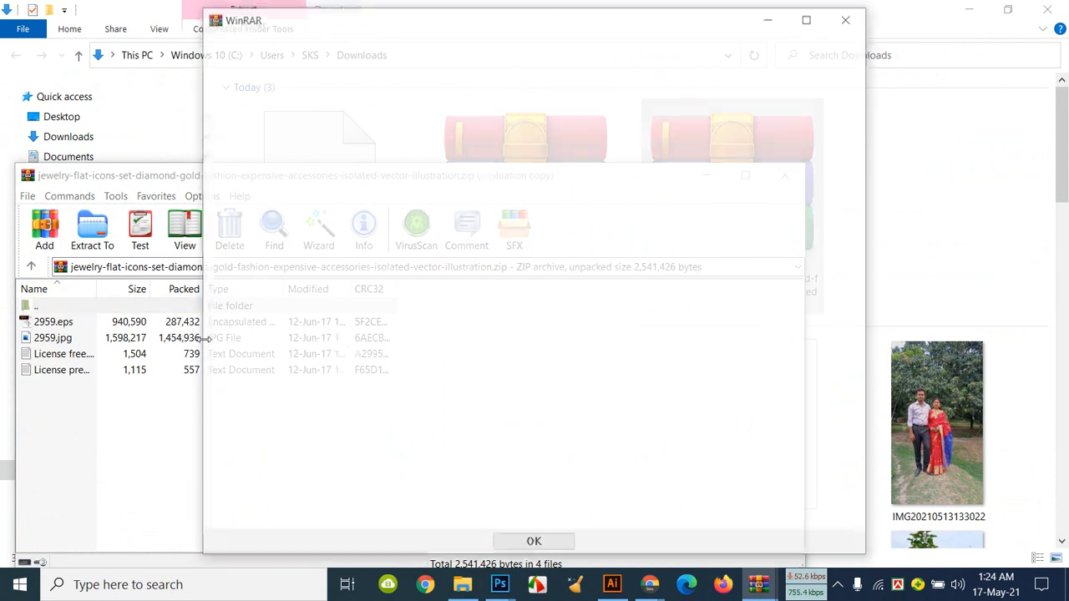
double_click(48, 324)
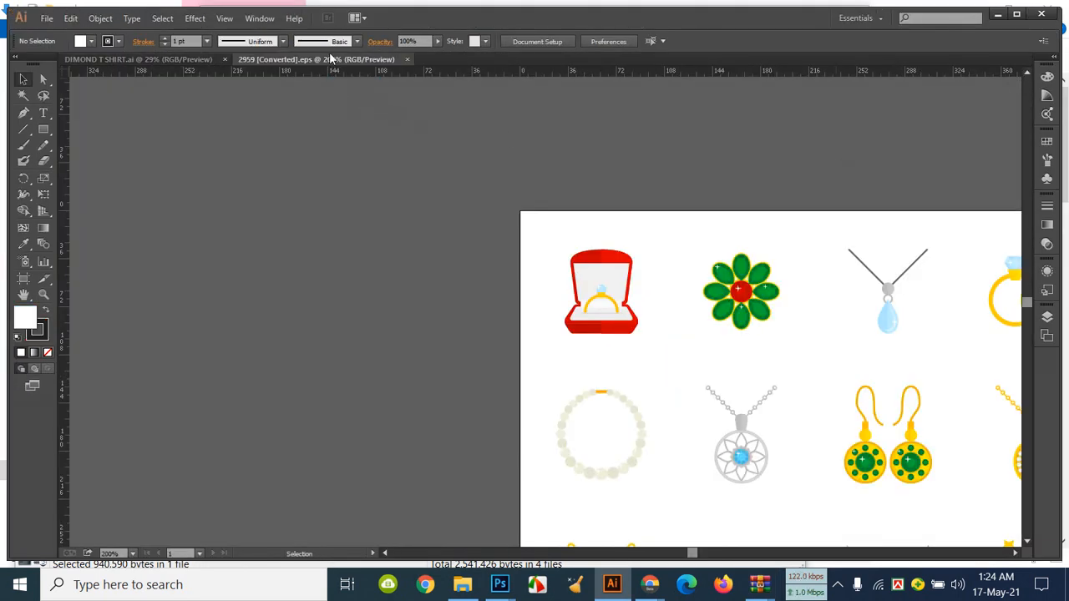
Step: Detach the 2959.eps document into a floating window placed over the lower part of DIMOND T SHIRT.ai
drag(332, 58, 357, 179)
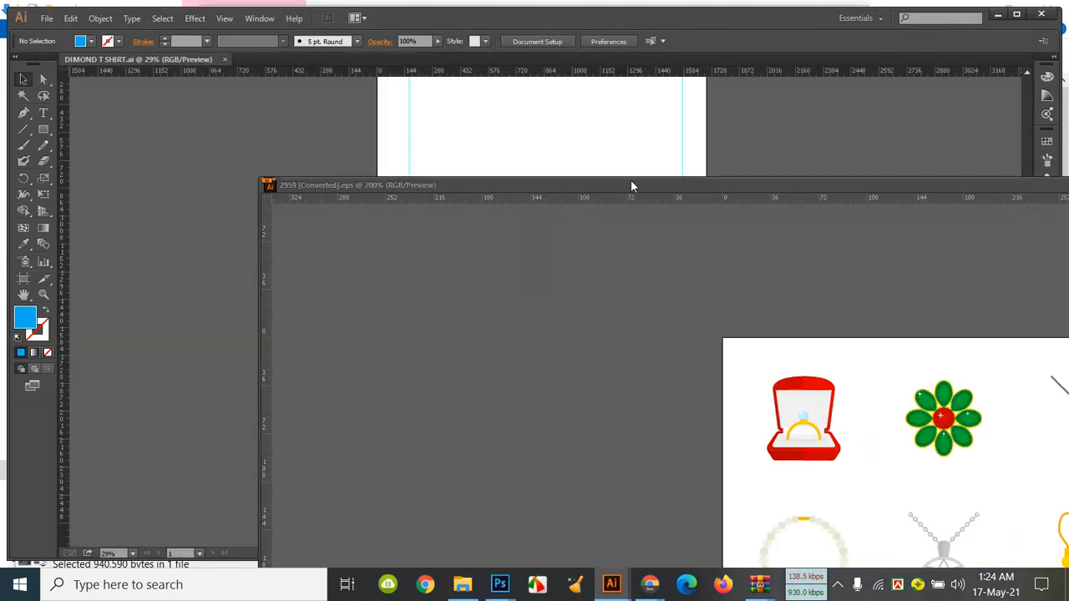
drag(630, 186, 570, 338)
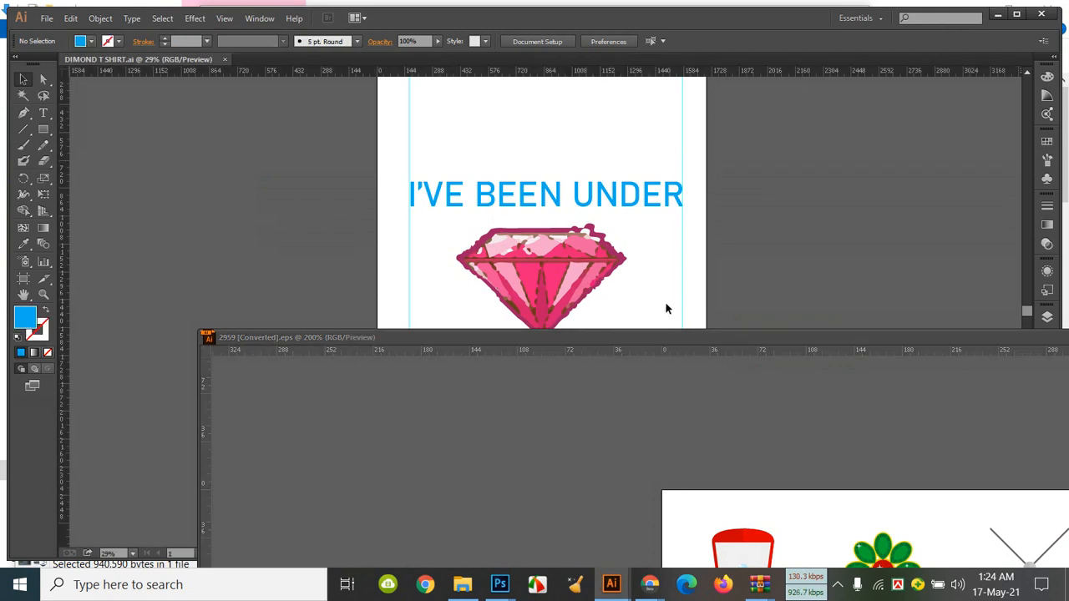
drag(750, 338, 441, 279)
Step: Try copying the green flower brooch from 2959.eps into DIMOND T SHIRT.ai, and delete the copy
drag(558, 500, 294, 162)
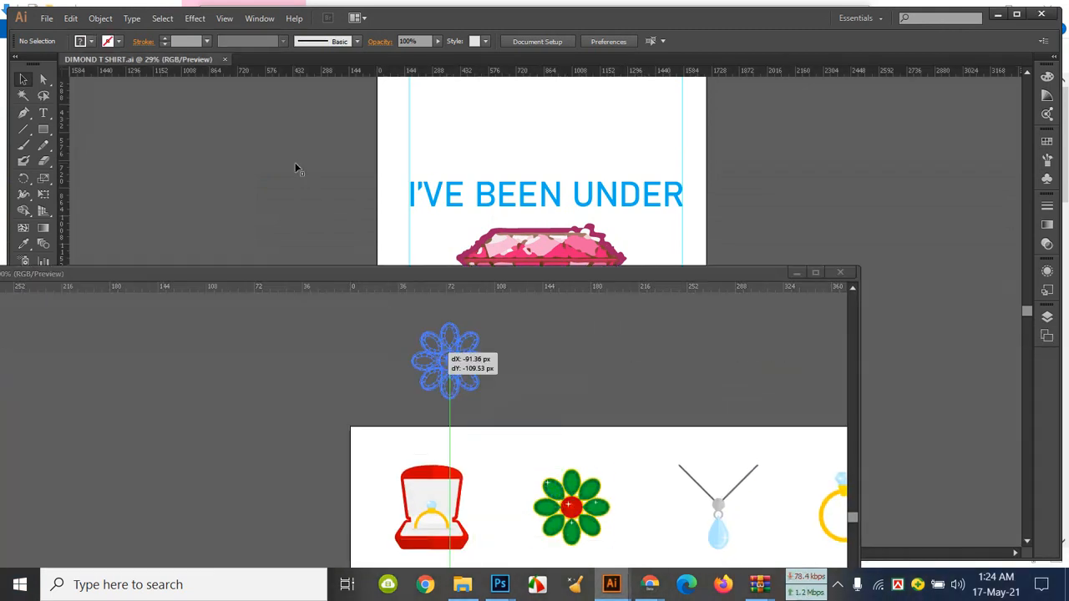
click(312, 204)
drag(348, 209, 353, 210)
key(Delete)
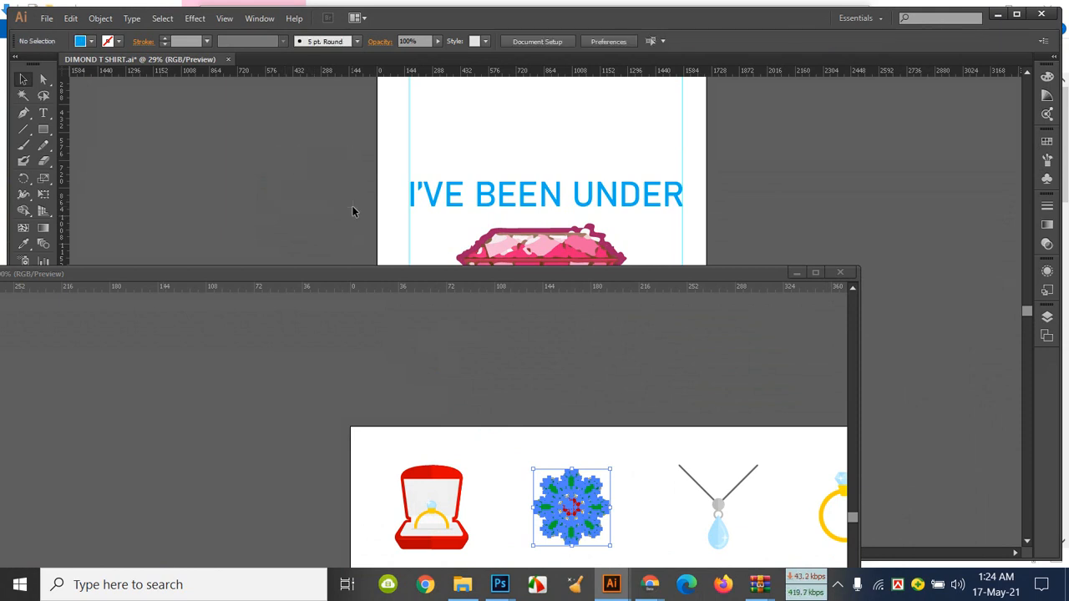
Step: Zoom 2959.eps out to 150%, move its window off the artboard, and delete the slogan and diamond artwork from DIMOND T SHIRT.ai
drag(583, 273, 372, 155)
click(388, 215)
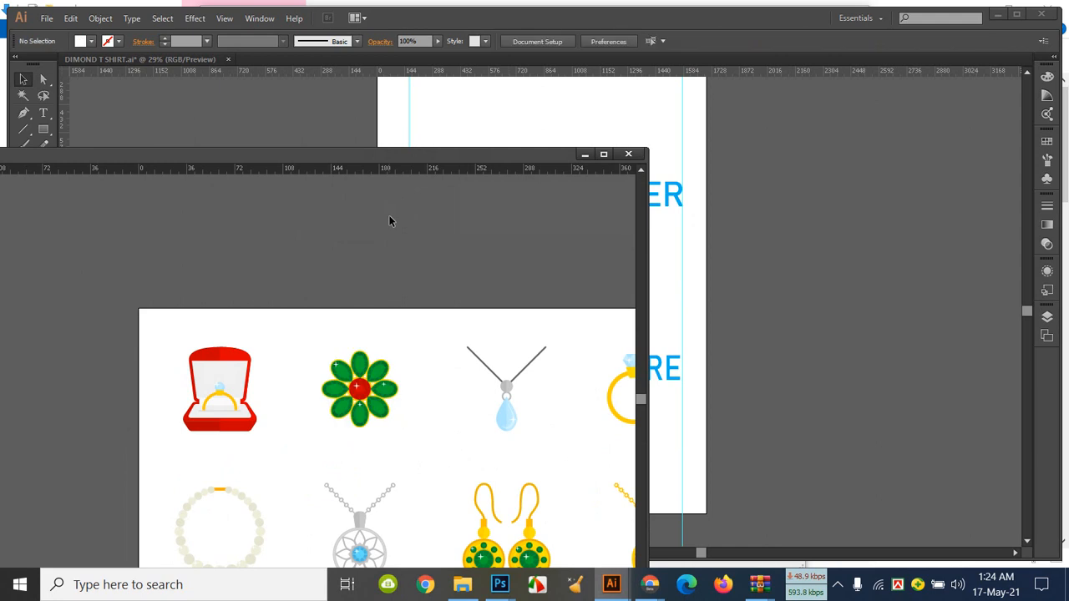
key(ctrl+minus)
click(741, 237)
mouse_move(533, 156)
mouse_down()
mouse_move(382, 124)
mouse_move(323, 91)
mouse_up()
click(515, 160)
drag(577, 158, 654, 435)
key(Delete)
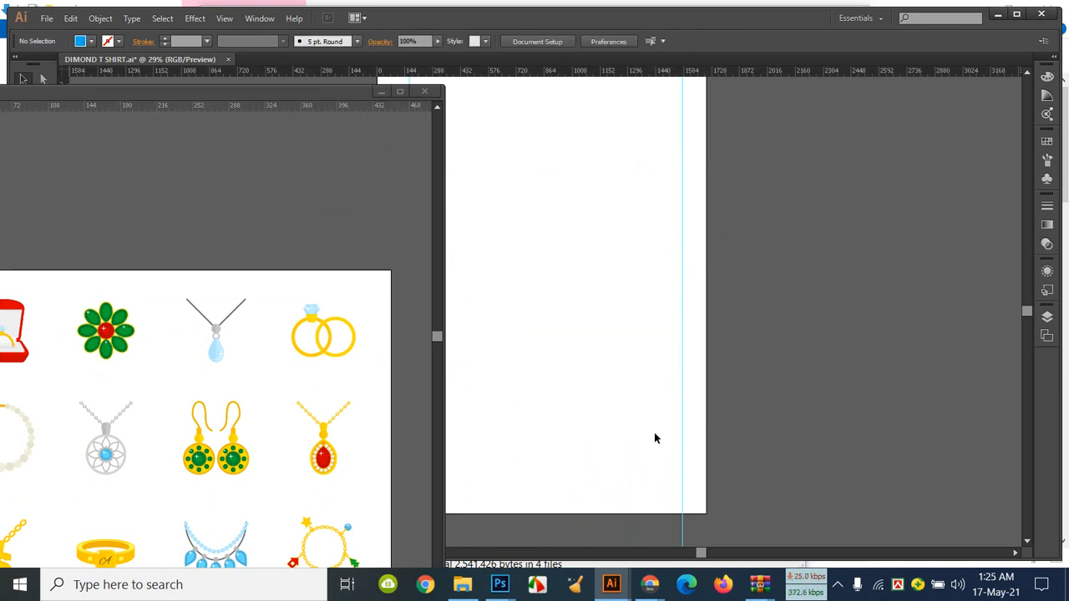
Step: Shrink the floating 2959.eps window, place it over the upper-left part of DIMOND T SHIRT.ai and bring its jewelry icons into view
drag(180, 98, 743, 179)
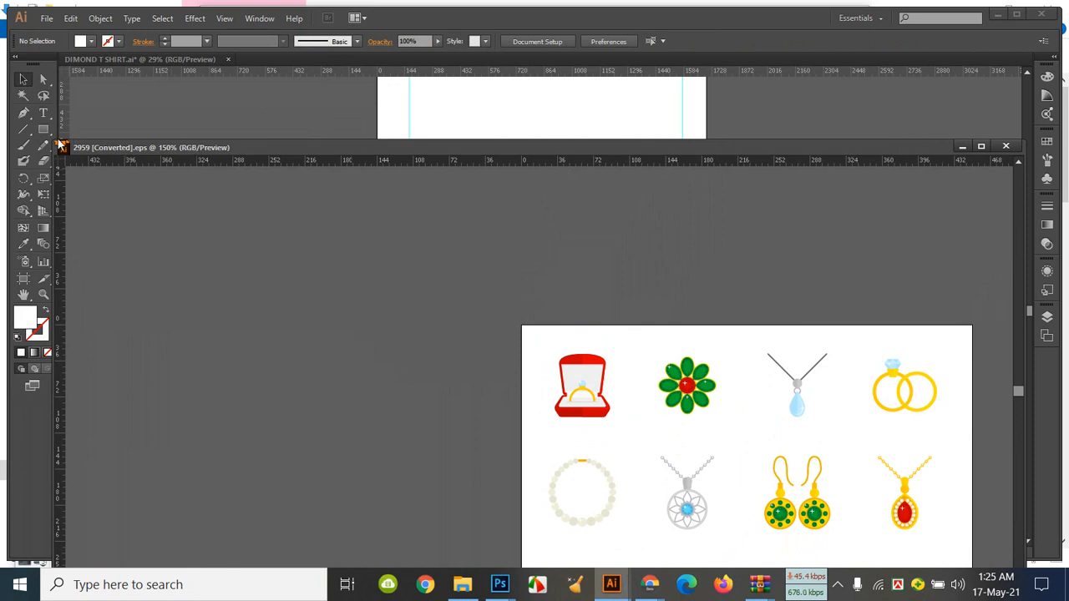
drag(55, 142, 530, 359)
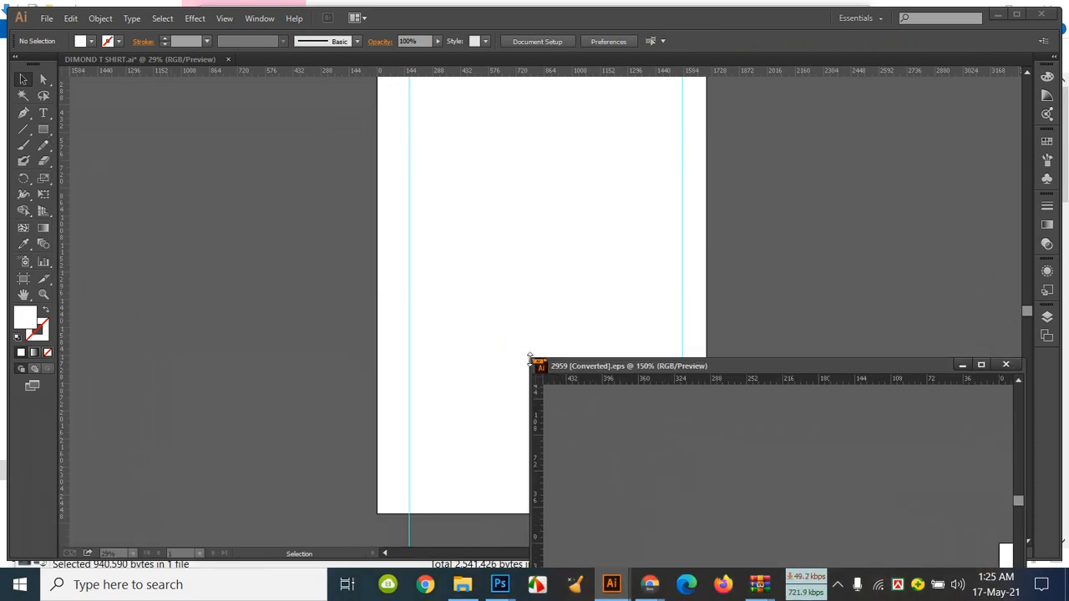
drag(811, 369, 327, 151)
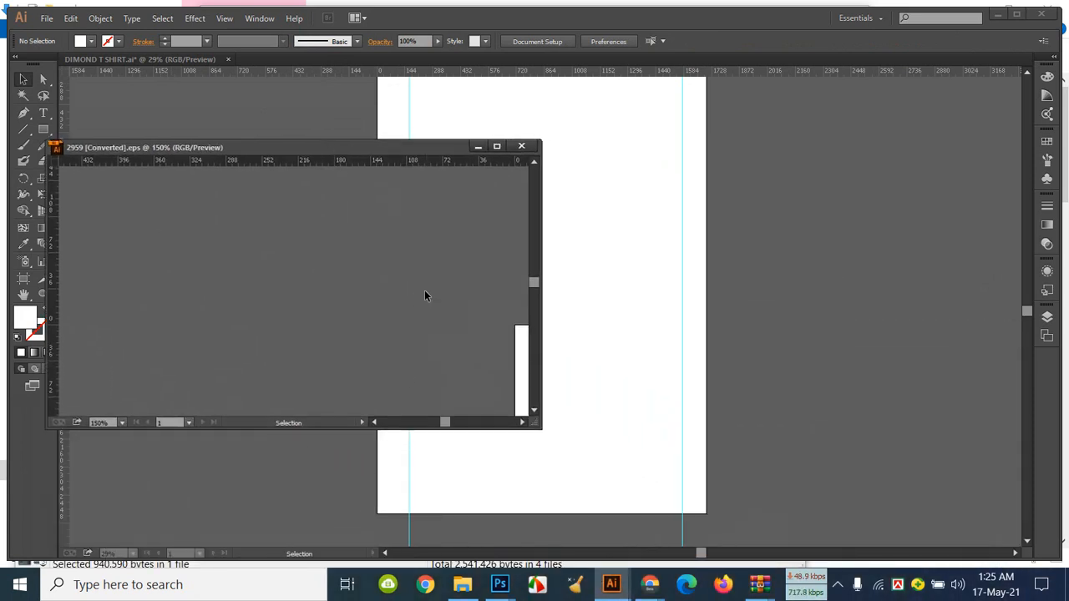
drag(425, 294, 230, 216)
drag(293, 246, 181, 160)
drag(351, 315, 208, 272)
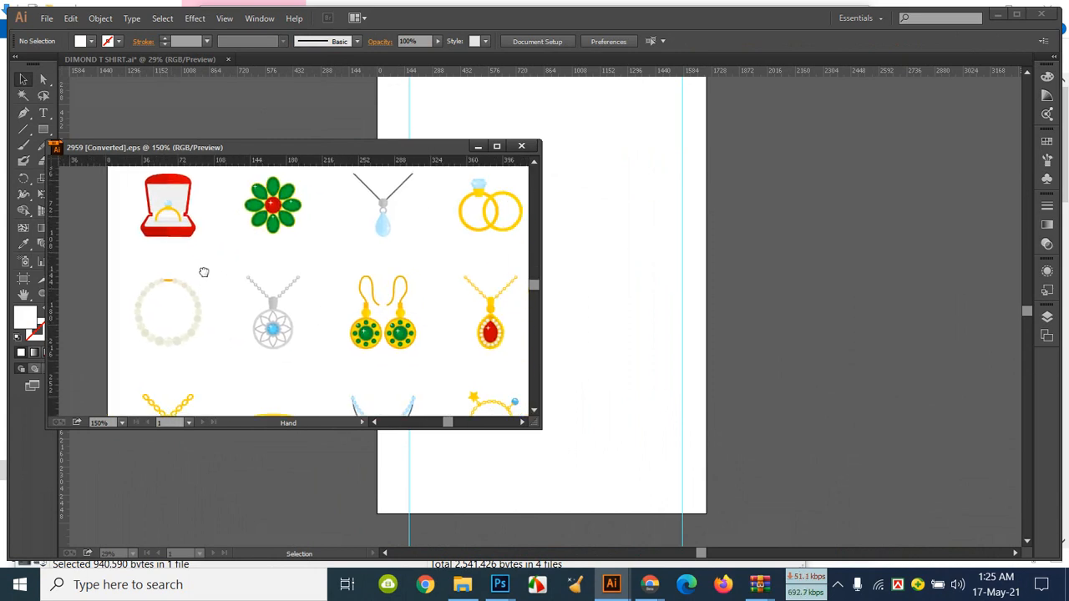
drag(301, 307, 236, 243)
mouse_move(222, 300)
mouse_down()
mouse_move(236, 308)
mouse_move(232, 289)
mouse_up()
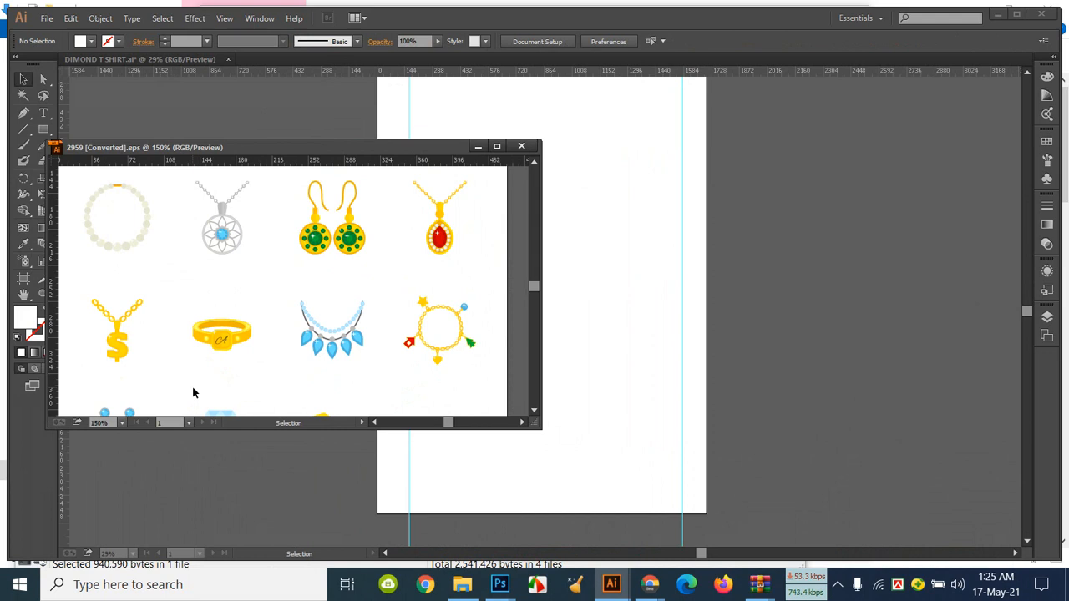
Step: Copy the gold dollar-sign necklace from 2959.eps into DIMOND T SHIRT.ai, enlarge it to about 456 by 564 px, and minimise 2959.eps
click(122, 334)
drag(122, 334, 596, 282)
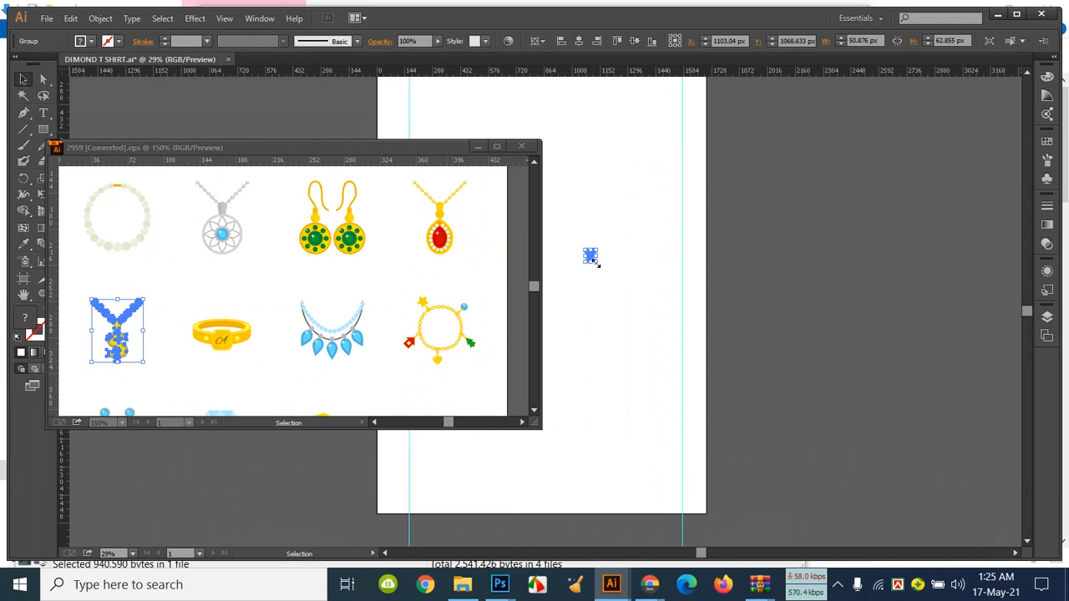
drag(595, 262, 677, 372)
click(479, 147)
drag(628, 315, 545, 316)
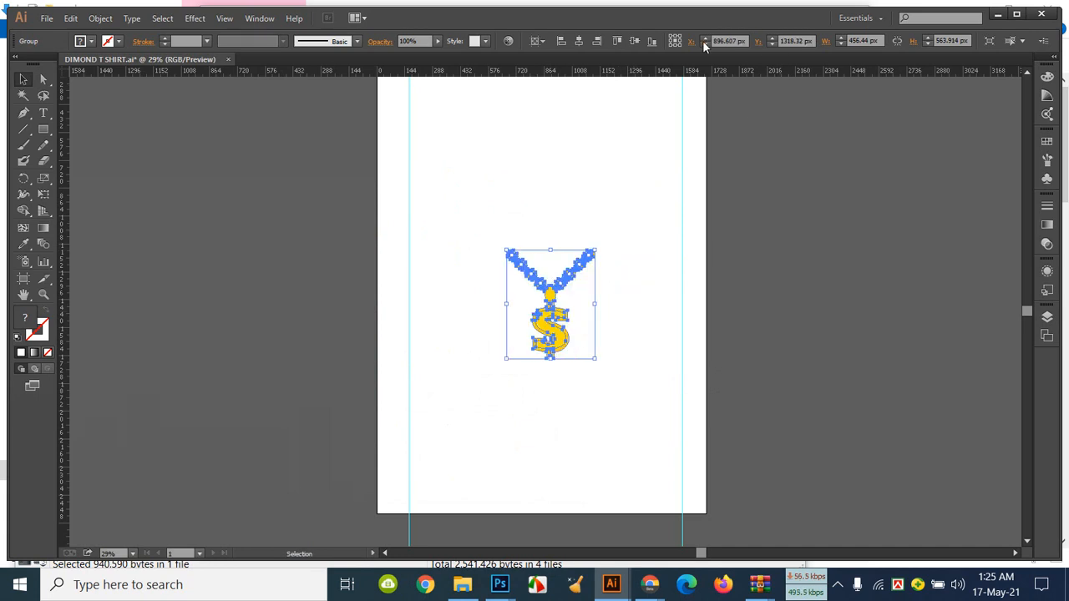
Step: Centre the dollar necklace horizontally and vertically on the artboard
click(578, 43)
click(636, 45)
click(646, 232)
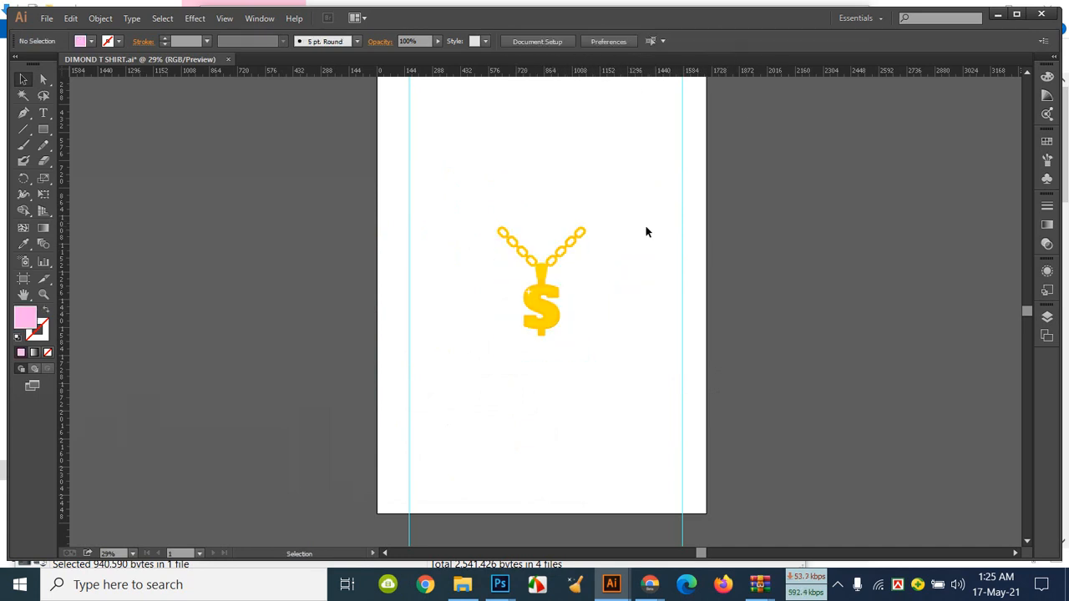
Step: Scale the dollar necklace up proportionally from its centre to about 827 by 1024 px
click(545, 269)
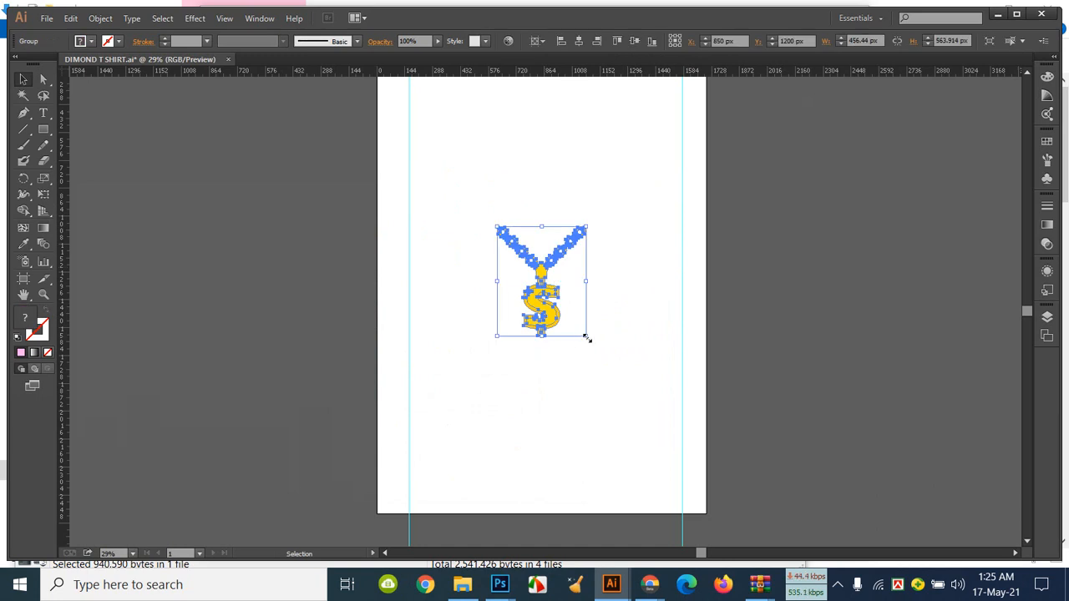
drag(587, 337, 623, 442)
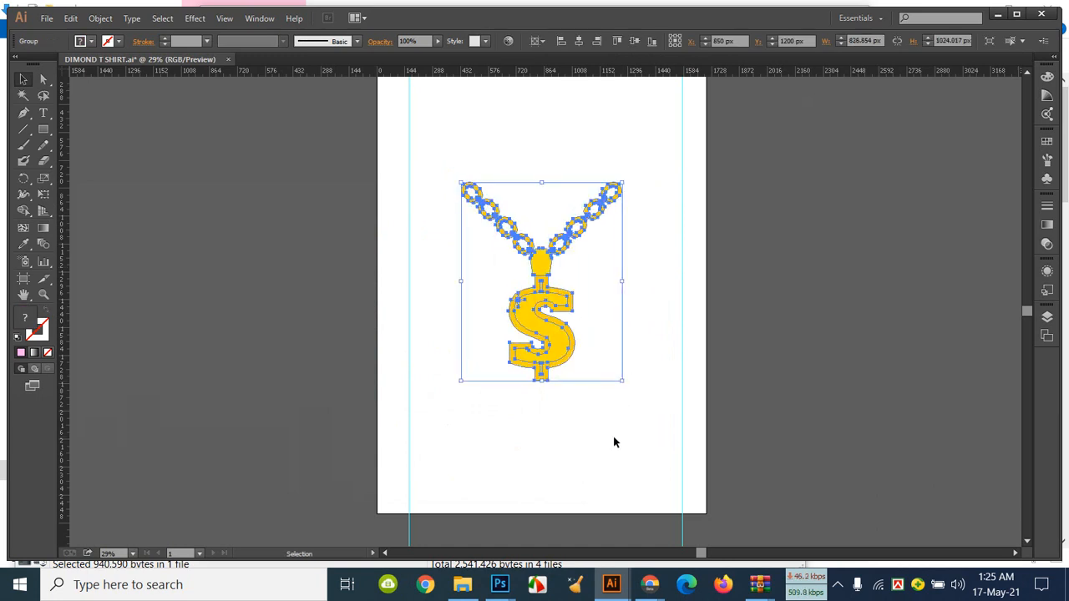
click(590, 413)
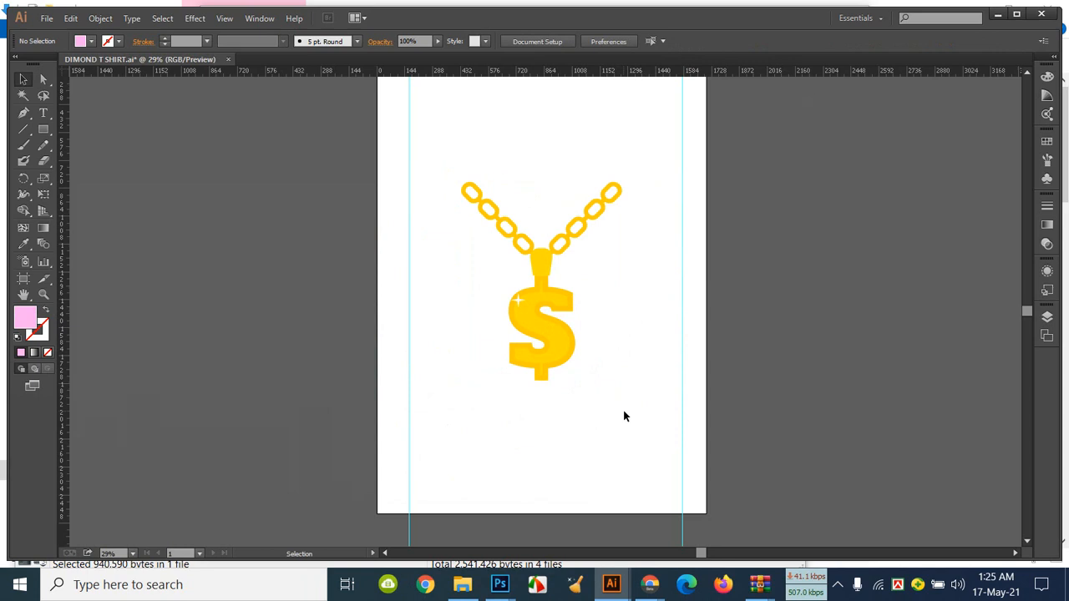
scroll(639, 406, up, 2)
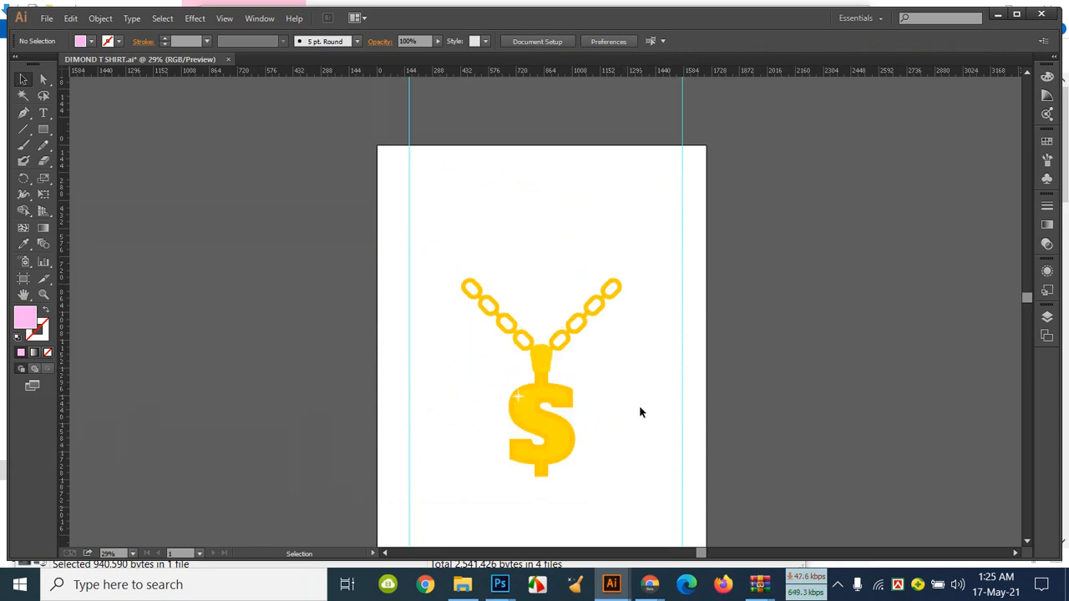
scroll(640, 408, down, 3)
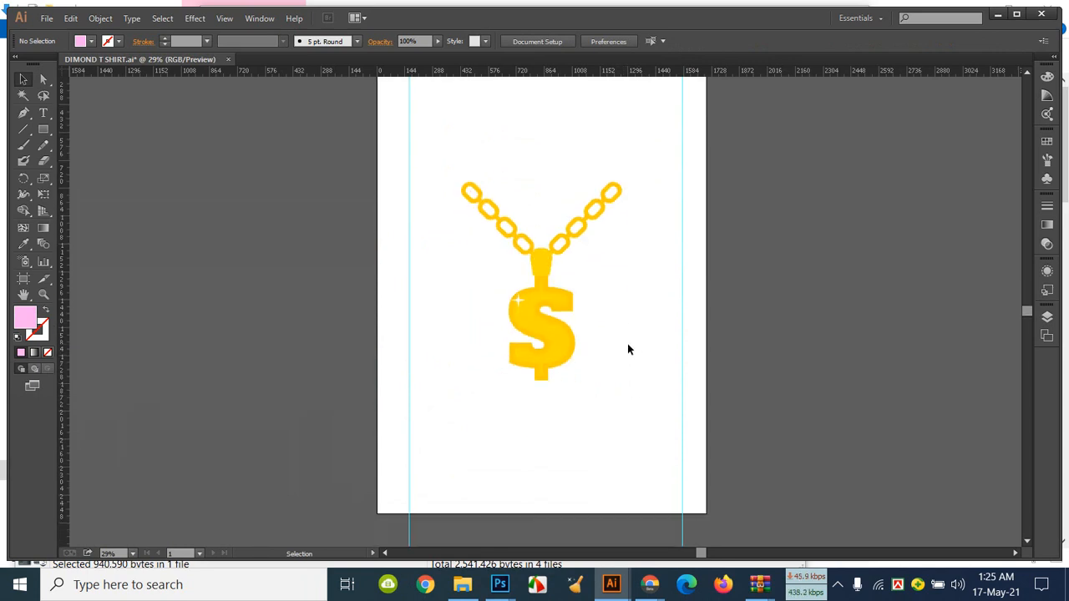
scroll(628, 349, up, 1)
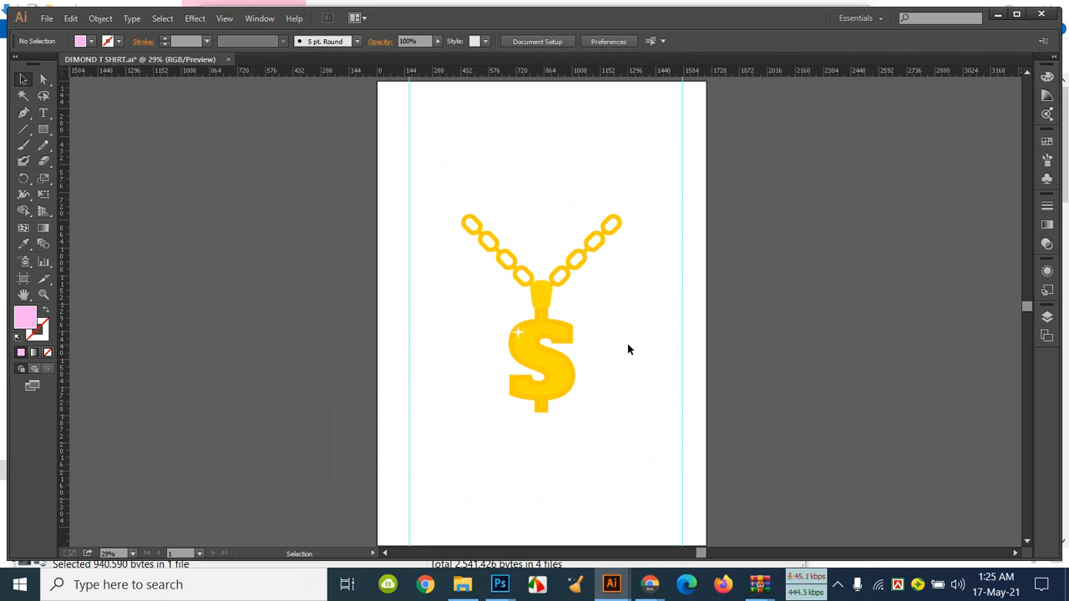
Step: Export the necklace design to the Desktop as a PNG named Chain, using artboards
click(46, 18)
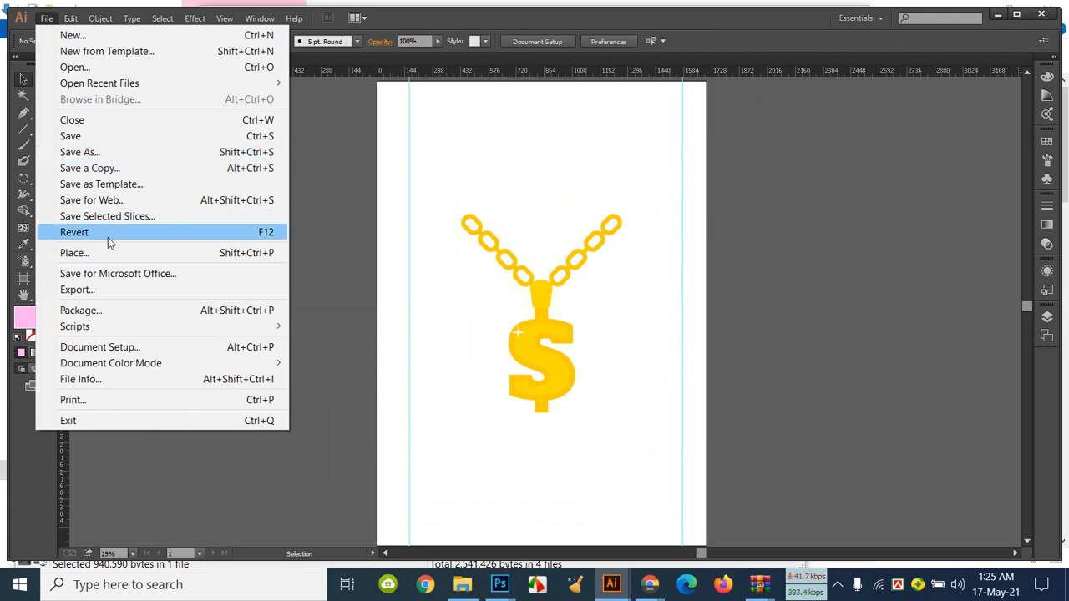
mouse_move(110, 328)
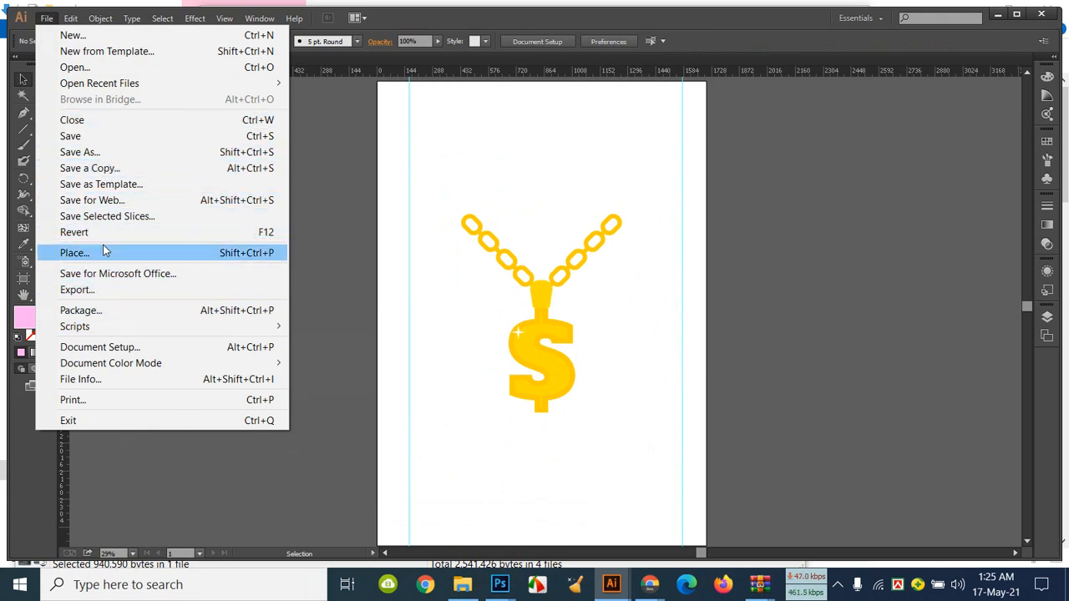
click(95, 290)
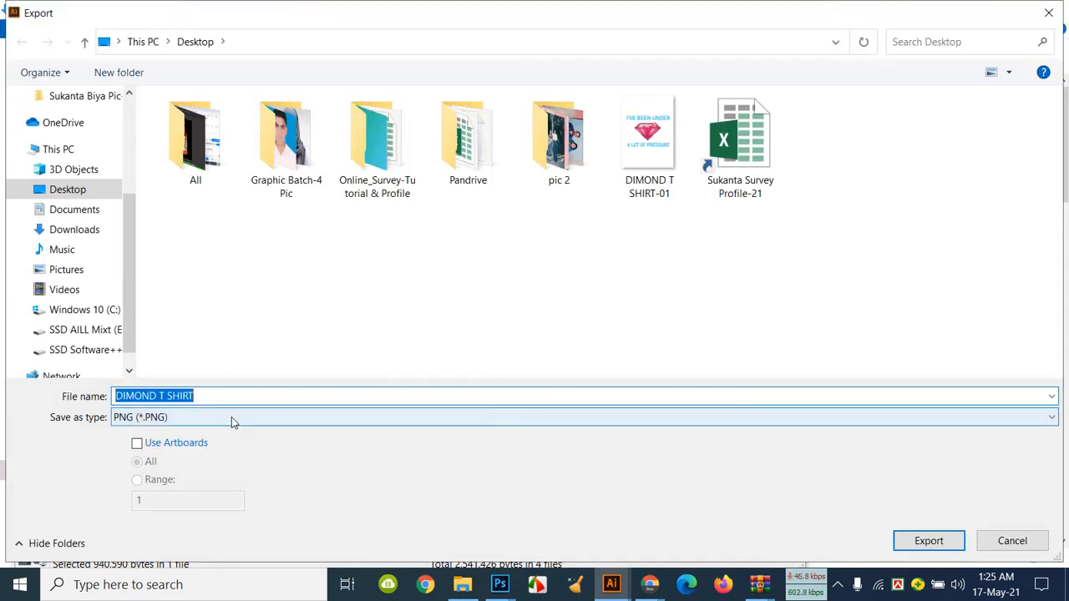
click(245, 399)
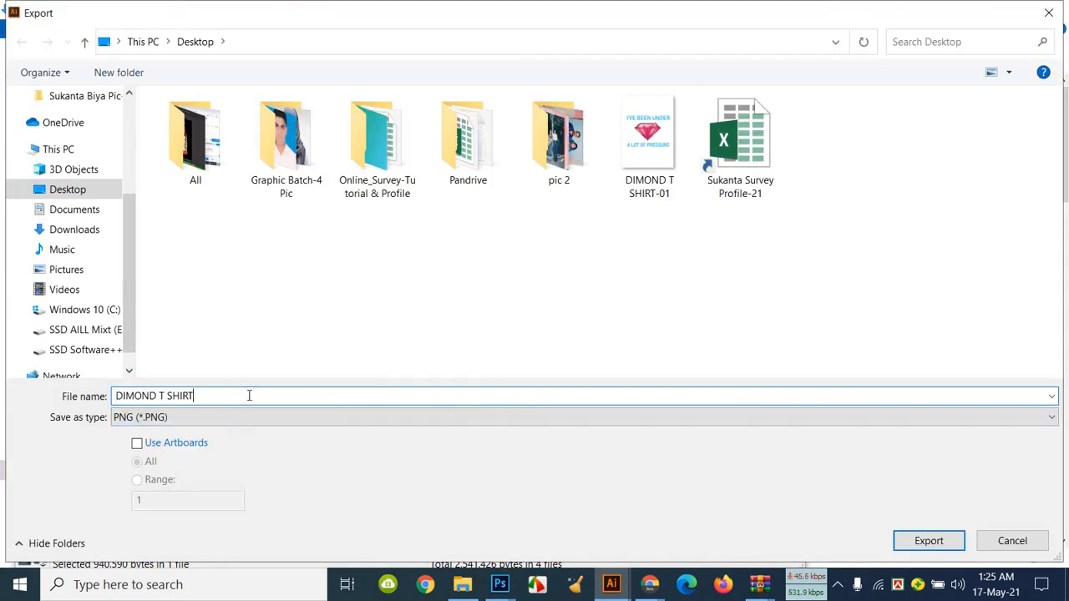
key(BackSpace)
key(BackSpace)
key(BackSpace)
key(BackSpace)
key(BackSpace)
key(BackSpace)
key(BackSpace)
key(BackSpace)
key(BackSpace)
key(BackSpace)
key(BackSpace)
key(BackSpace)
key(BackSpace)
key(BackSpace)
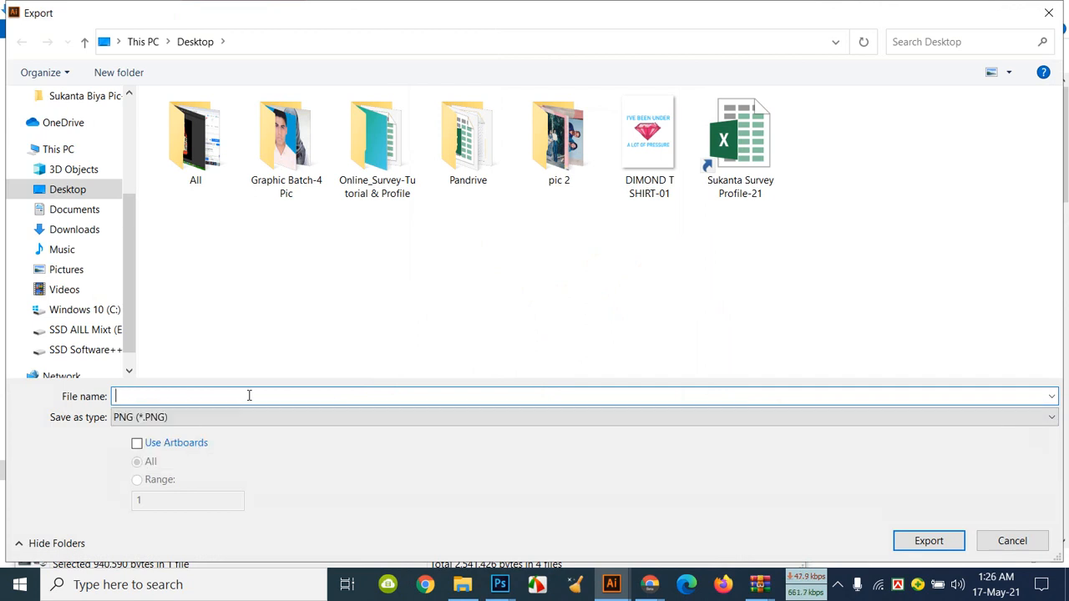
text(Chain)
click(144, 448)
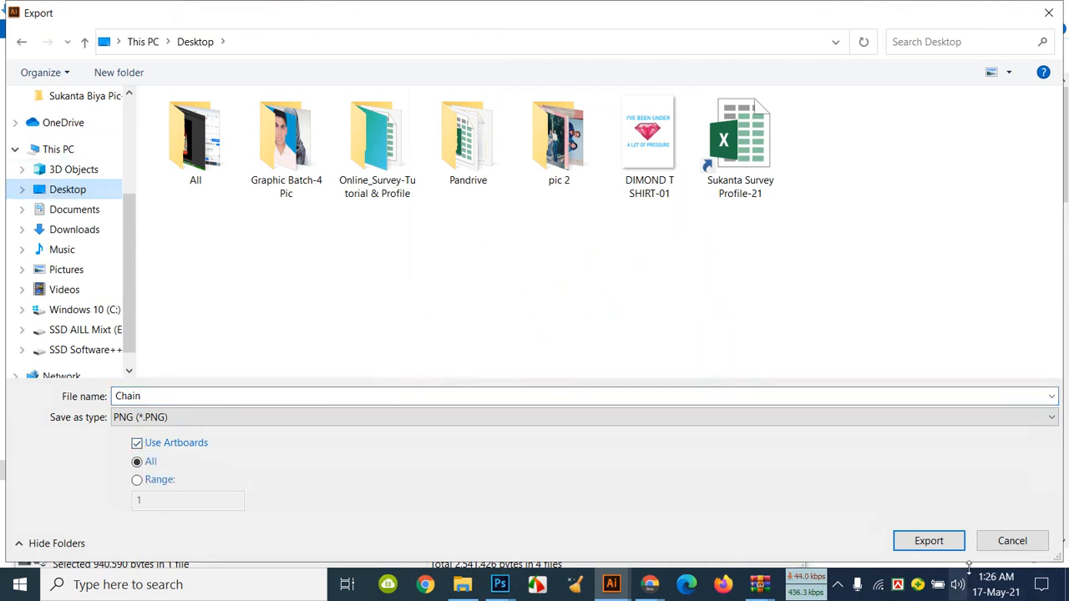
click(928, 540)
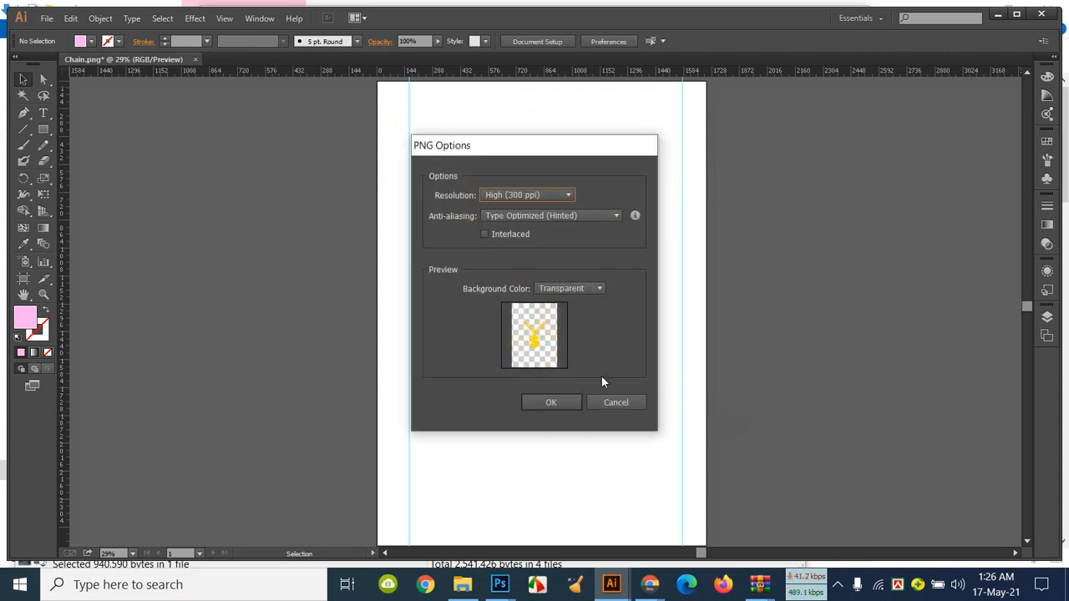
Step: Set the PNG resolution to Medium (150 ppi) and complete the export with a transparent background
click(570, 195)
click(557, 221)
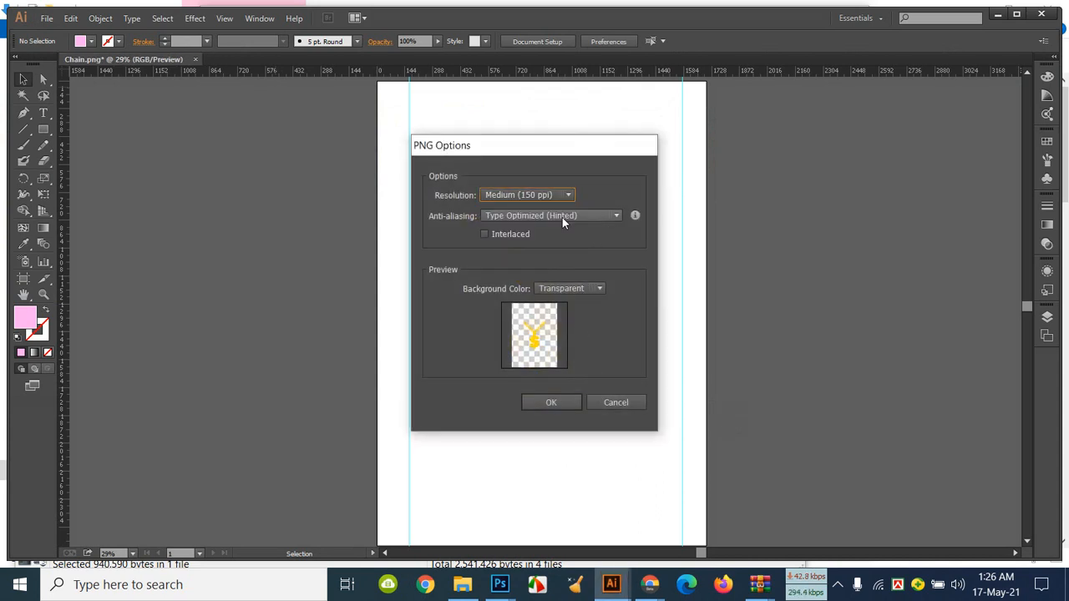
click(569, 403)
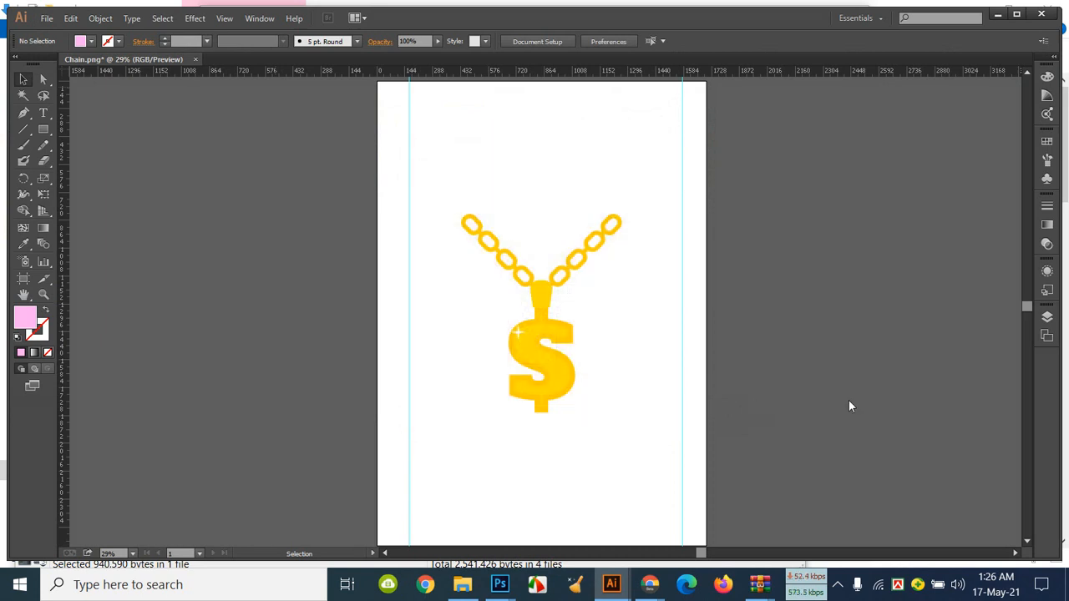
Step: Switch to 430.psd in Photoshop, delete its T-SHIRT group, and close the file without saving
mouse_move(499, 586)
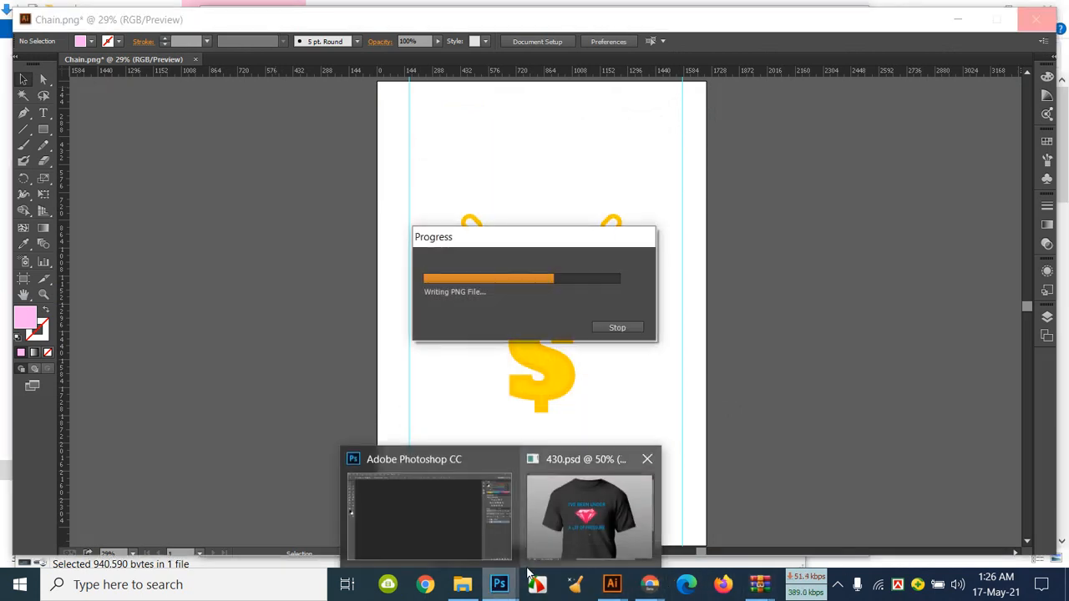
click(597, 493)
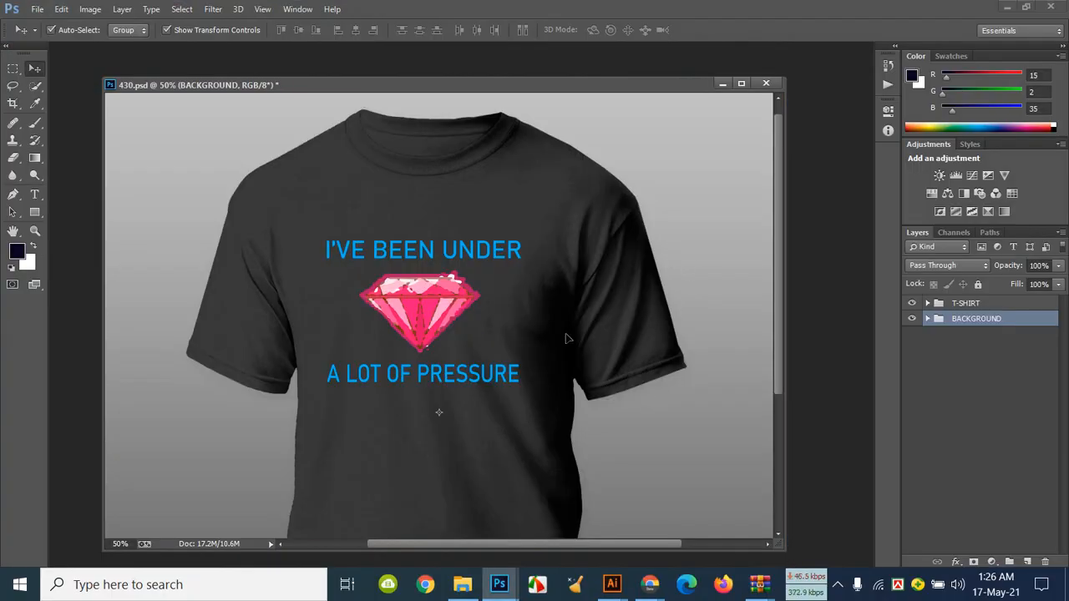
click(441, 284)
key(Delete)
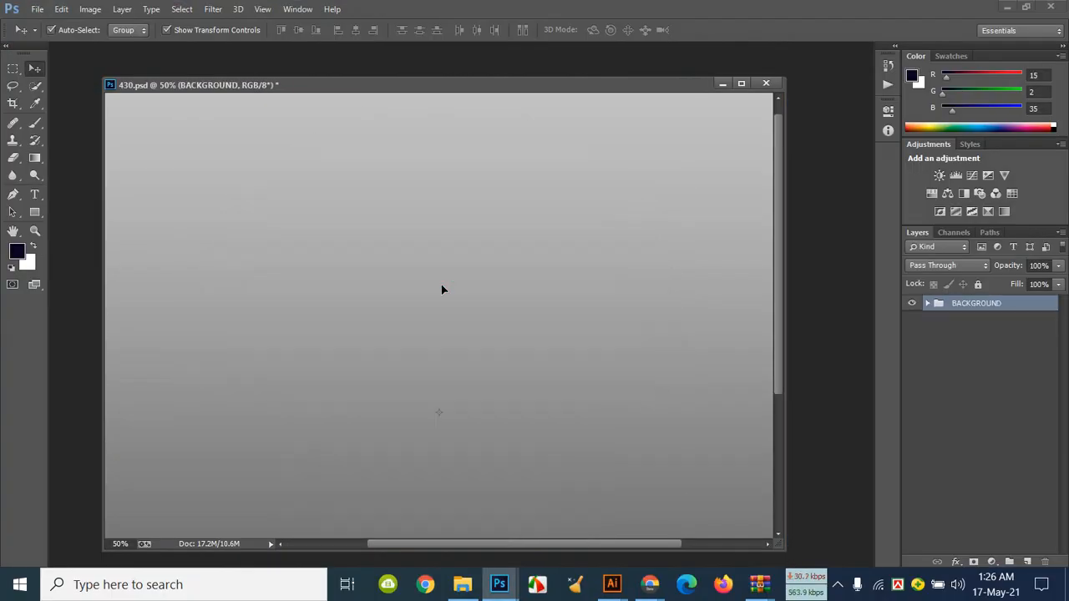
click(766, 84)
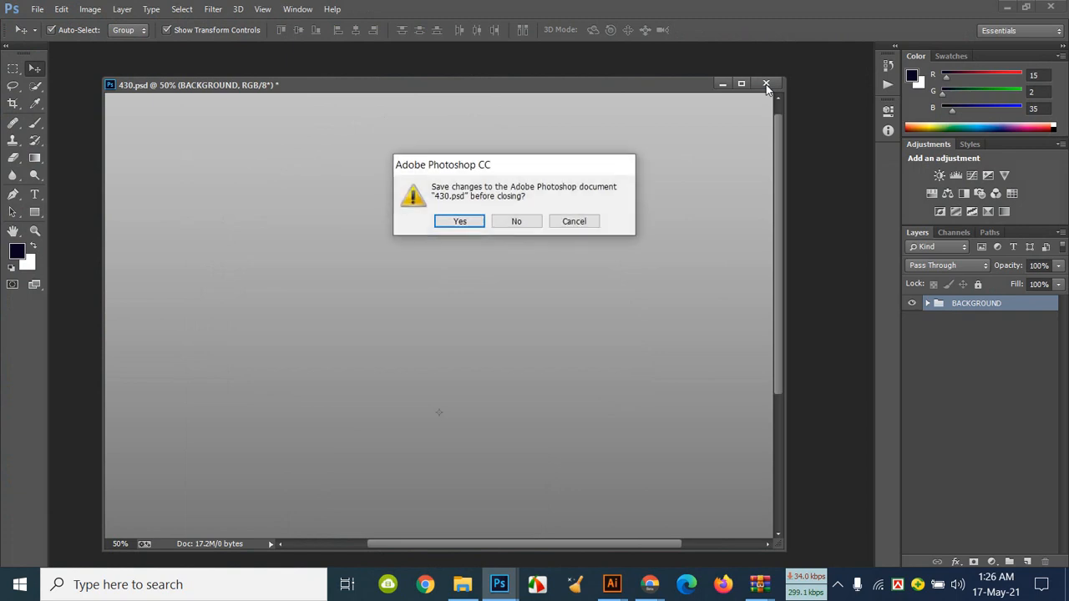
click(527, 222)
Step: Expand the document history, and bring up the file-opening dialog on the Desktop but cancel it
click(887, 75)
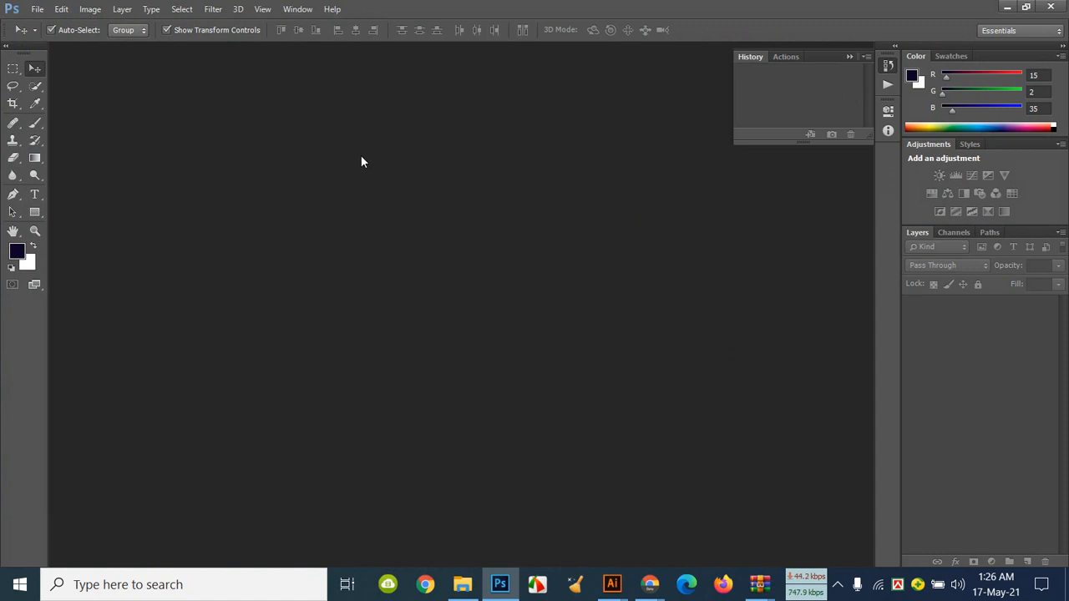
double_click(451, 117)
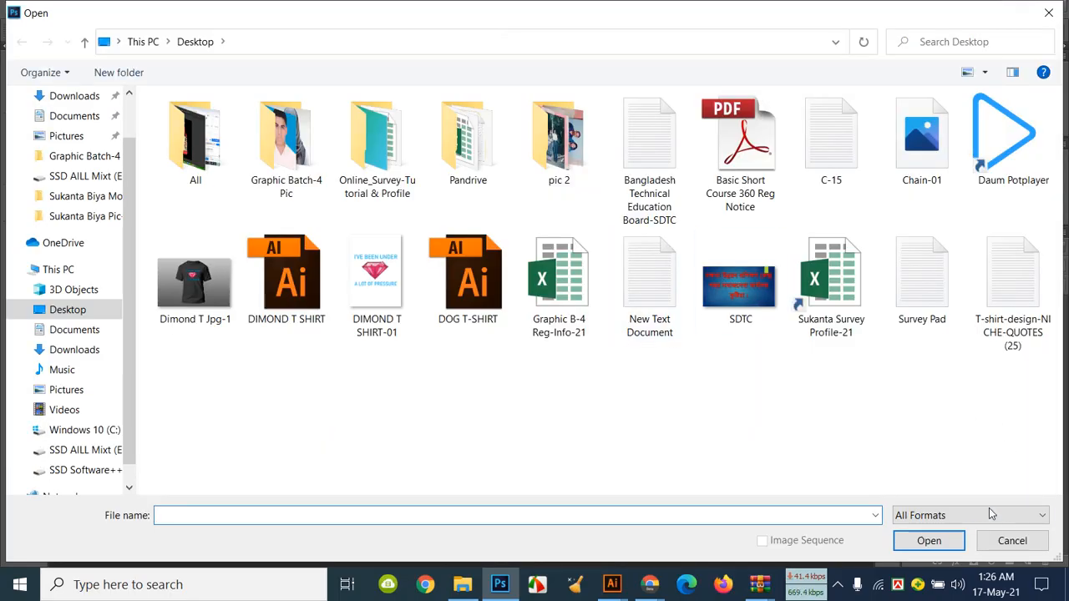
click(1009, 540)
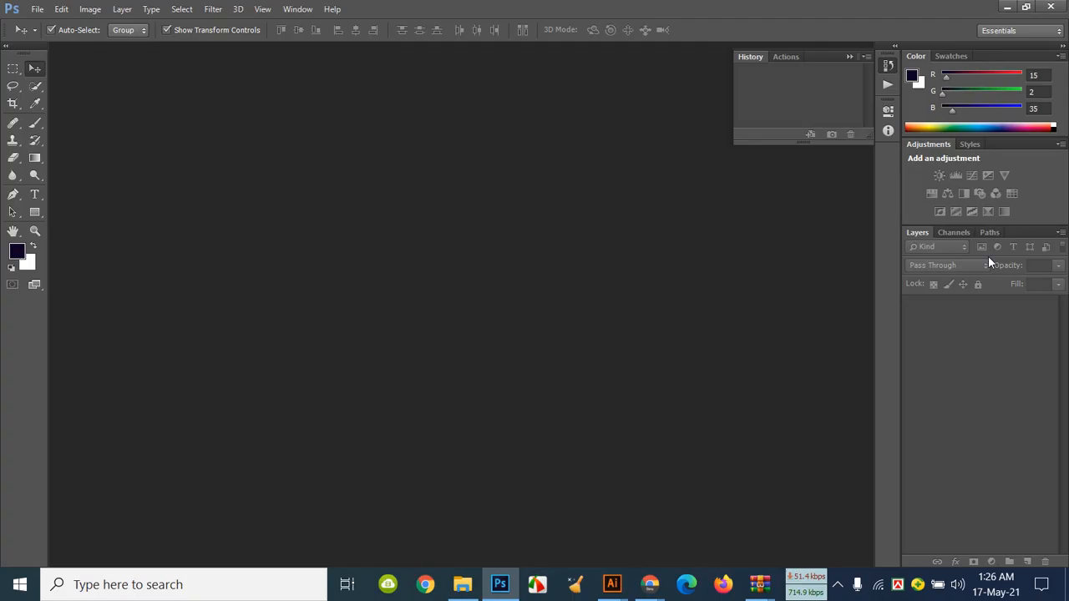
Step: Minimise Photoshop and Illustrator, and close the WinRAR trial notice and the jewelry icon archive
click(1008, 7)
click(1002, 13)
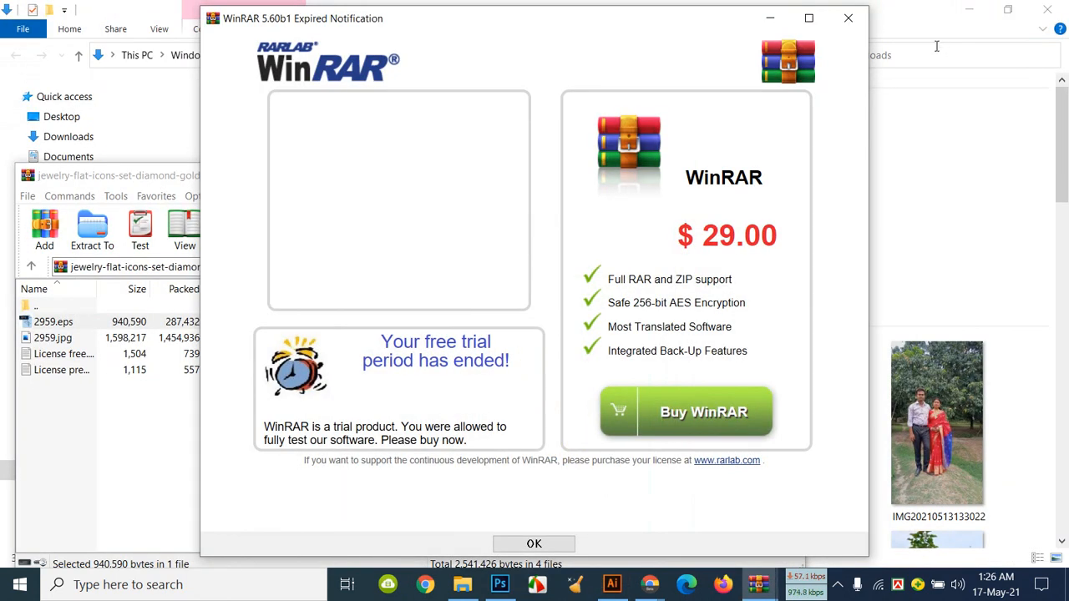
click(847, 20)
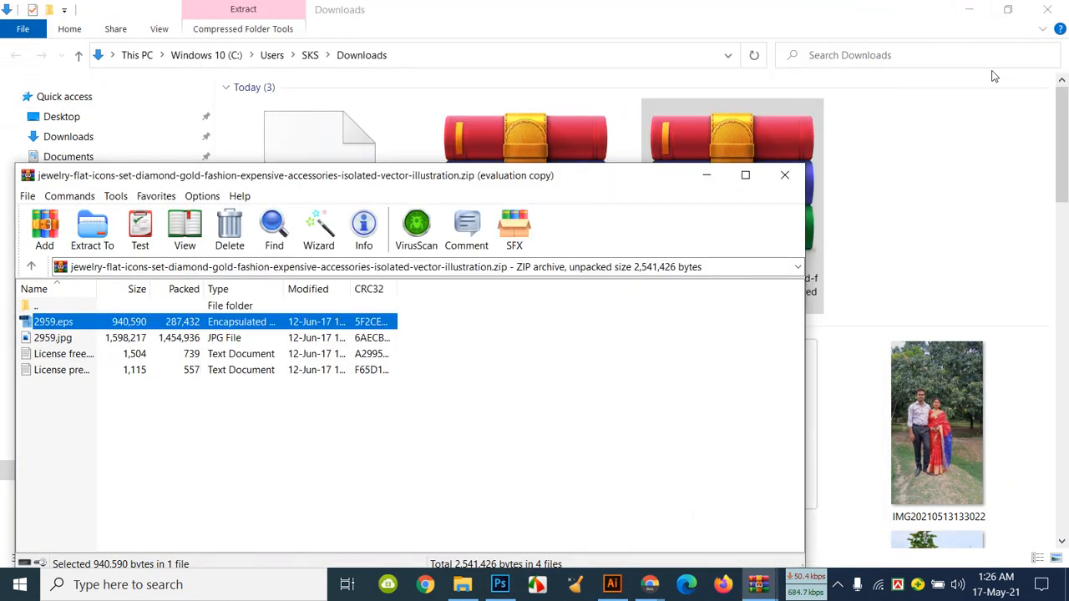
click(785, 176)
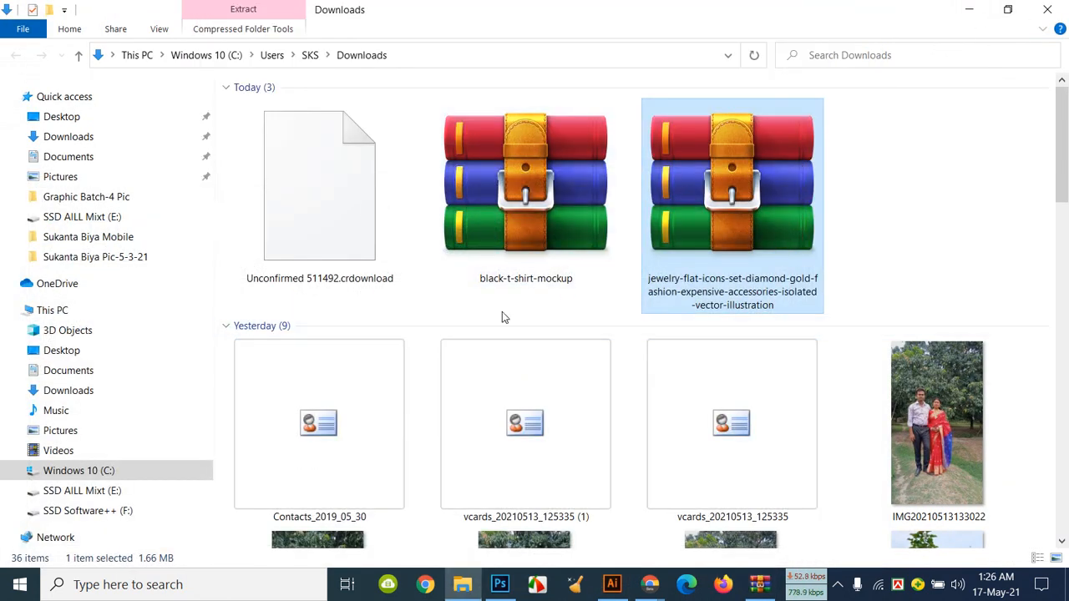
Step: Open 430.psd from the black-t-shirt-mockup archive in Photoshop, and set it to its opening history snapshot
click(546, 217)
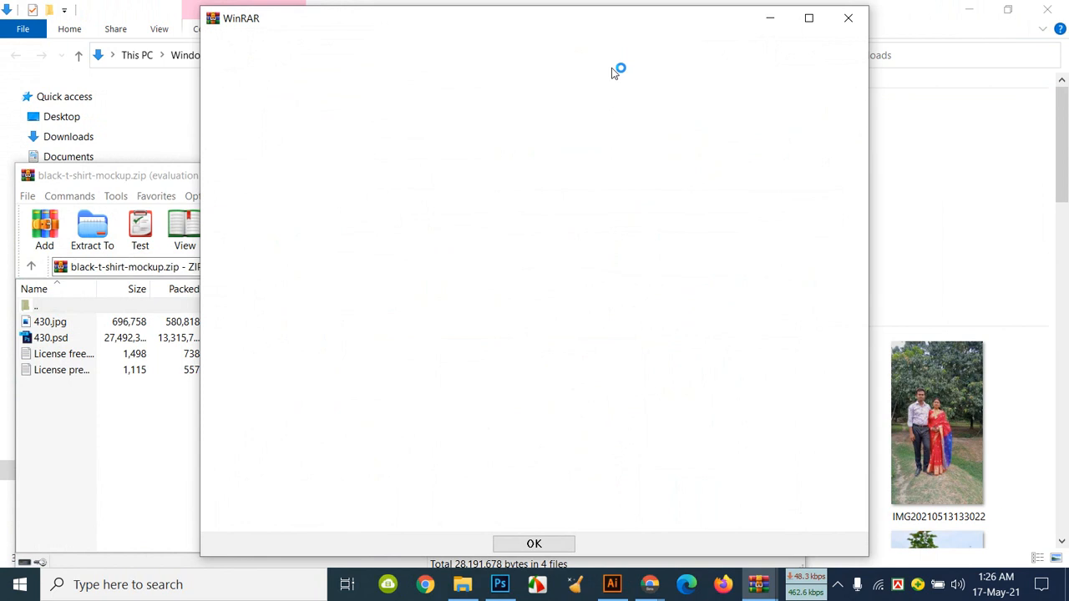
click(848, 18)
click(72, 339)
double_click(71, 340)
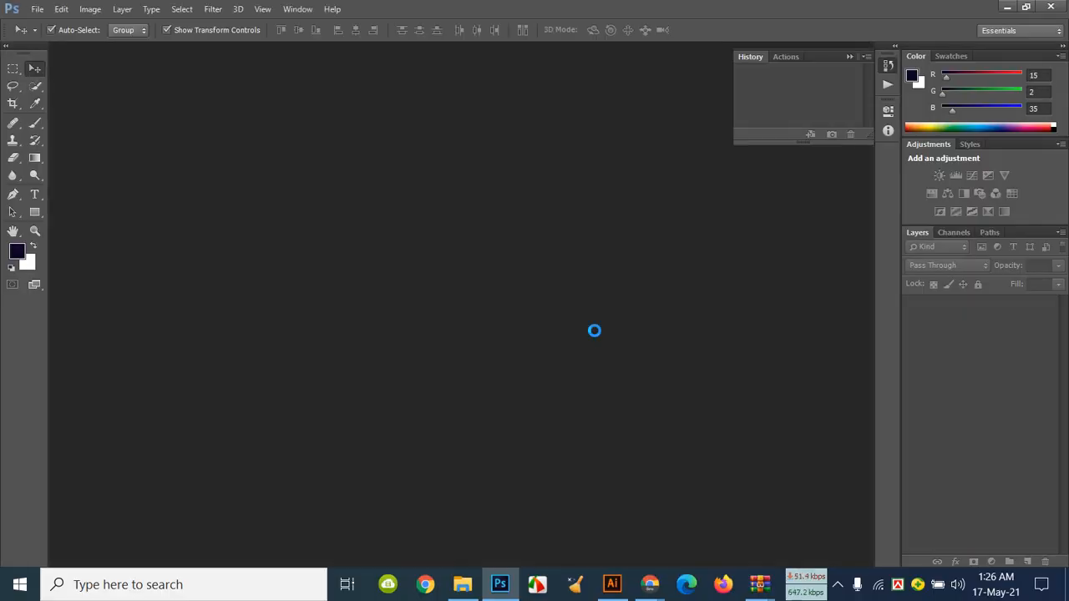
click(483, 240)
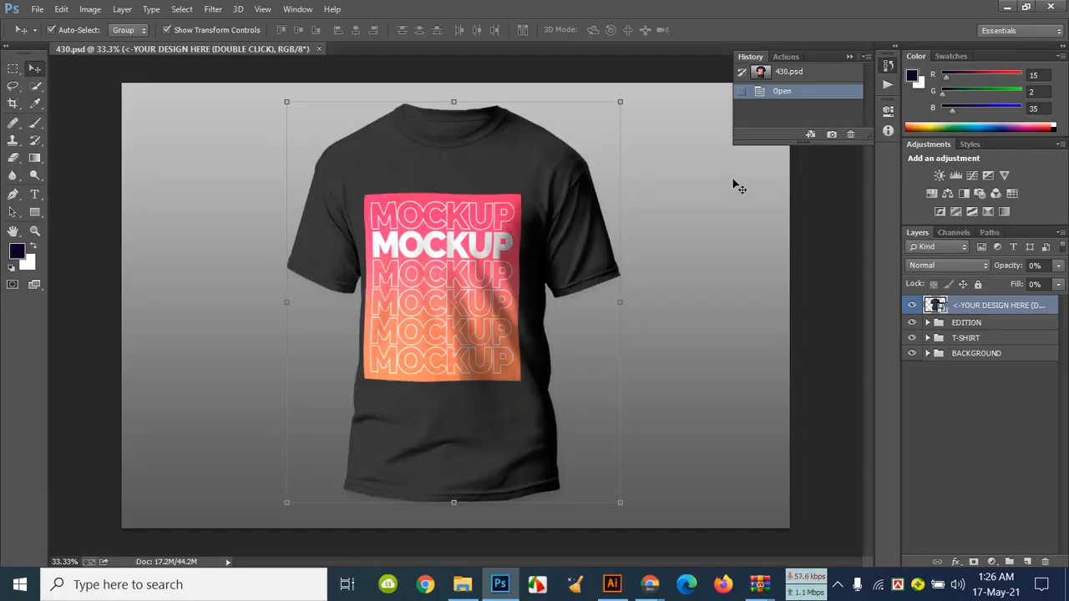
click(766, 77)
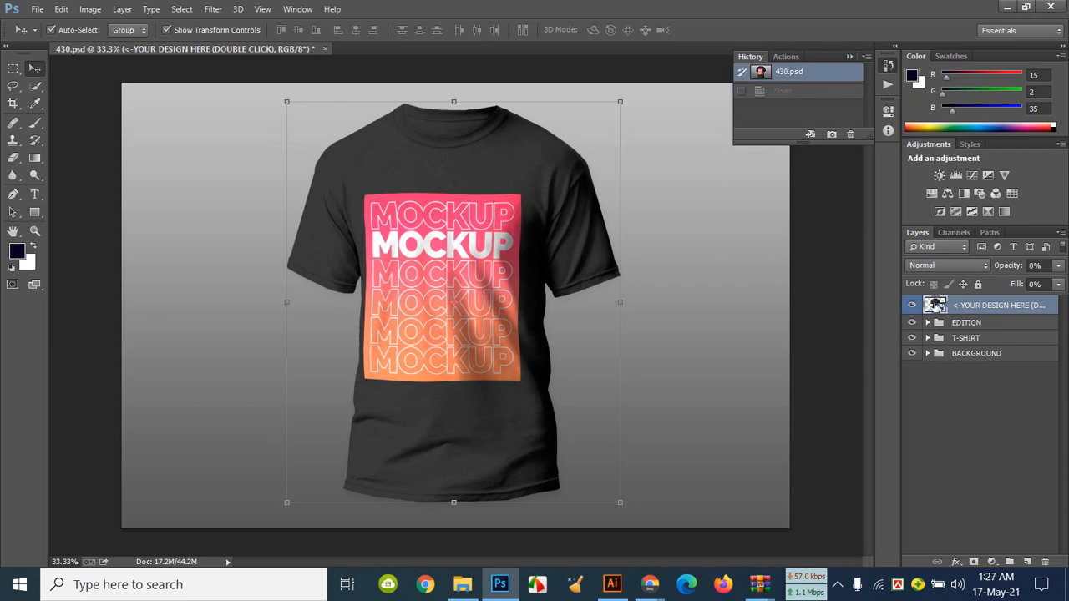
Step: Detach 430.psd into a floating window and open the contents of its YOUR DESIGN HERE smart object
drag(268, 50, 258, 82)
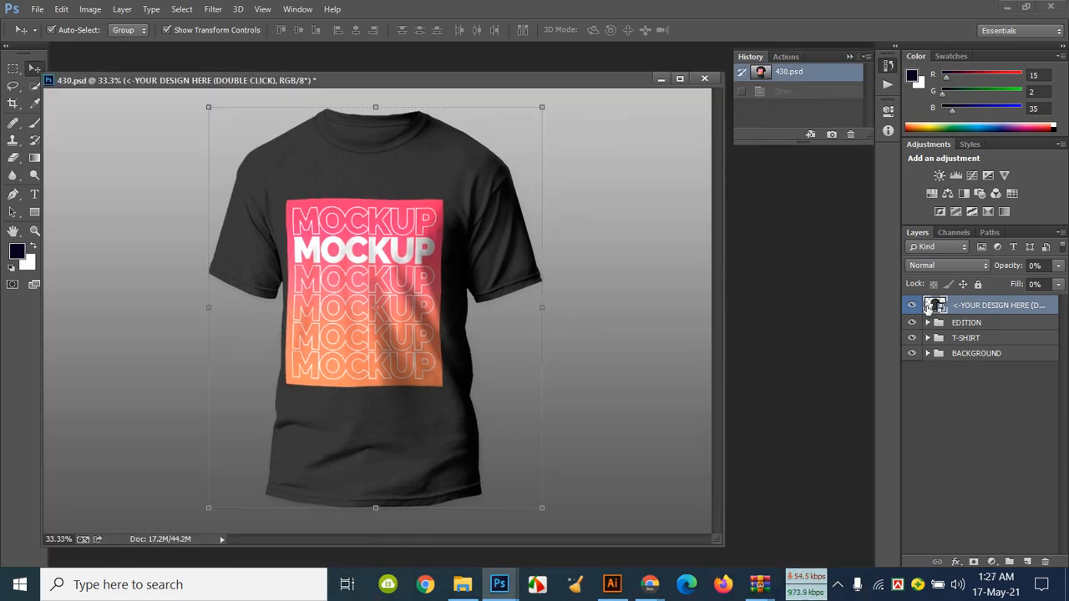
double_click(935, 306)
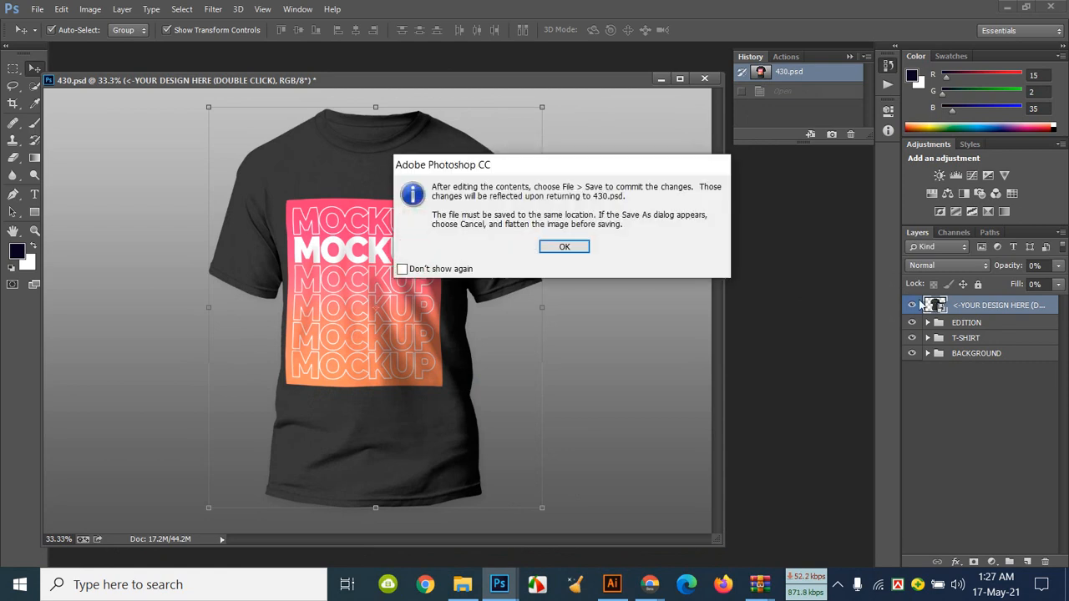
click(562, 244)
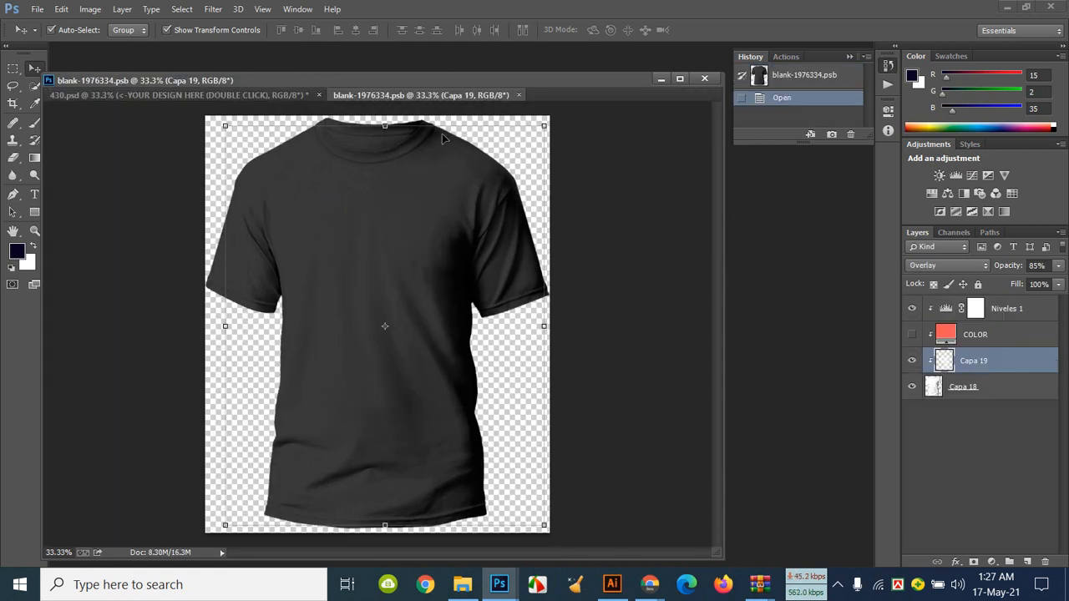
Step: Detach blank-1976334.psb into its own floating window and open Chain-01.png
drag(432, 99, 434, 153)
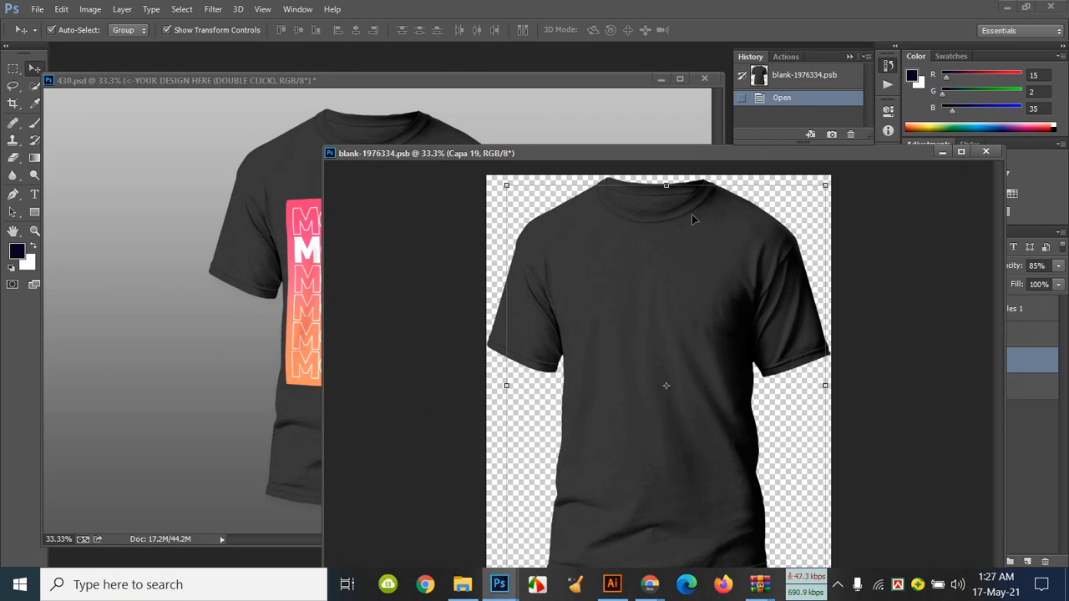
drag(673, 151, 489, 175)
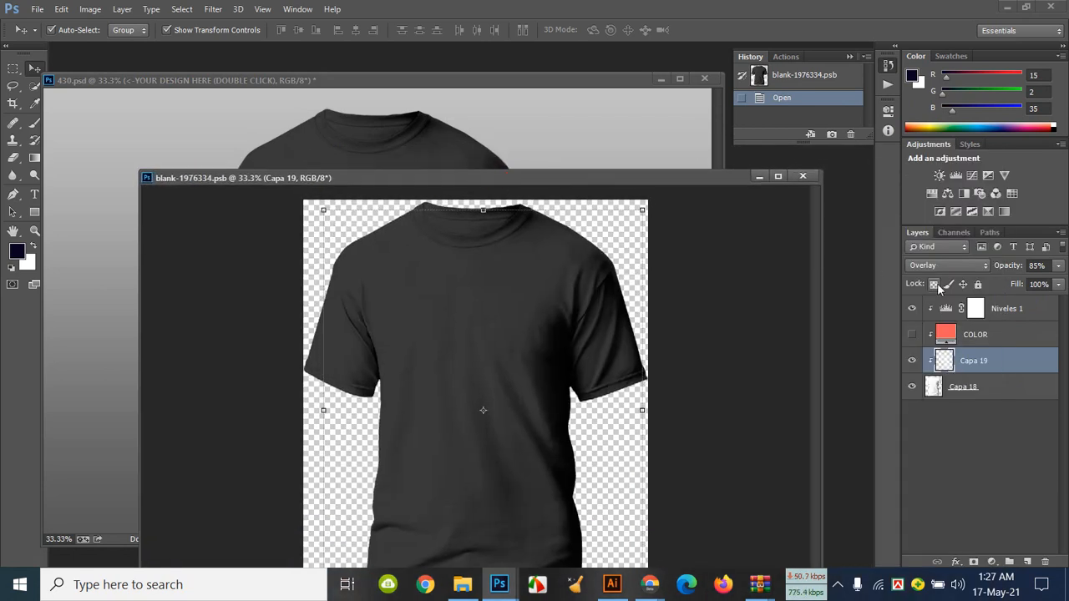
key(ctrl+o)
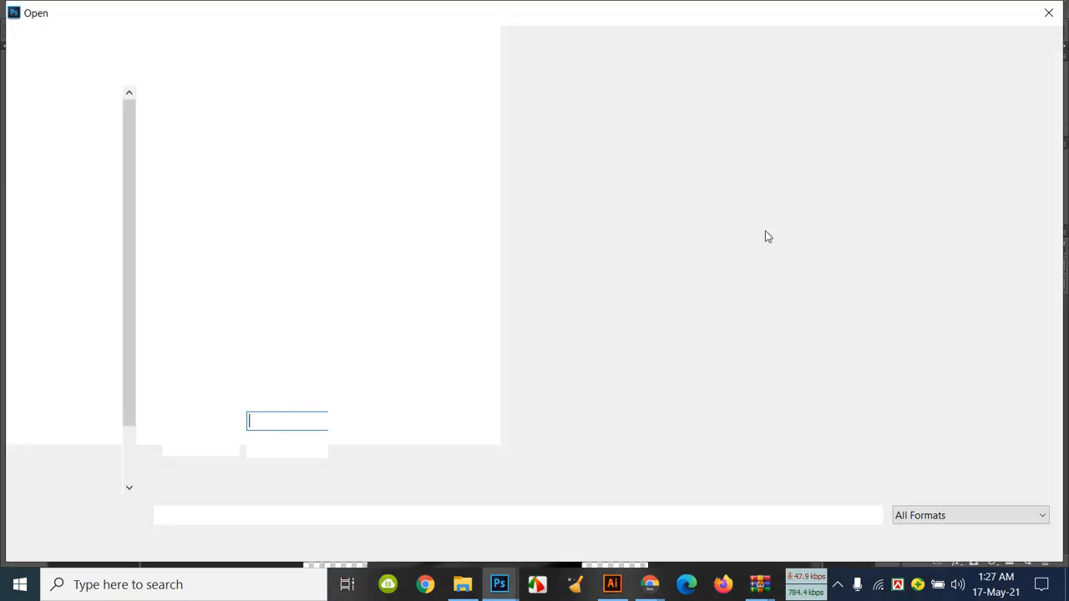
double_click(919, 130)
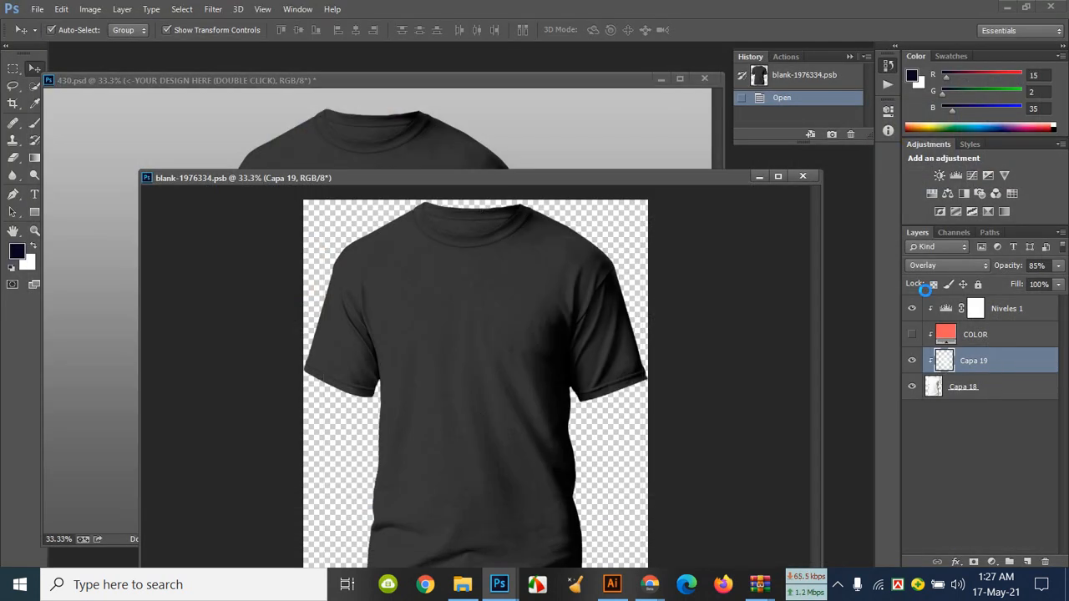
Step: Copy the dollar chain artwork from Chain-01.png into blank-1976334.psb, and close Chain-01.png
drag(466, 194, 709, 250)
drag(916, 445, 475, 349)
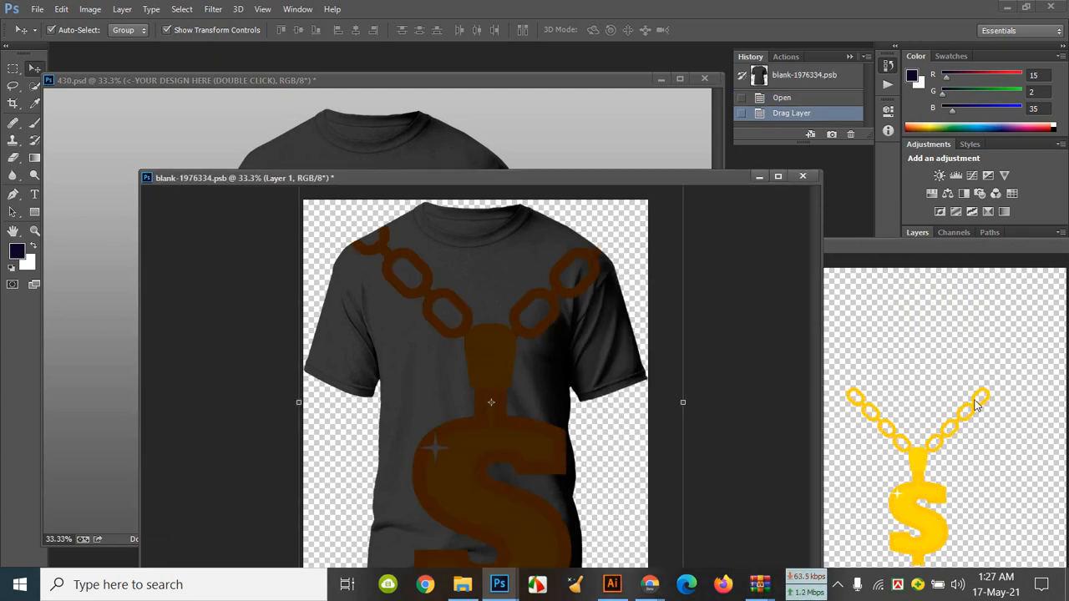
click(935, 272)
drag(934, 252, 479, 278)
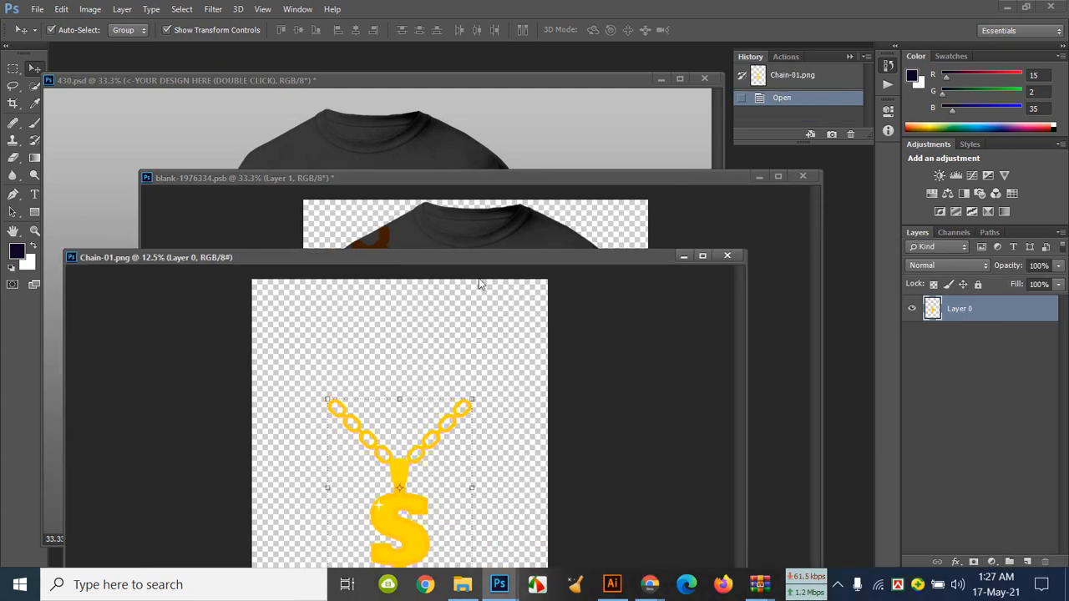
click(727, 257)
click(504, 369)
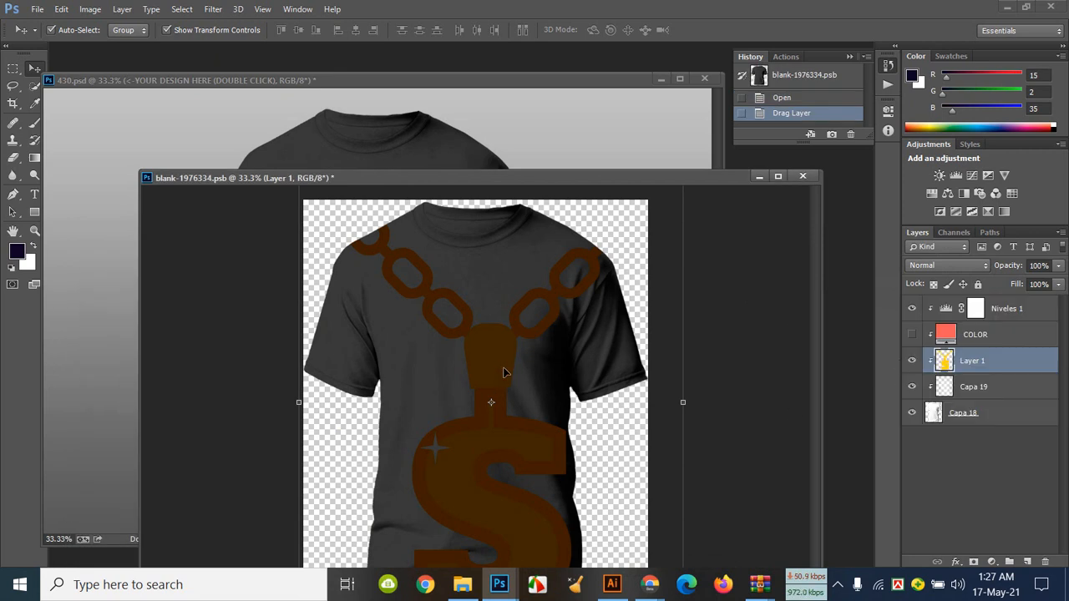
Step: Scale the dollar chain proportionally to about 39.64% and position it on the shirt's chest with the chain ends at the collar
key(ctrl+minus)
key(ctrl+minus)
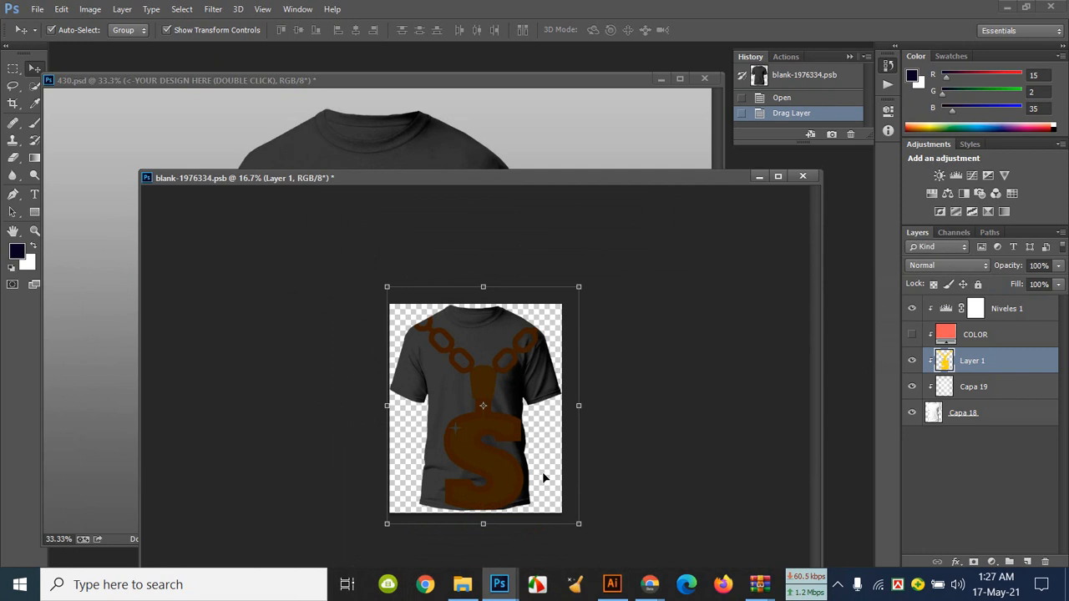
drag(576, 522, 531, 458)
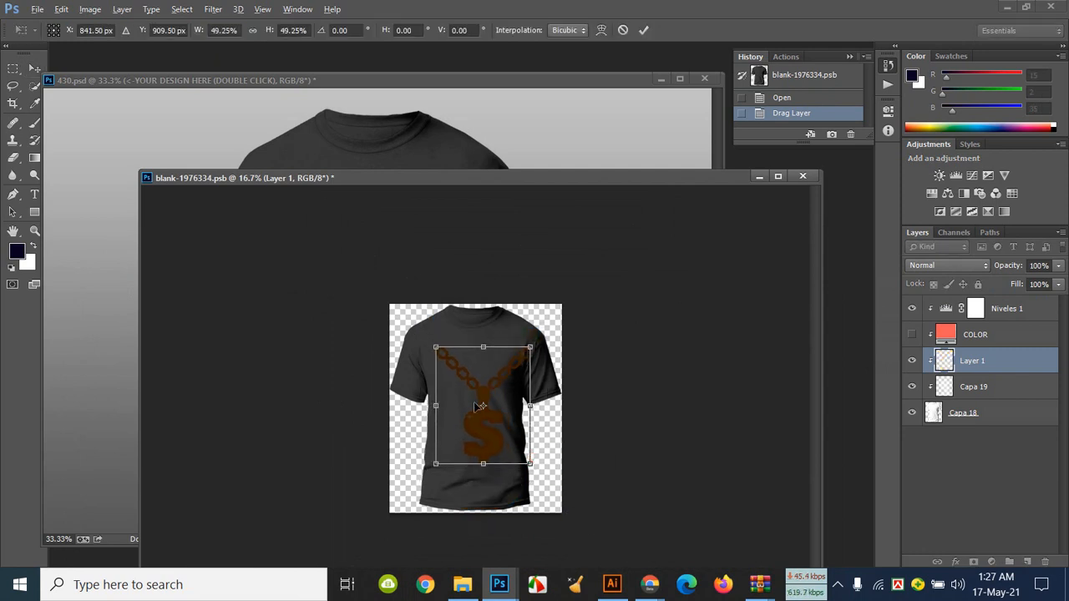
drag(484, 402, 471, 374)
drag(517, 435, 507, 424)
drag(469, 393, 470, 375)
key(shift+Left)
key(shift+Left)
key(shift+Left)
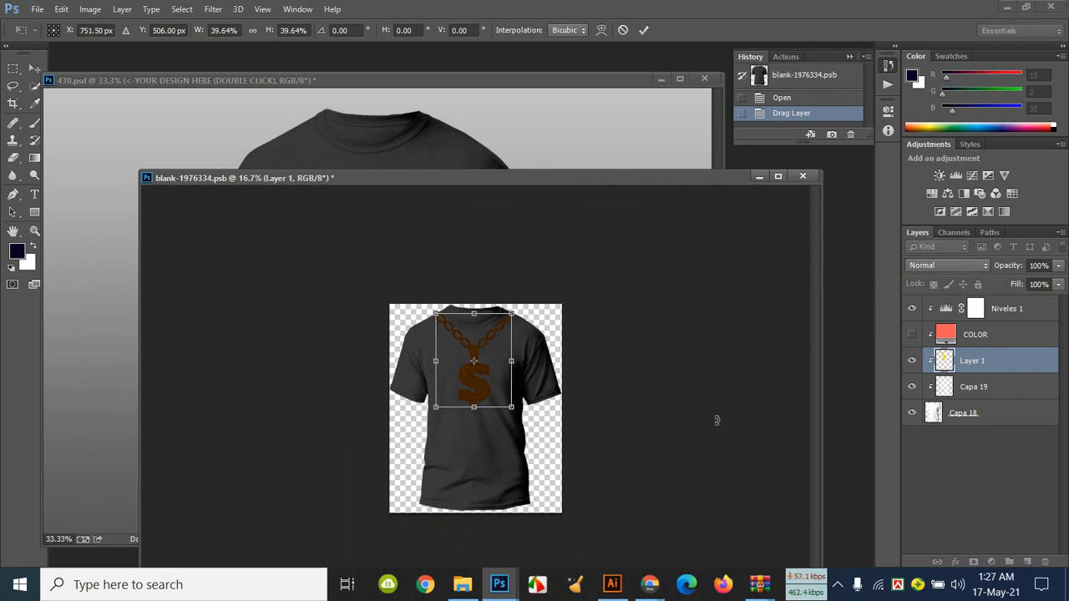
key(Return)
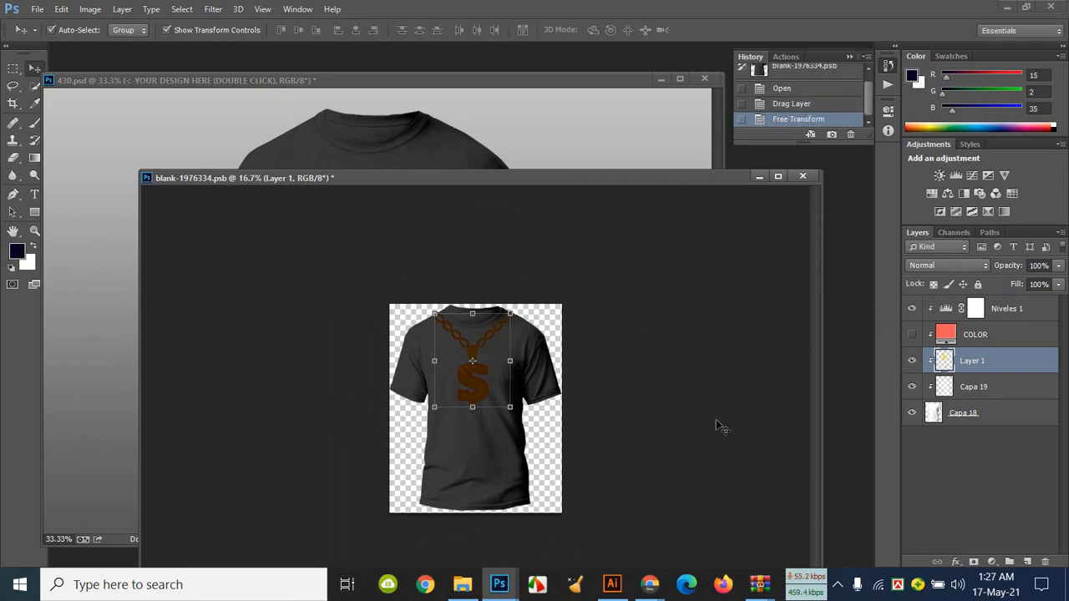
Step: Move the chain layer above the Niveles 1 layer and save blank-1976334.psb to update the mockup
drag(952, 361, 945, 309)
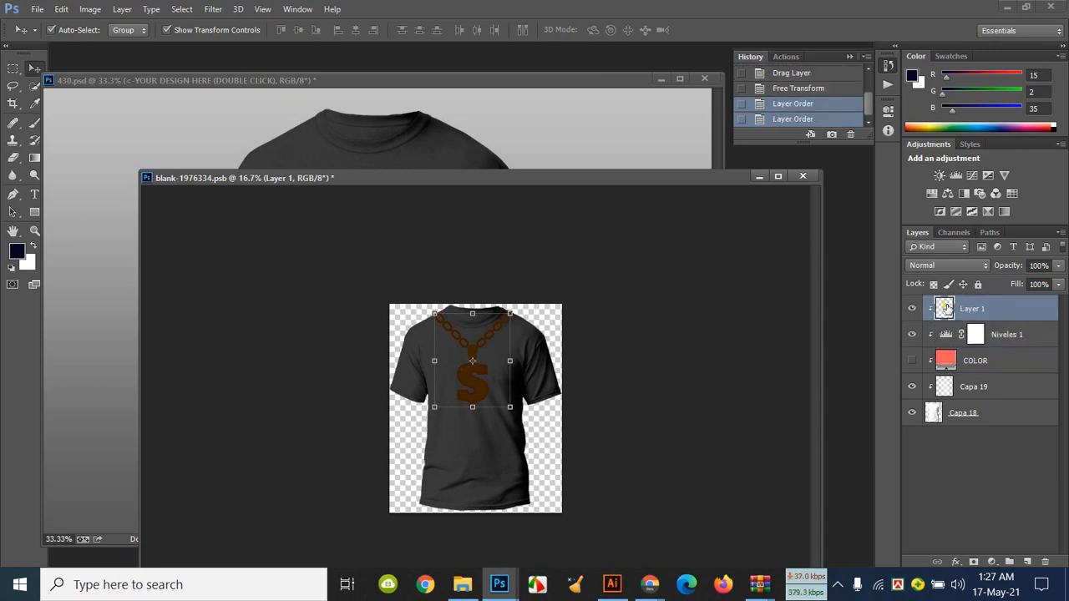
click(725, 390)
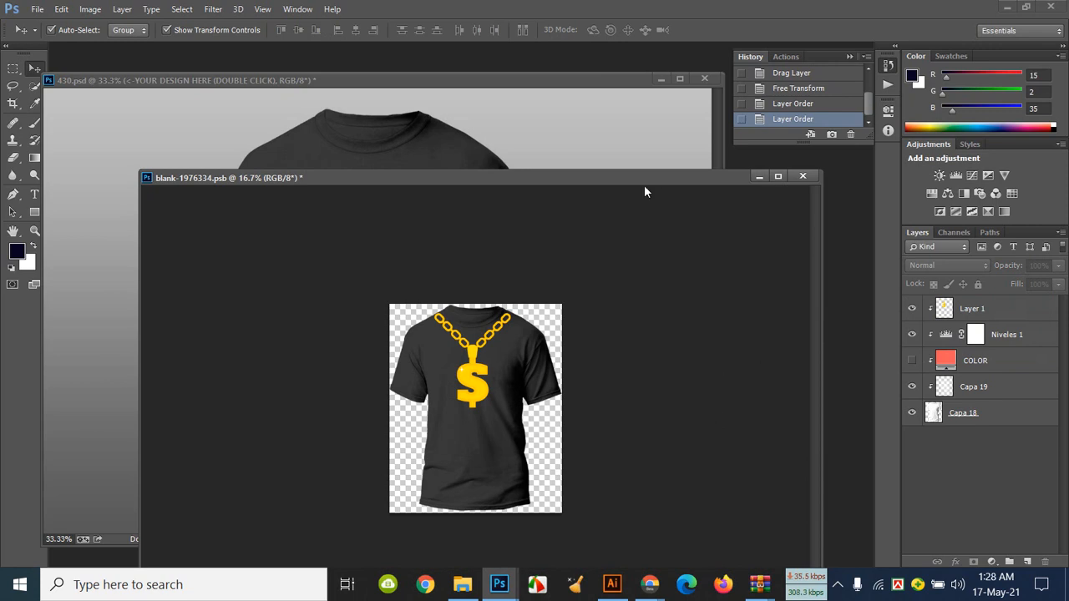
drag(592, 180, 907, 185)
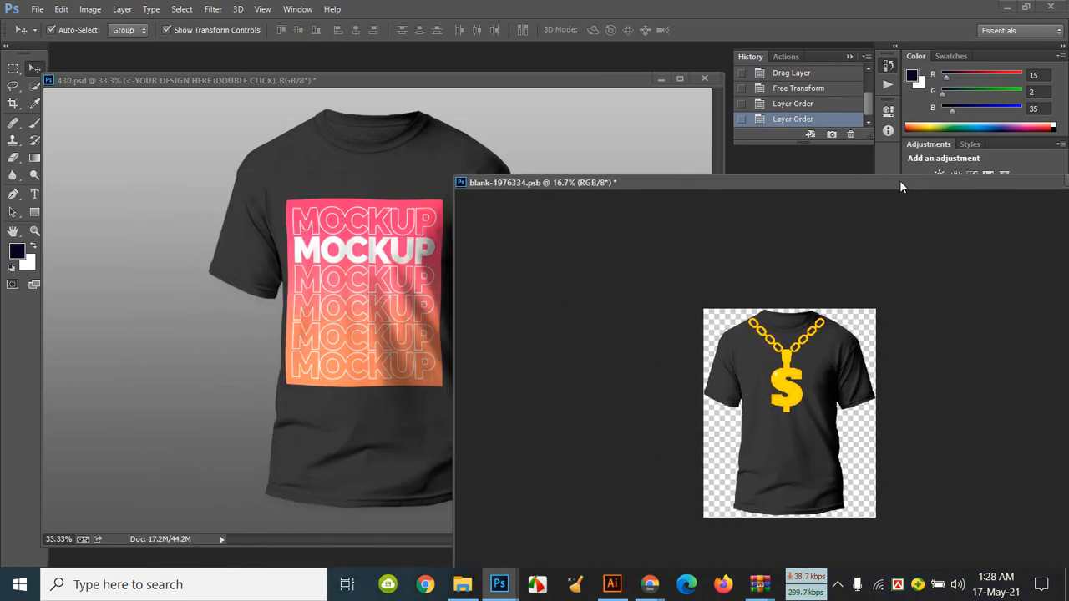
click(796, 384)
key(ctrl+s)
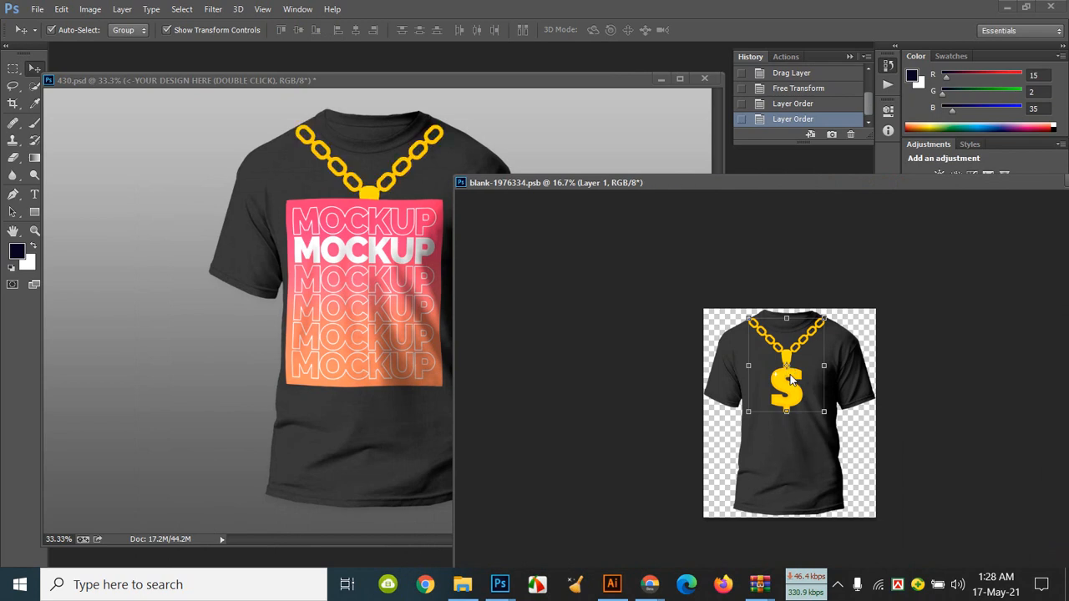
Step: Delete the sample MOCKUP graphic's layers from 430.psd
click(377, 292)
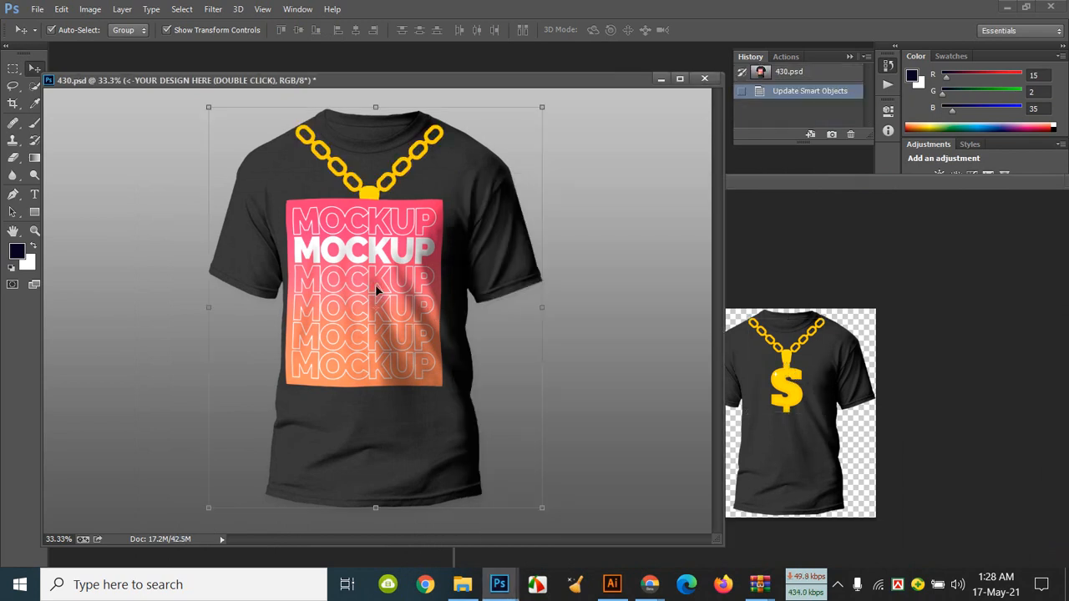
key(Delete)
key(Delete)
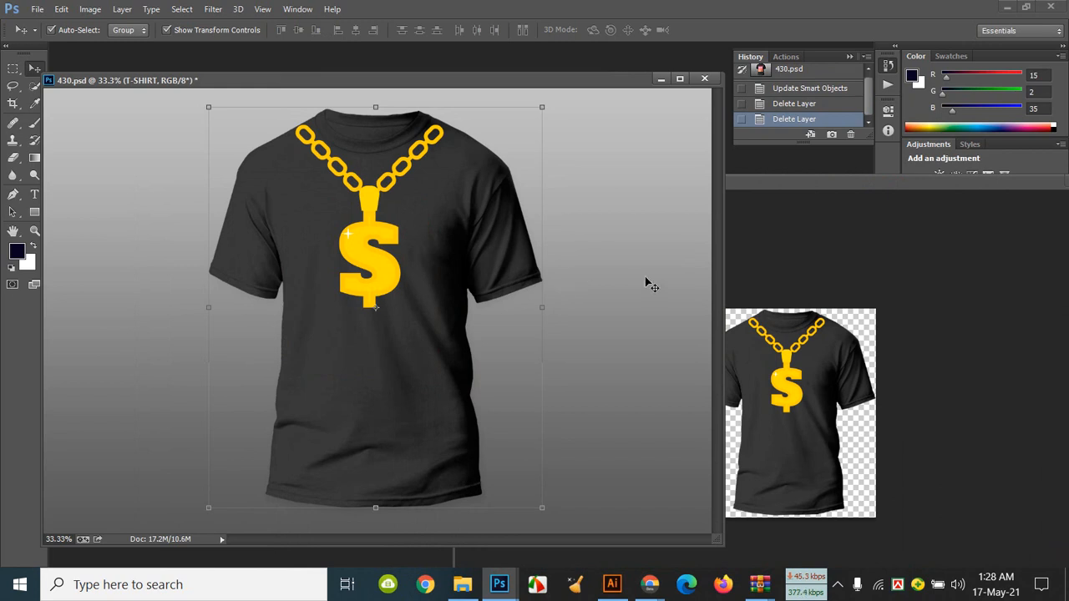
Step: Nudge the dollar chain in blank-1976334.psb slightly up and to the right, saving the smart object to update the mockup
click(795, 370)
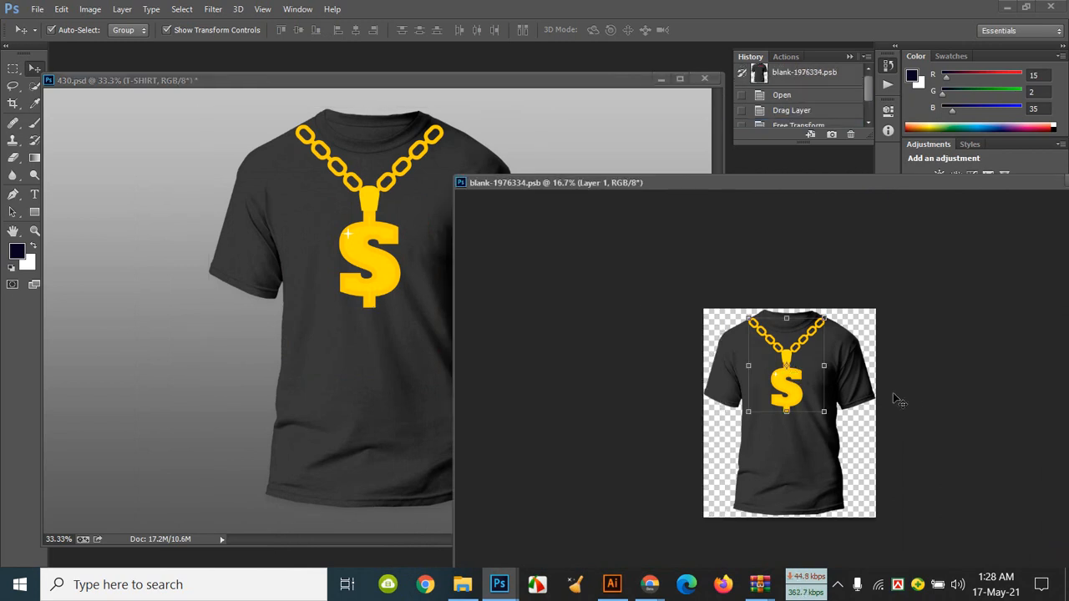
key(Up)
key(Up)
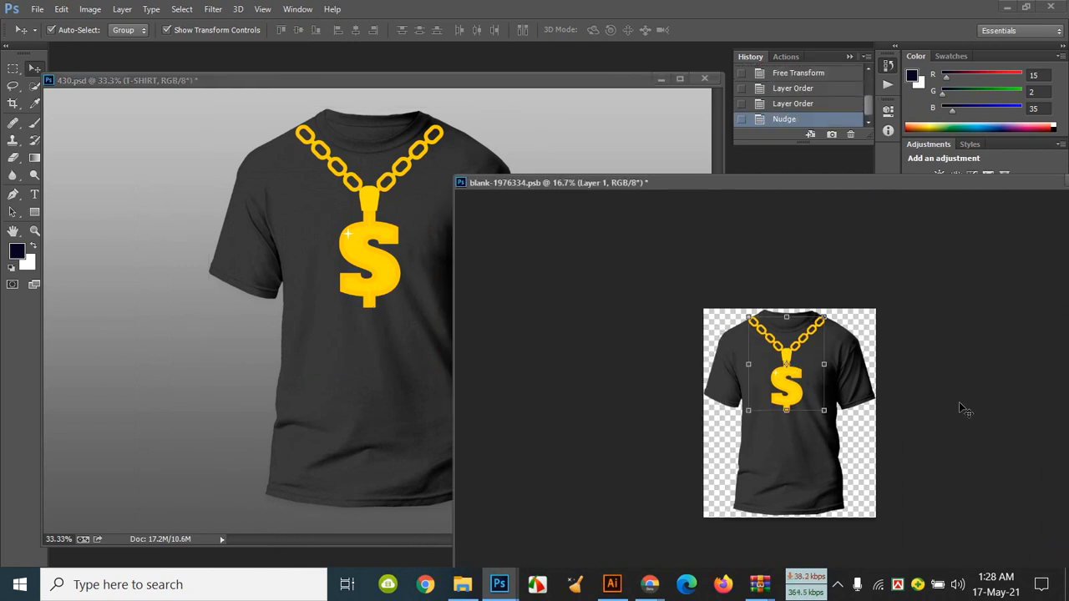
key(ctrl+s)
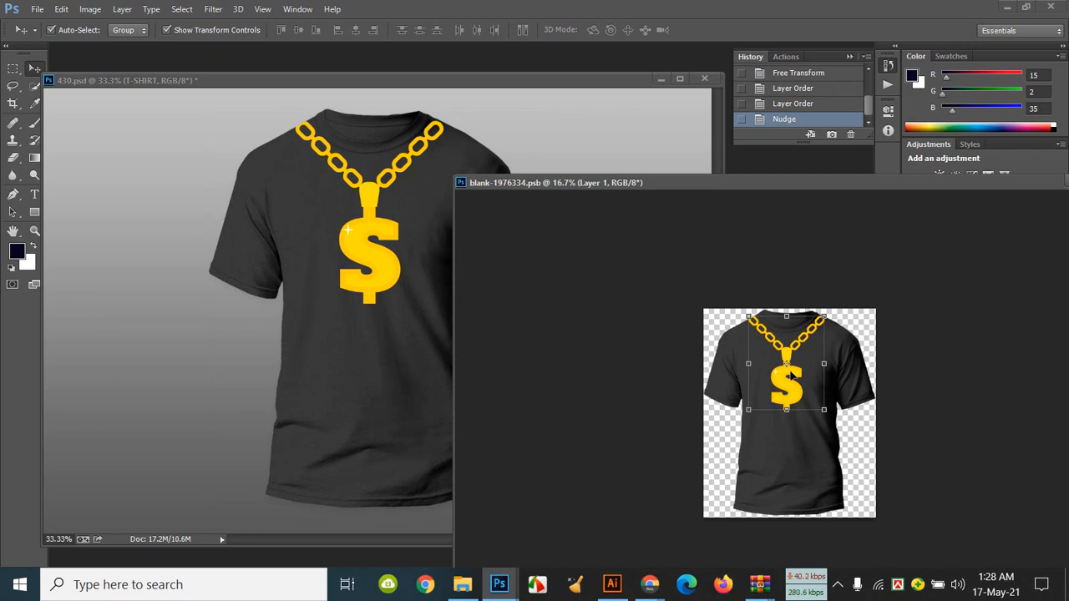
key(shift+Right)
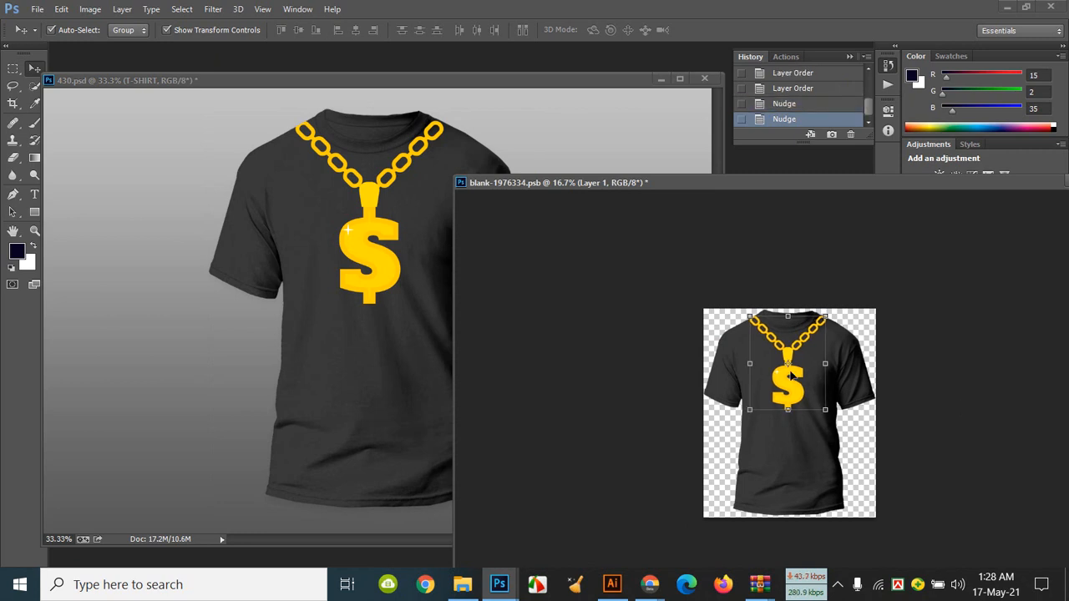
key(Up)
key(ctrl+s)
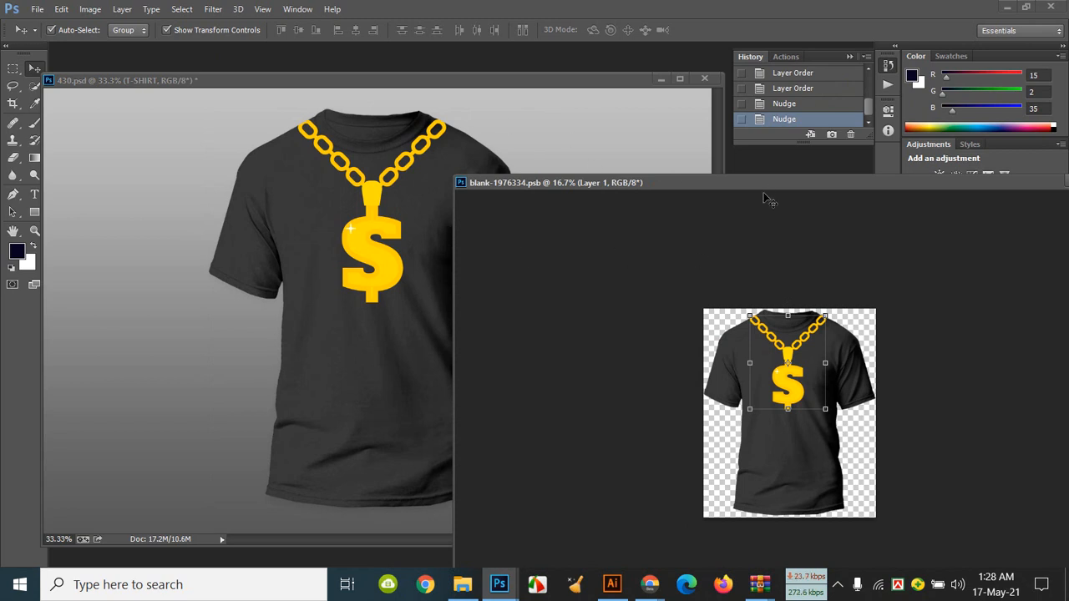
Step: Close blank-1976334.psb, dock the 430.psd window as a tab, and collapse the document history
drag(769, 180, 365, 255)
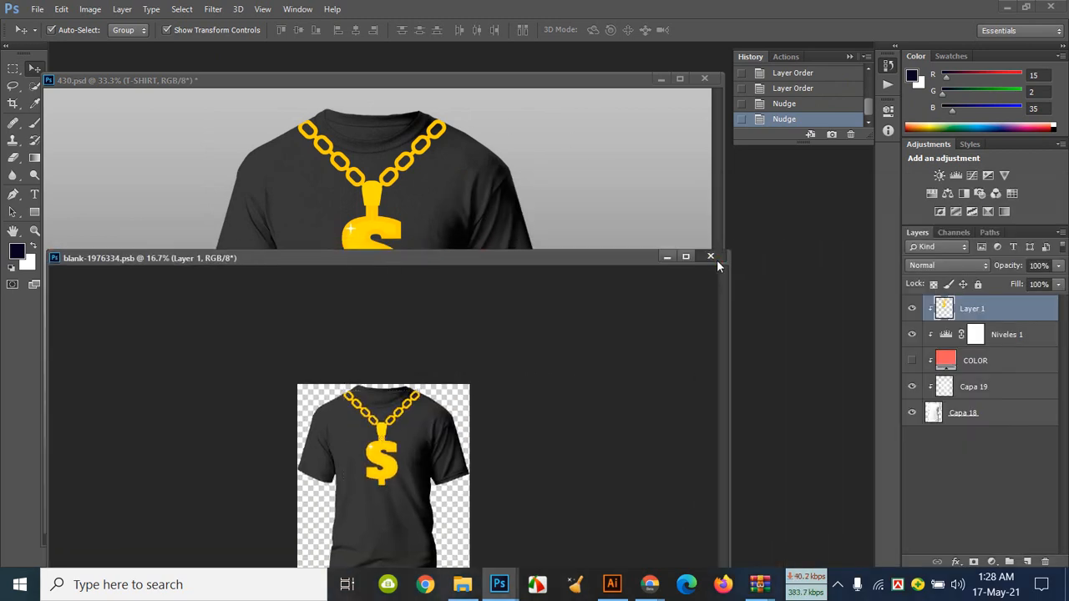
click(712, 257)
click(661, 79)
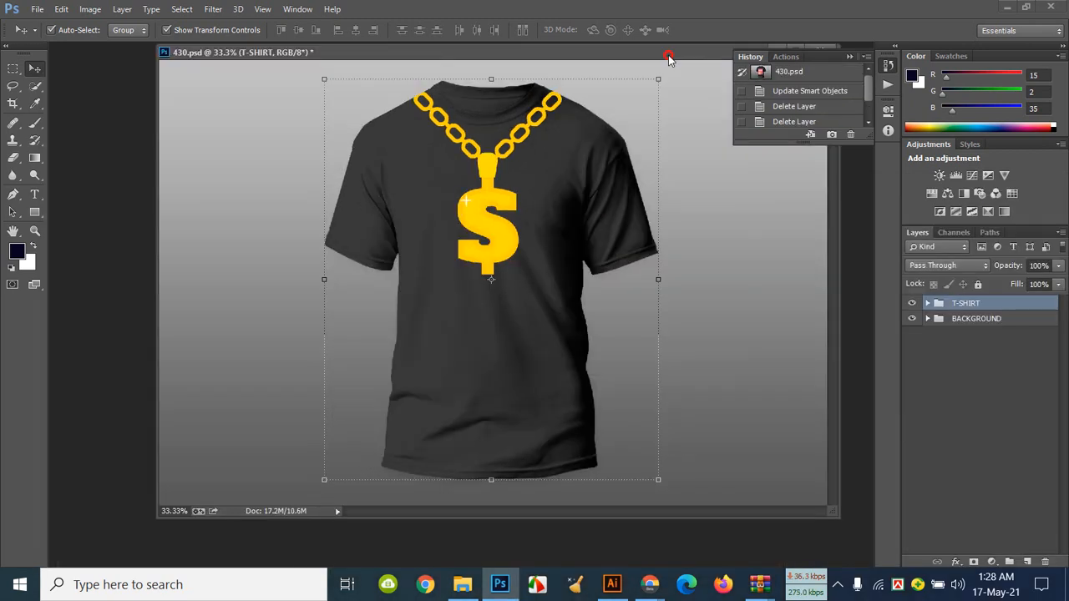
click(851, 57)
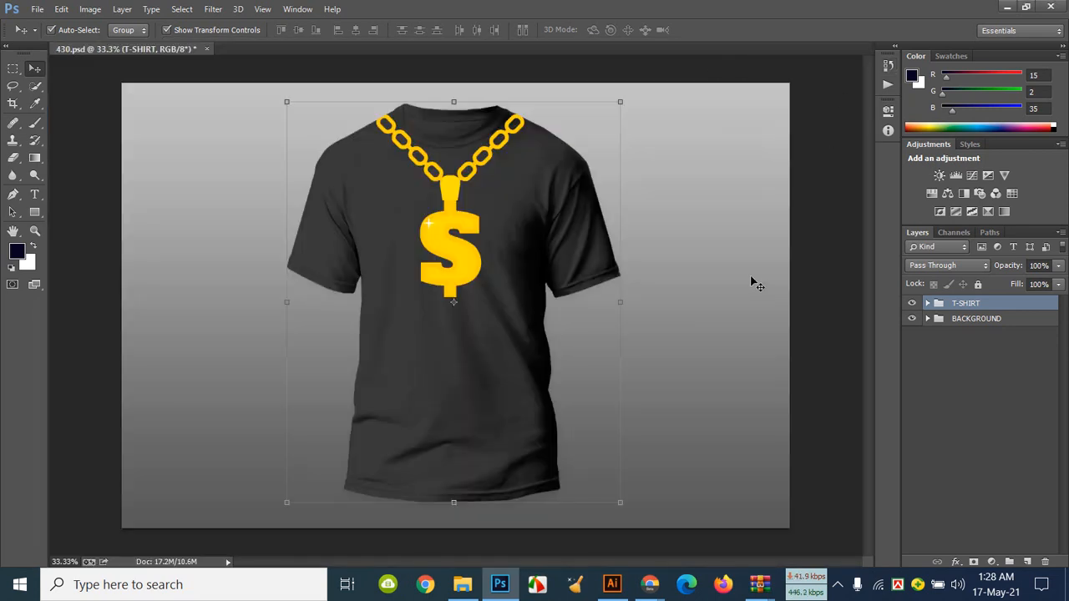
click(762, 302)
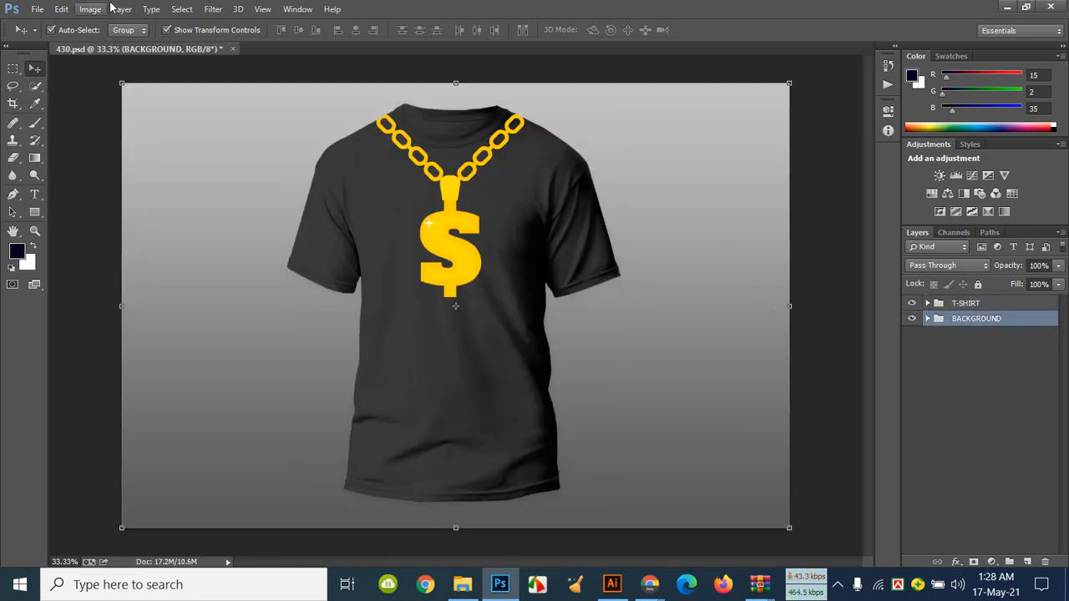
Step: Save the finished mockup to the Desktop as a JPEG named Chine-2 with maximum quality 12 and the Progressive format with 3 scans
click(37, 11)
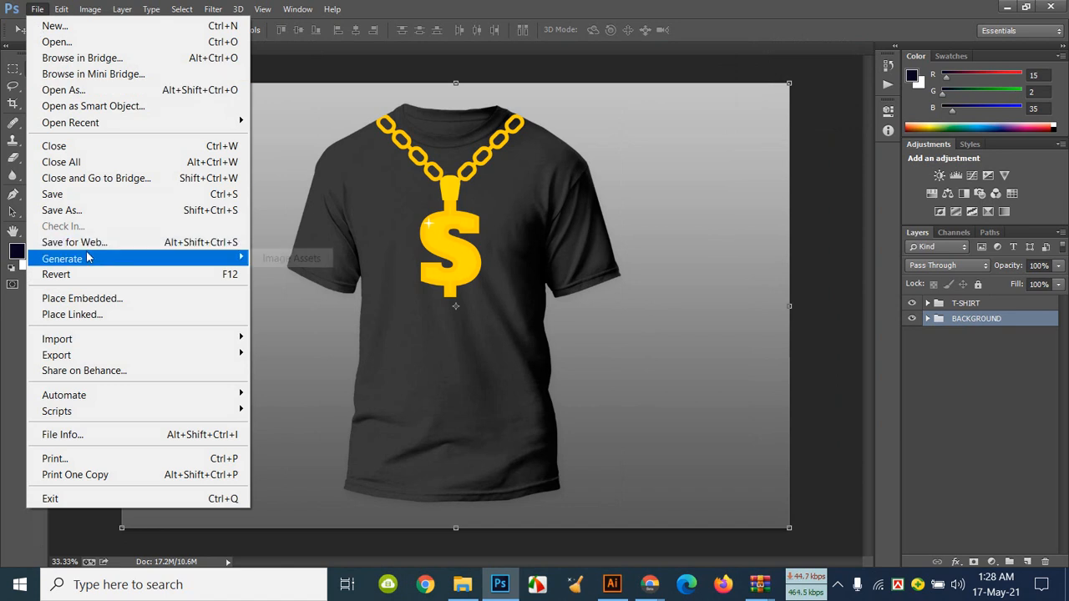
click(80, 211)
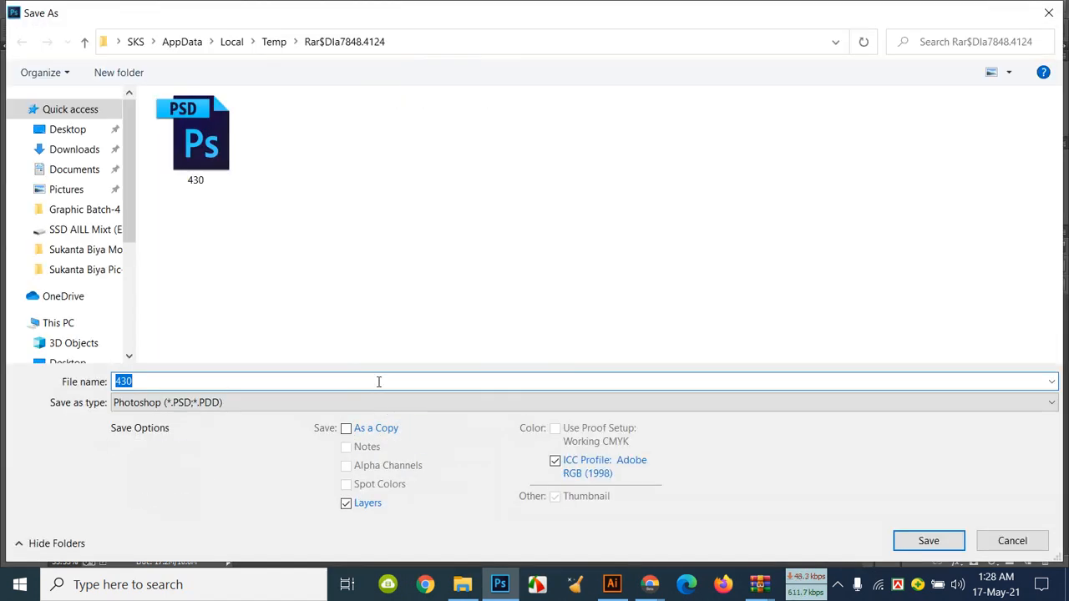
text(Chine-2)
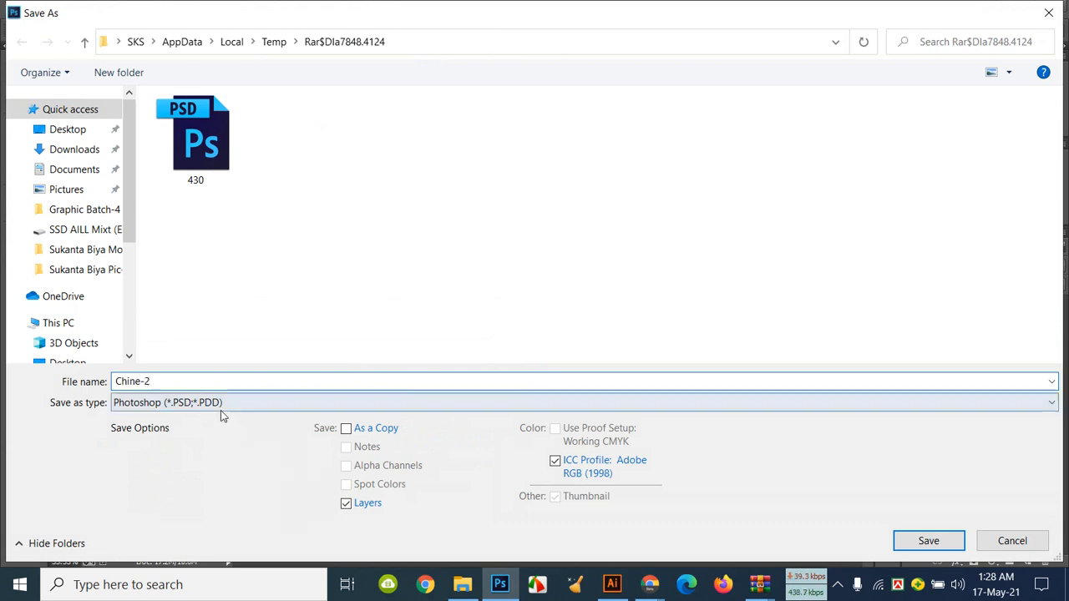
click(221, 410)
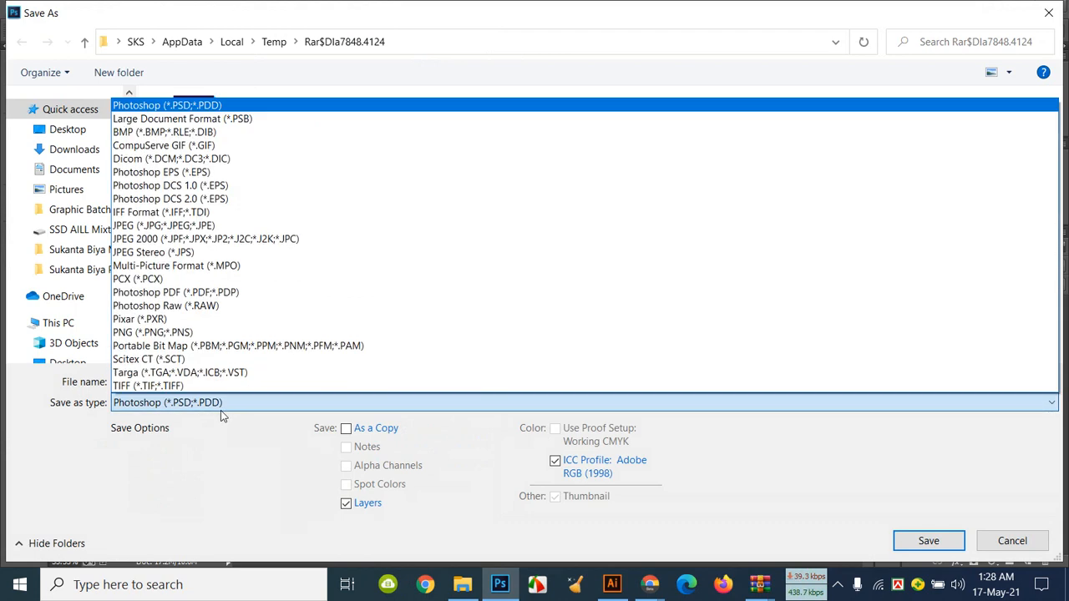
click(208, 225)
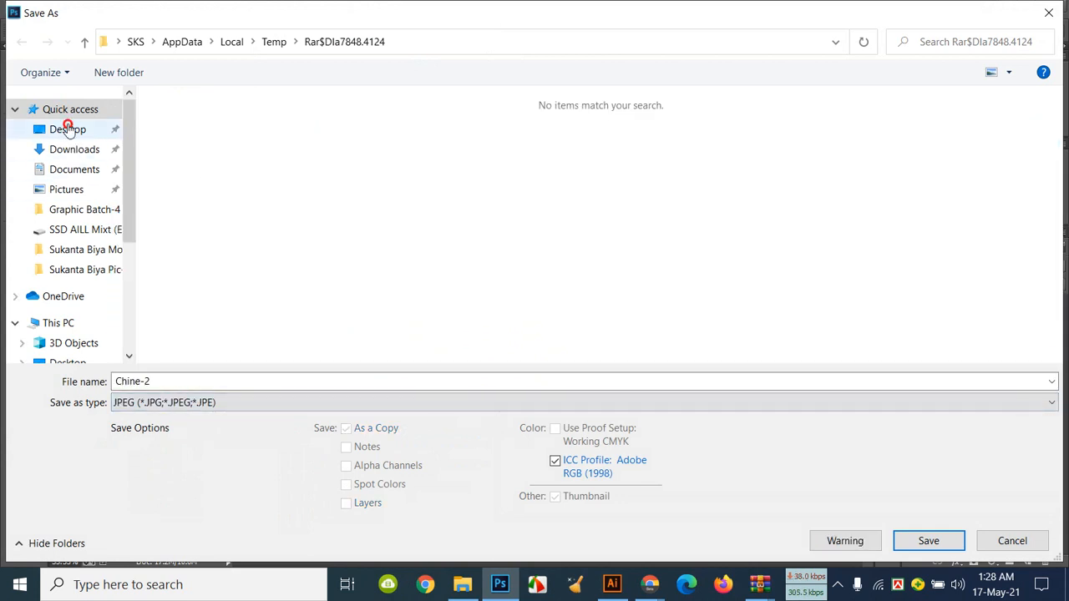
click(70, 129)
click(929, 541)
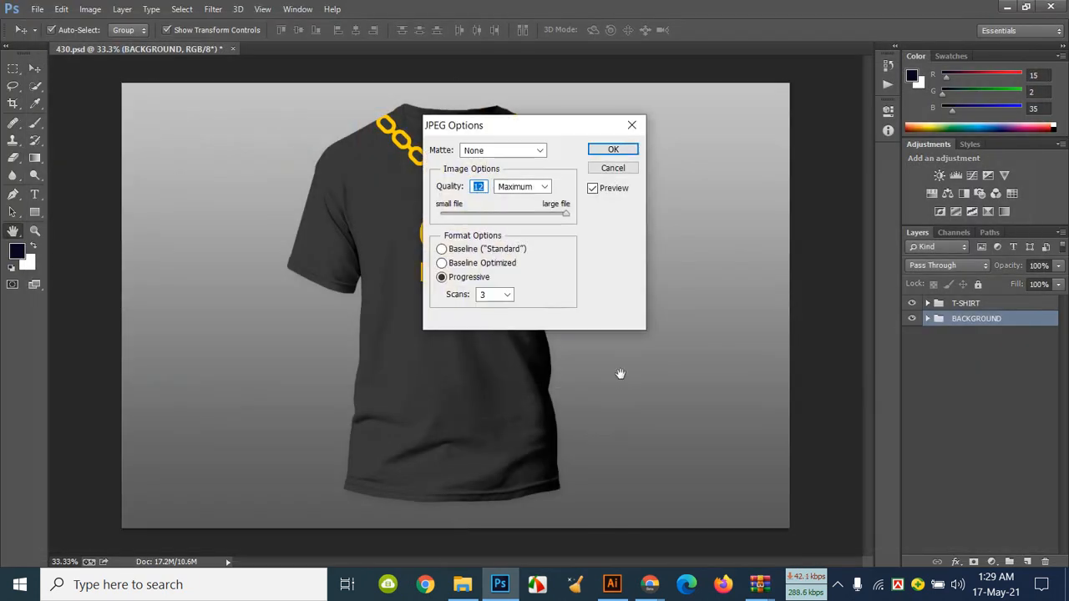
click(625, 151)
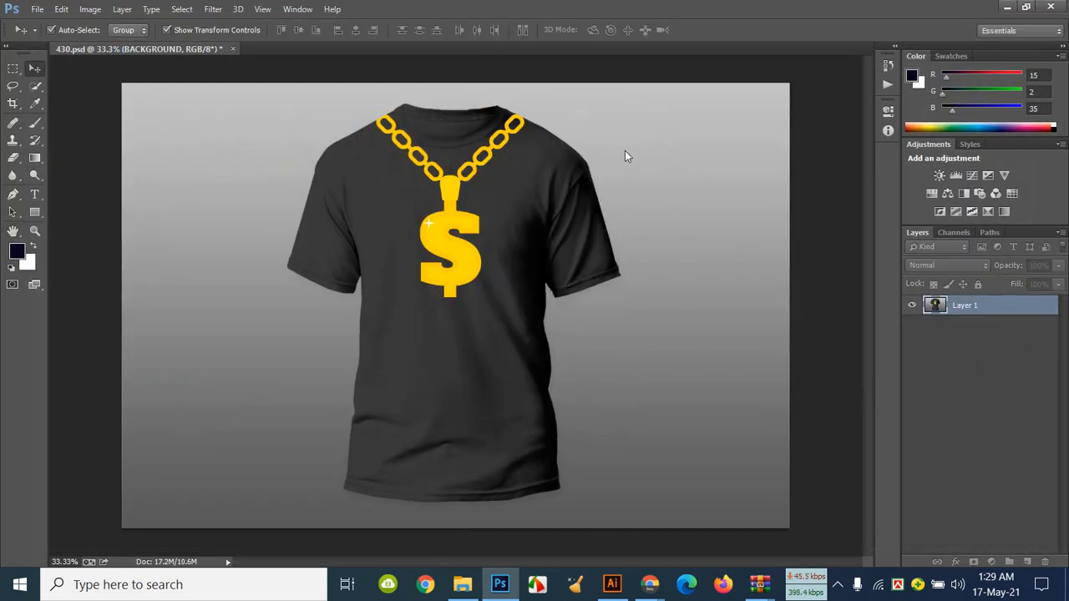
key(ctrl+plus)
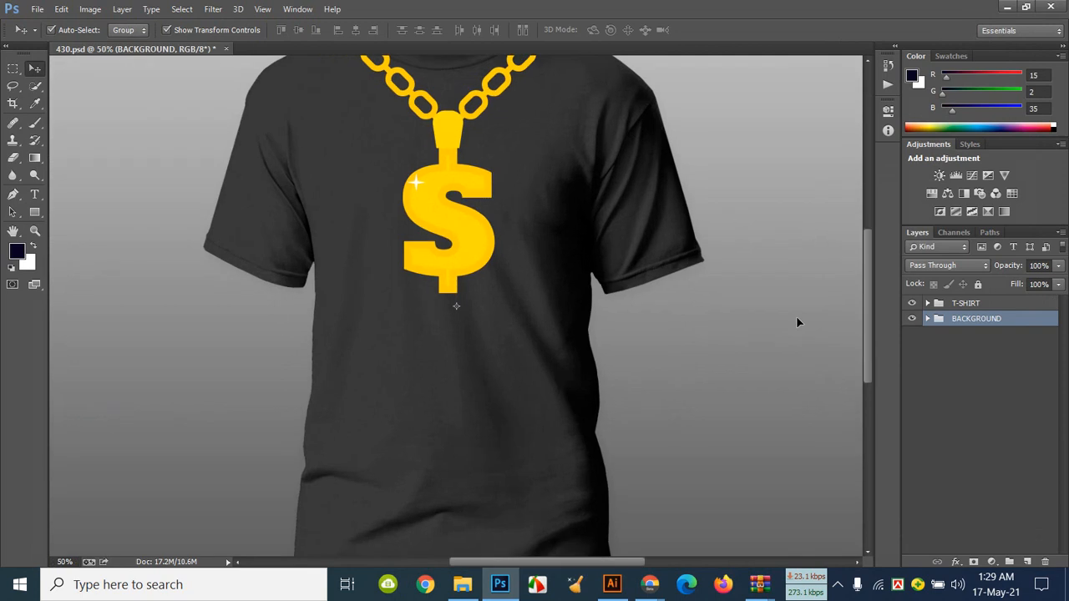
scroll(796, 318, up, 3)
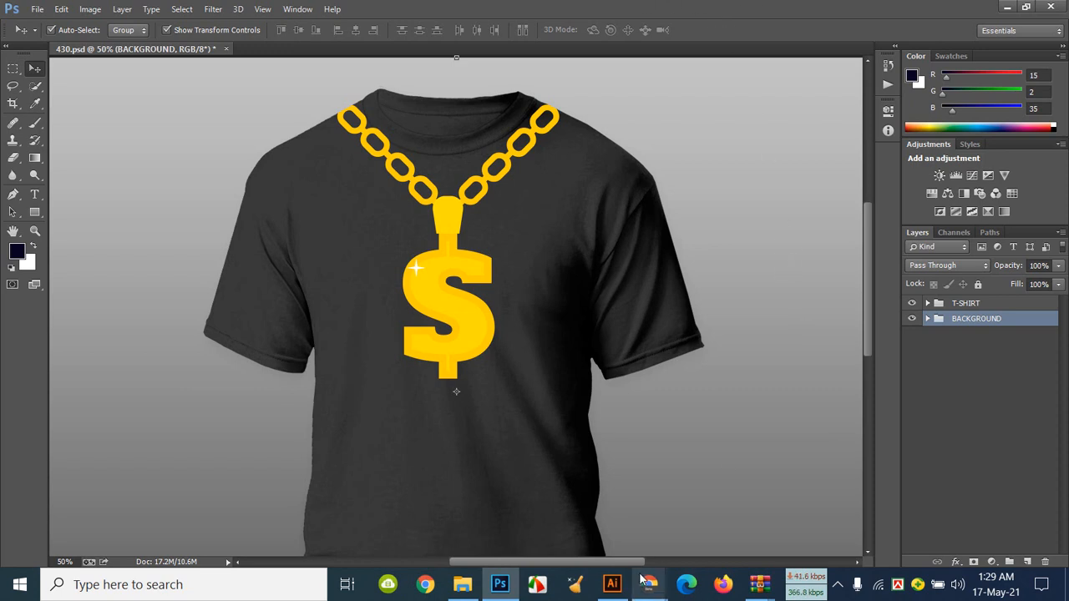
Step: Check the Facebook live stream dashboard in the browser, glance at the Illustrator artwork, and return to the Photoshop mockup
mouse_move(649, 585)
click(608, 536)
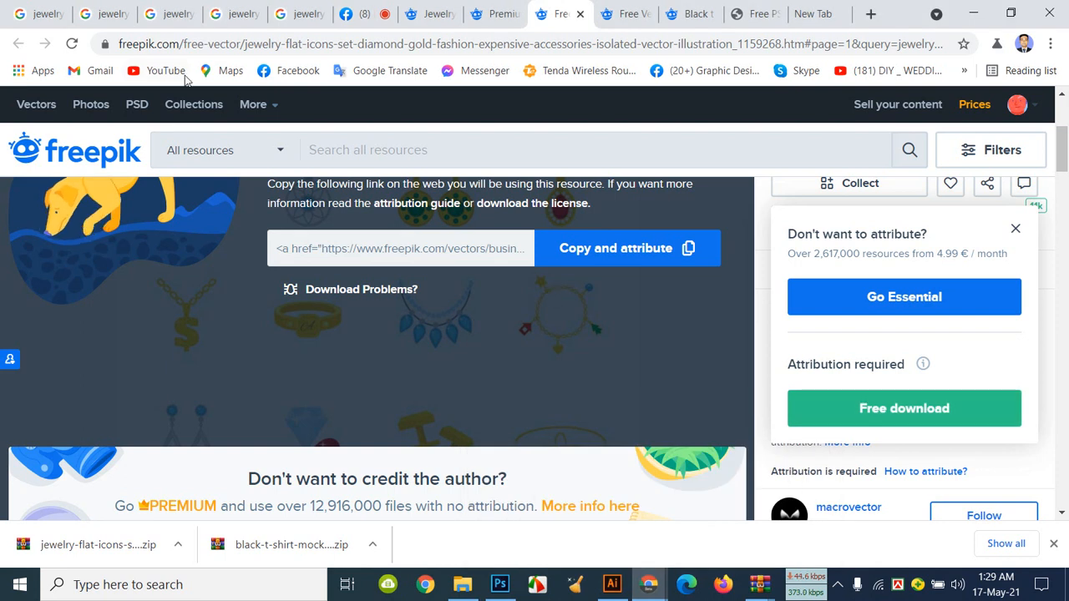
click(361, 13)
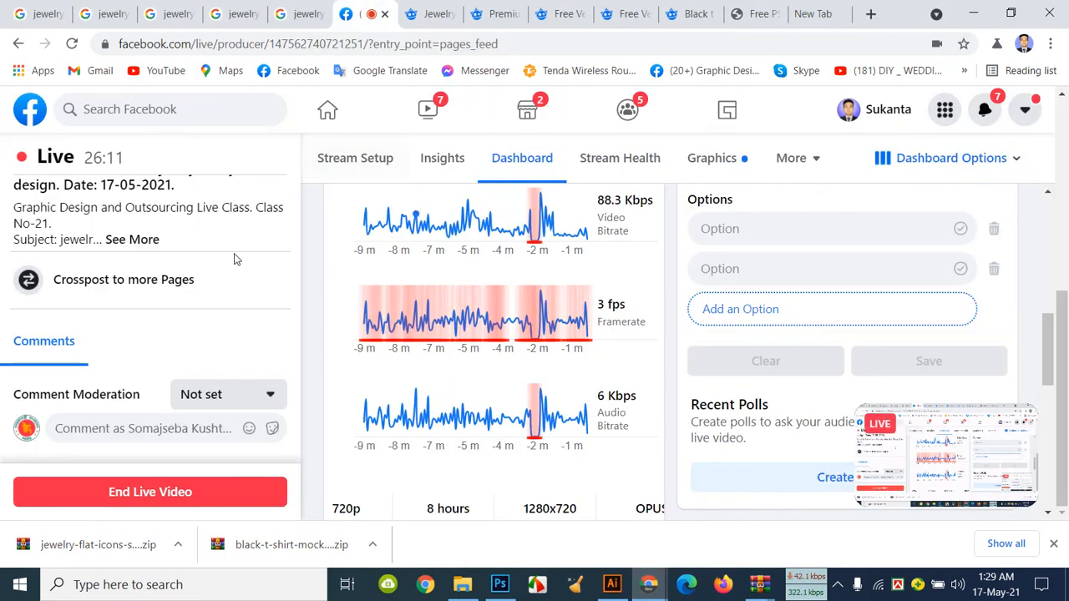
scroll(233, 259, up, 3)
scroll(234, 259, down, 1)
scroll(234, 259, down, 2)
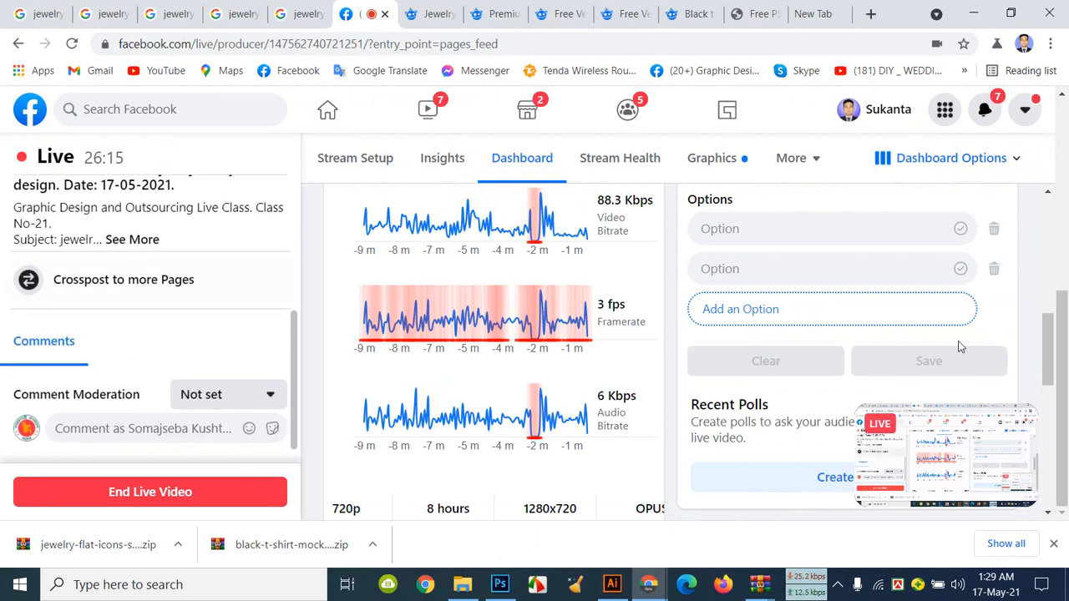
mouse_move(612, 584)
click(583, 477)
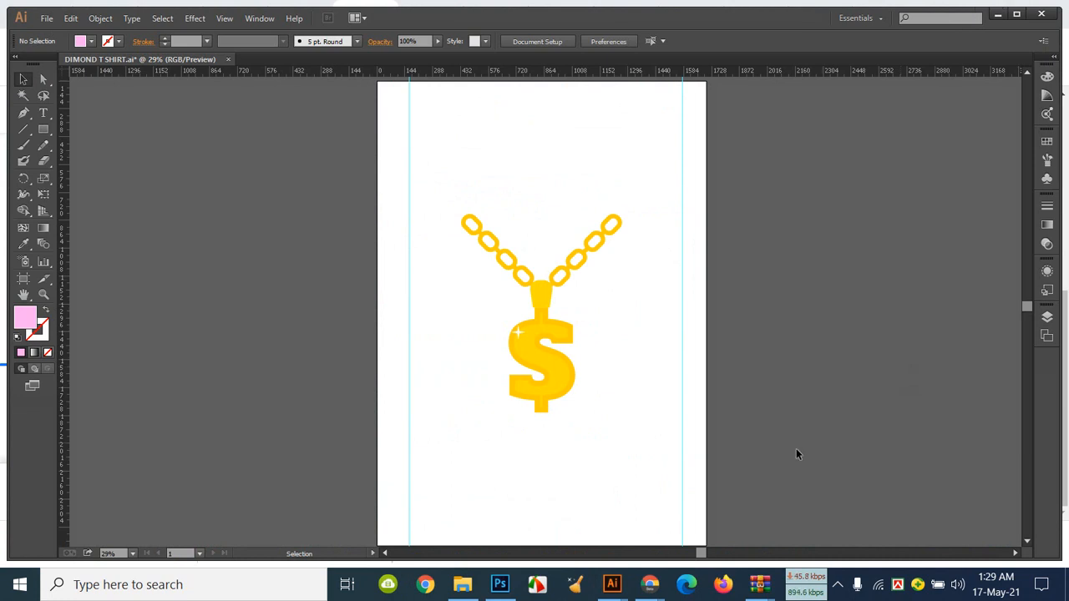
mouse_move(500, 585)
click(468, 523)
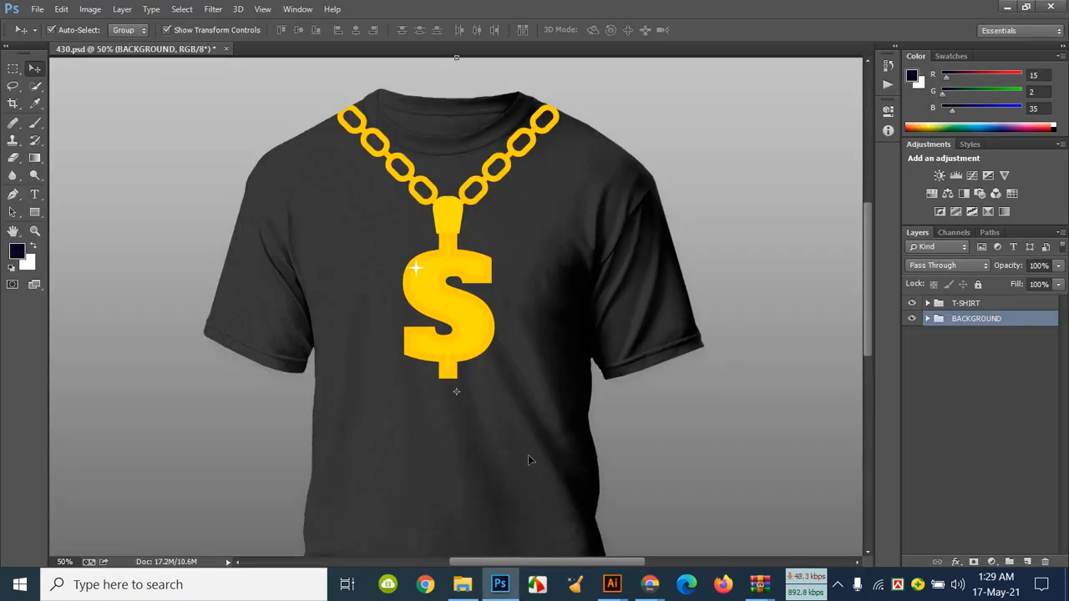
Step: Close 430.psd and create a new document with the International Paper preset
click(225, 48)
click(538, 223)
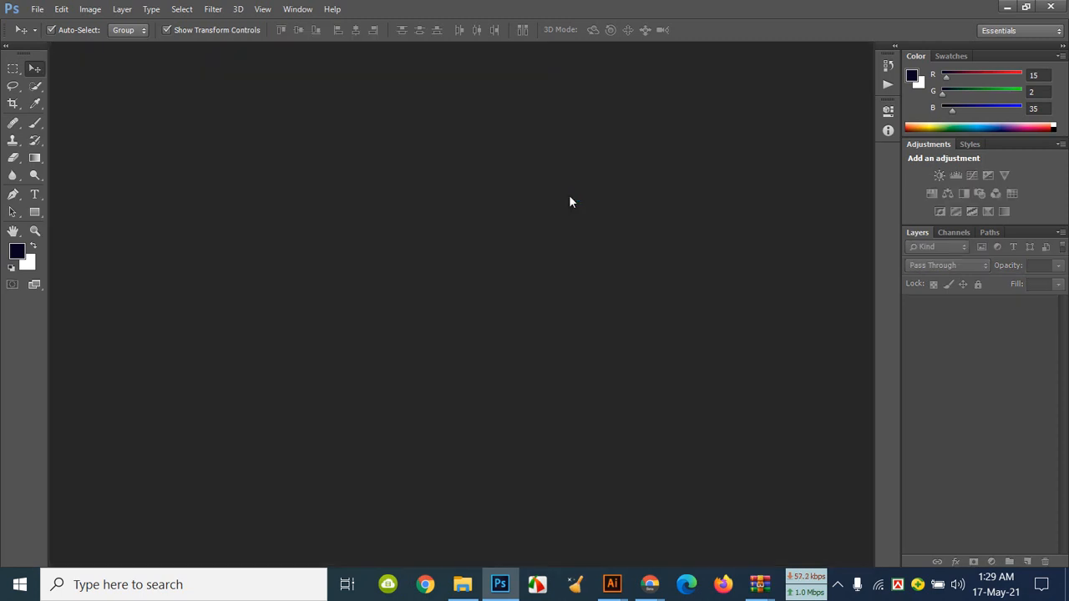
click(38, 9)
key(Escape)
key(ctrl+n)
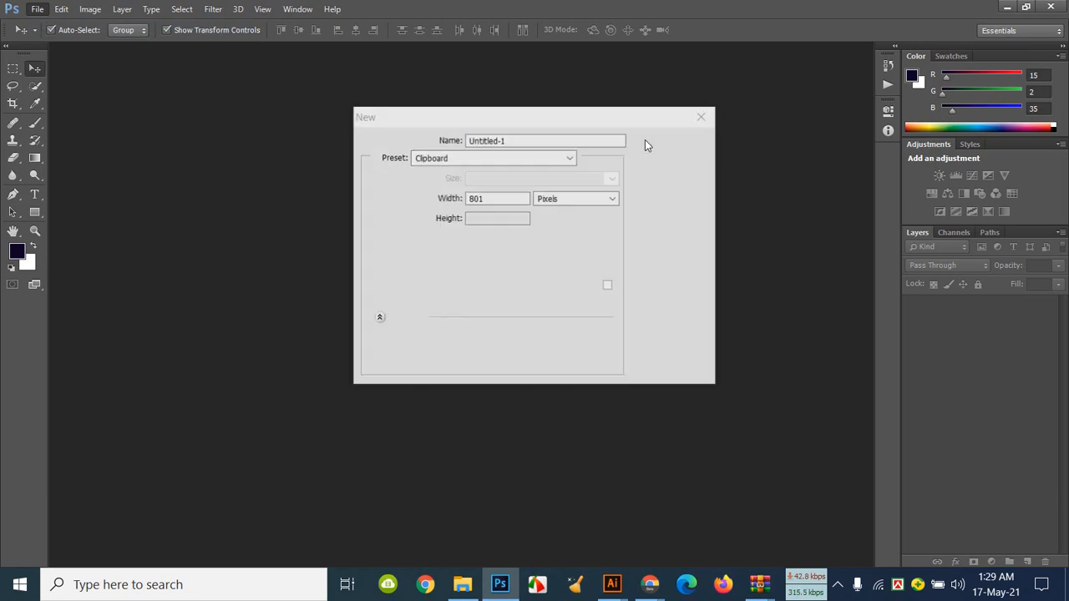
click(569, 158)
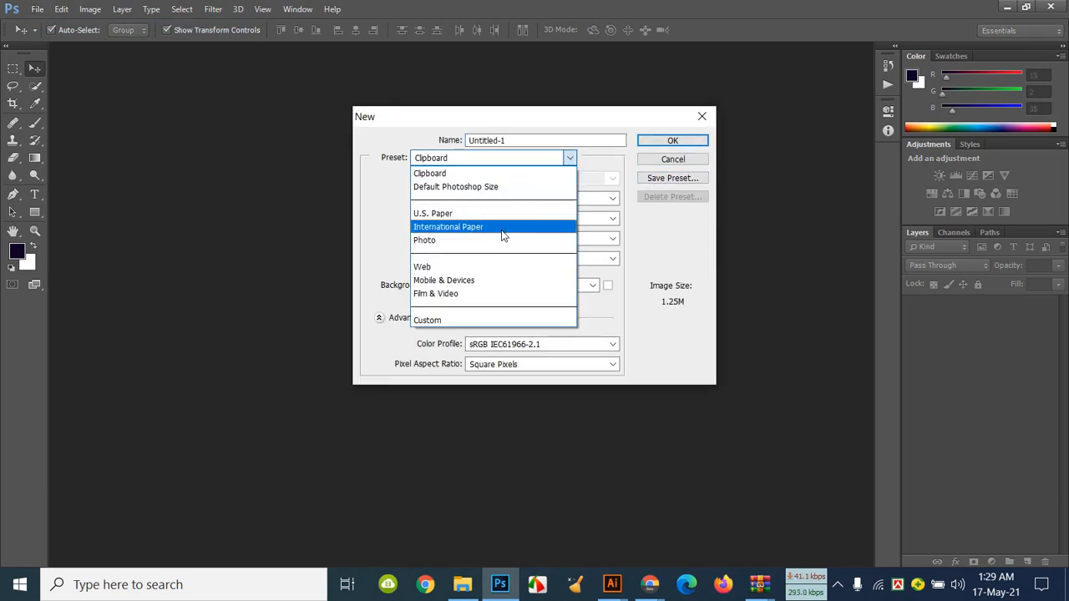
click(497, 227)
click(670, 140)
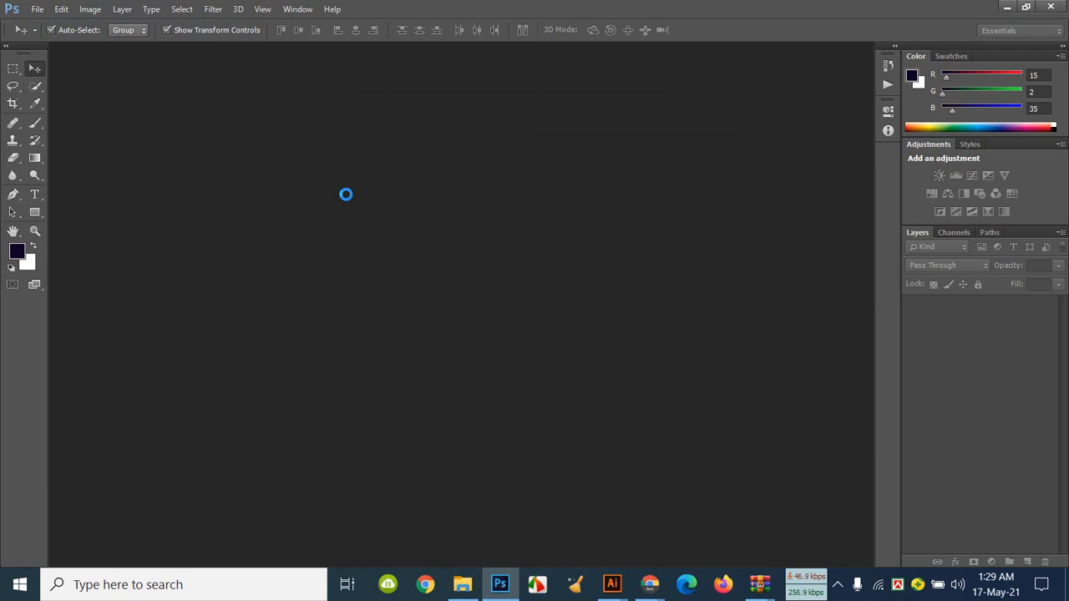
Step: Rotate the blank canvas 90° clockwise to landscape and float its document window
click(92, 9)
mouse_move(144, 164)
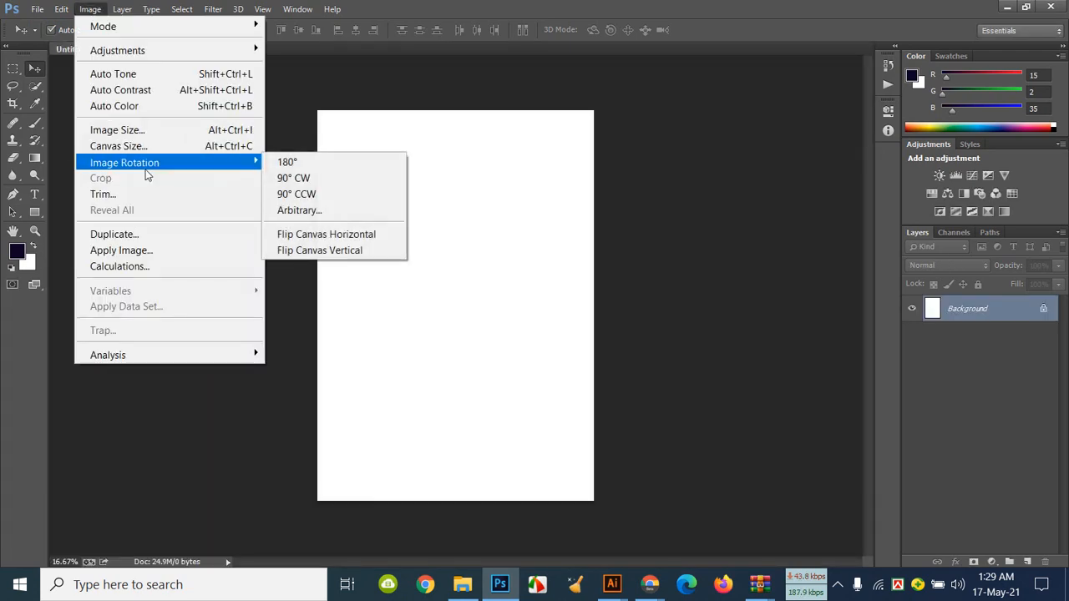
click(316, 179)
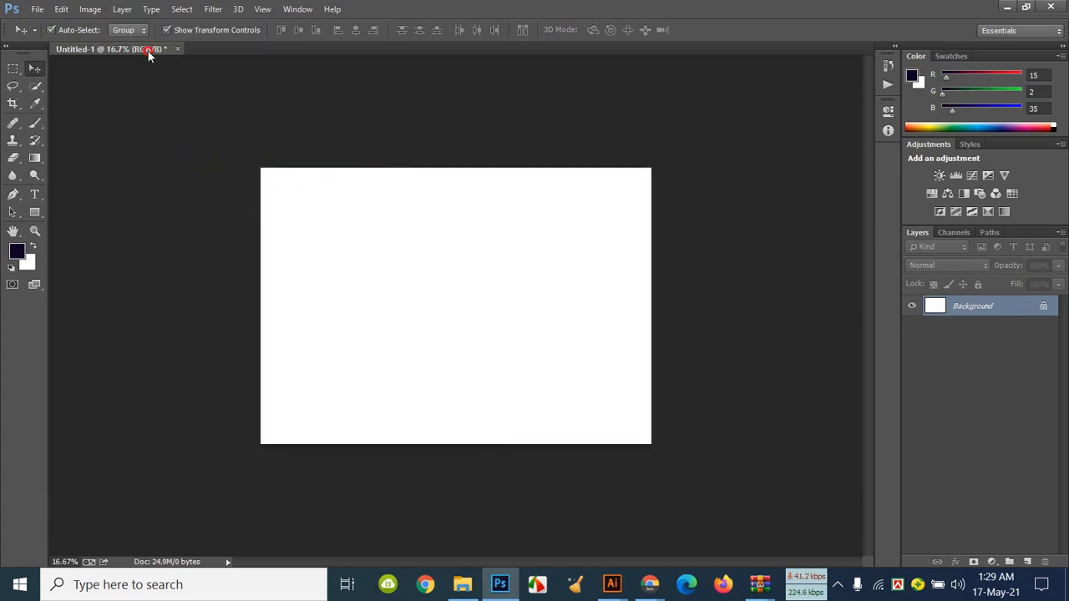
drag(147, 51, 237, 98)
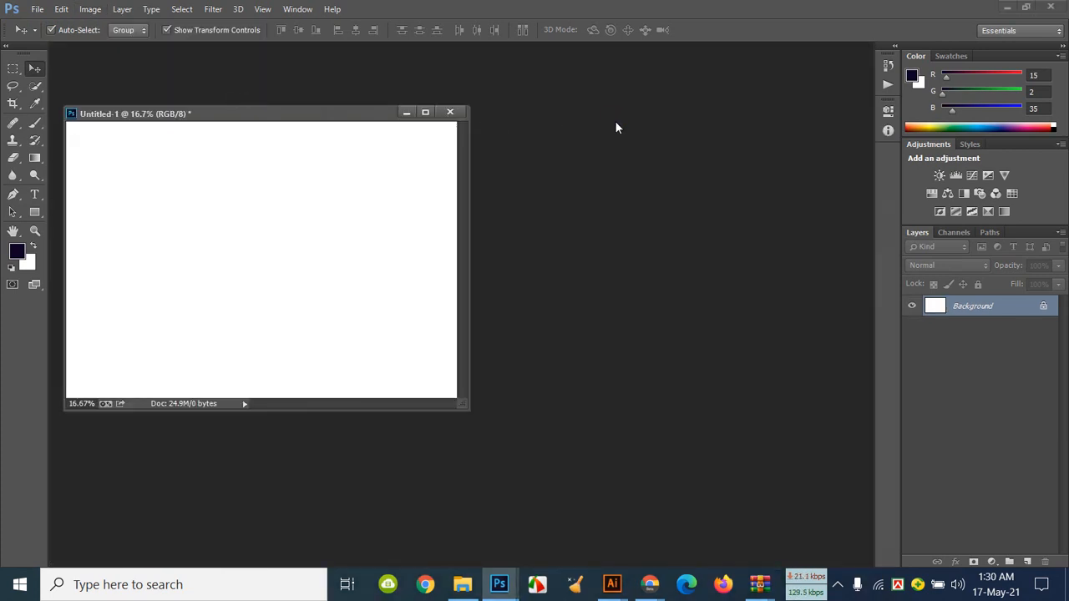
Step: Open the Dimond T Jpg-1 and Chine-2 mockup images from the Desktop together
key(ctrl+o)
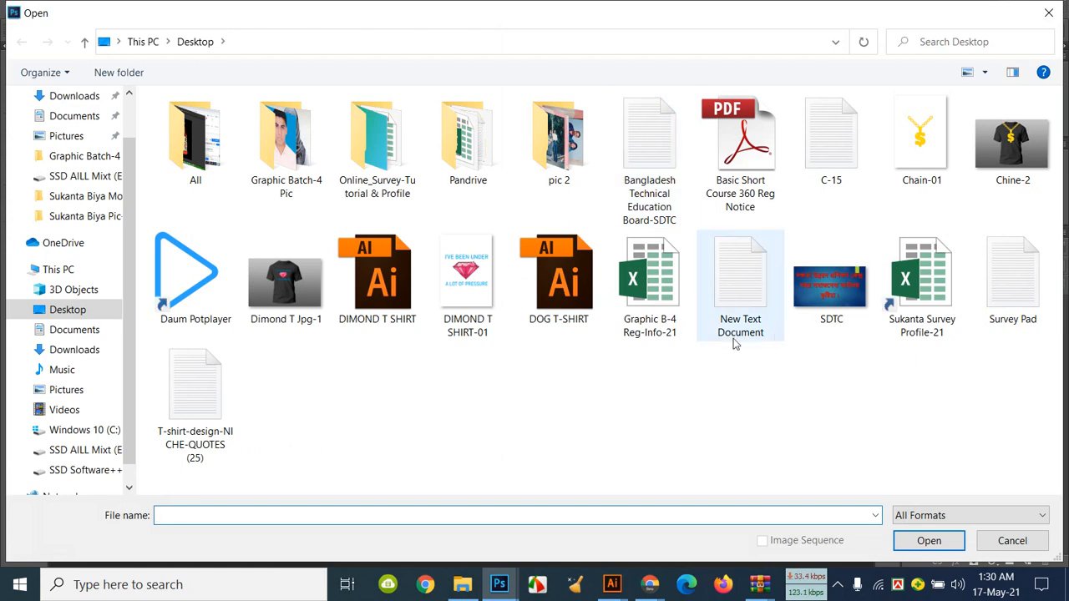
click(309, 314)
ctrl+click(1013, 172)
click(929, 540)
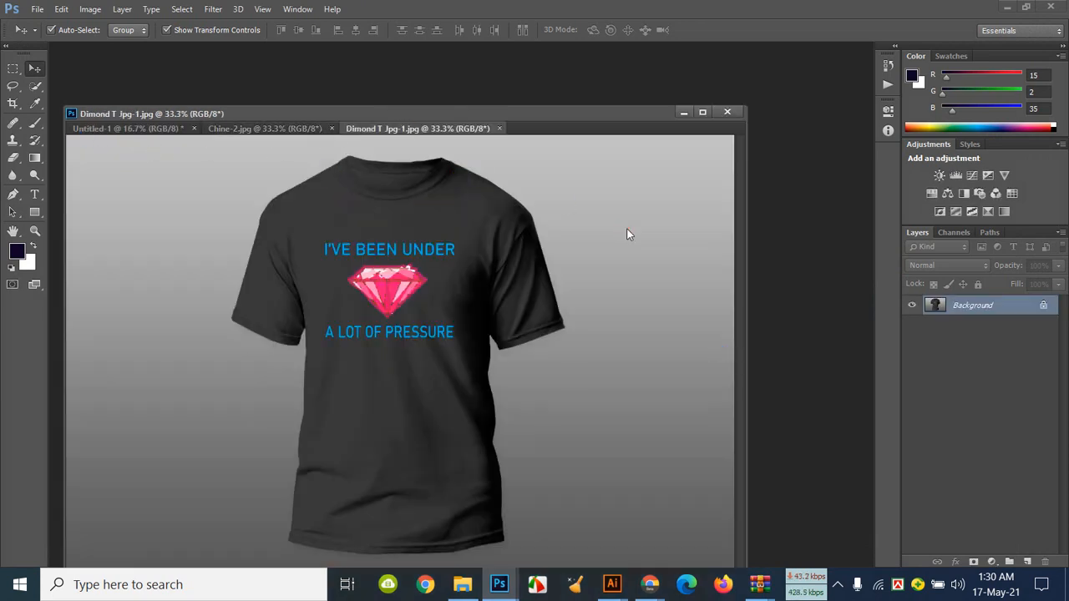
Step: Copy the Chine-2 mockup into Untitled-1, scale it to about 47.5% in the canvas's upper-left corner, and close Chine-2.jpg
drag(628, 230, 626, 229)
drag(265, 130, 560, 267)
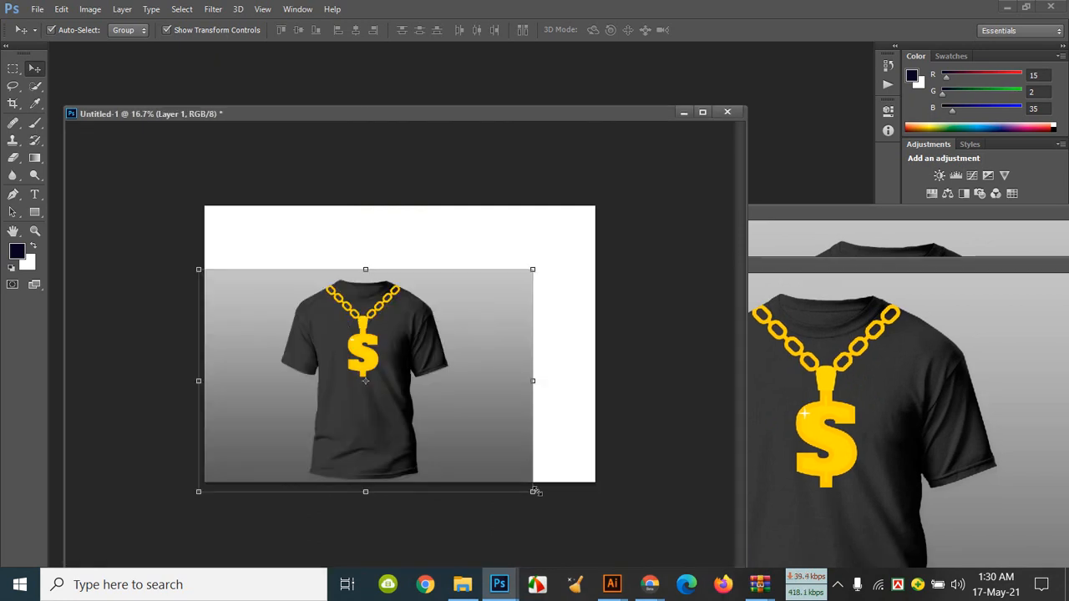
drag(535, 492, 375, 354)
drag(310, 312, 319, 257)
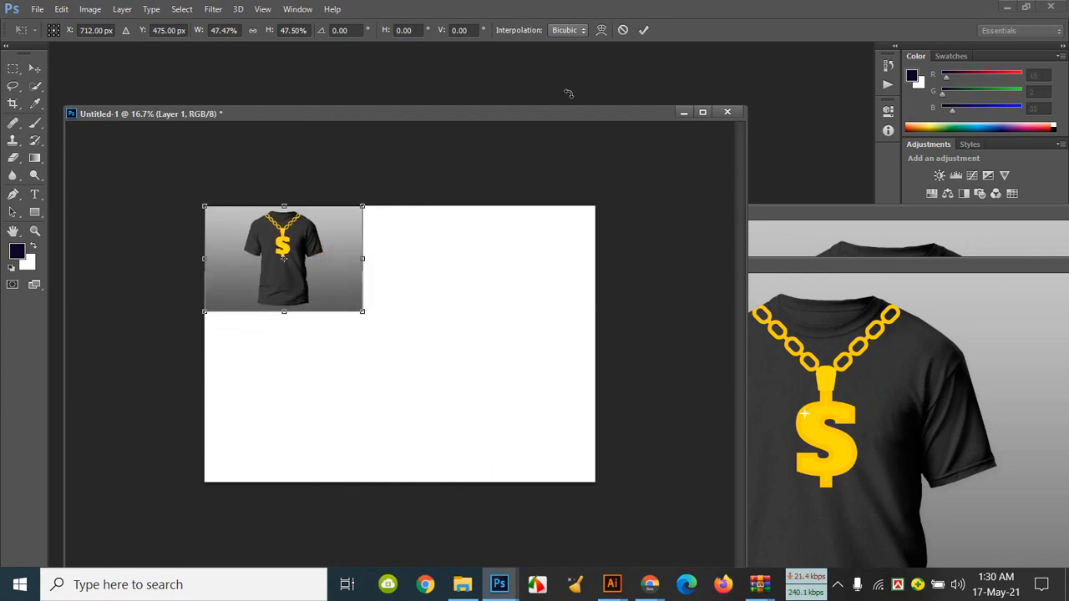
click(643, 30)
click(931, 428)
drag(952, 270, 285, 312)
click(492, 304)
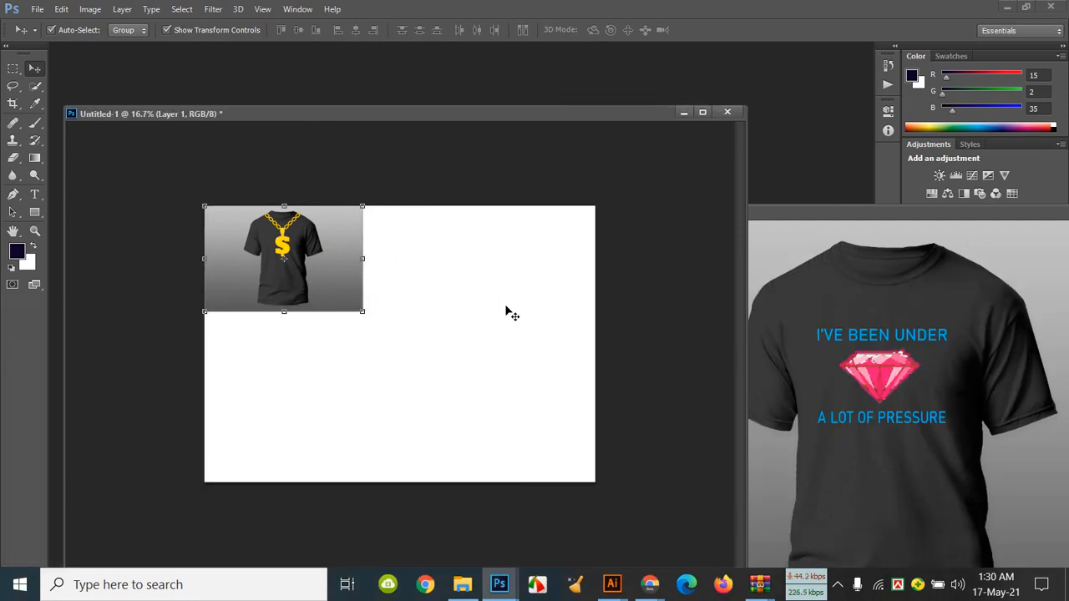
Step: Copy the diamond T-shirt mockup into Untitled-1 and scale it to about 74.5% in the canvas's upper-right corner
click(822, 365)
drag(868, 358, 431, 320)
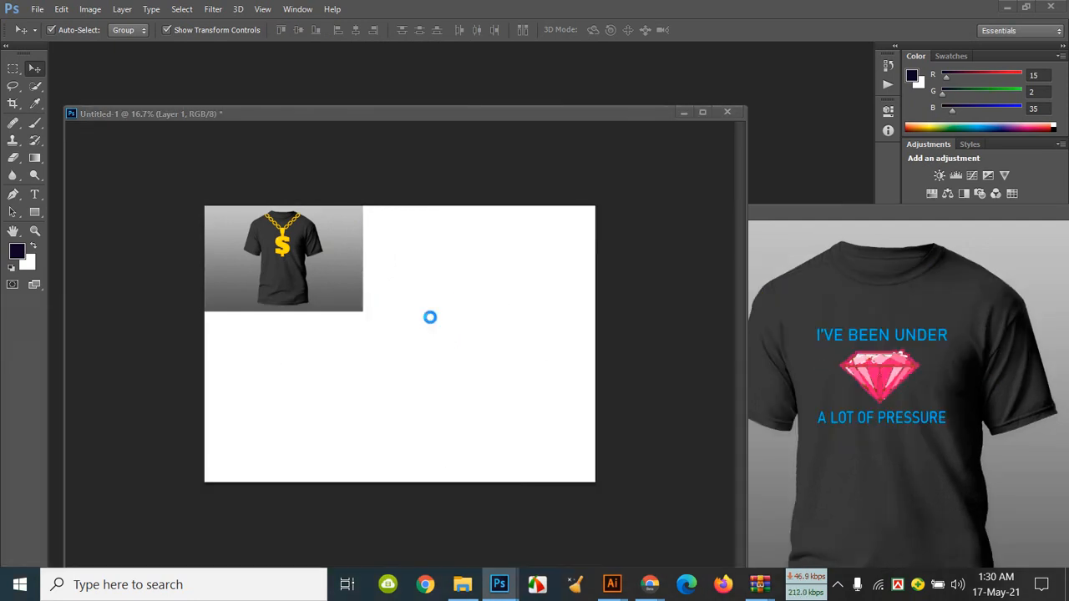
drag(607, 472, 537, 393)
drag(455, 341, 525, 296)
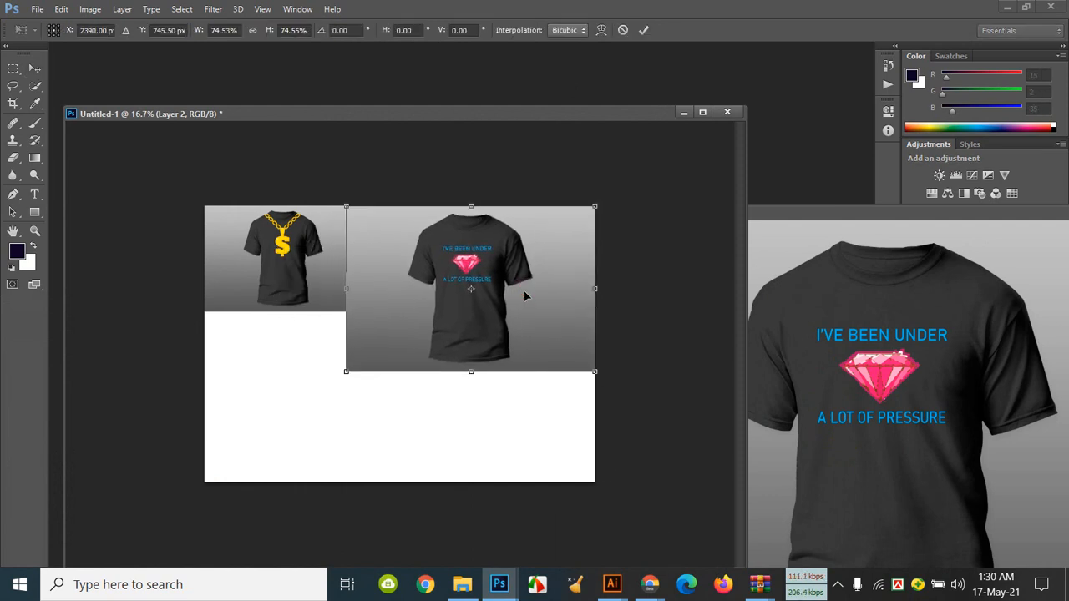
click(643, 30)
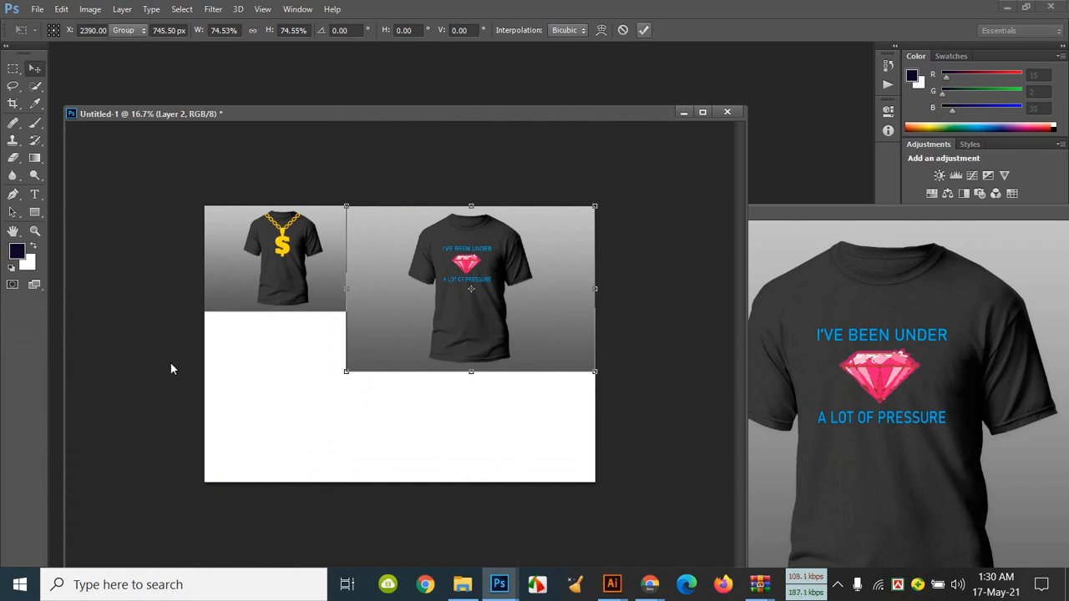
Step: Enlarge the dollar-chain mockup layer to 156.74% to match the height of the diamond mockup
click(267, 282)
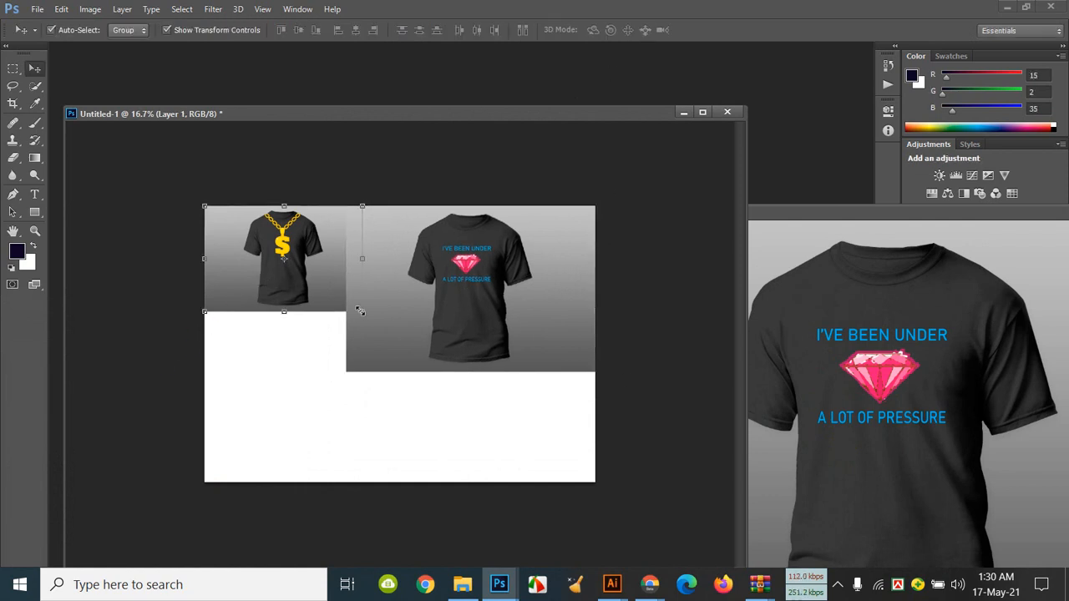
drag(359, 311, 440, 393)
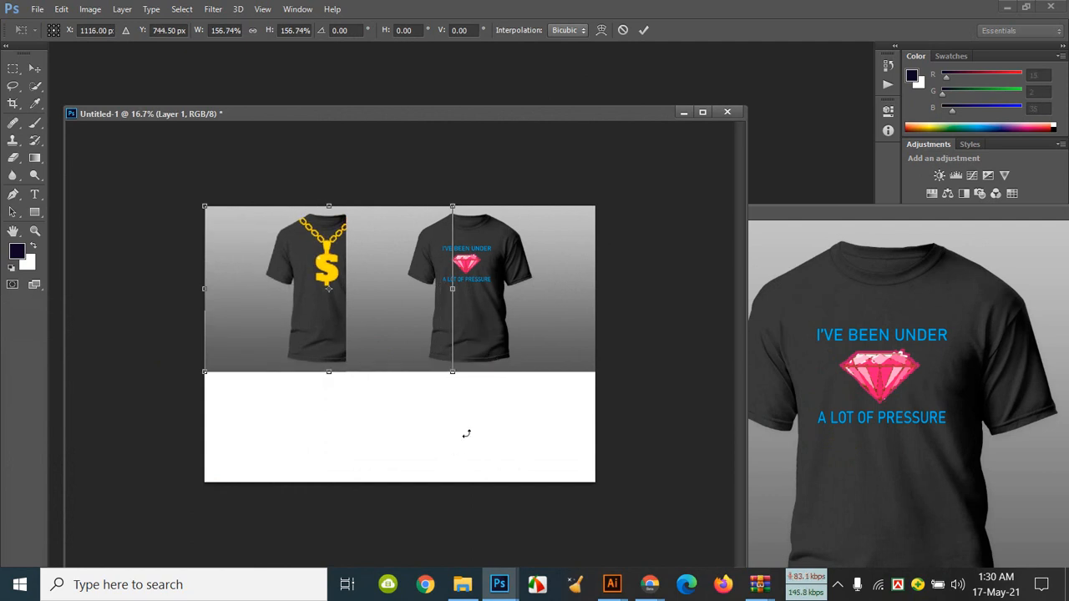
click(643, 30)
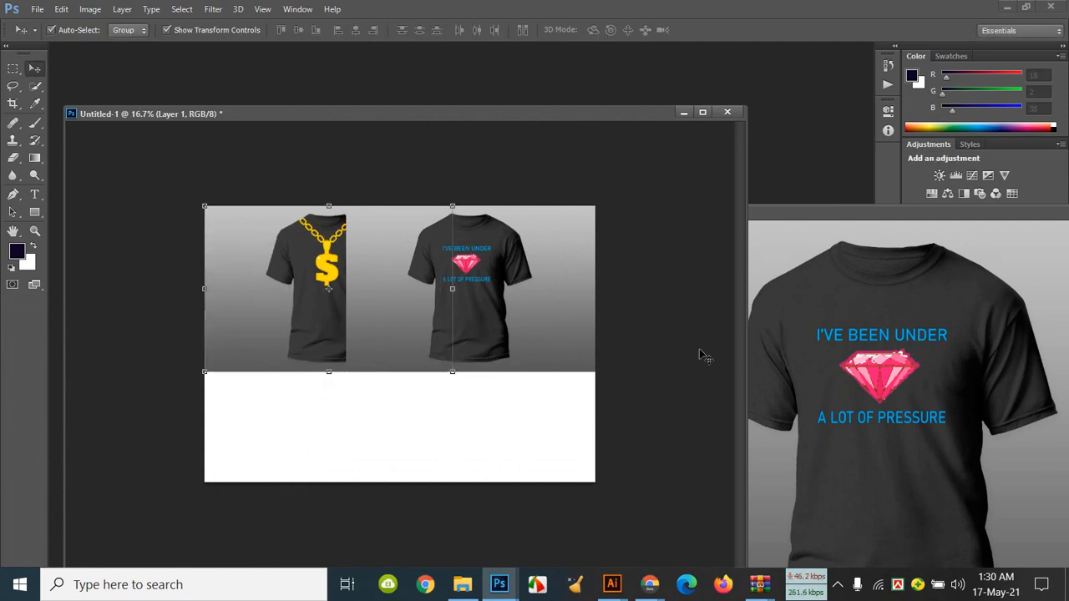
Step: Close Dimond T Jpg-1.jpg and stack the dollar-chain mockup layer above the diamond mockup layer
click(284, 291)
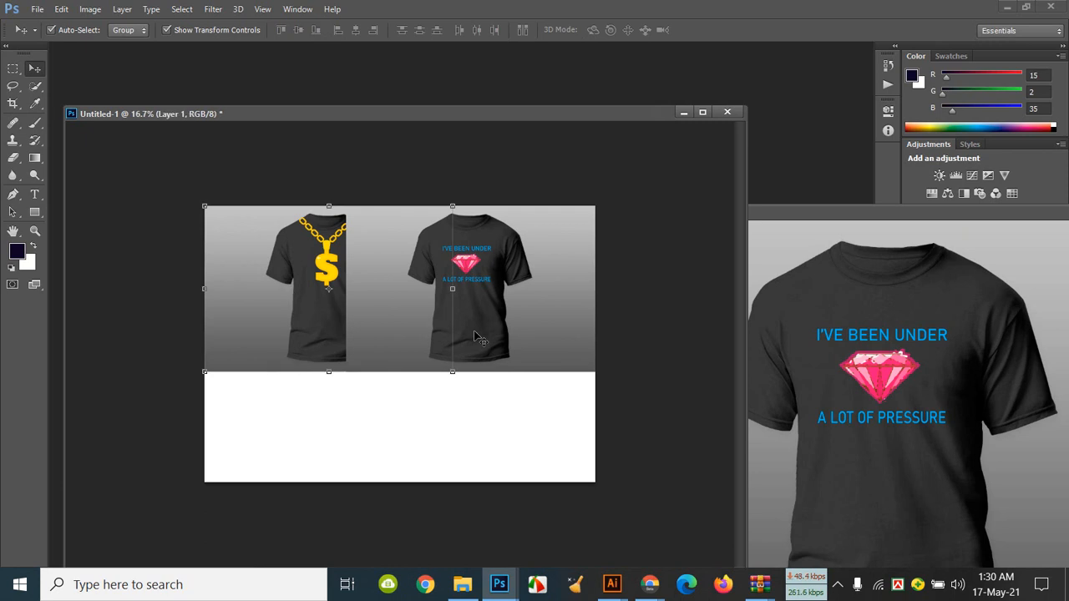
click(572, 339)
right_click(534, 329)
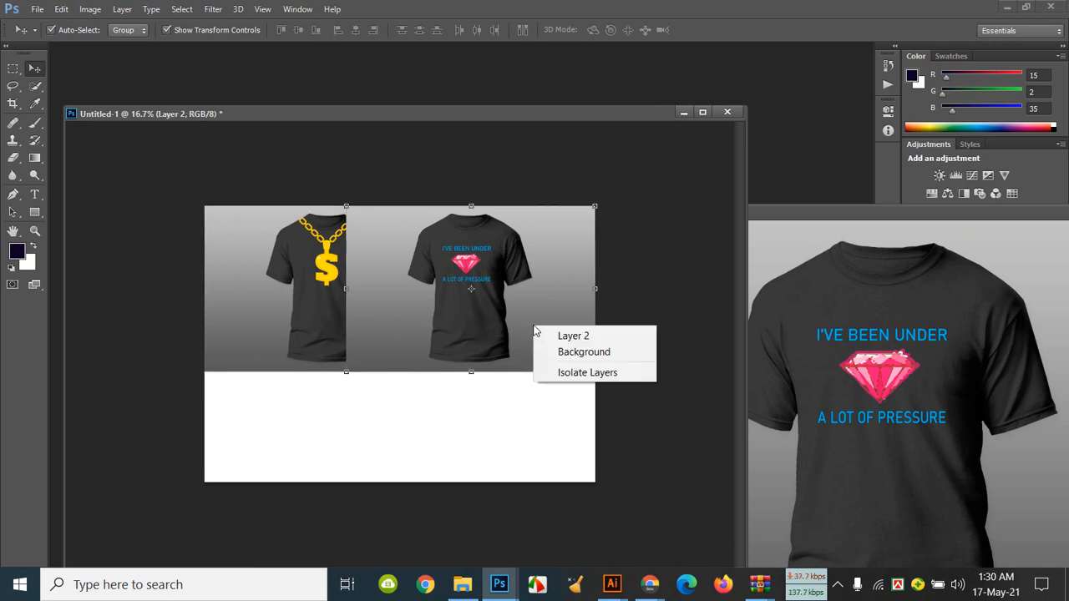
click(522, 309)
drag(923, 220, 359, 224)
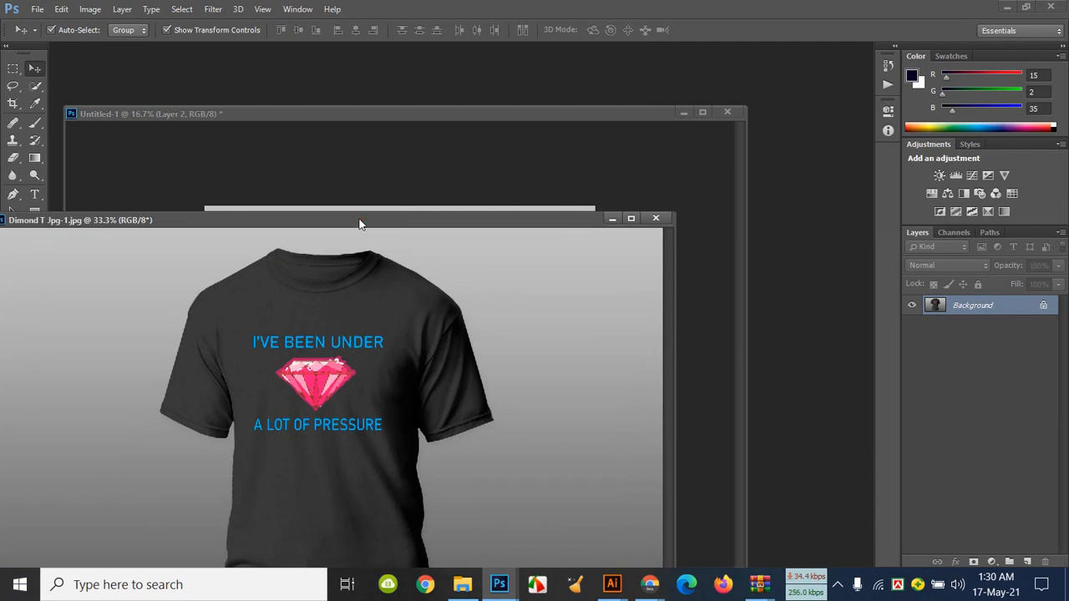
click(655, 219)
drag(967, 328, 967, 306)
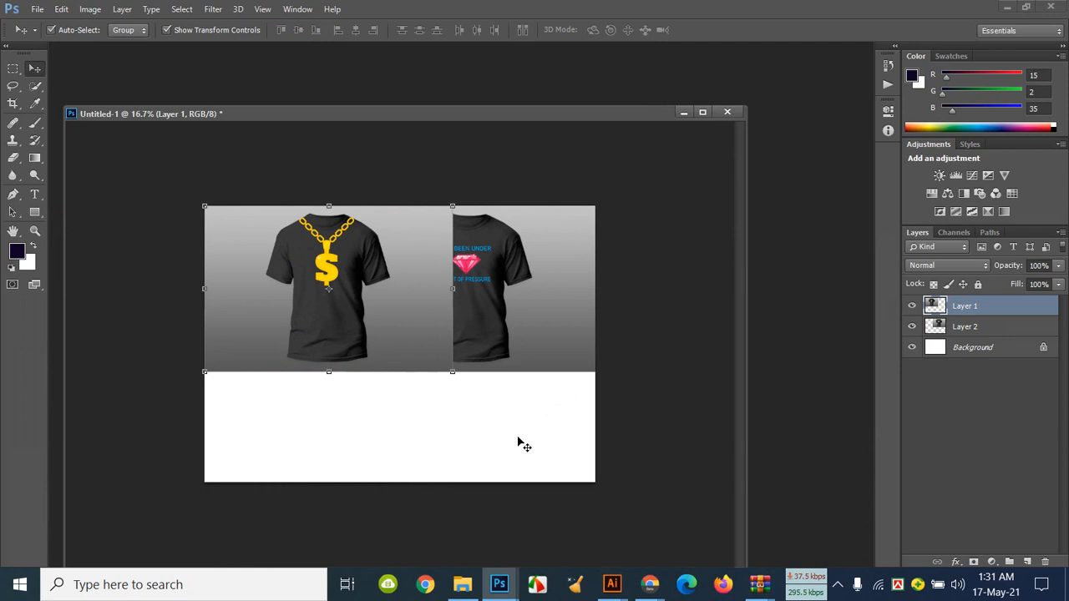
Step: Shift the dollar-chain mockup left and the diamond mockup right so both T-shirts show fully side by side
drag(425, 276, 382, 280)
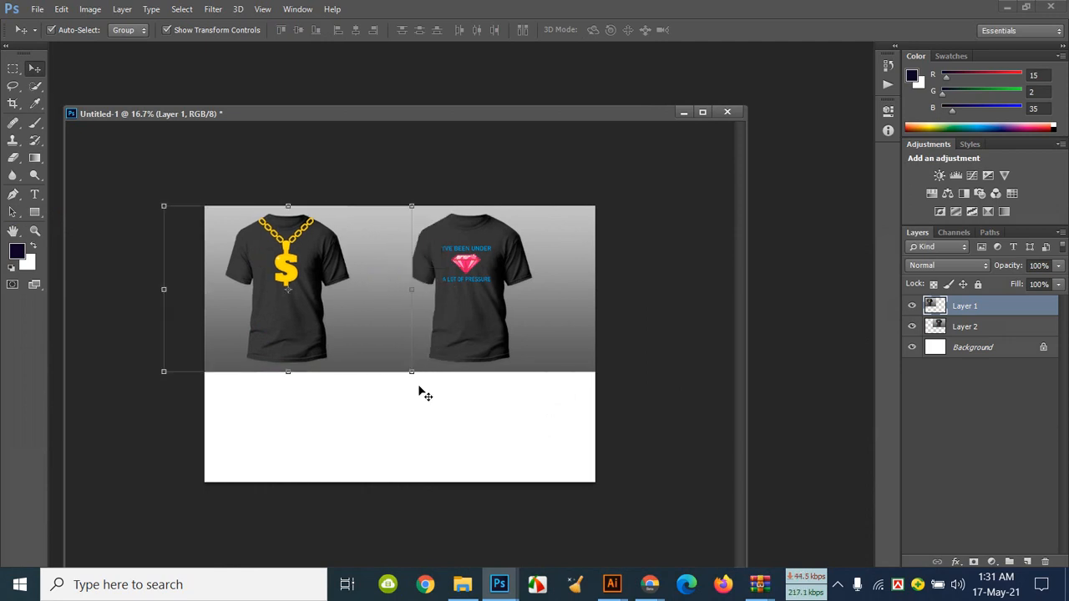
drag(485, 298, 518, 297)
click(506, 412)
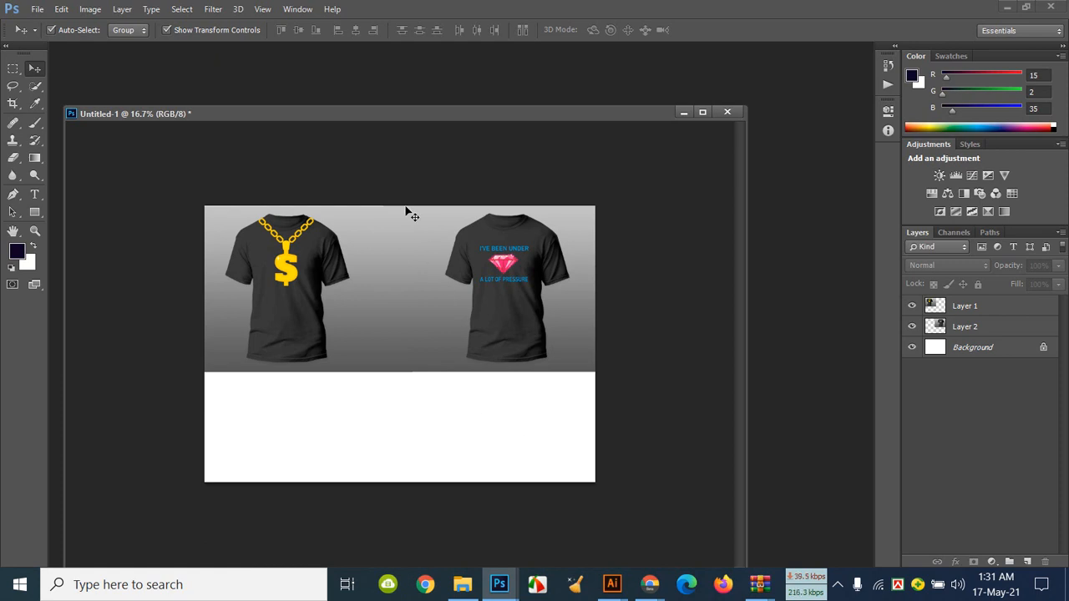
Step: Open Dimond T Jpg-1 from the Desktop again and separate its window from Untitled-1
click(404, 324)
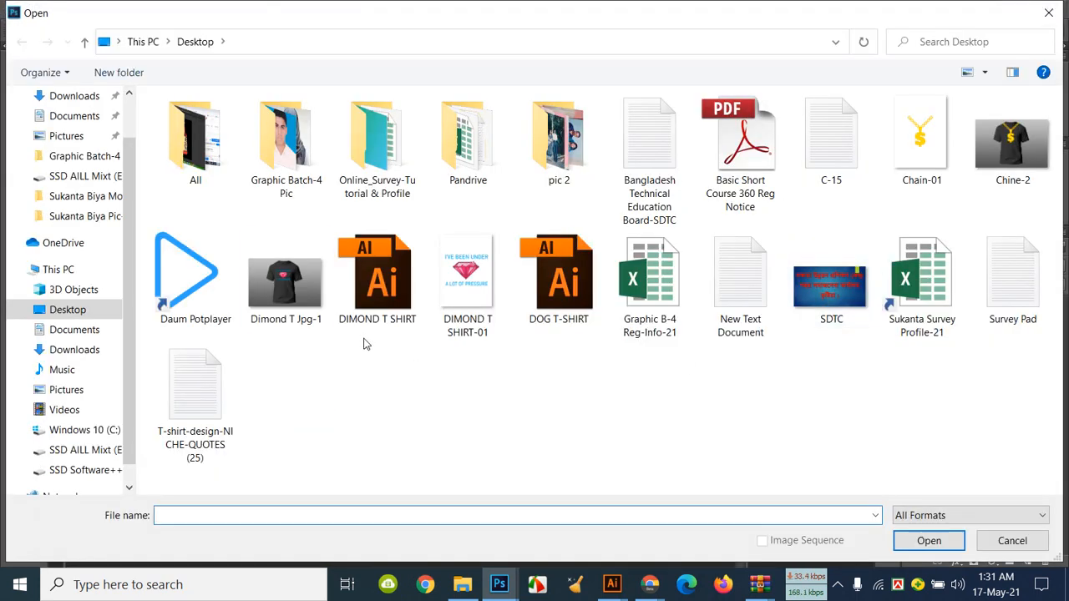
double_click(285, 284)
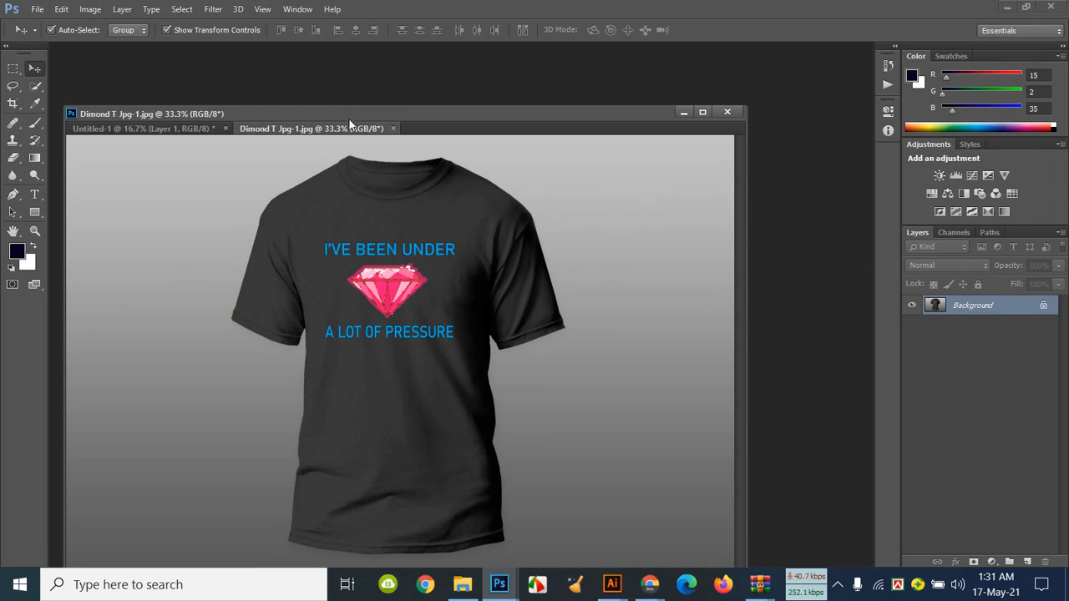
drag(343, 120, 460, 177)
Step: Delete the dollar-chain and diamond mockup layers from Untitled-1
click(255, 265)
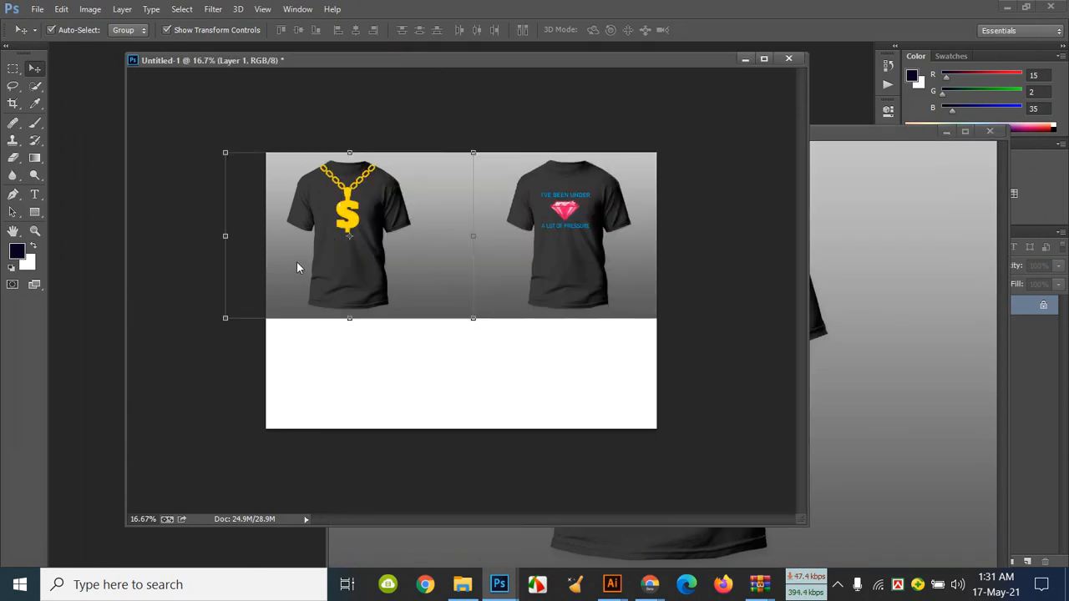
key(Delete)
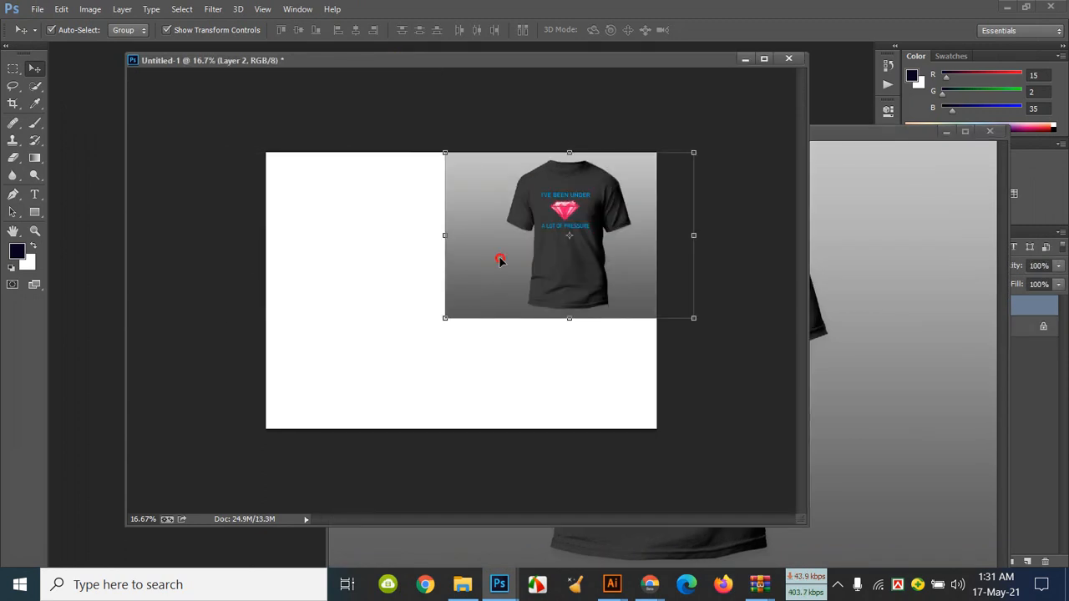
key(Delete)
Step: Crop both sides of Dimond T Jpg-1.jpg to a nearly square frame around the T-shirt, keeping the full height
click(839, 313)
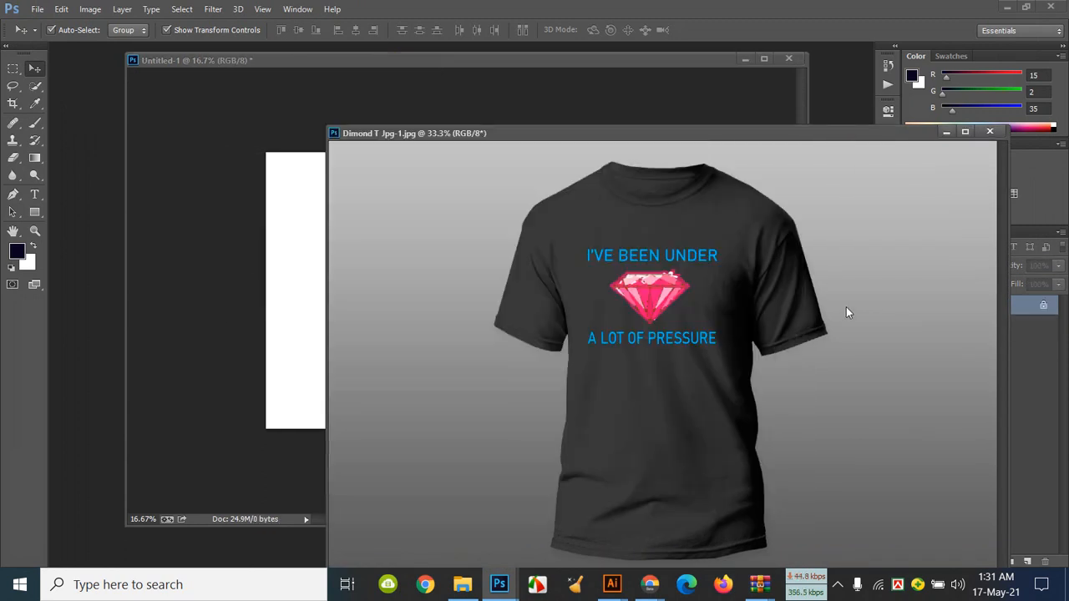
key(ctrl+minus)
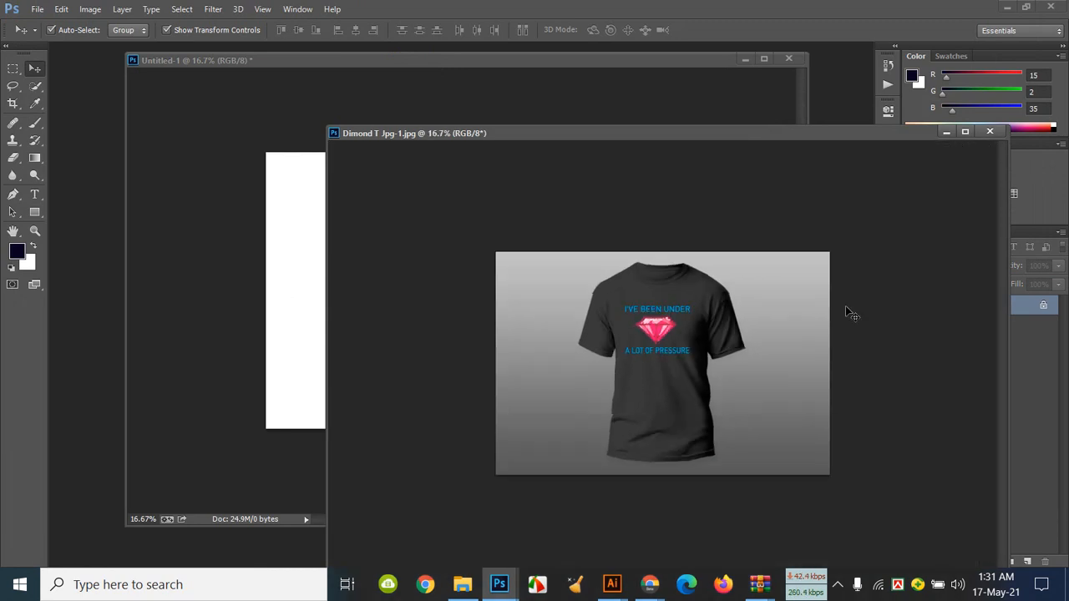
click(12, 104)
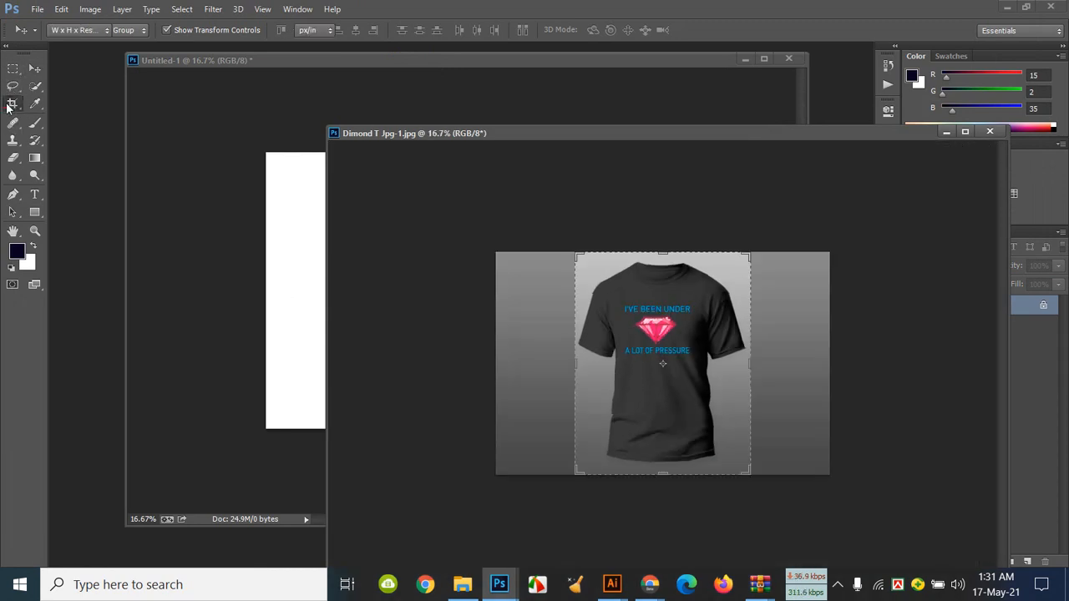
click(362, 30)
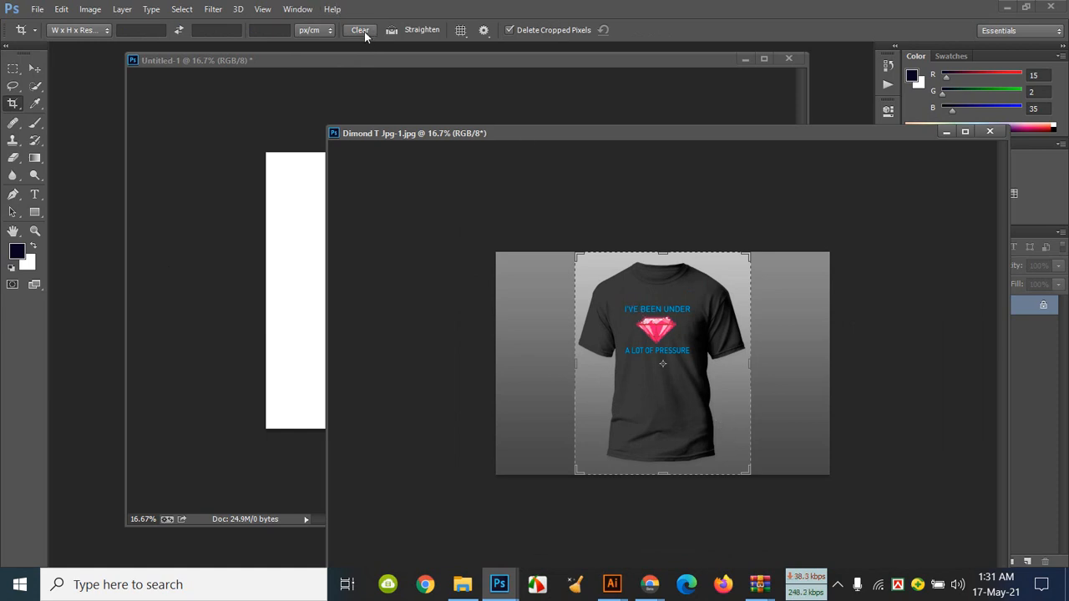
click(34, 69)
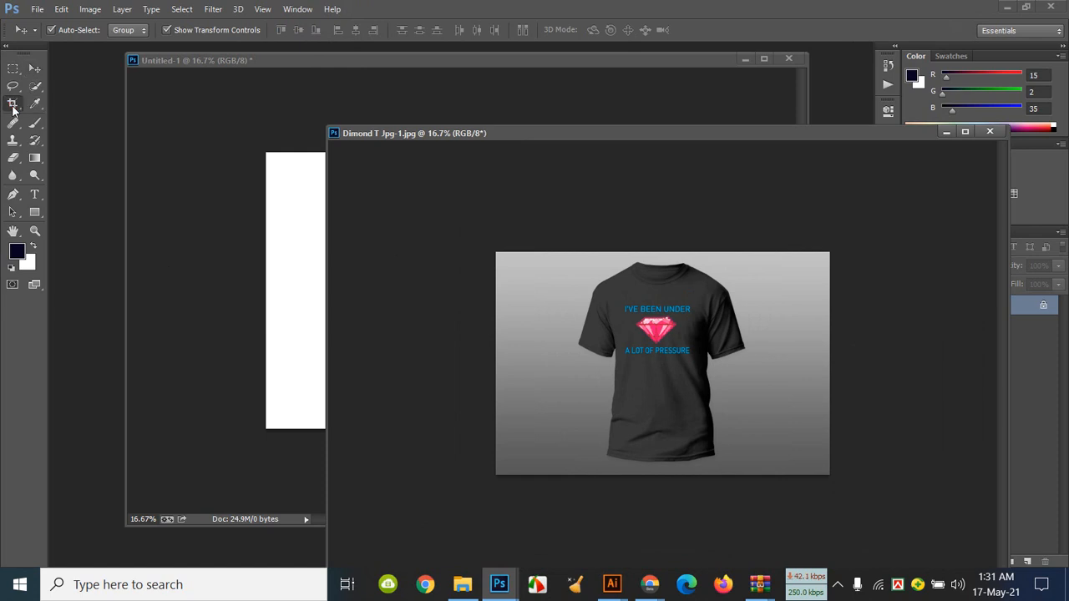
click(13, 103)
drag(491, 370, 520, 362)
drag(814, 367, 780, 375)
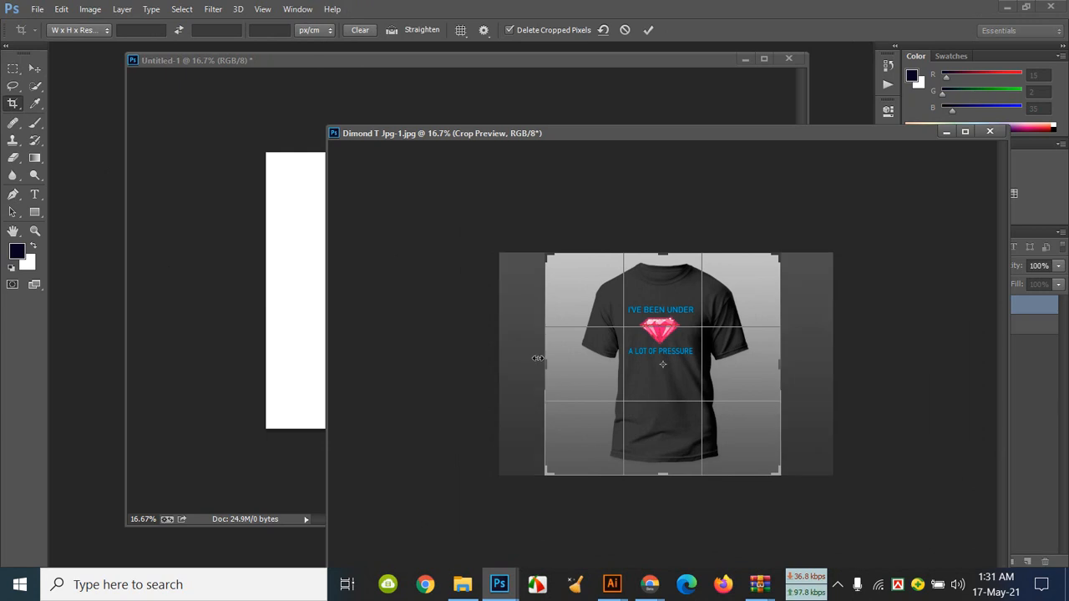
drag(542, 361, 547, 362)
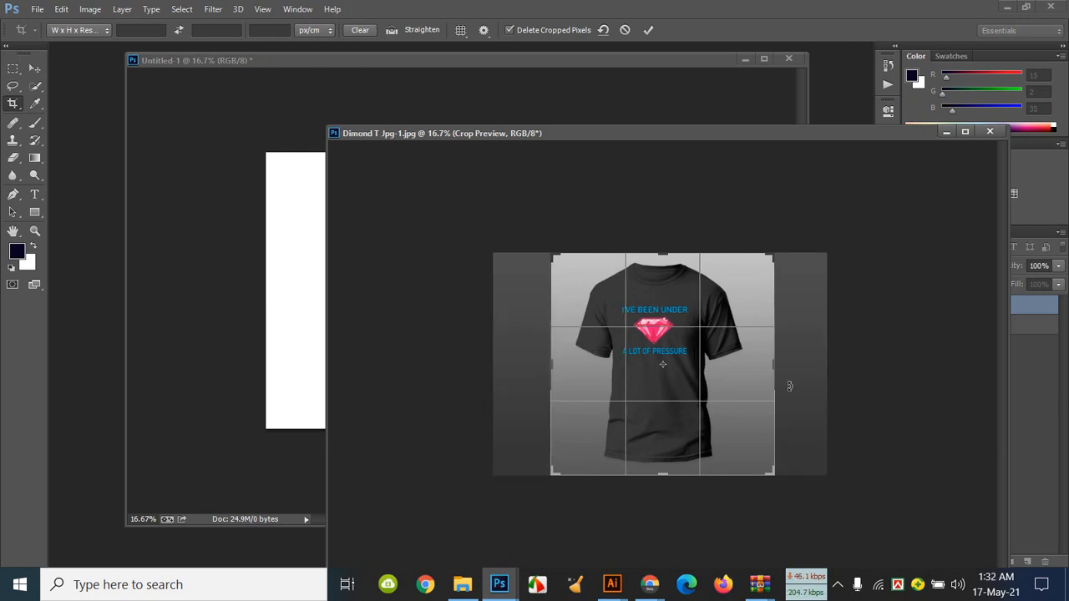
key(Return)
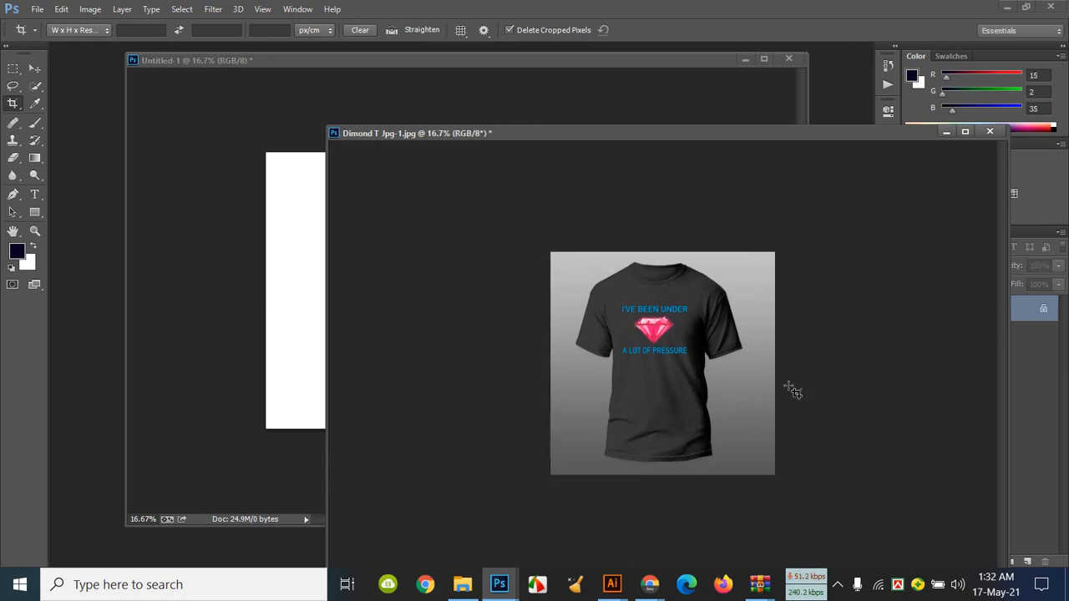
Step: Place the cropped diamond mockup in the upper-left corner of Untitled-1's page and close Dimond T Jpg-1.jpg without saving
click(34, 68)
drag(635, 359, 417, 259)
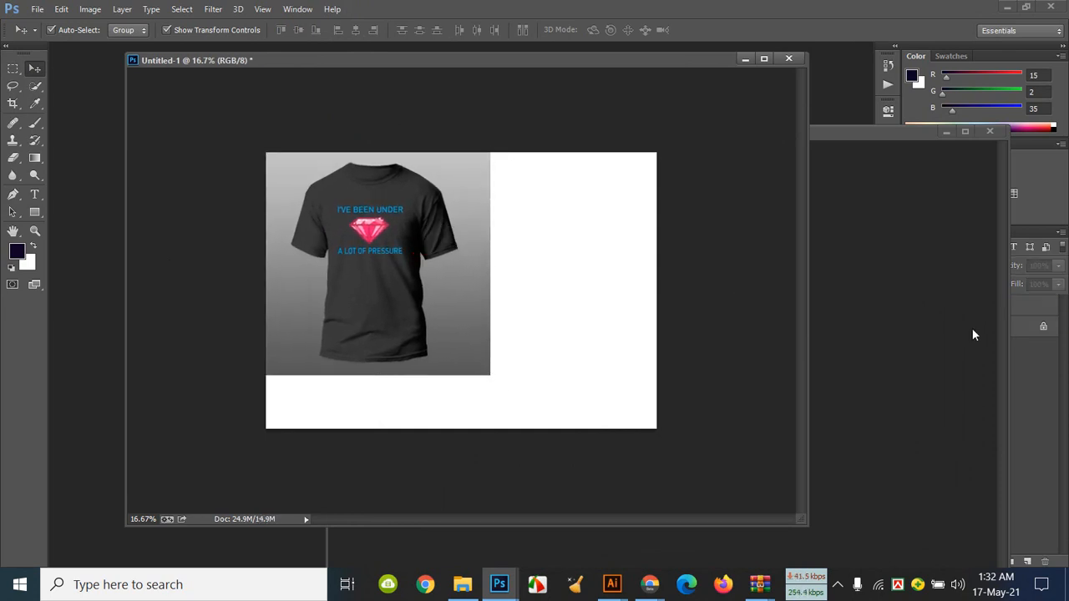
click(972, 330)
drag(887, 135, 686, 182)
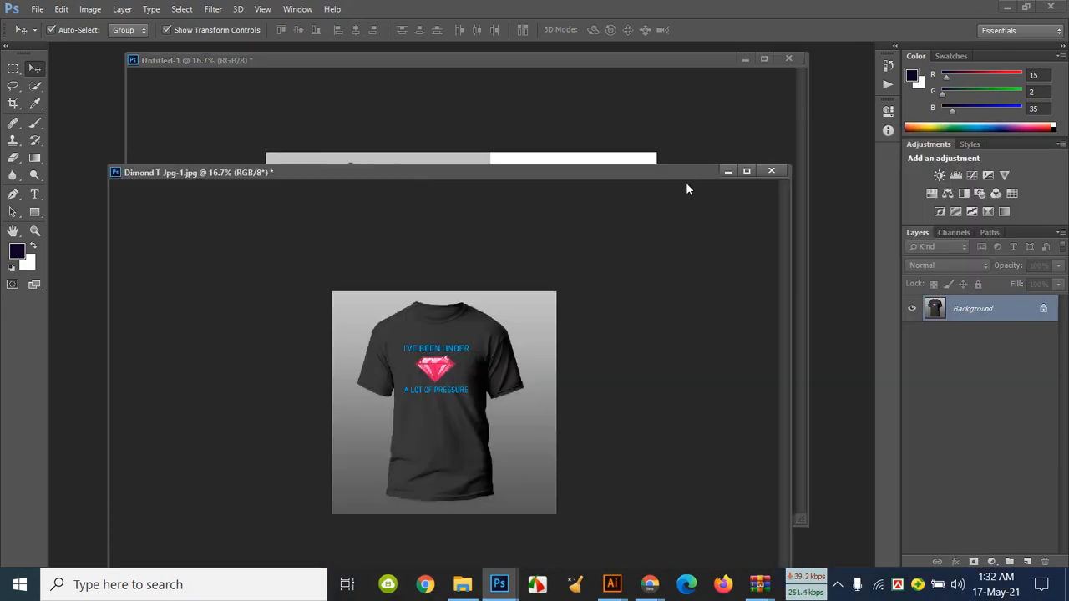
click(770, 171)
click(525, 224)
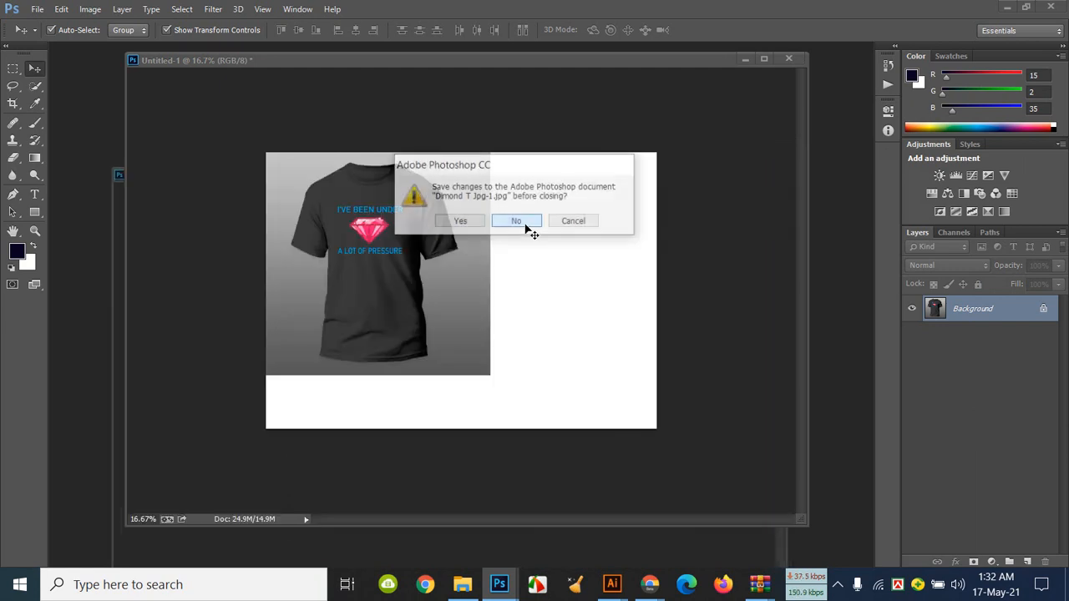
Step: Open Chine-2.jpg and separate its window from Untitled-1
double_click(818, 238)
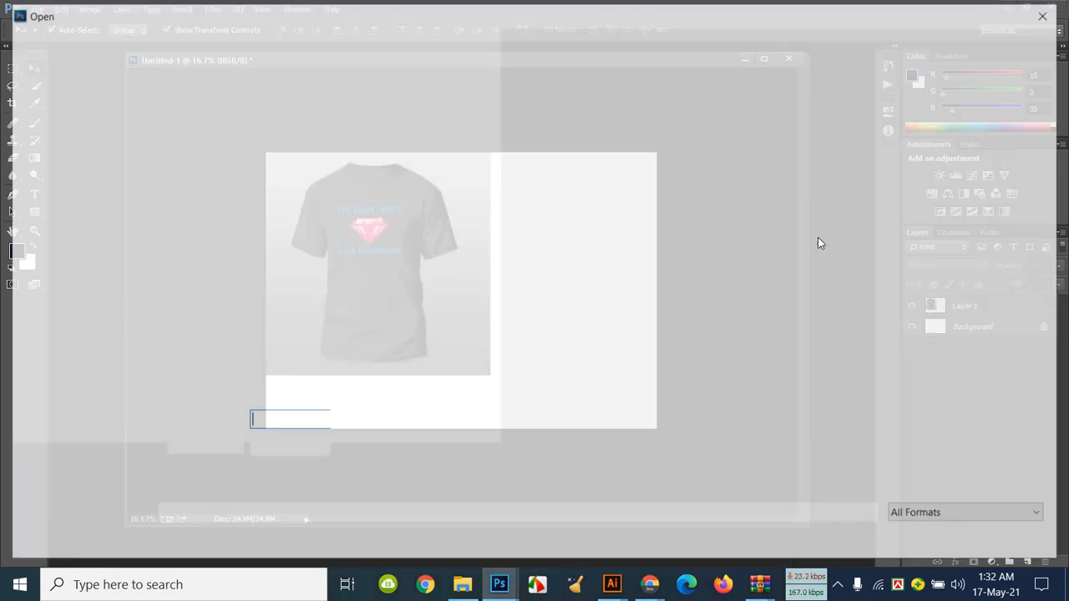
double_click(1011, 142)
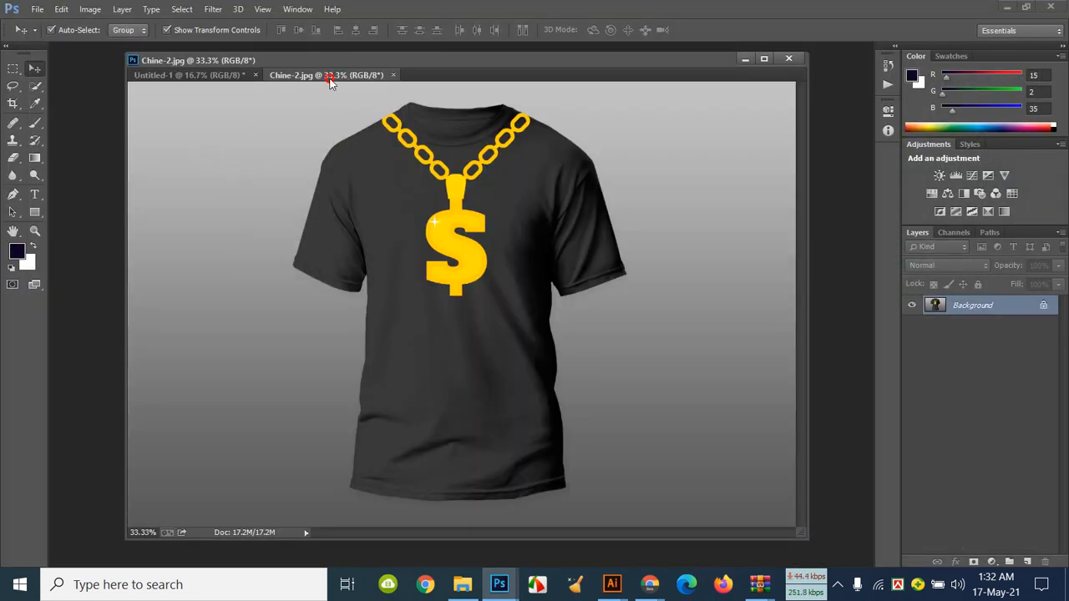
drag(330, 75, 351, 145)
Step: Crop both sides of Chine-2.jpg to a nearly square frame around the dollar-chain T-shirt, keeping the full height
scroll(615, 317, down, 2)
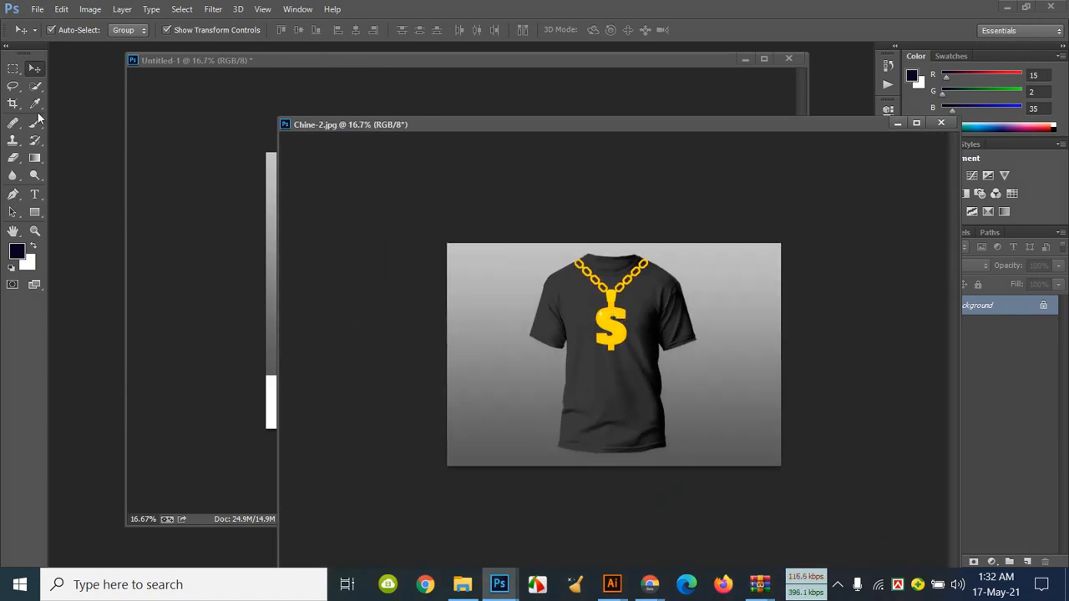
click(12, 102)
drag(438, 360, 472, 353)
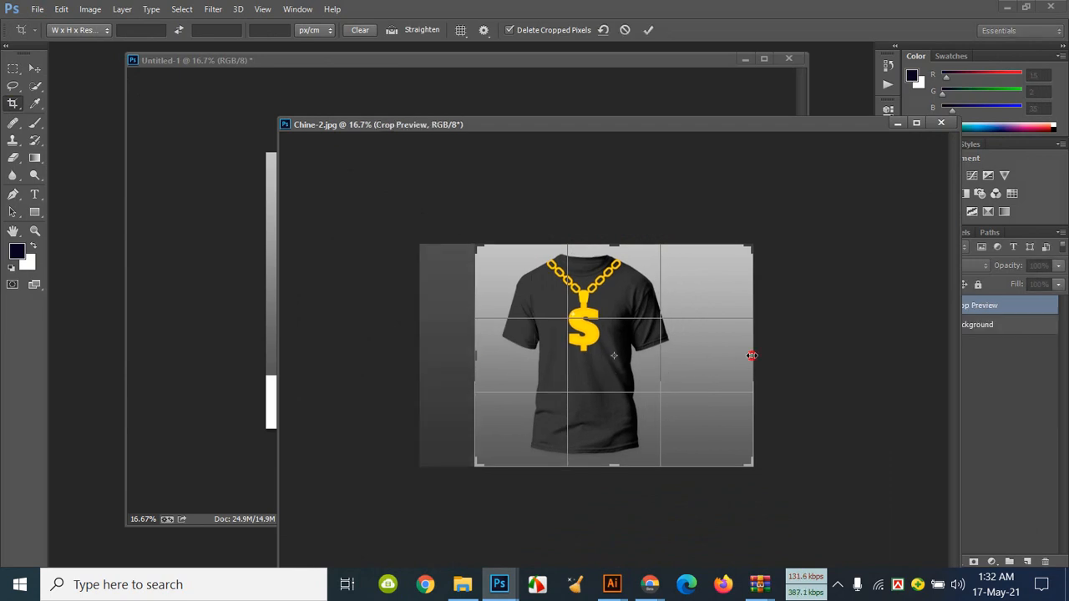
drag(751, 359, 715, 365)
drag(512, 352, 517, 354)
drag(711, 357, 731, 355)
click(647, 30)
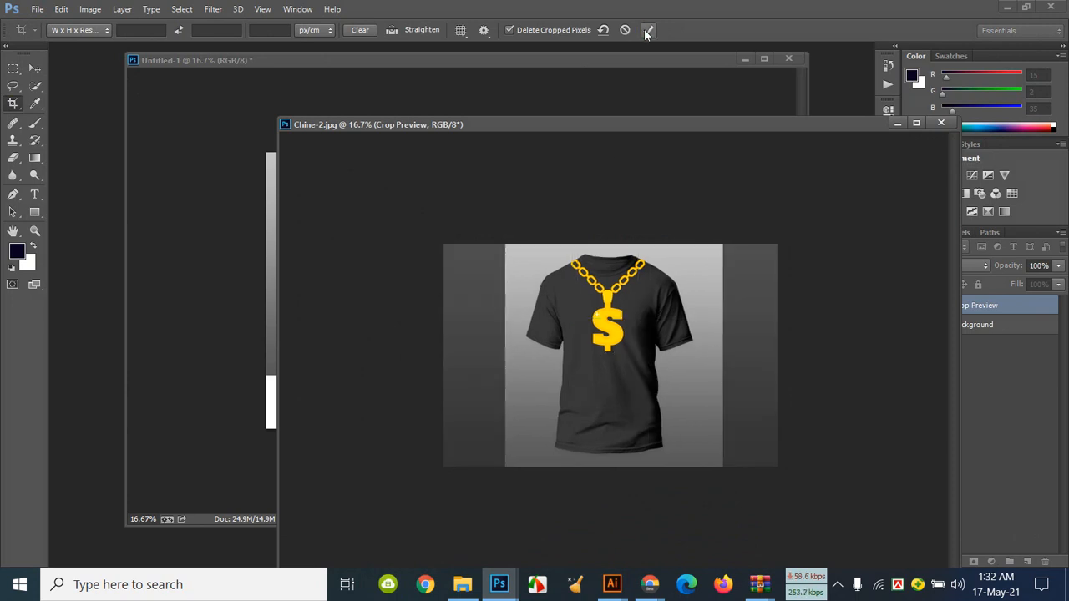
Step: Place the cropped dollar-chain mockup in Untitled-1 on the right half of the page, aligned with the diamond mockup's top edge
click(35, 69)
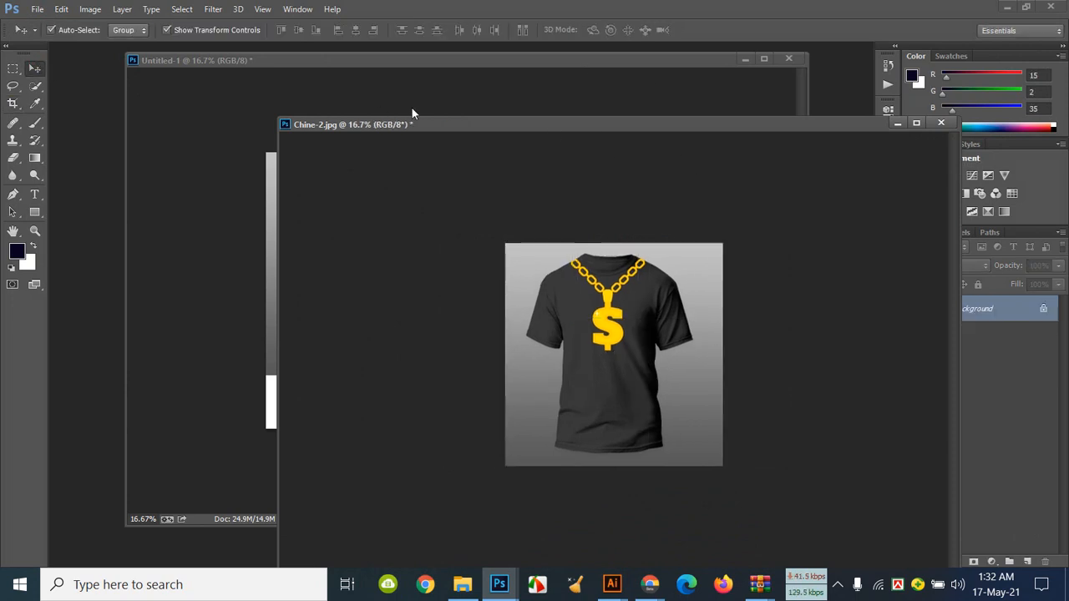
drag(427, 125, 692, 198)
drag(835, 388, 541, 220)
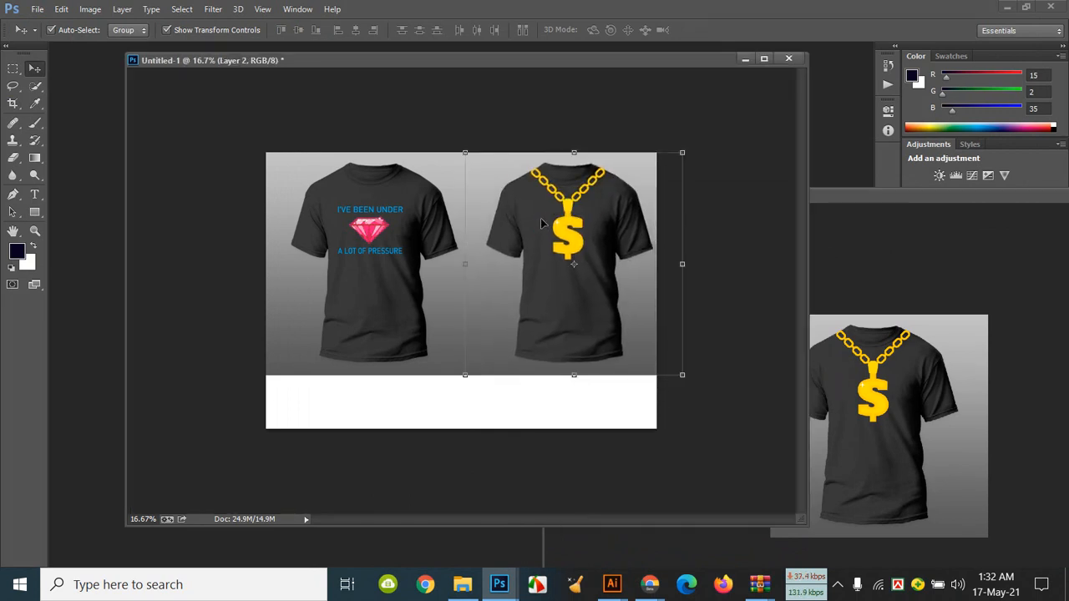
Step: Nudge both mockups left, shifting the dollar-chain mockup further until its T-shirt sits closer to the diamond one, and select the diamond layer
click(360, 264)
key(Left)
key(Left)
click(585, 412)
click(566, 292)
key(shift+Left)
key(shift+Left)
key(shift+Left)
key(shift+Left)
key(shift+Left)
key(shift+Left)
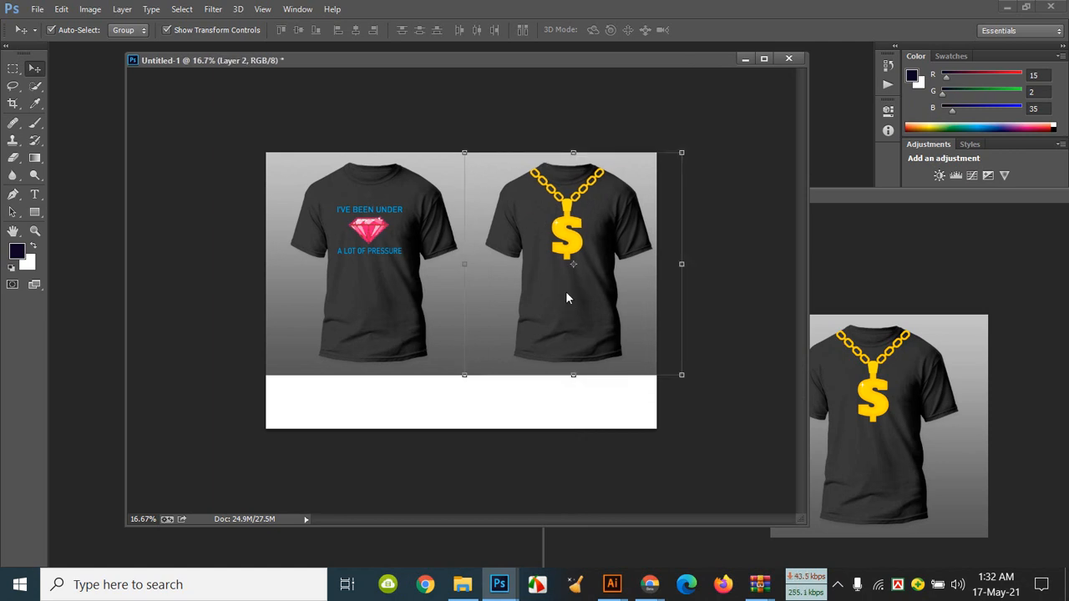
key(shift+Left)
key(shift+Left)
key(shift+Left)
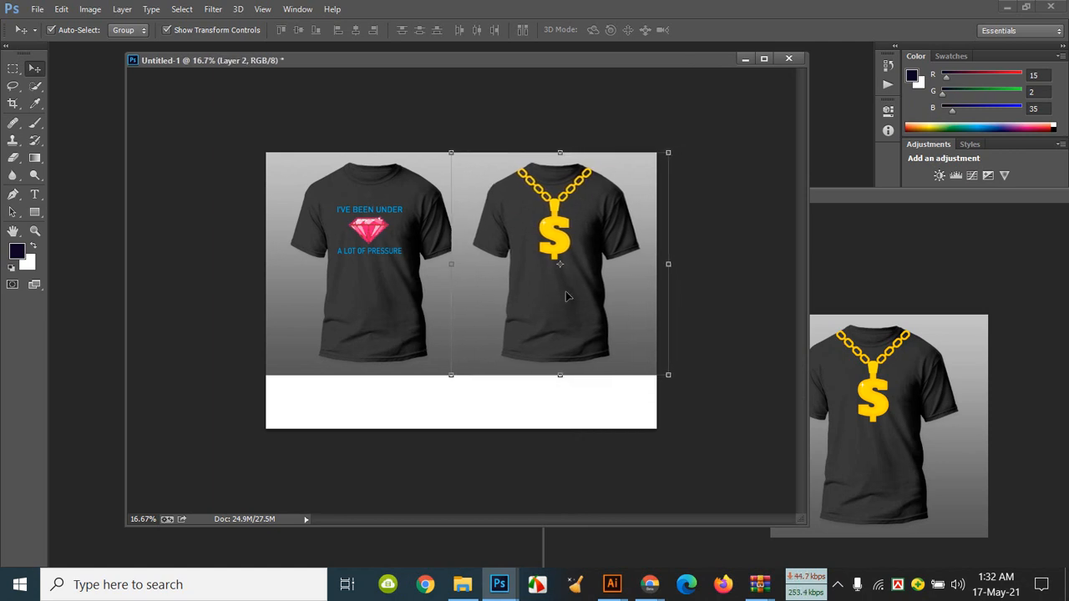
click(537, 420)
click(409, 292)
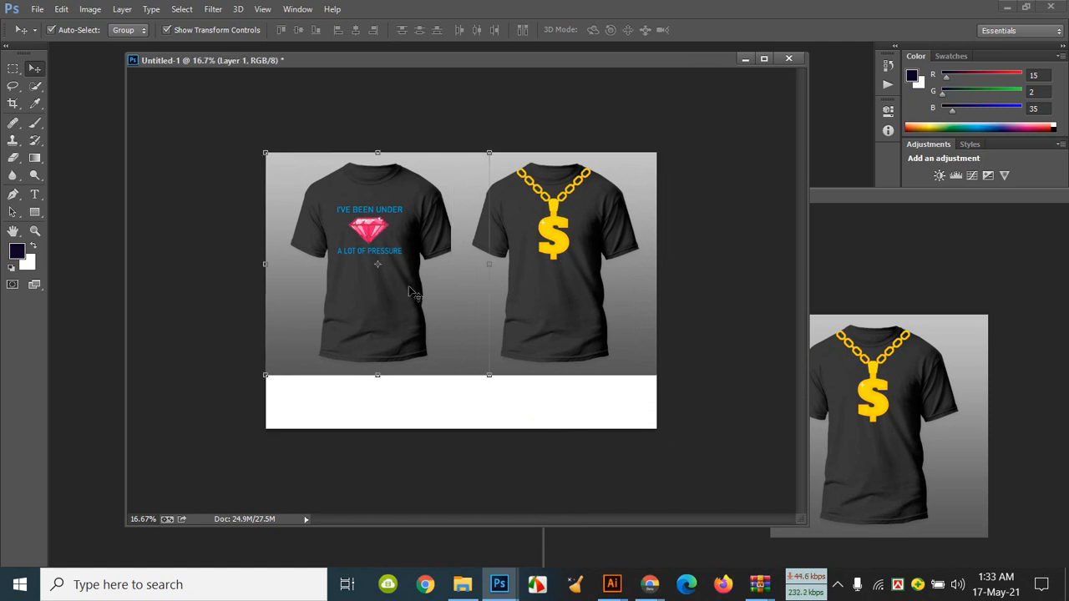
Step: Close Chine-2.jpg without saving its changes
click(949, 355)
drag(977, 197, 601, 260)
click(831, 254)
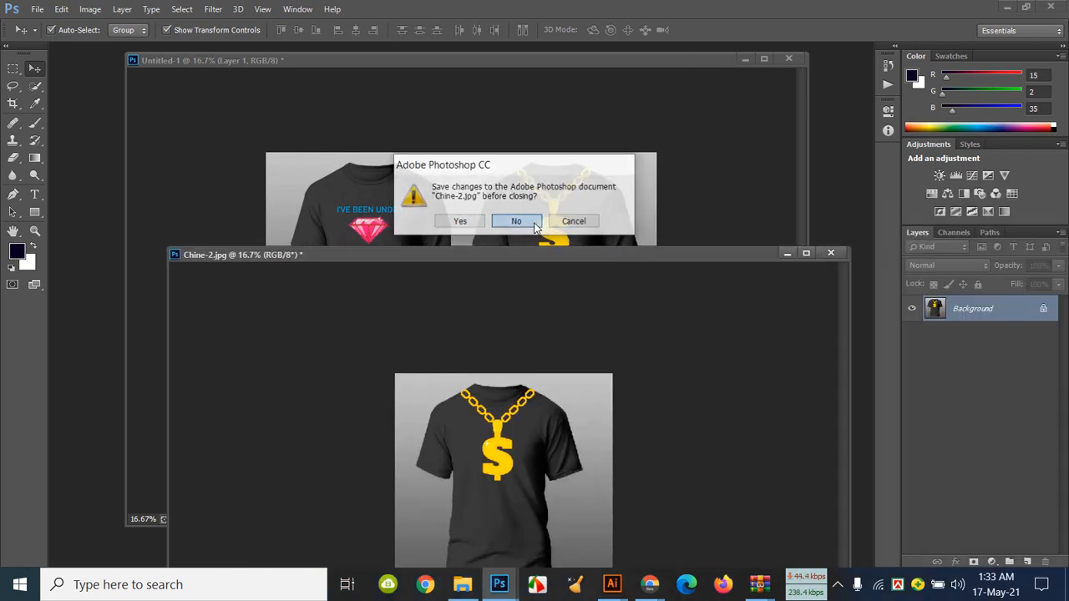
click(535, 224)
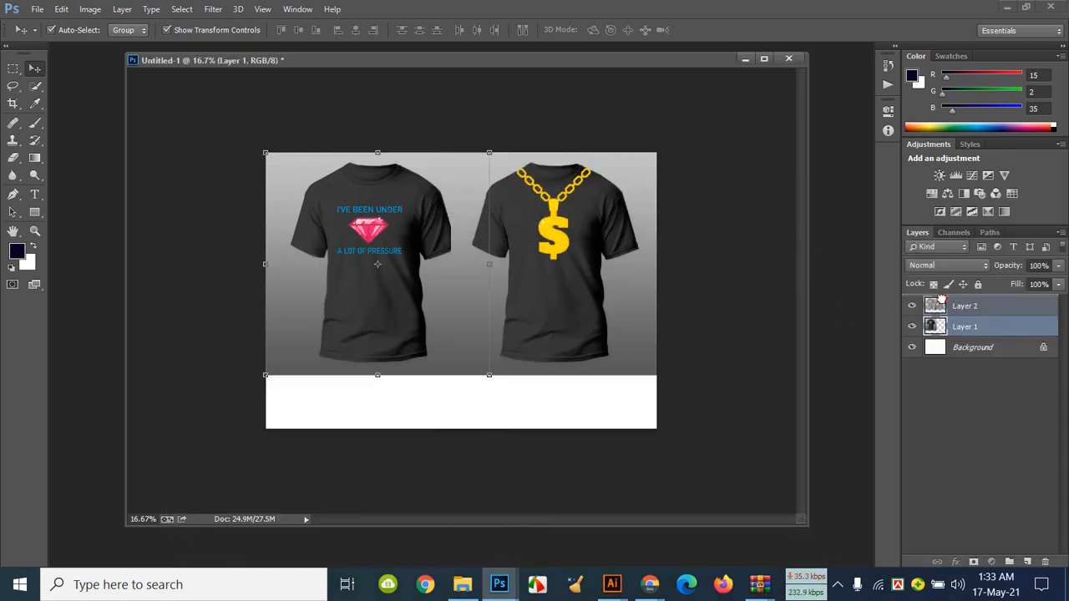
Step: Nudge the diamond mockup left so its whole T-shirt clears the dollar-chain mockup, leaving the dollar-chain layer stacked on top
drag(942, 298, 941, 301)
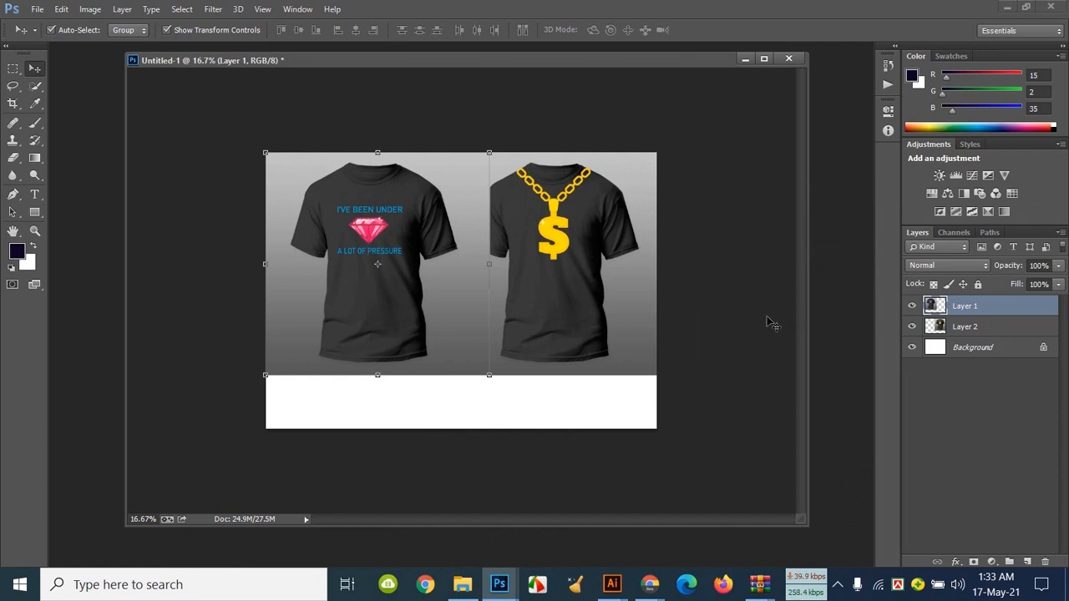
key(Left)
key(Left)
key(Left)
key(Left)
key(Left)
key(Left)
key(Left)
key(Left)
key(Left)
key(Left)
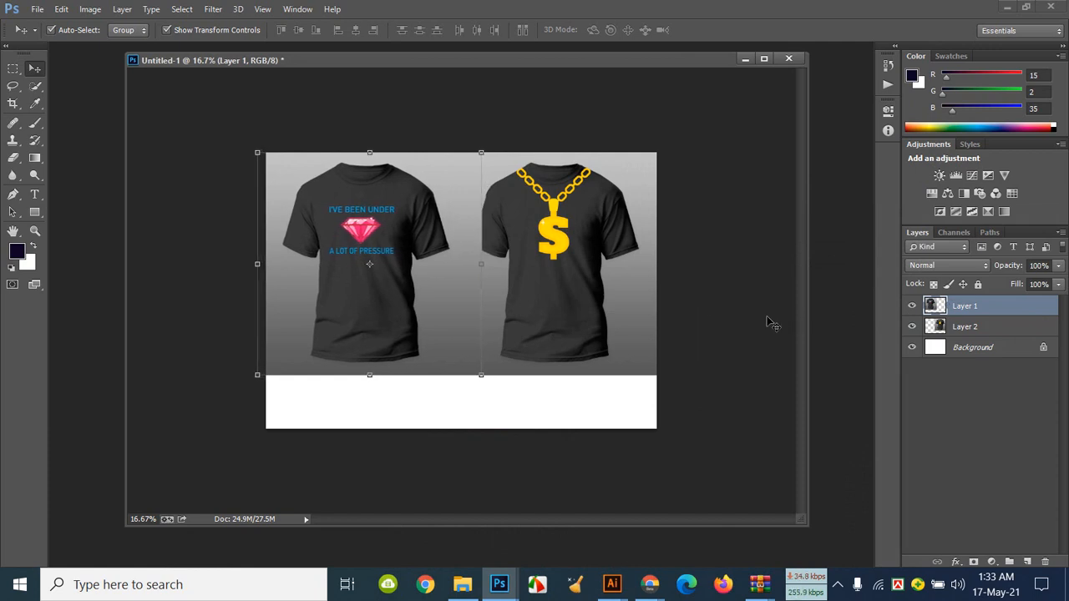
click(704, 298)
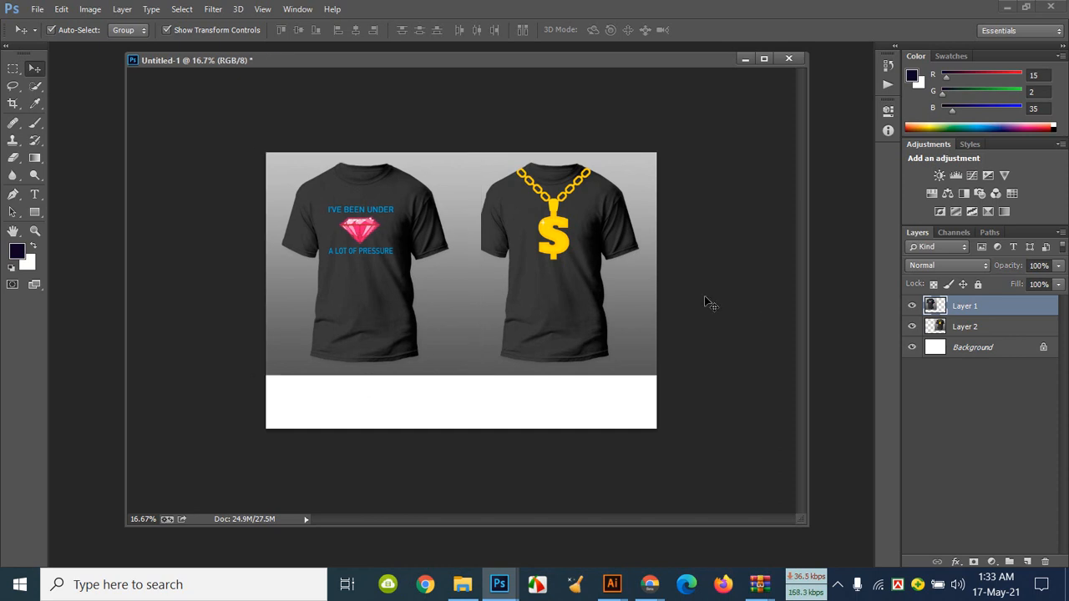
drag(987, 307, 987, 307)
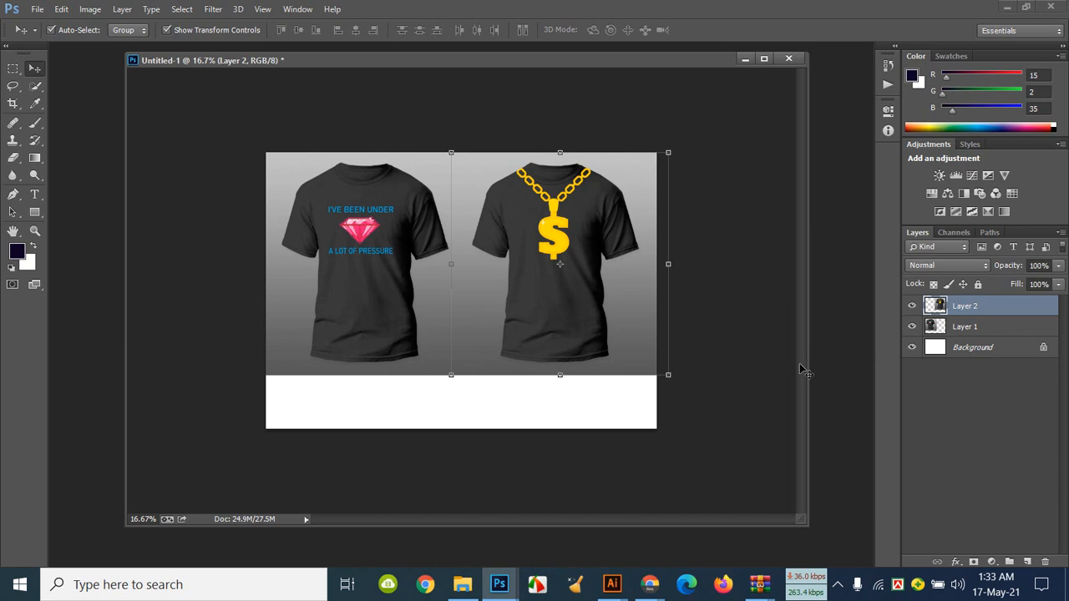
click(735, 394)
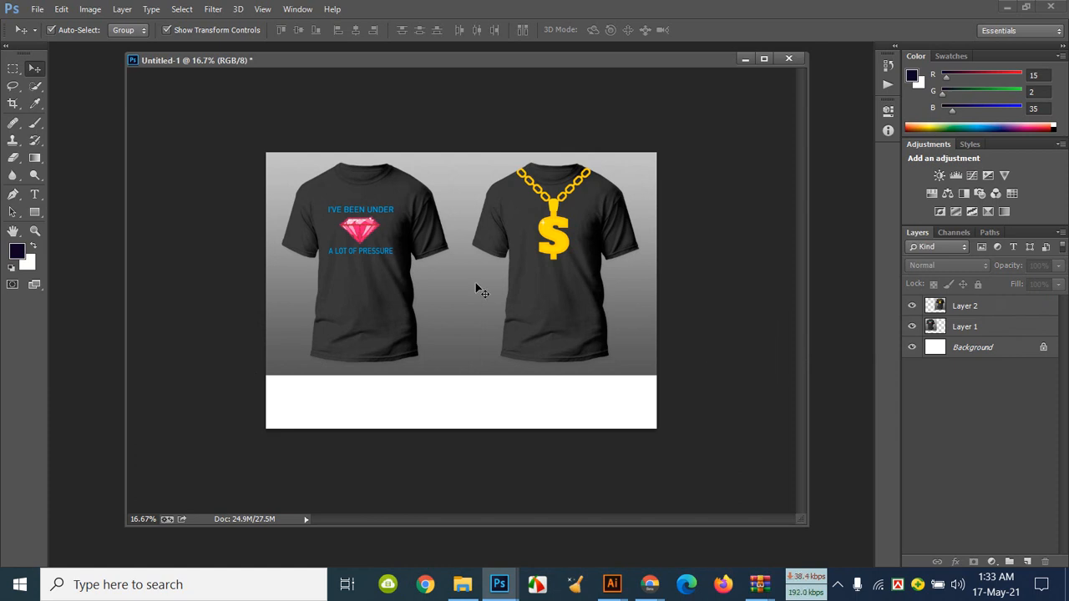
Step: Crop Untitled-1 to cut off the white strip below the mockups and widen both sides to the mockups' outer edges
click(14, 104)
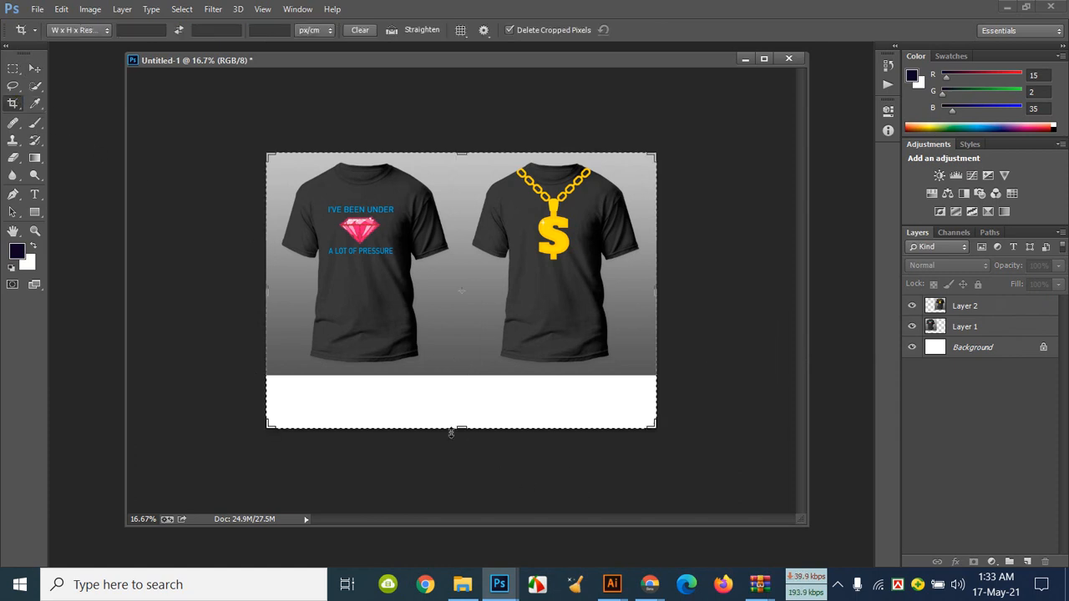
drag(469, 434, 468, 403)
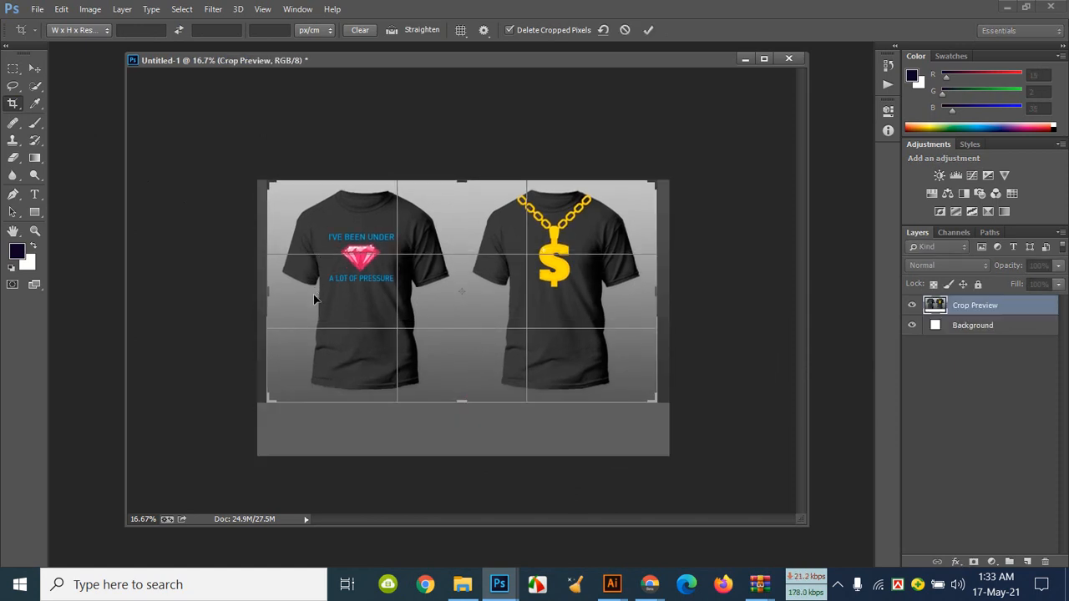
drag(268, 182, 262, 181)
drag(659, 183, 668, 184)
click(647, 30)
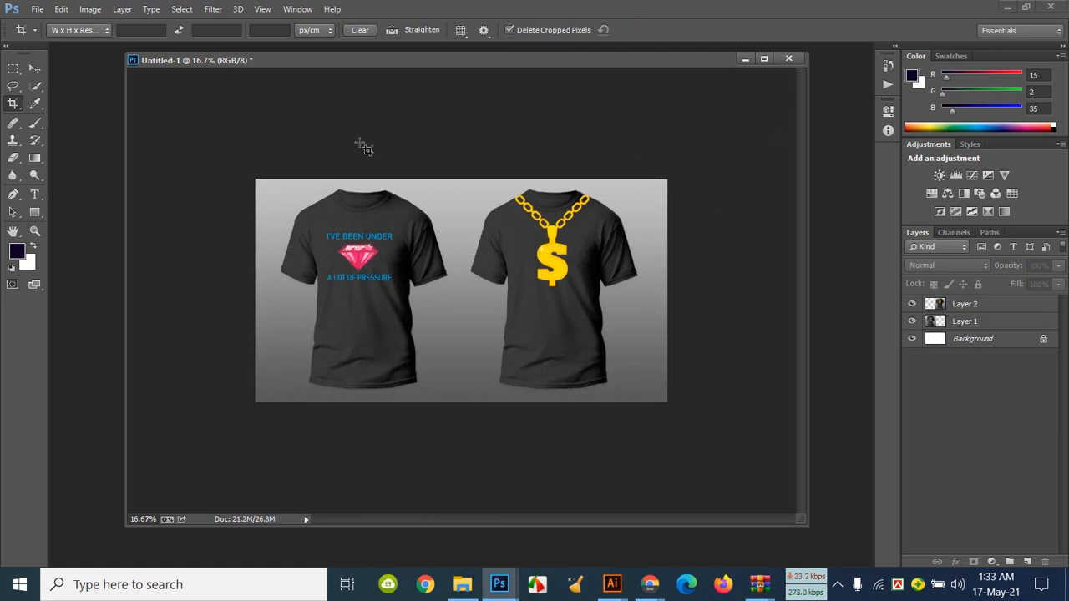
Step: Save the combined mockup to the Desktop as a JPEG named Uplode, lowering the image quality slightly
click(37, 9)
click(90, 213)
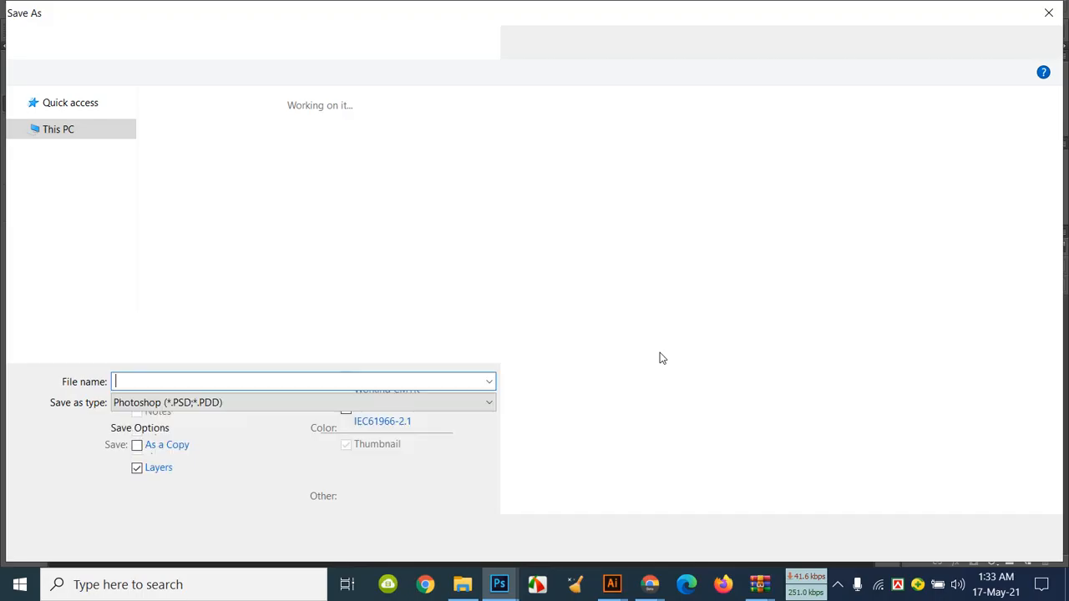
text(Uplode)
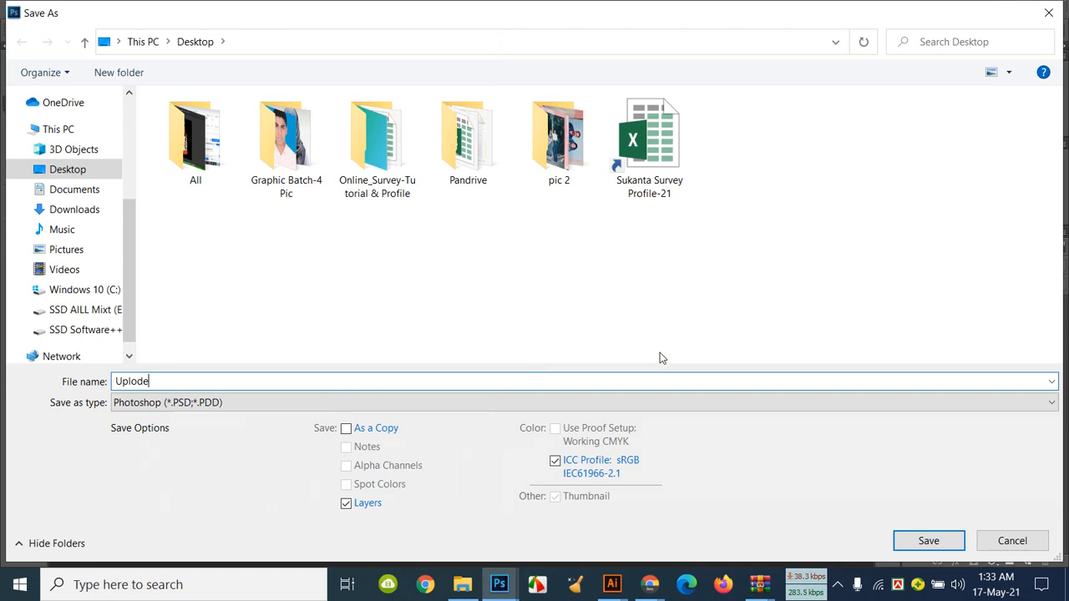
click(426, 402)
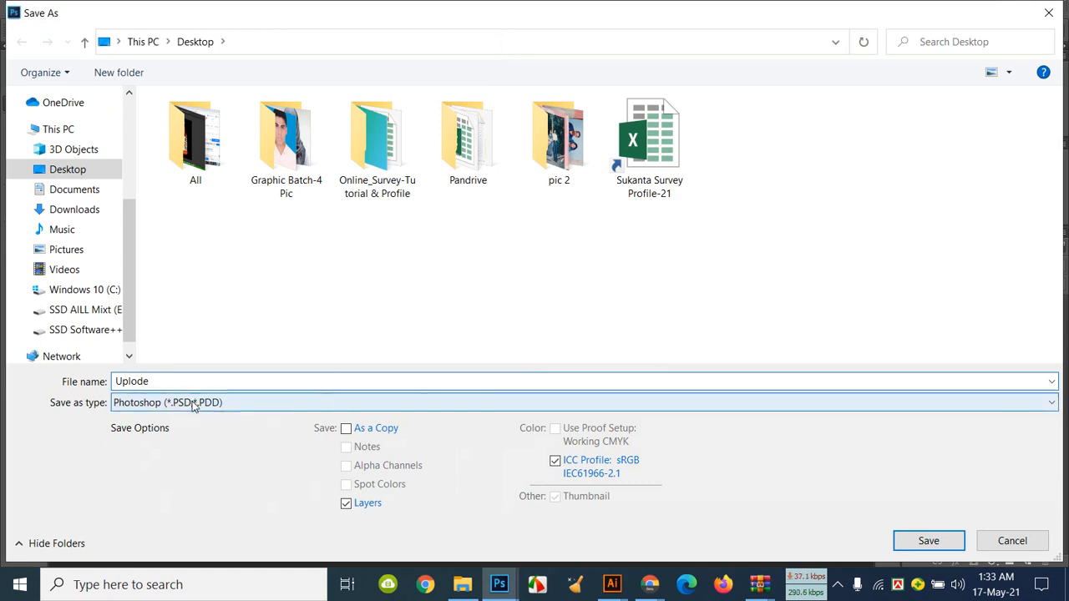
click(178, 227)
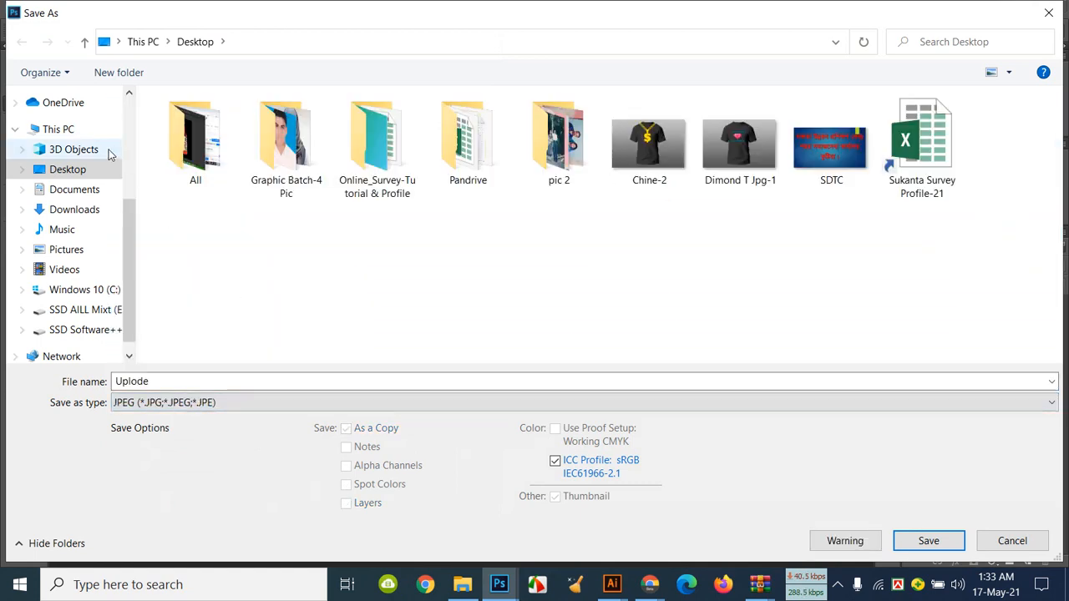
click(928, 540)
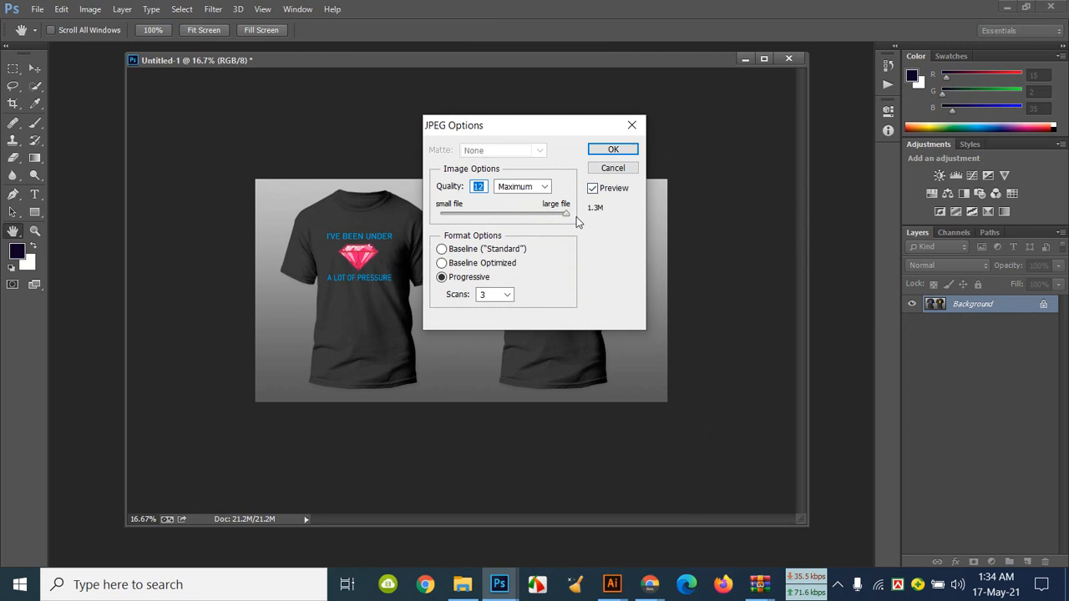
drag(567, 214, 558, 216)
click(611, 148)
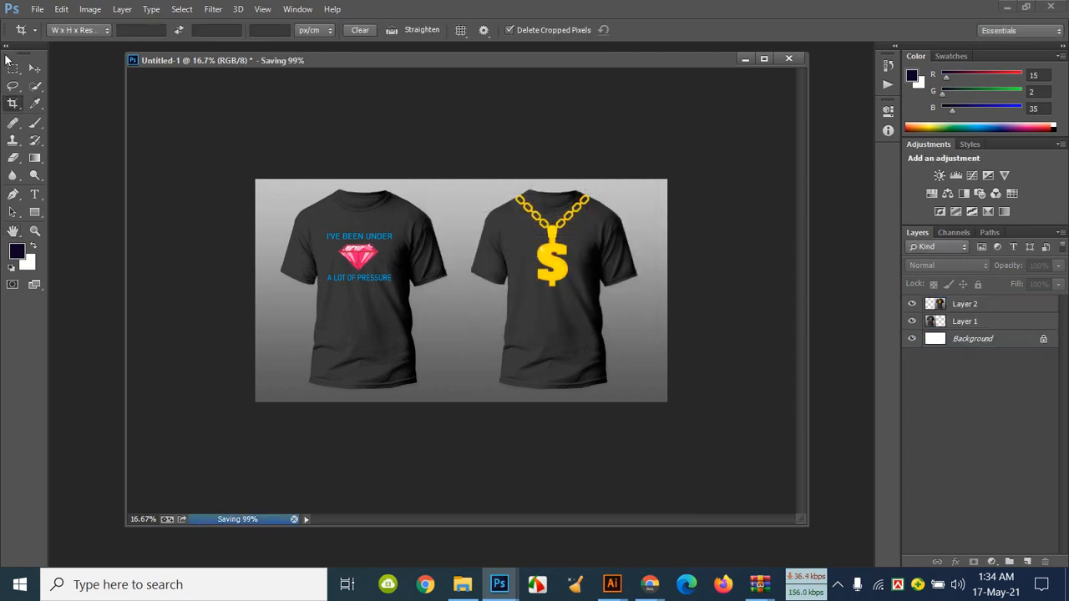
Step: Examine both T-shirts up close in a maximized document window, and close Untitled-1 without saving its changes
click(39, 69)
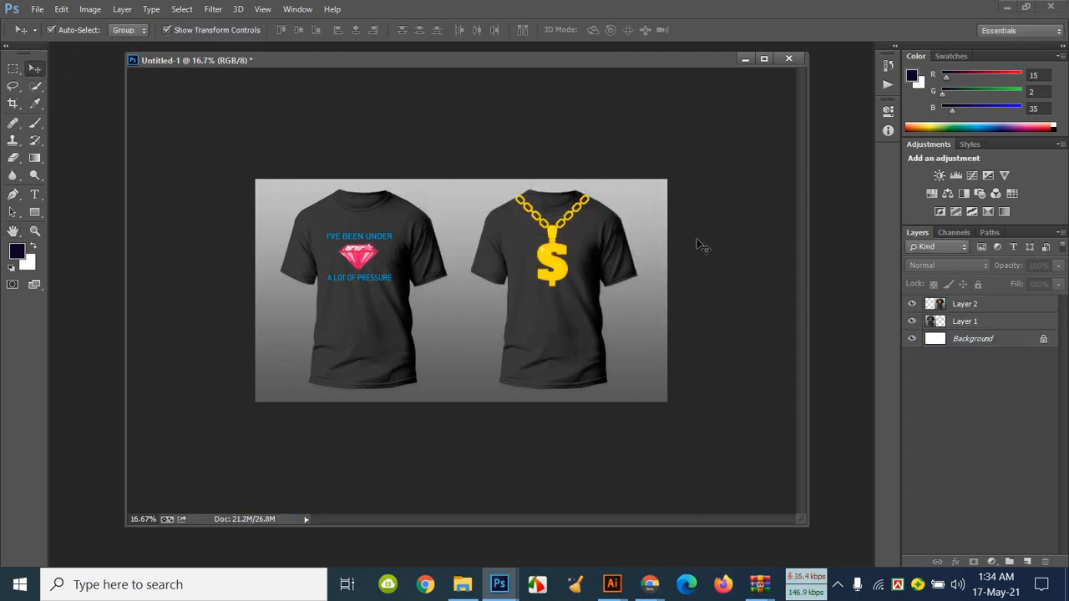
key(ctrl+plus)
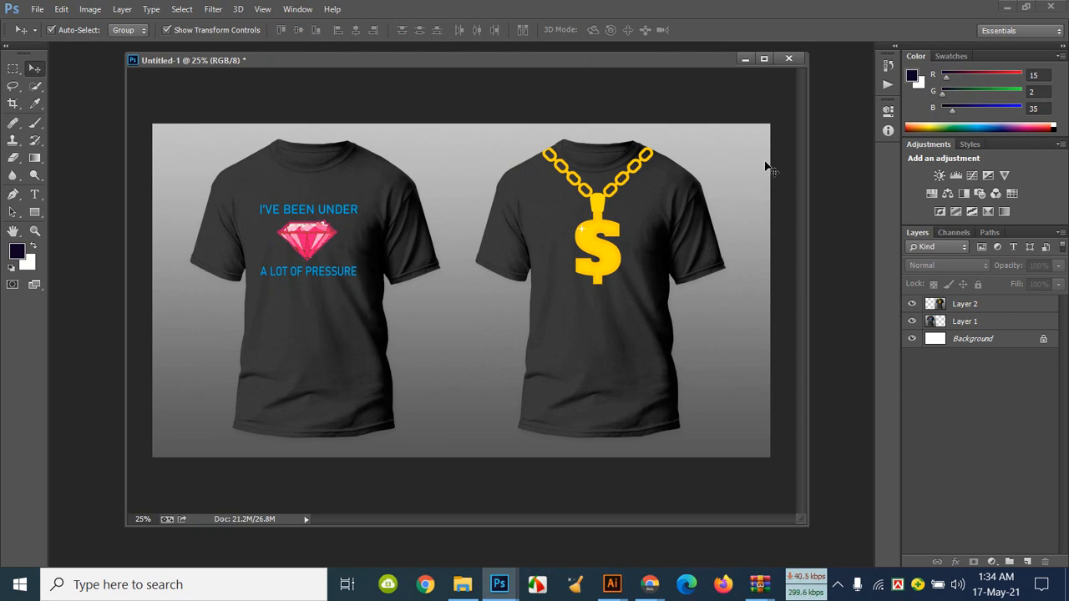
click(763, 60)
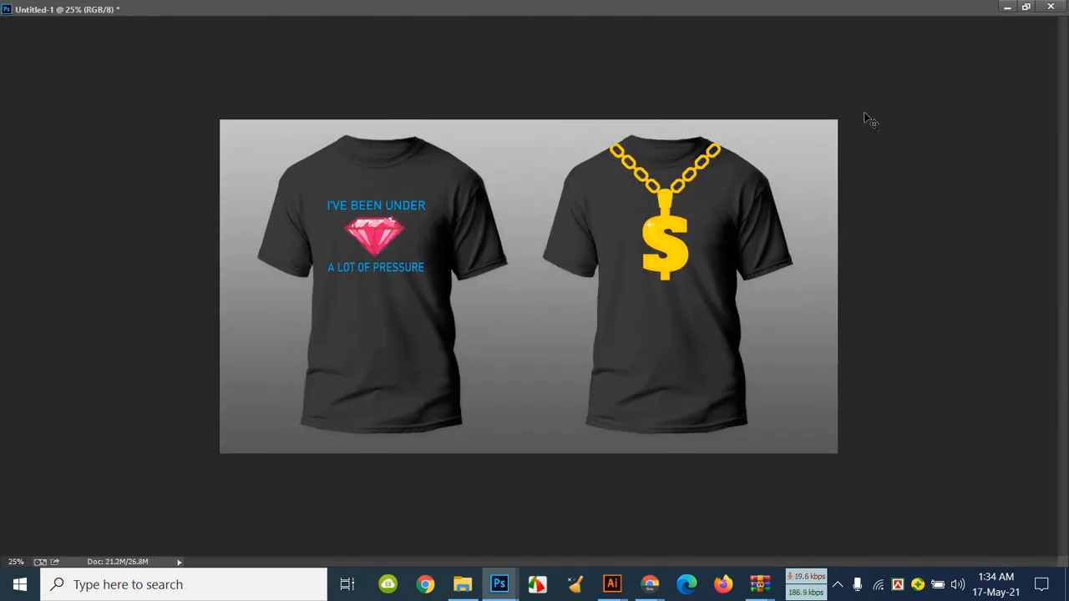
key(ctrl+plus)
key(ctrl+plus)
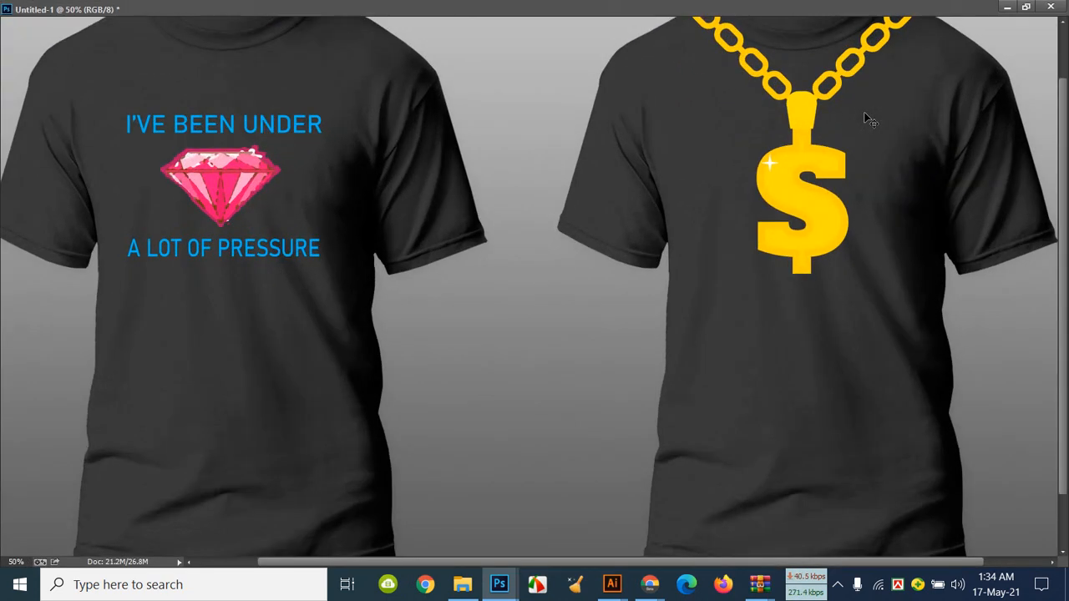
key(ctrl+minus)
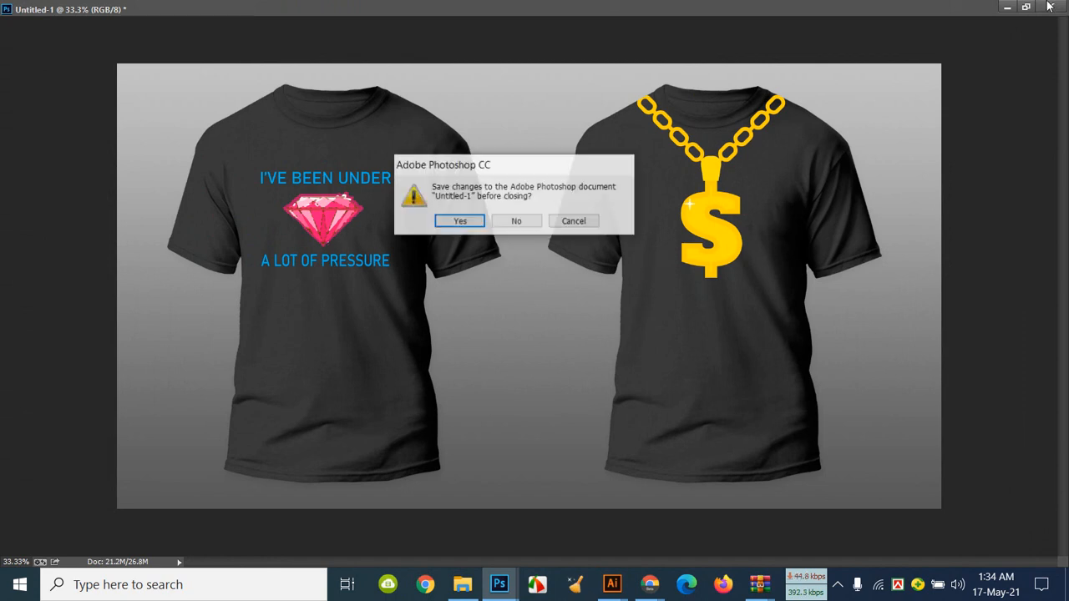
click(518, 223)
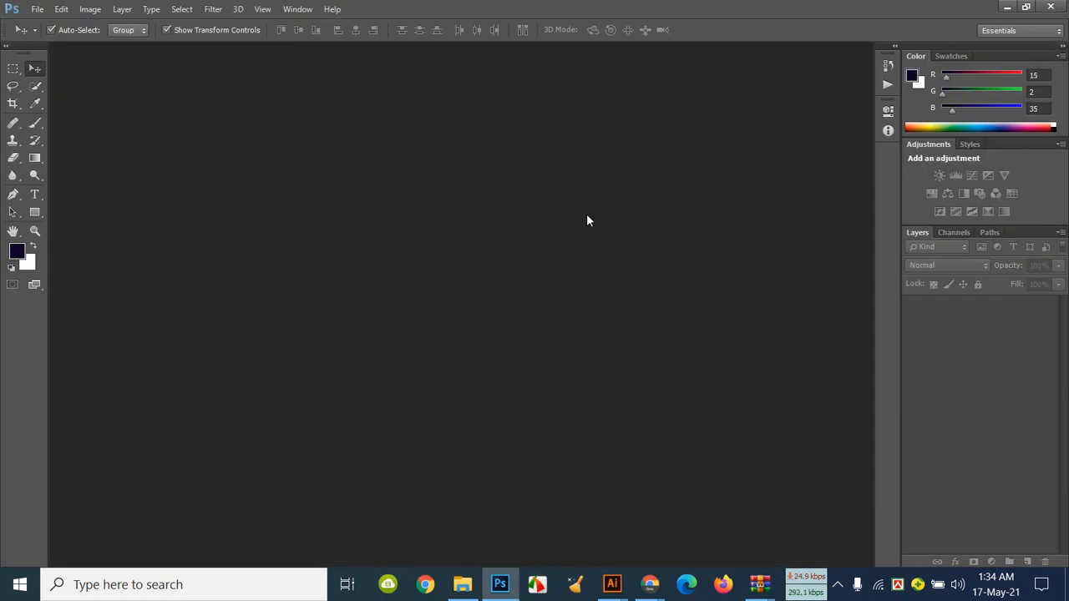
Step: Switch to the Facebook live producer page in Chrome and check the live video's insights
mouse_move(650, 585)
click(559, 518)
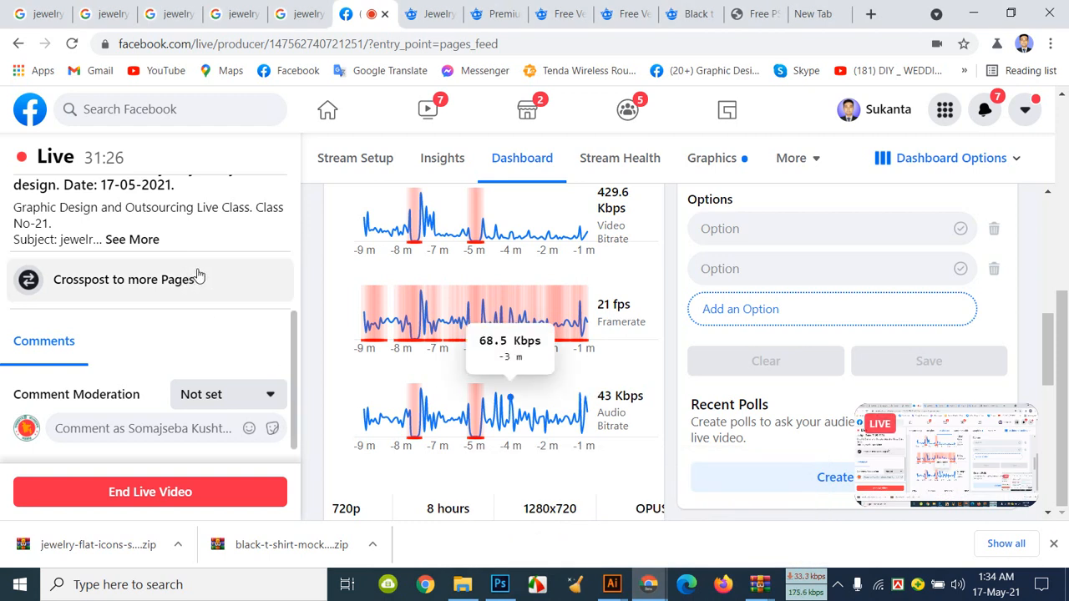
scroll(198, 276, up, 3)
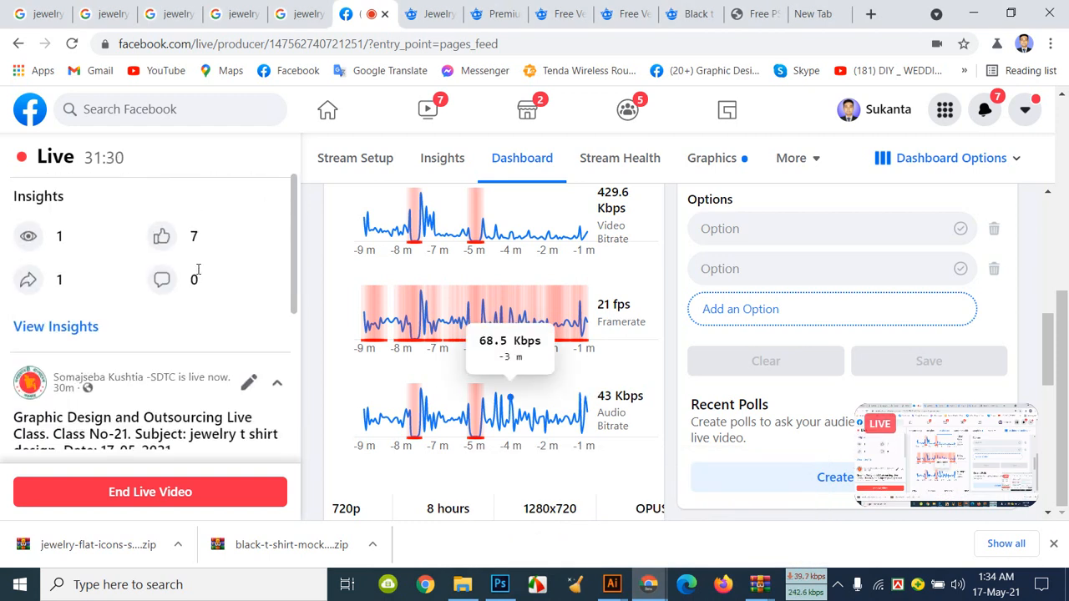